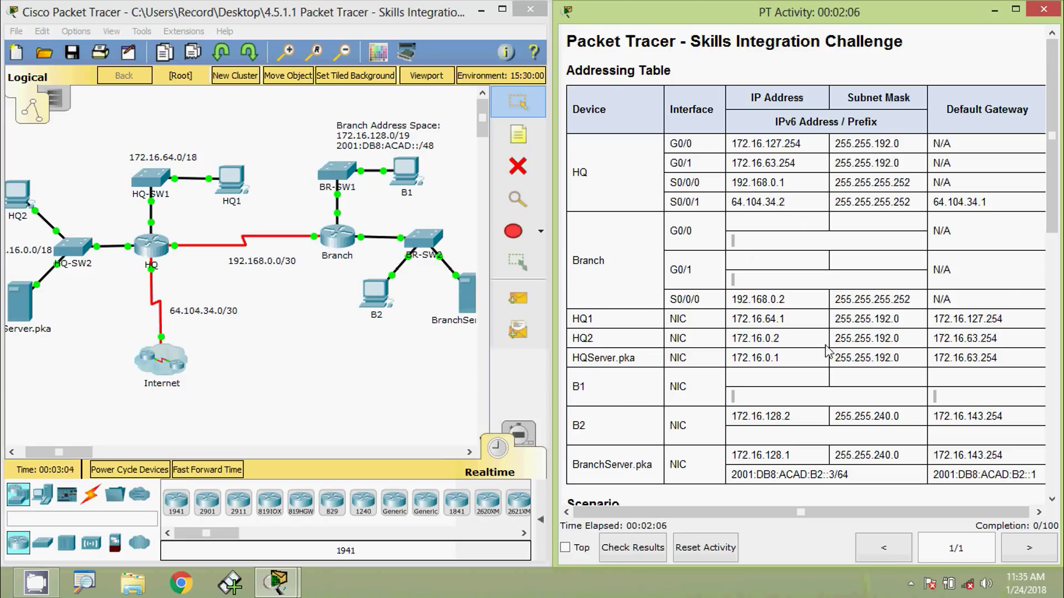
Review the addressing table, scenario and Branch subnetting requirements in the activity instructions
scroll(1042, 222, down, 5)
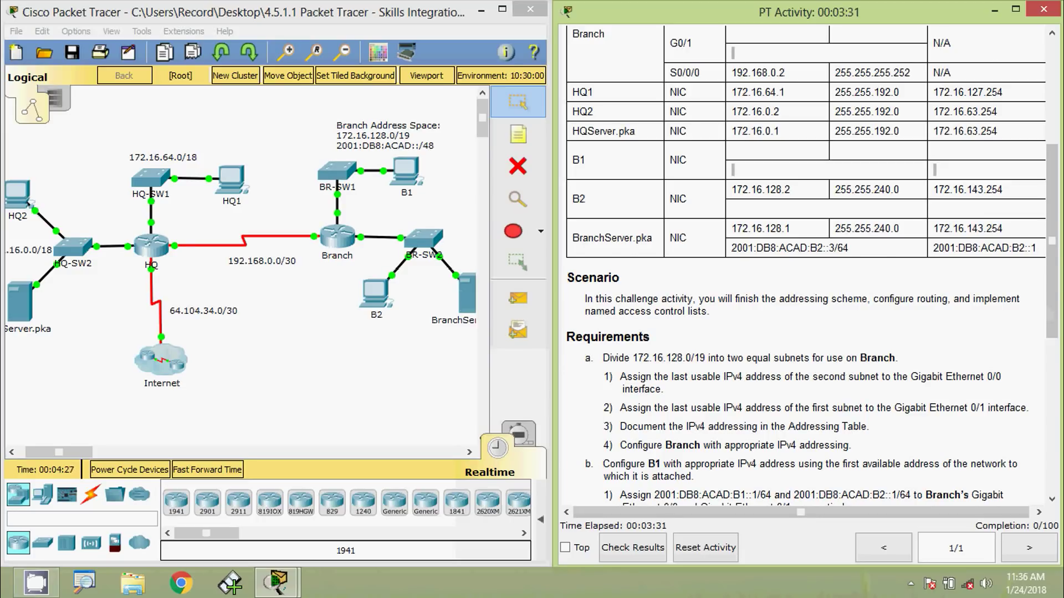
scroll(809, 266, up, 3)
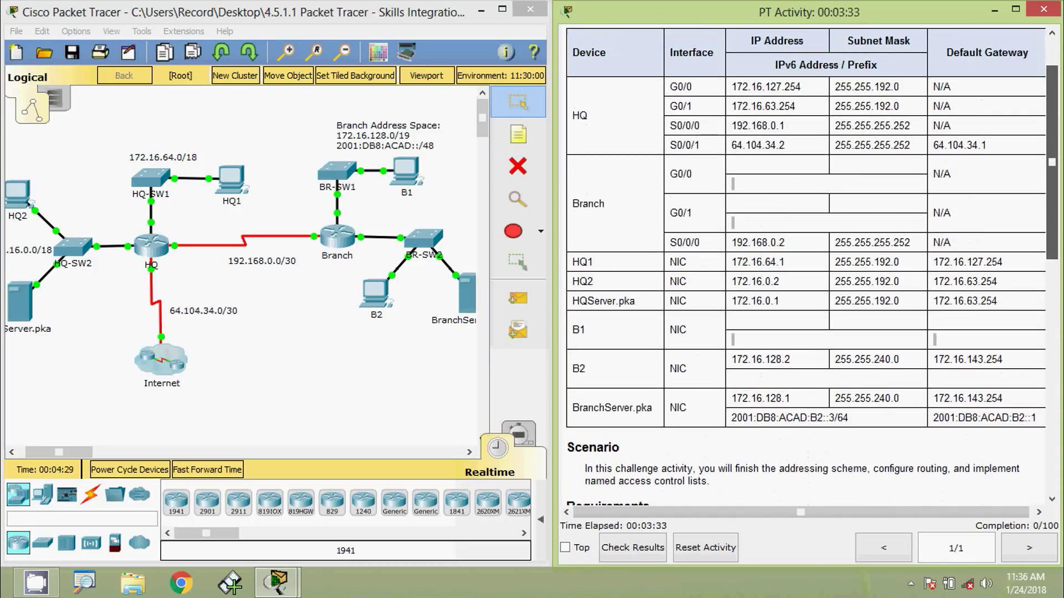
scroll(780, 261, up, 1)
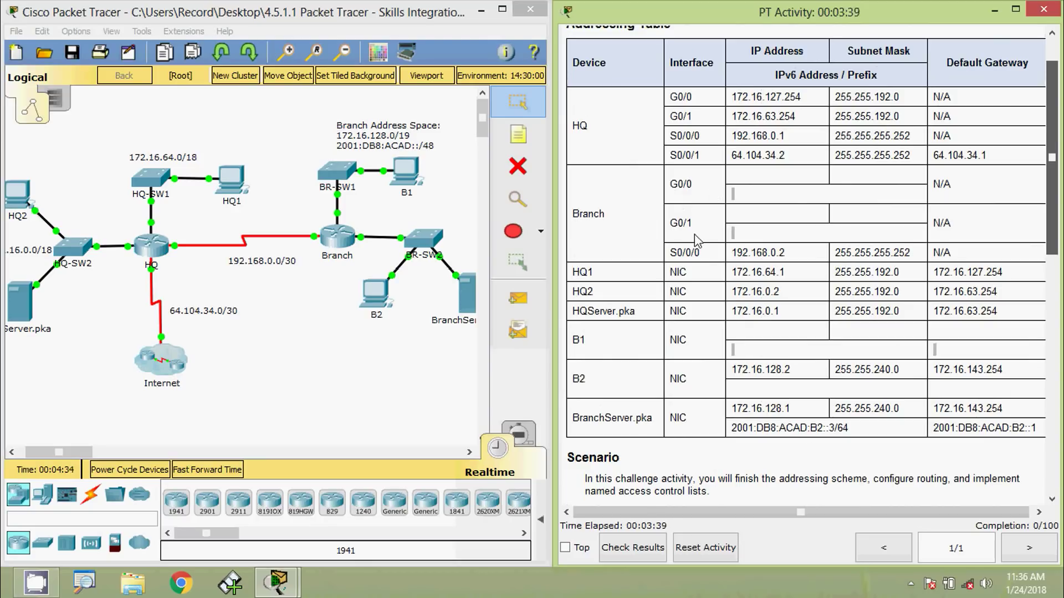
drag(1051, 230, 917, 345)
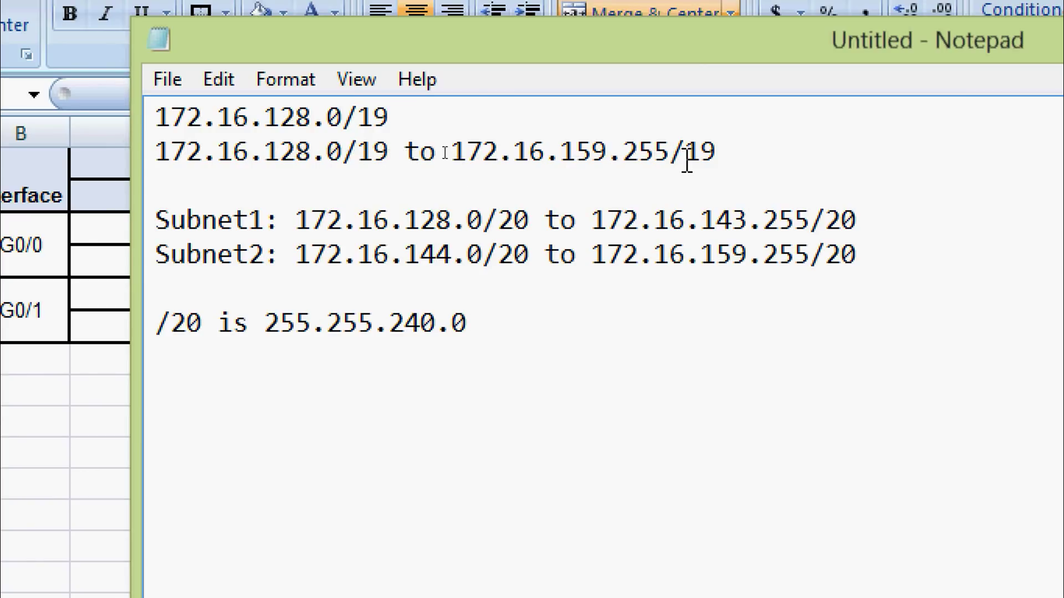
Review the Notepad notes on dividing 172.16.128.0/19 into two /20 subnets and the matching subnet mask
drag(409, 113, 135, 100)
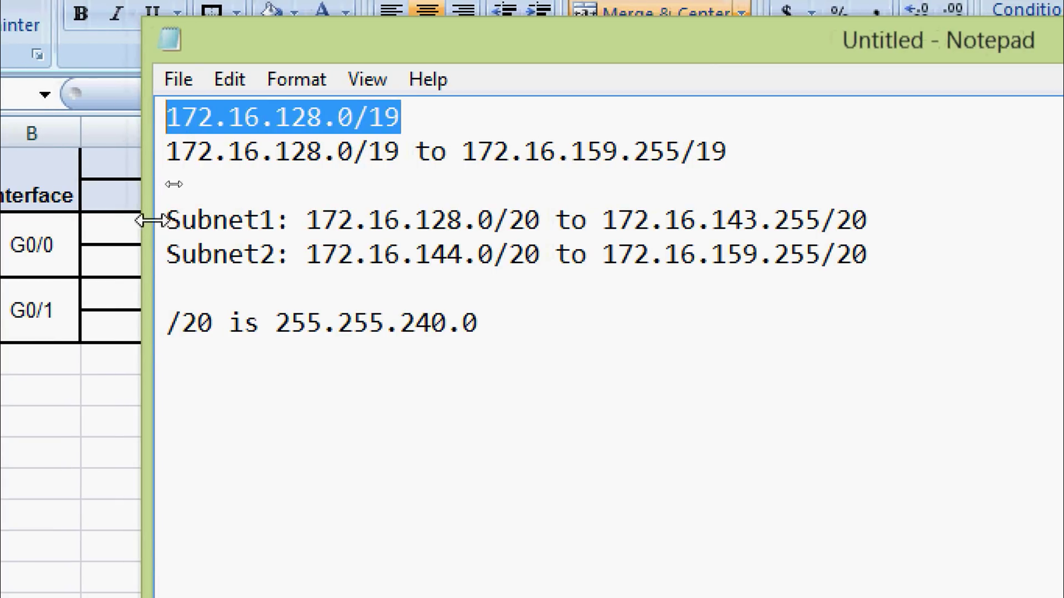
drag(168, 222, 261, 222)
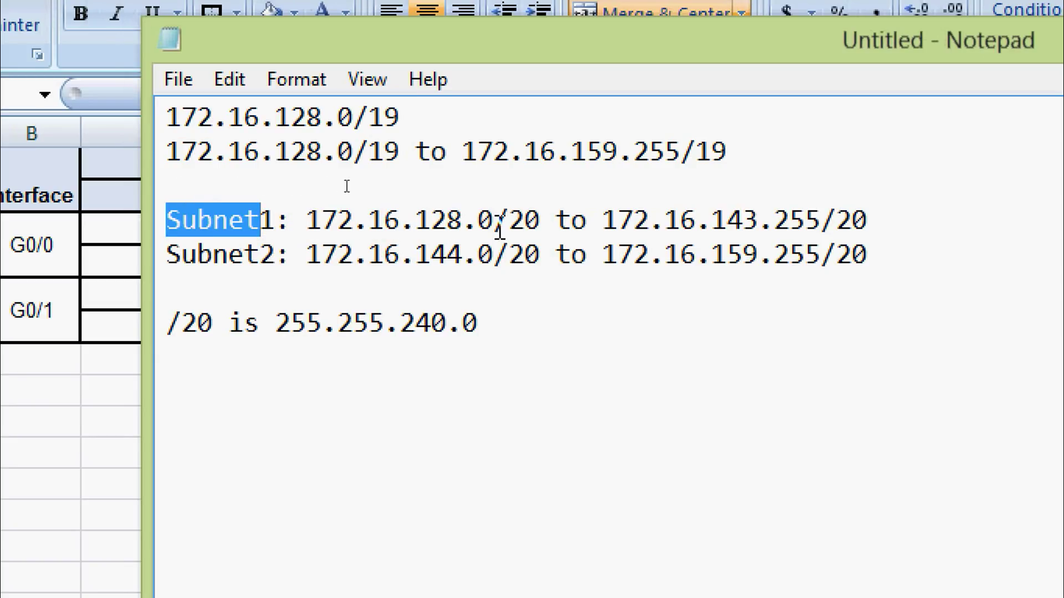
mouse_move(534, 225)
mouse_down()
mouse_move(518, 225)
mouse_move(530, 224)
mouse_up()
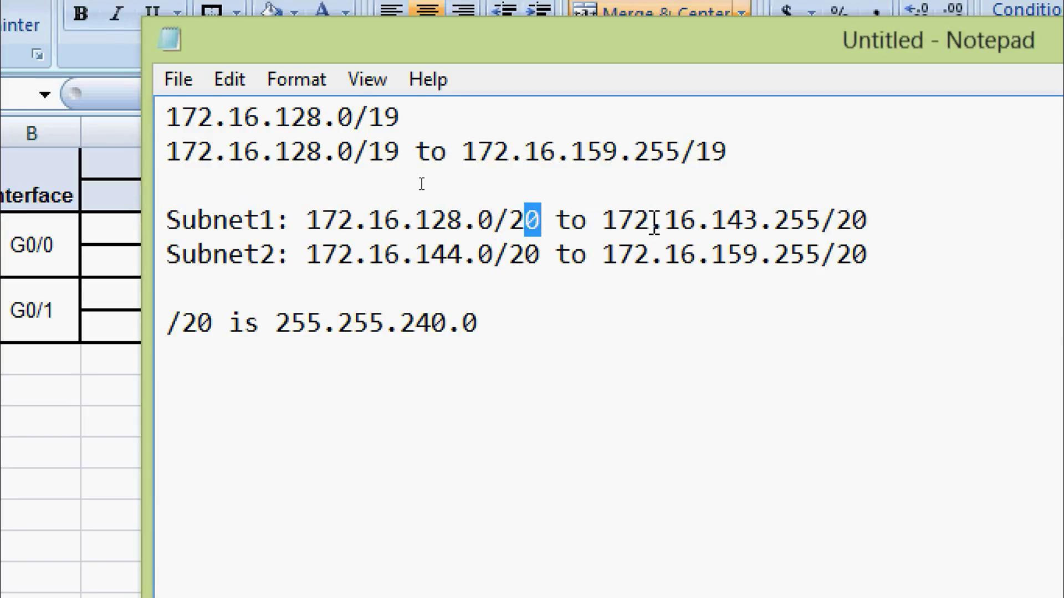
drag(711, 224, 759, 225)
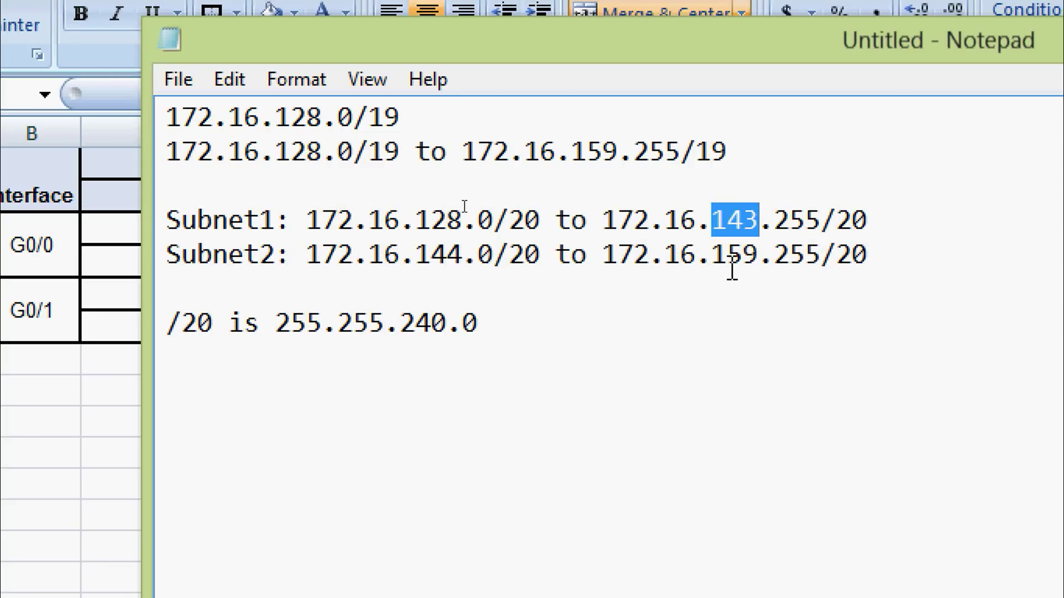
click(796, 266)
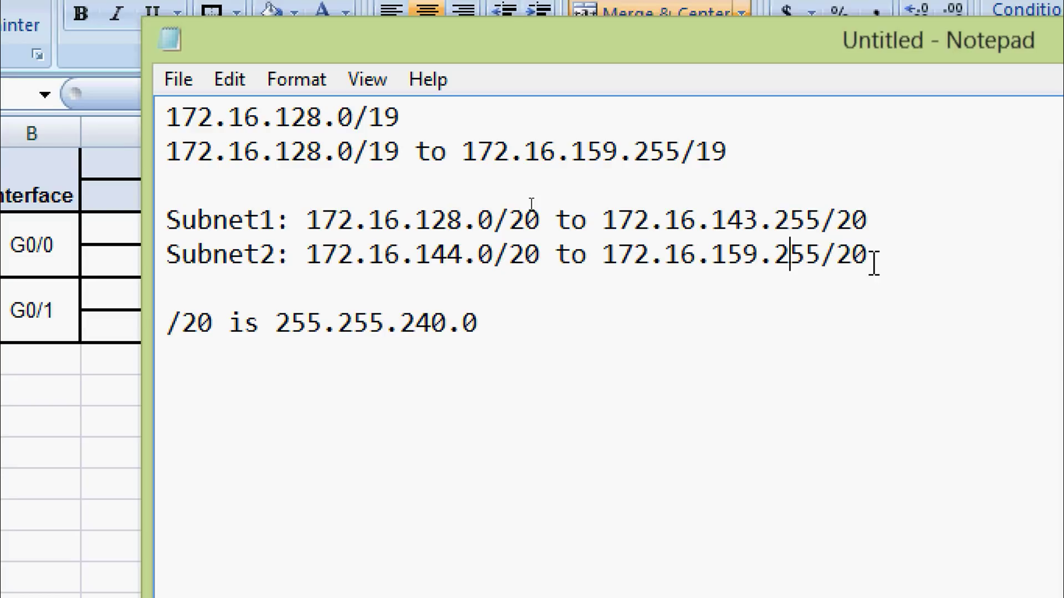
click(201, 324)
drag(291, 324, 481, 325)
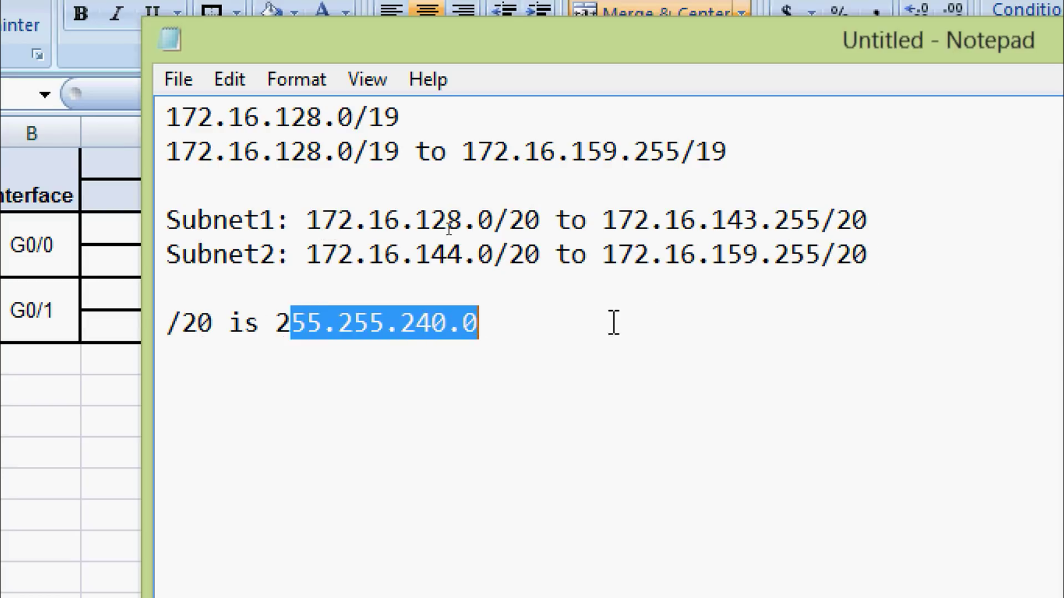
click(337, 331)
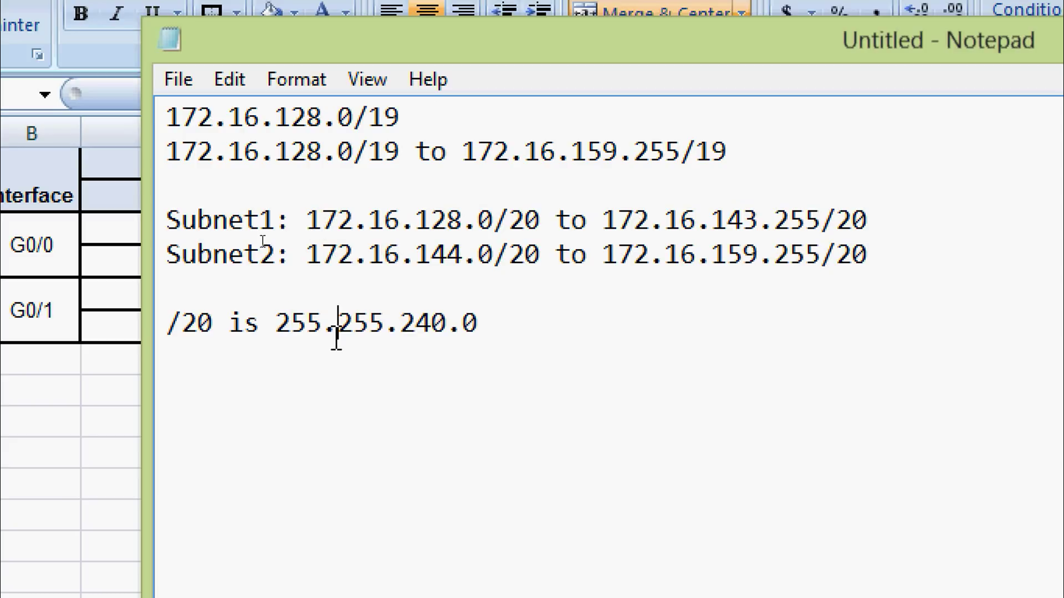
Using the Notepad range of the second subnet, enter 172.16.159.254 as the Branch G0/0 IP address in the Excel addressing table
key(alt)
click(690, 467)
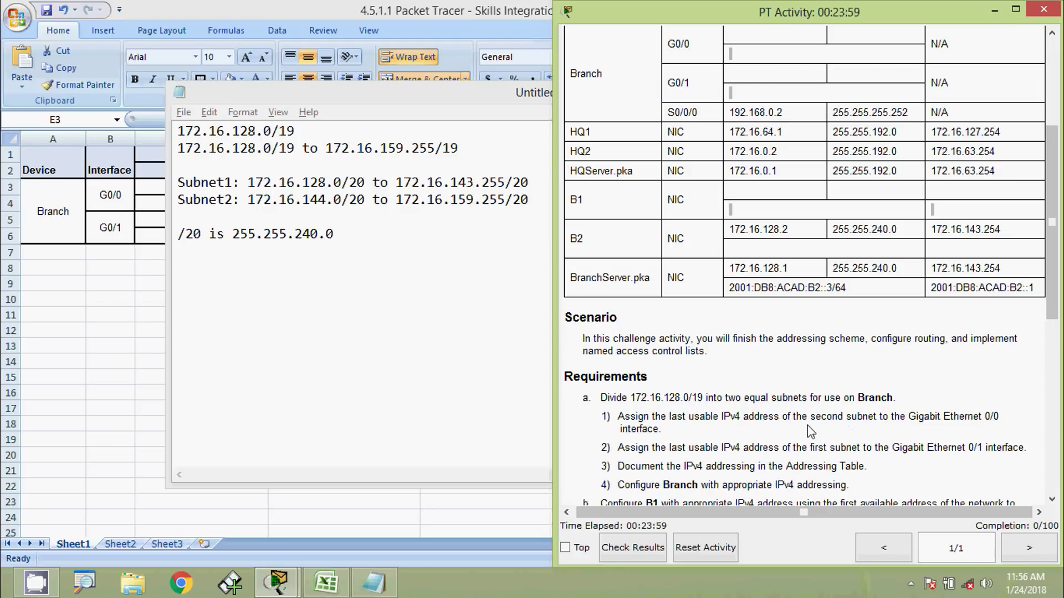
click(467, 321)
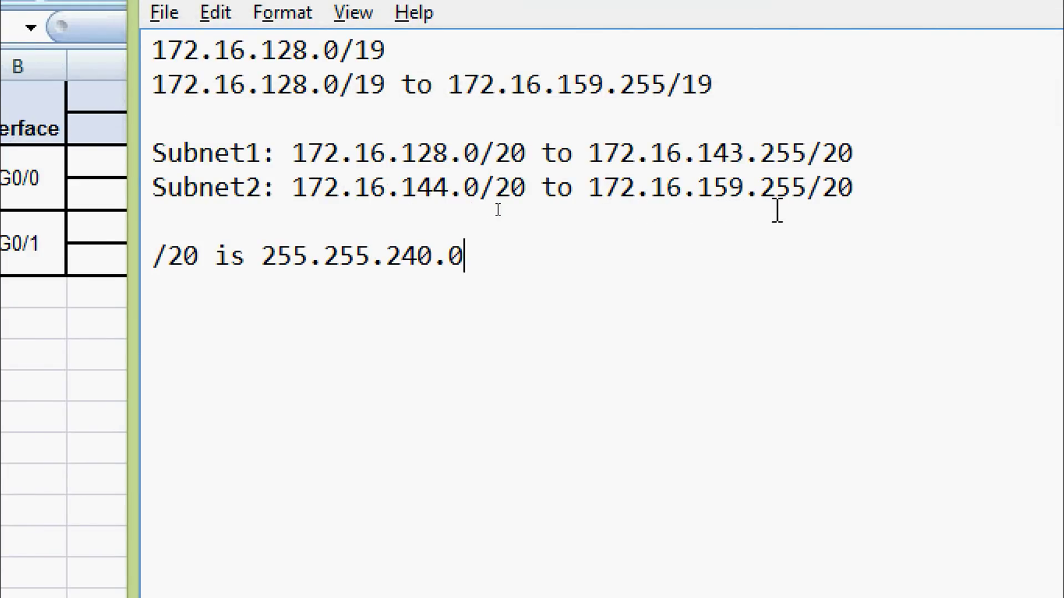
drag(589, 189, 803, 199)
key(ctrl+c)
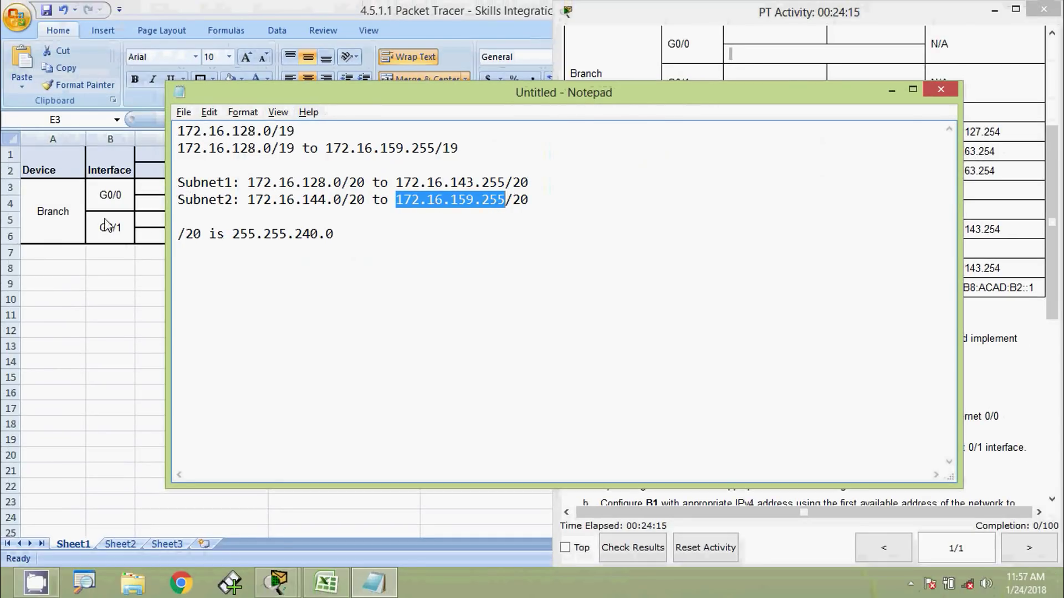
click(107, 225)
click(165, 189)
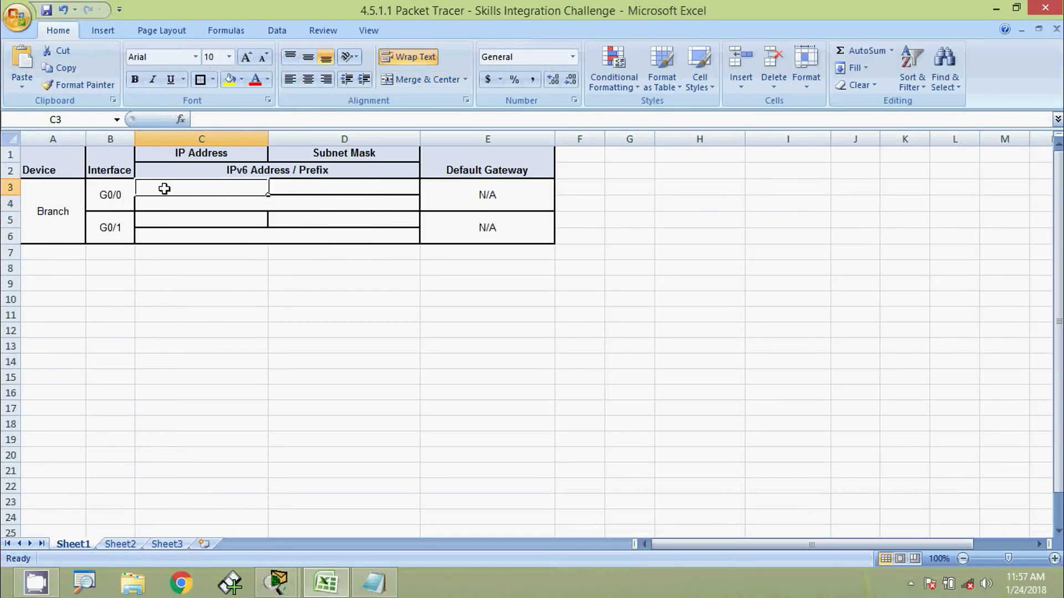
click(210, 120)
key(ctrl+v)
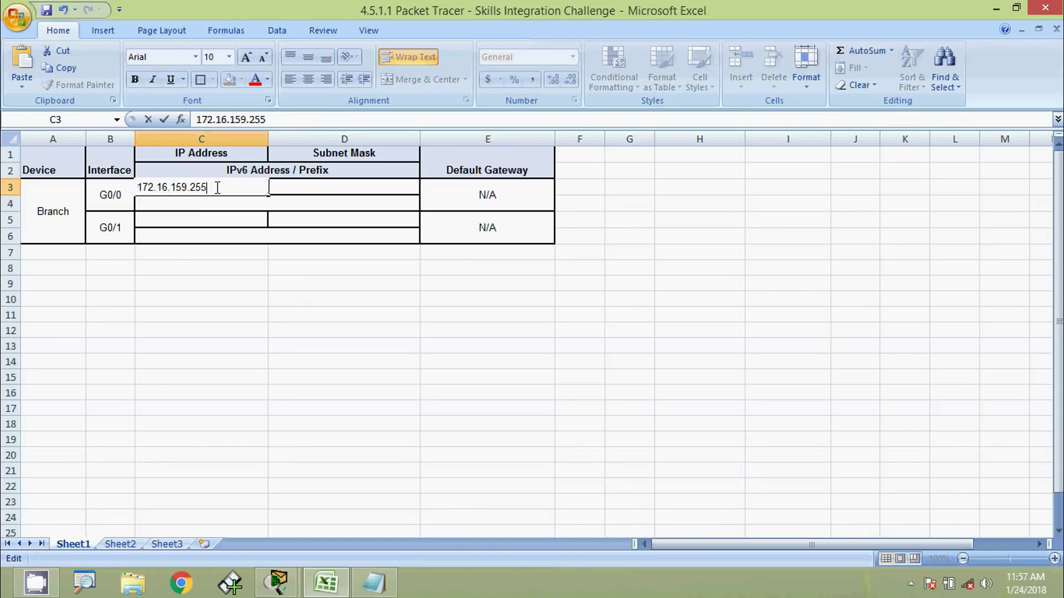
click(231, 217)
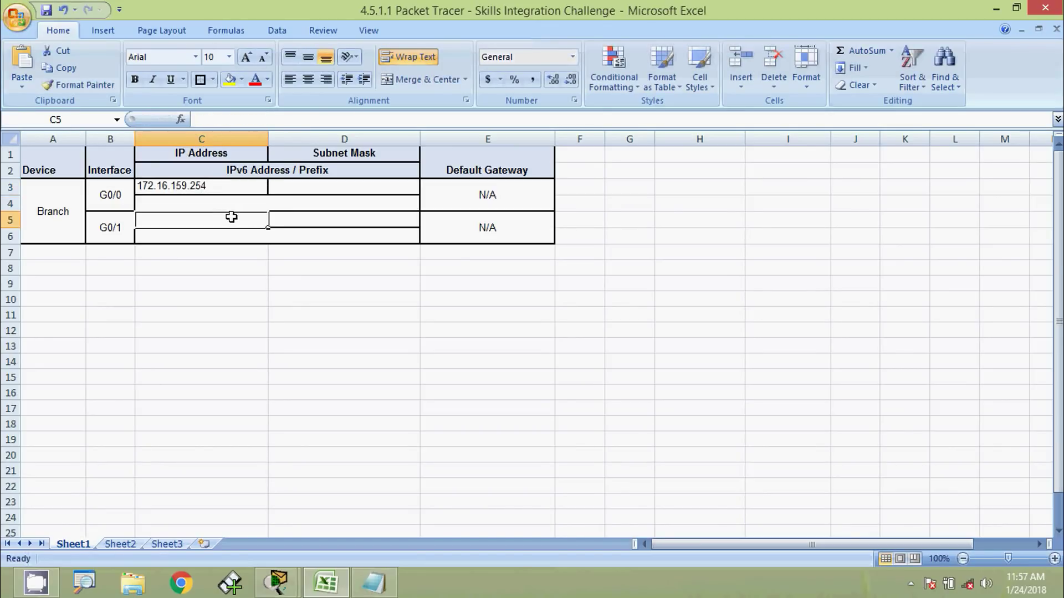
Enter 255.255.240.0 as the subnet mask for Branch G0/0
click(302, 193)
text(255.255.240.0)
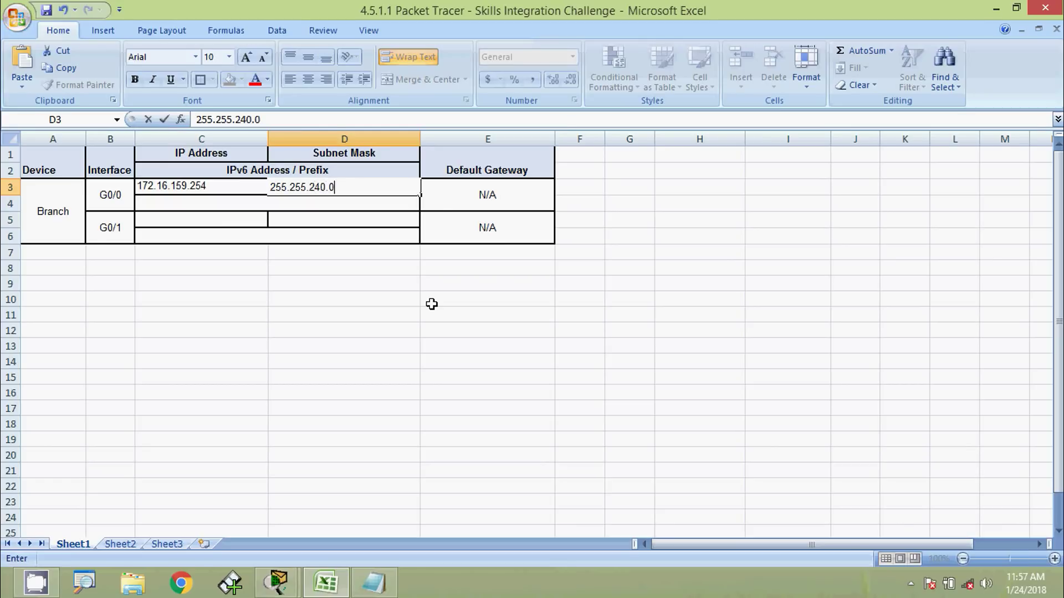
key(Return)
Using the Notepad range of the first subnet, enter 172.16.143.254 as the Branch G0/1 IP address in the Excel table
key(alt+Tab)
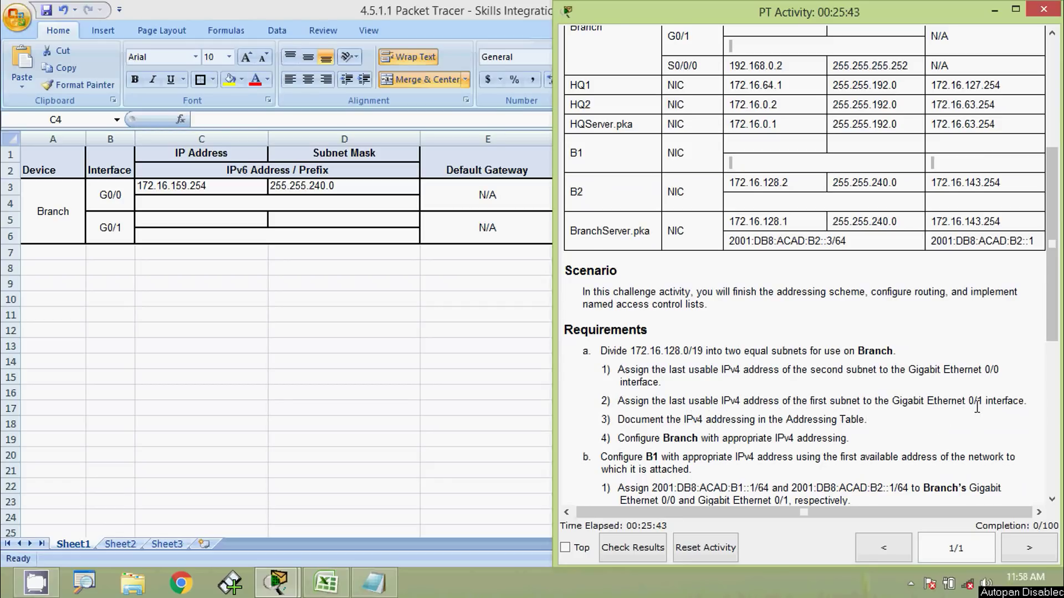
click(374, 583)
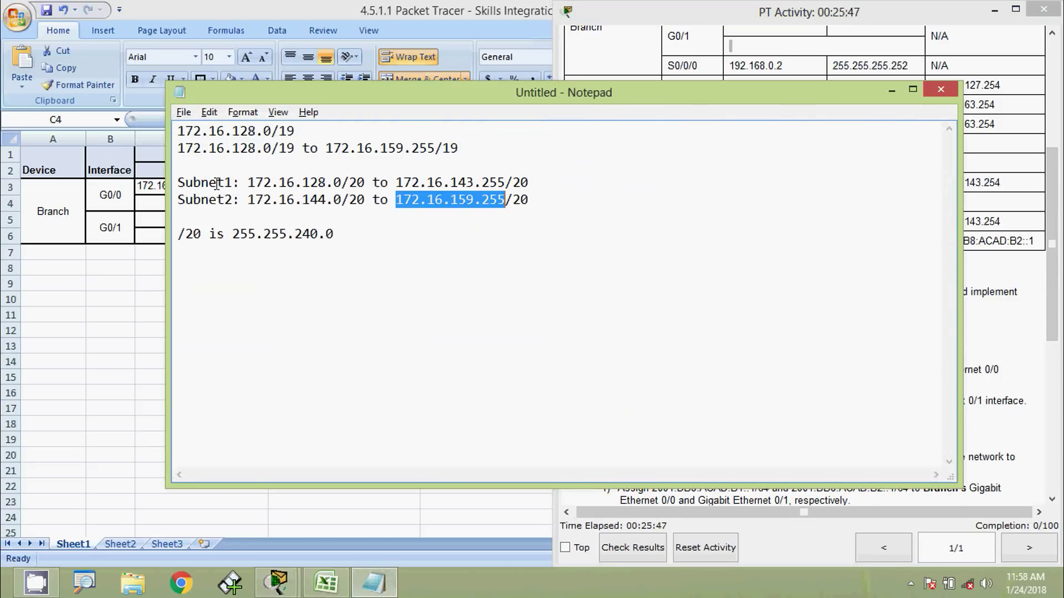
drag(396, 184, 513, 183)
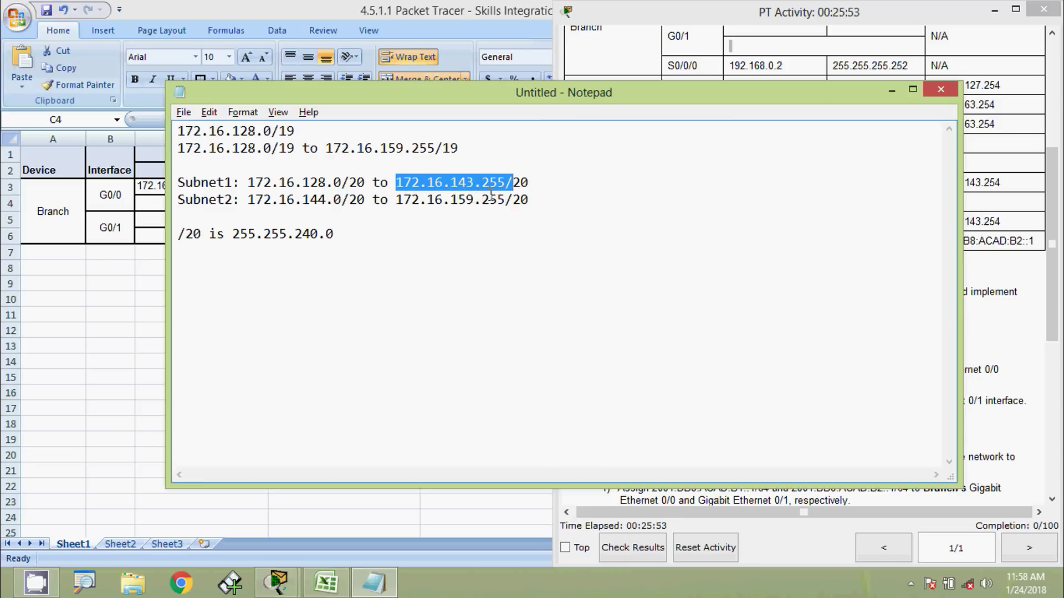
drag(396, 183, 505, 182)
key(ctrl+c)
click(149, 220)
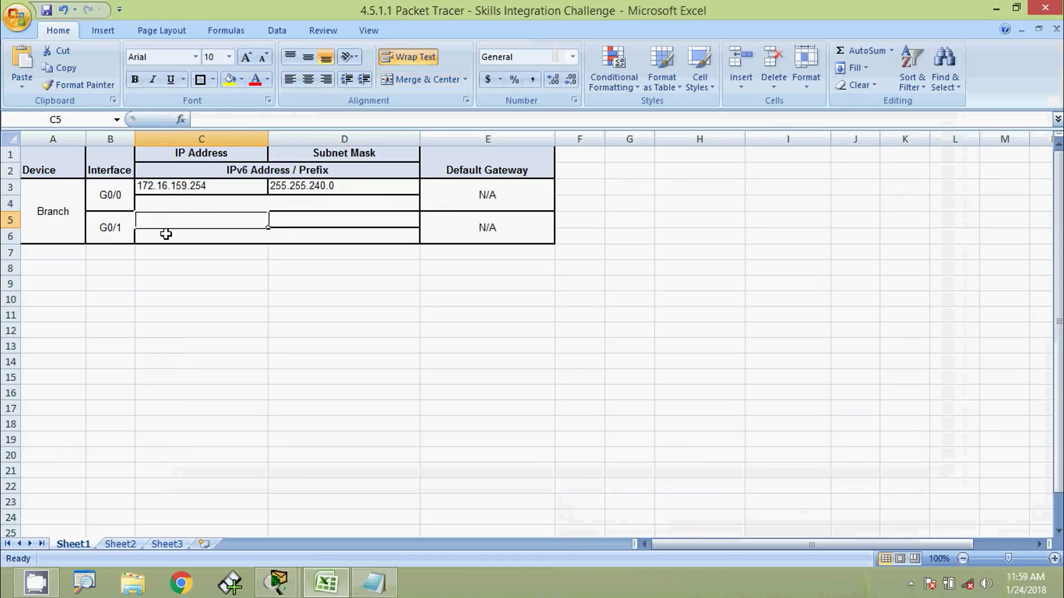
click(208, 120)
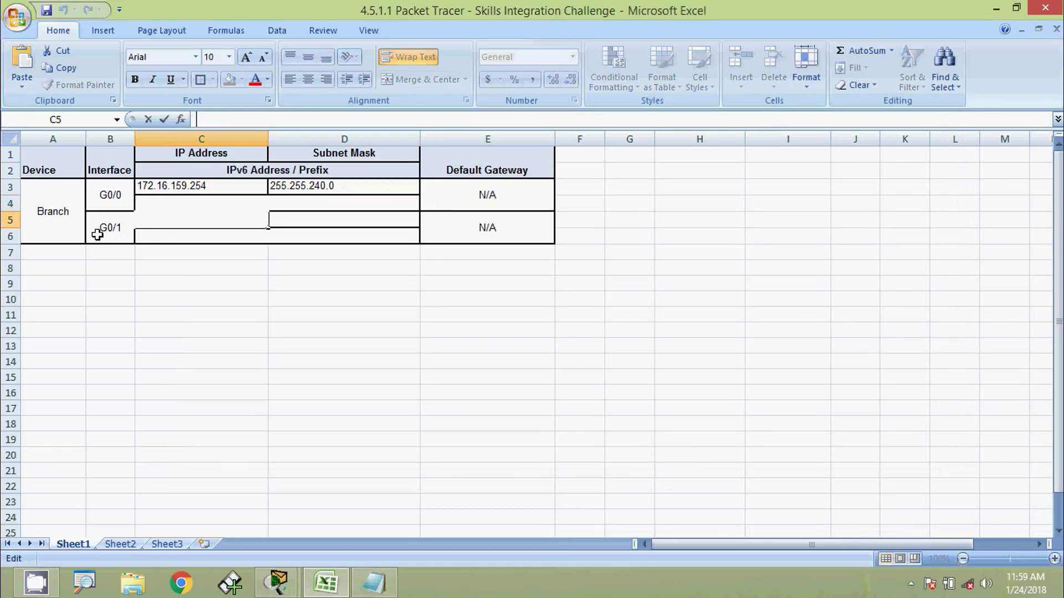
key(ctrl+v)
text(4)
Copy the G0/0 subnet mask into the Subnet Mask cell for Branch G0/1
click(301, 219)
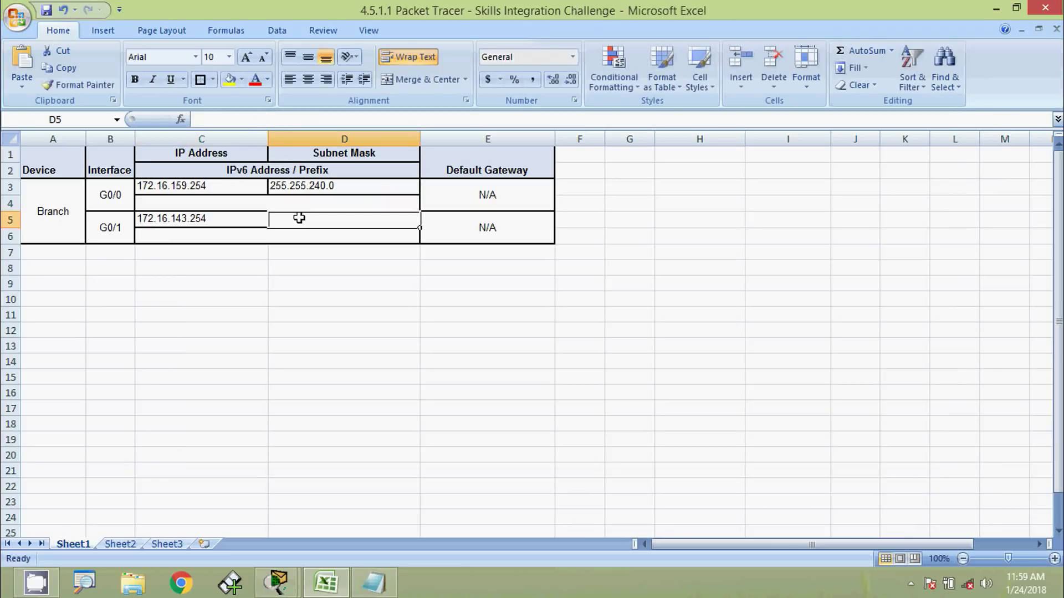
click(301, 188)
key(ctrl+c)
click(297, 219)
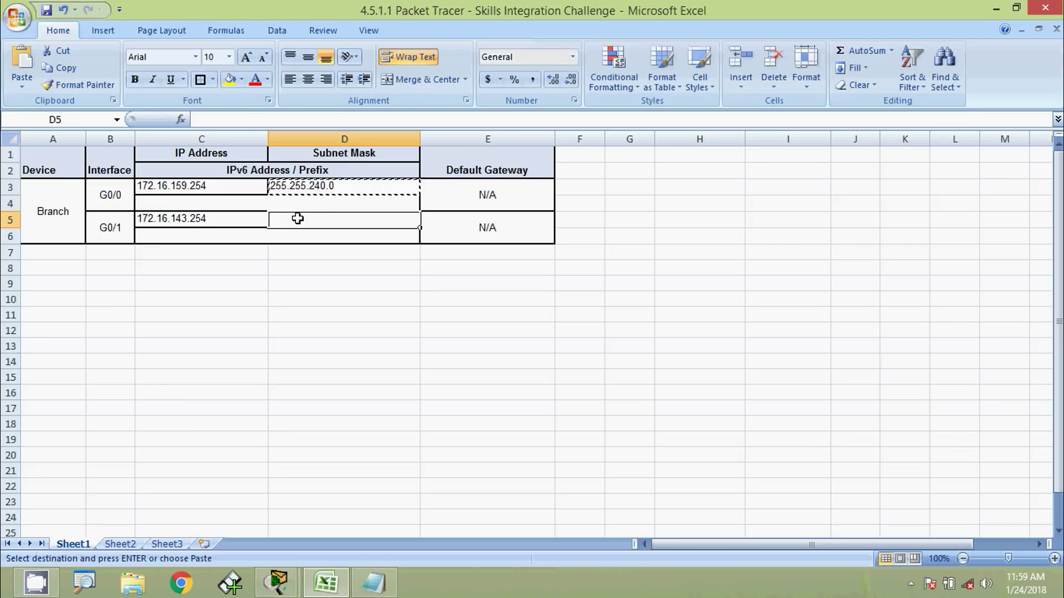
key(ctrl+v)
click(301, 269)
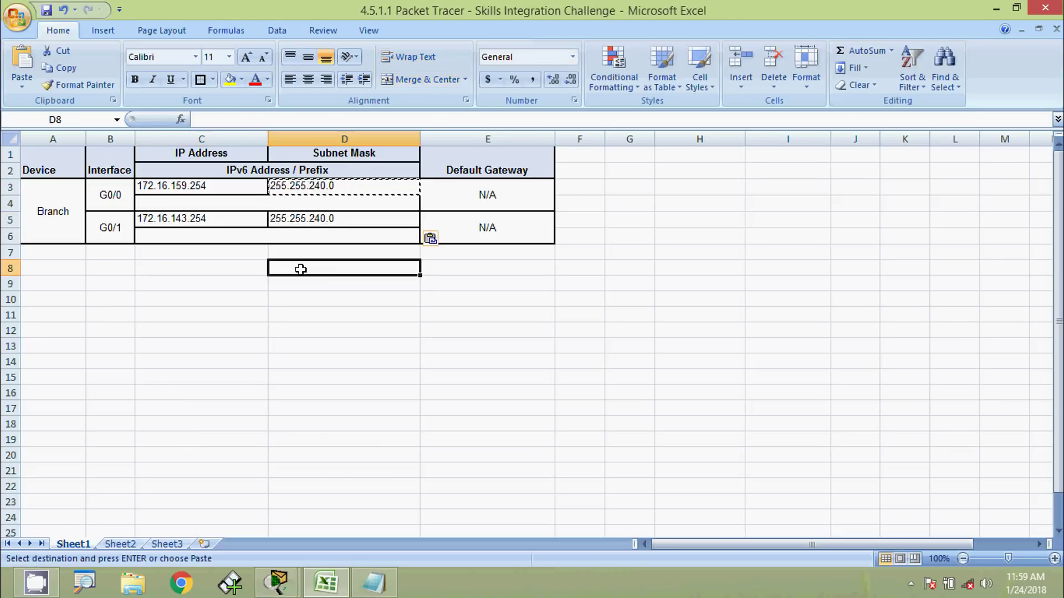
key(Escape)
Switch to Packet Tracer and check the Branch router's interfaces with show ip interface brief
key(alt+Tab)
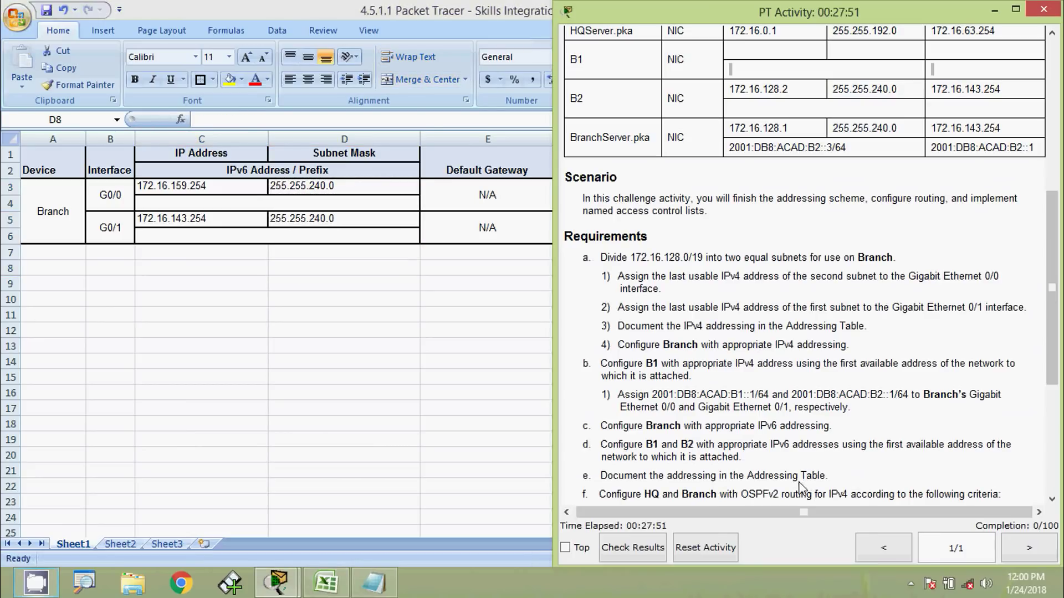
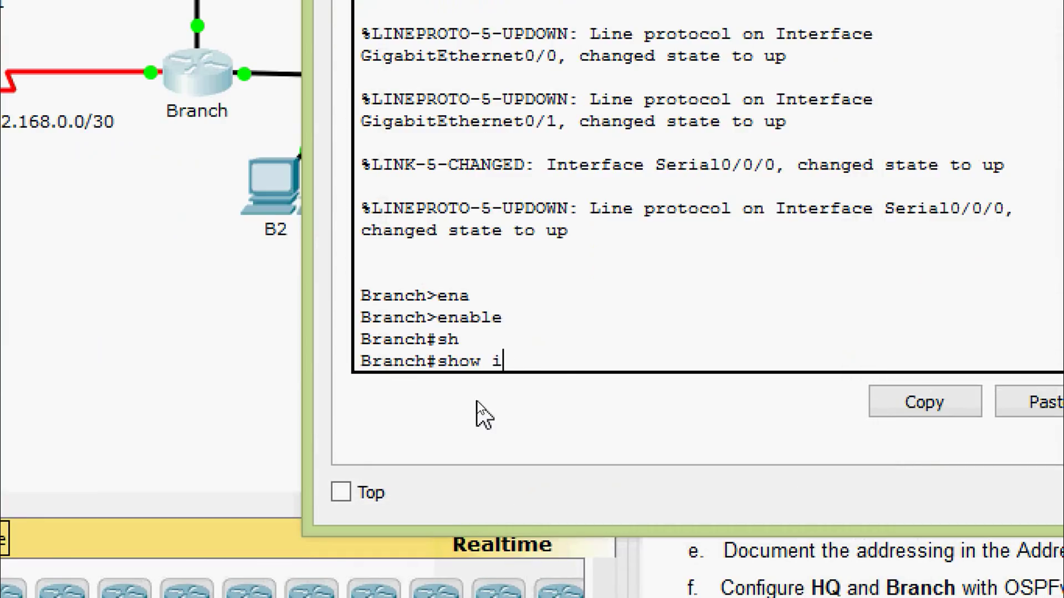
text(p inter)
key(Tab)
text(b)
key(Tab)
key(Return)
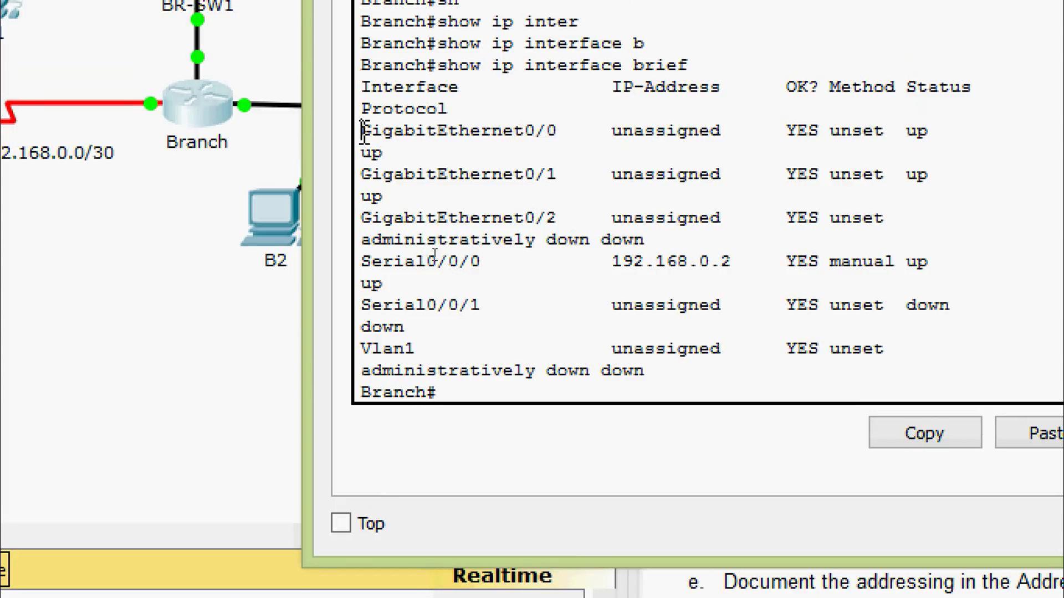
drag(363, 132, 567, 177)
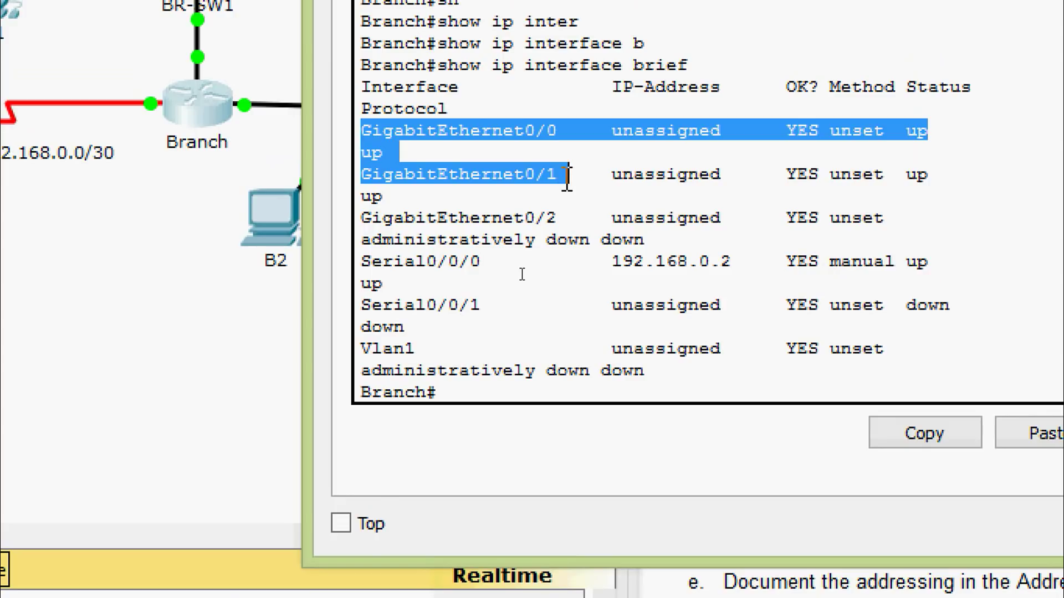
click(492, 382)
key(Return)
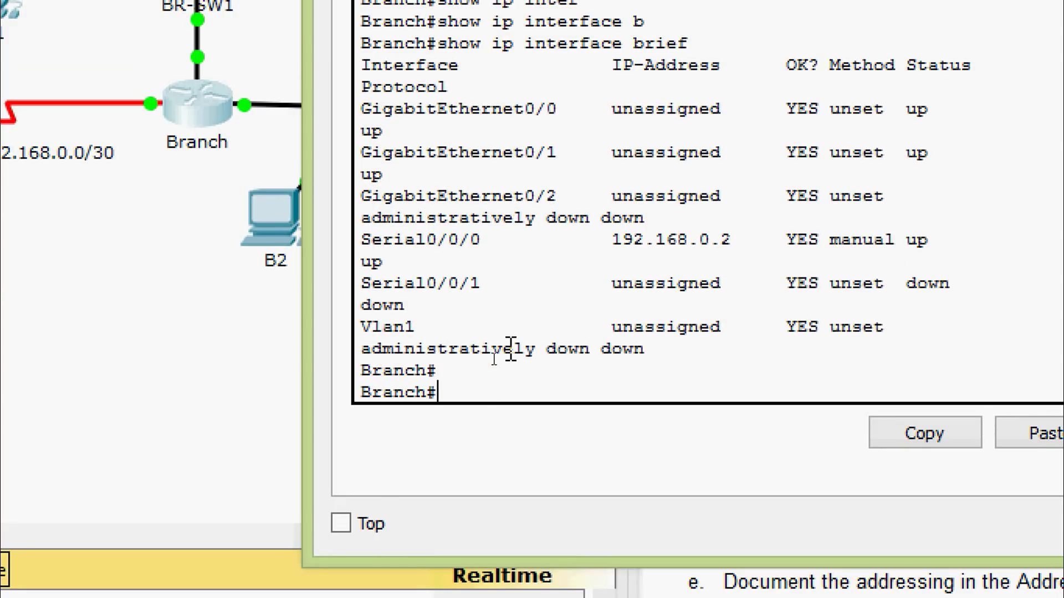
Enter global configuration mode on the Branch router with configure terminal
text(conf)
key(Tab)
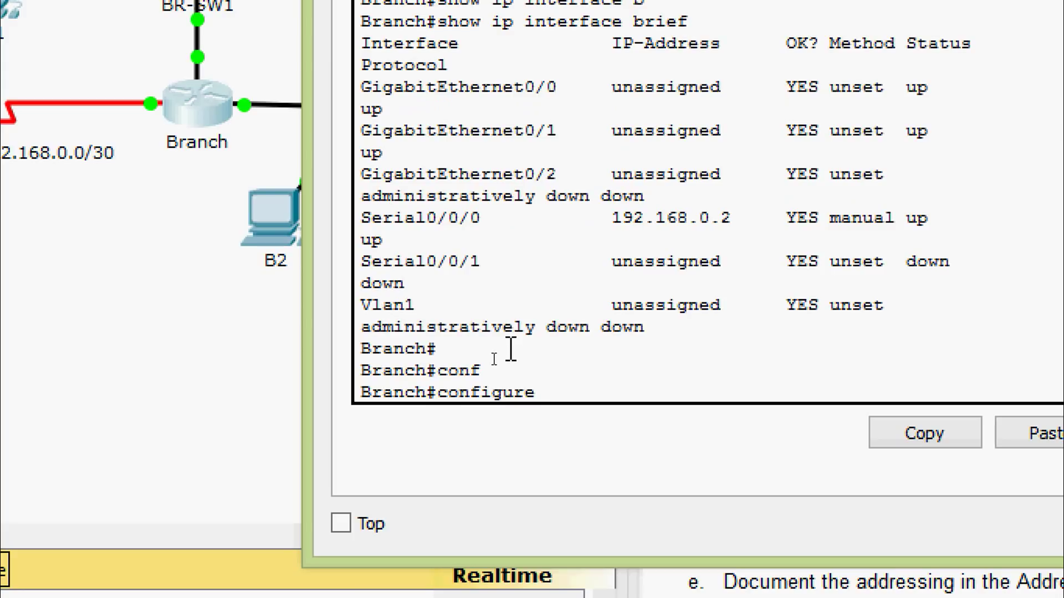
text(t)
key(Tab)
key(Return)
key(Return)
Enter interface configuration mode for gigabitEthernet 0/0 on the Branch router
text(inter)
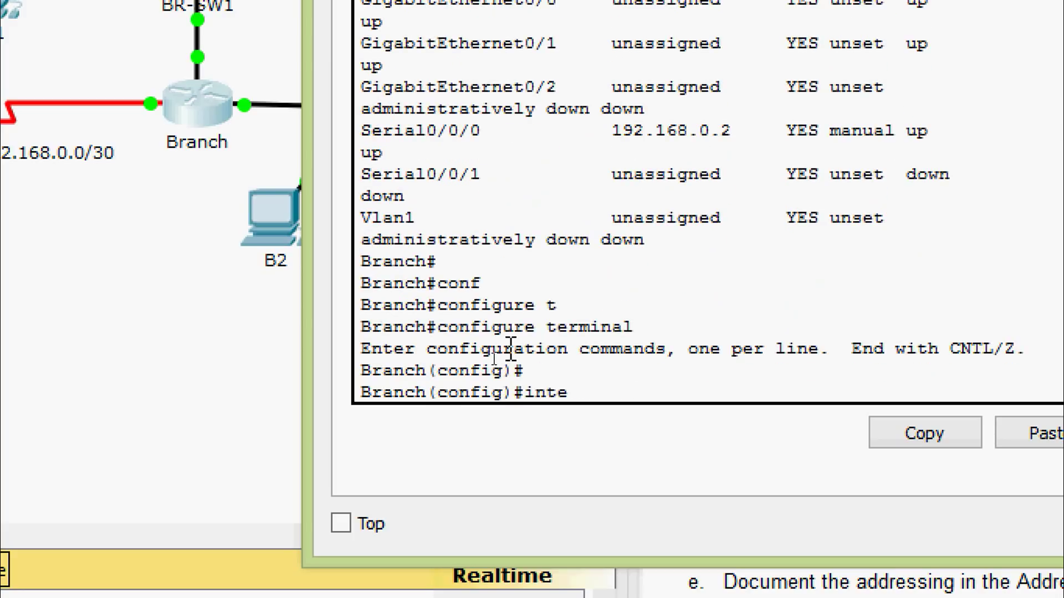
key(Tab)
text(gi)
key(Tab)
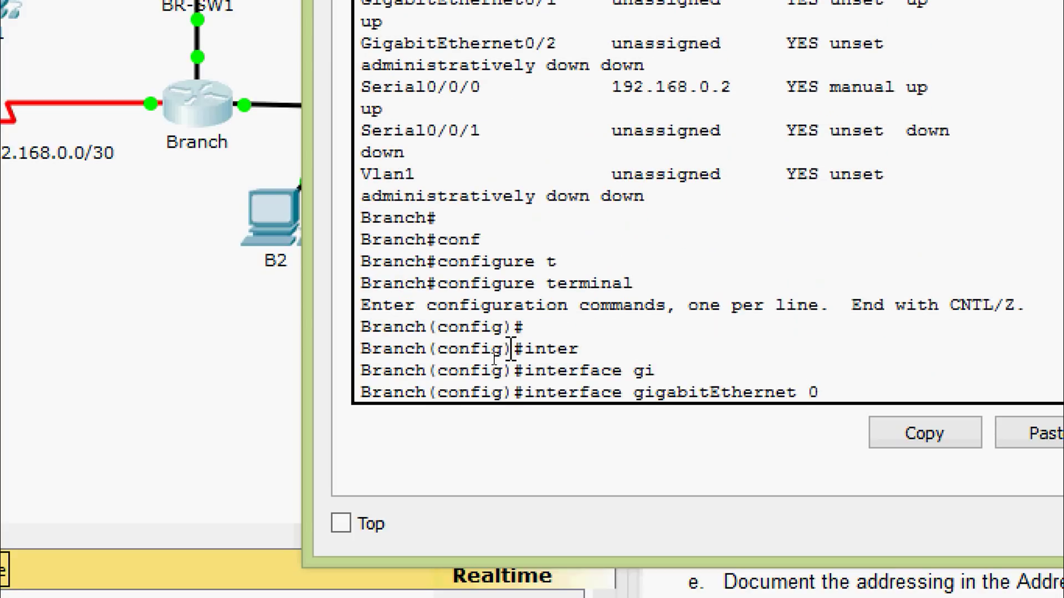
text(0/0)
key(Return)
Assign IP address 172.16.159.254 with subnet mask 255.255.240.0 to Branch's G0/0 interface
text(ip ad)
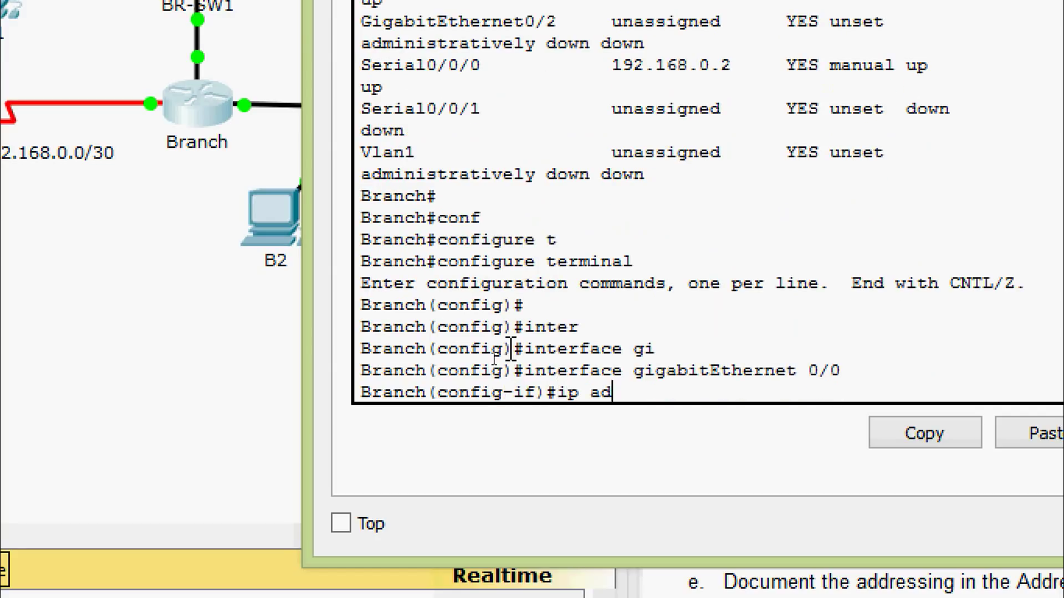
key(Tab)
right_click(713, 387)
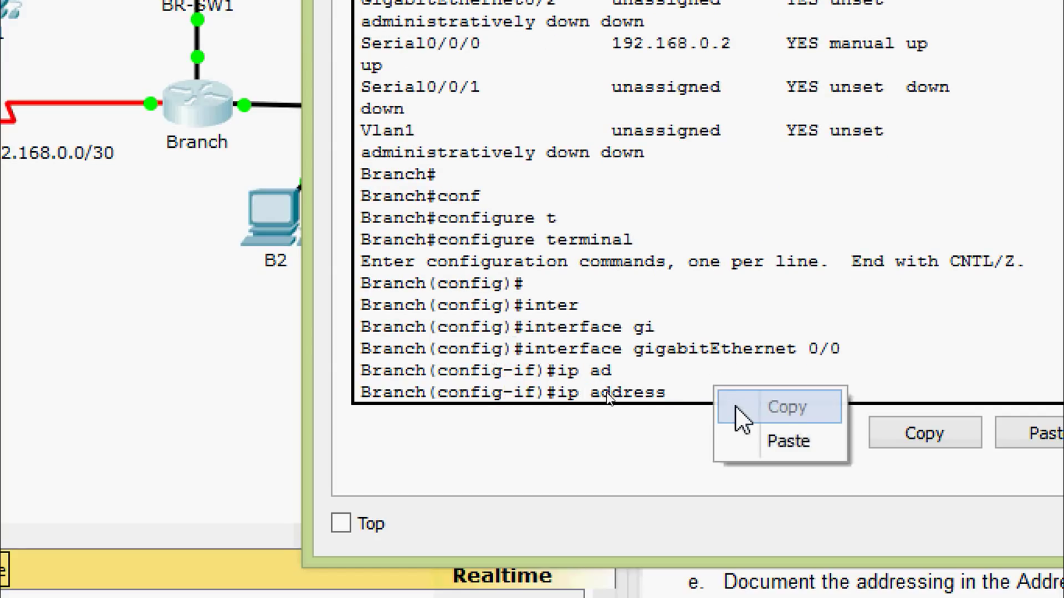
click(733, 430)
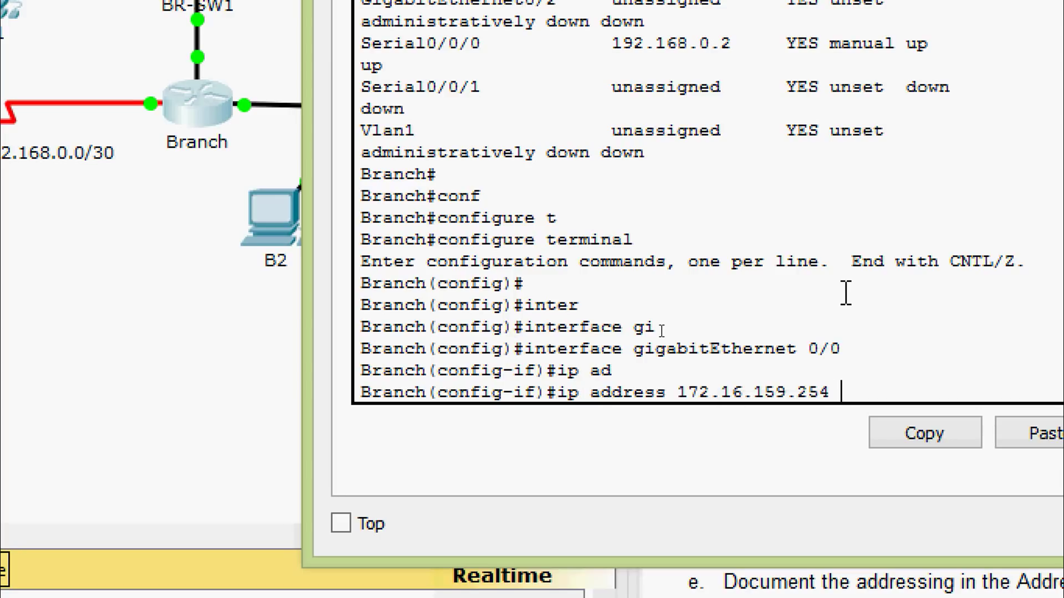
text(?25)
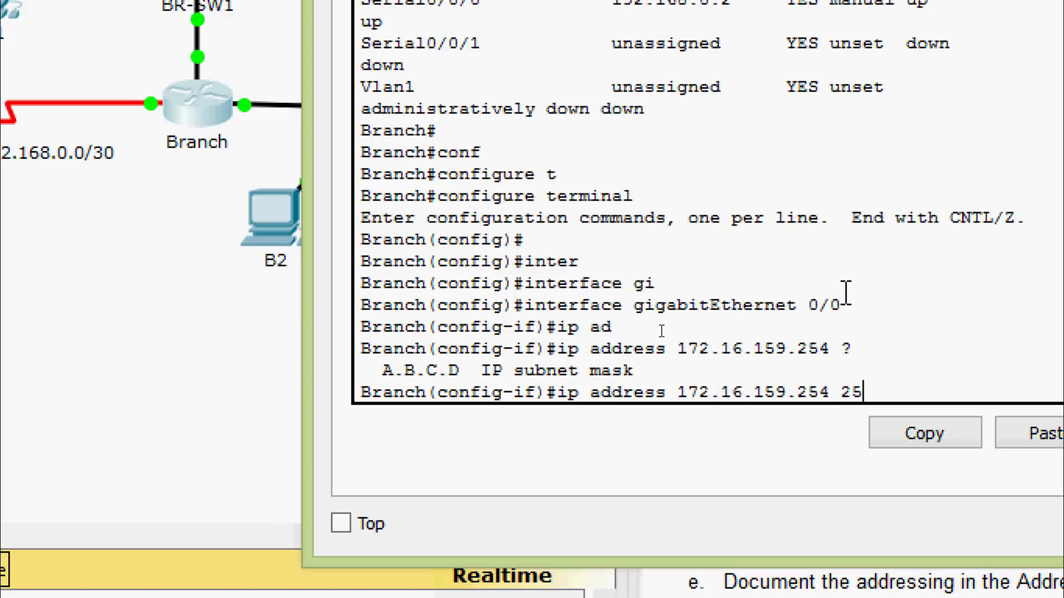
text(5.255.240.0)
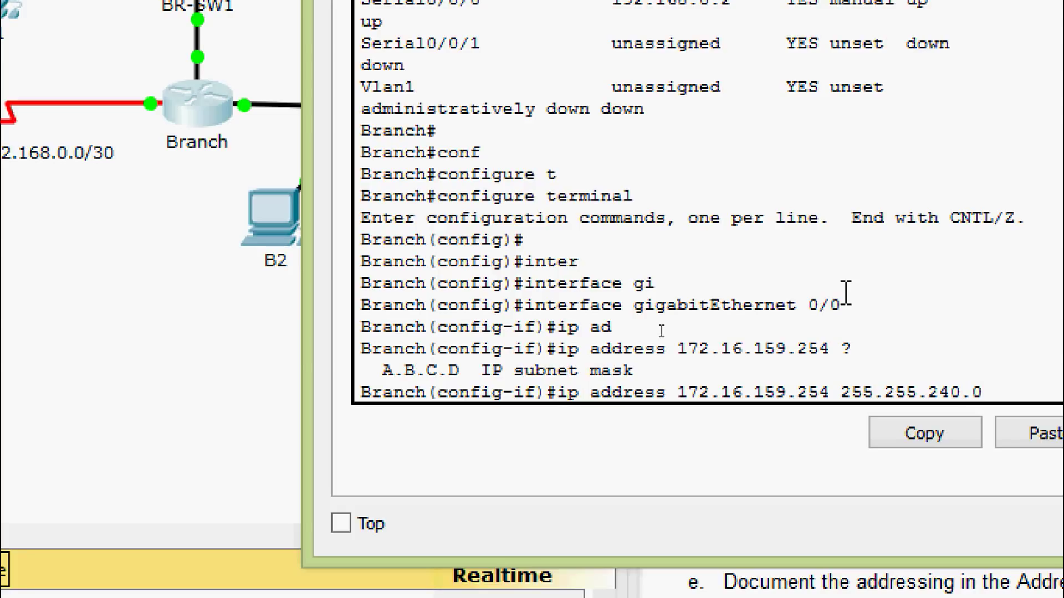
key(Return)
Enable Branch's G0/0 interface with no shut
text(no shut)
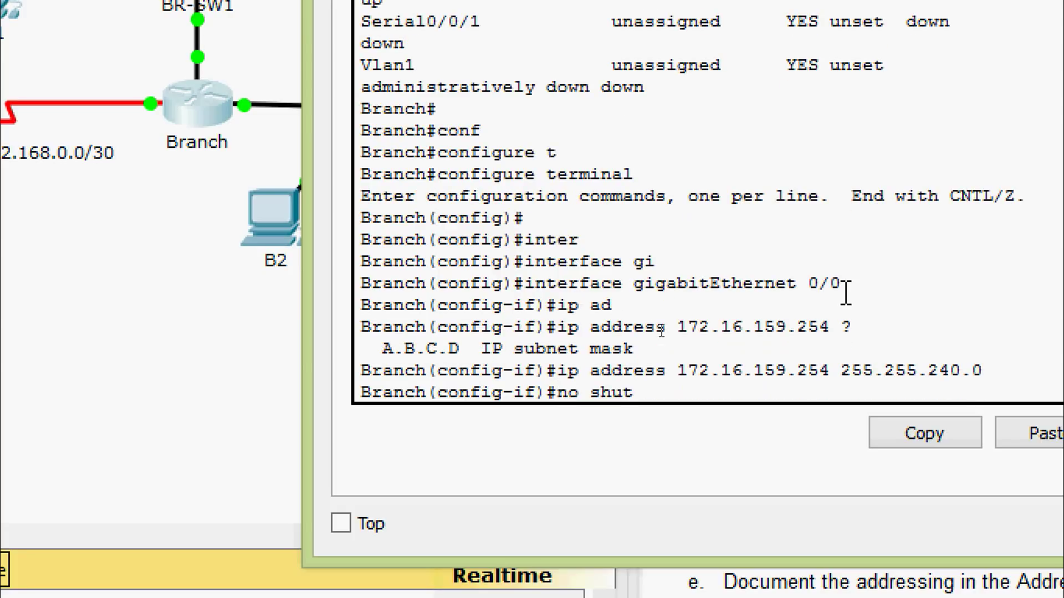
key(Return)
key(Return)
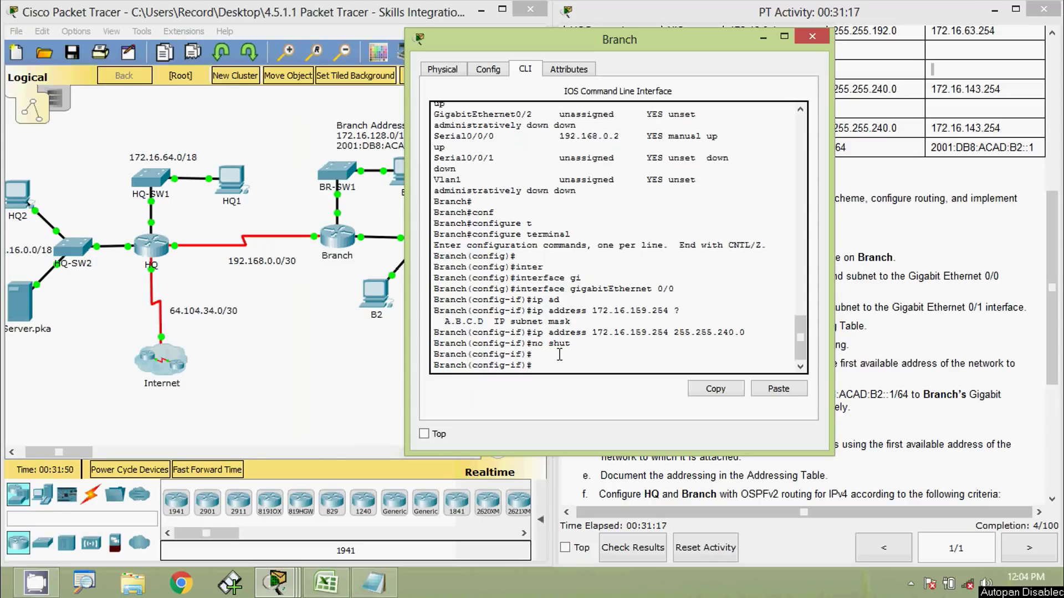
drag(799, 339, 800, 302)
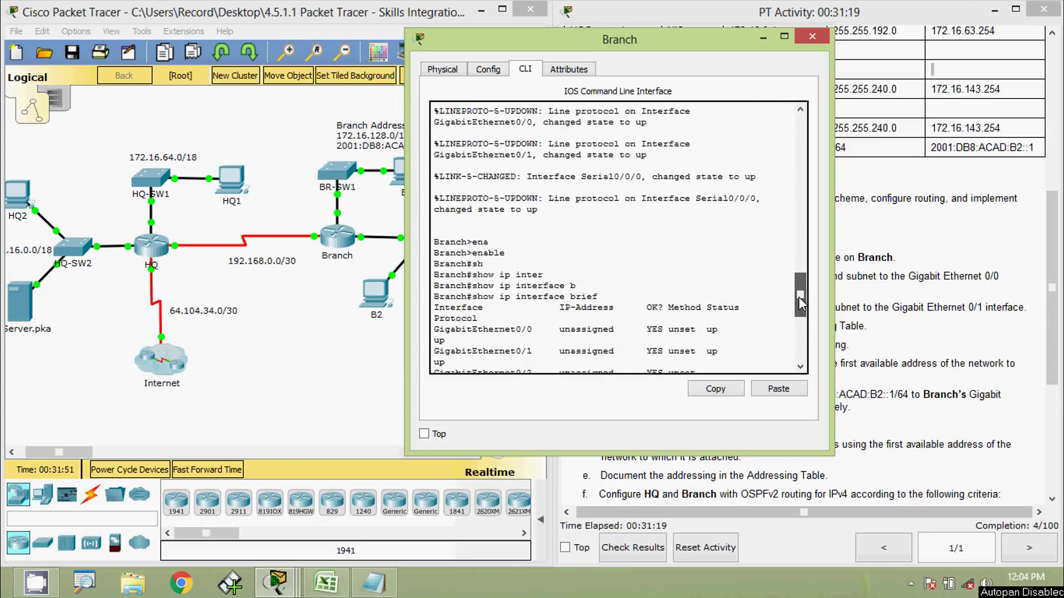
scroll(800, 302, up, 6)
scroll(796, 303, down, 5)
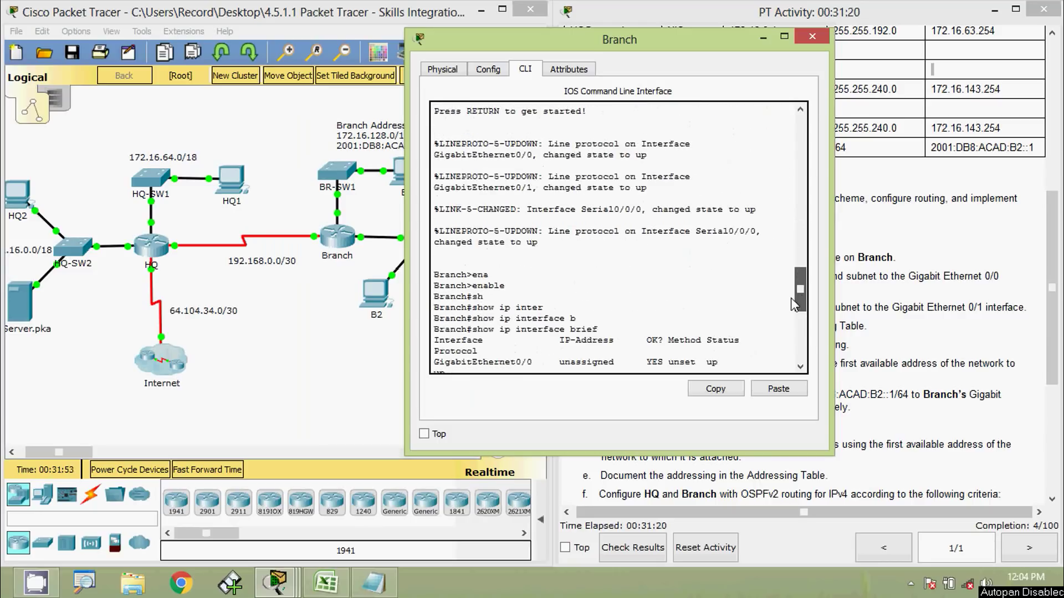
scroll(792, 303, down, 4)
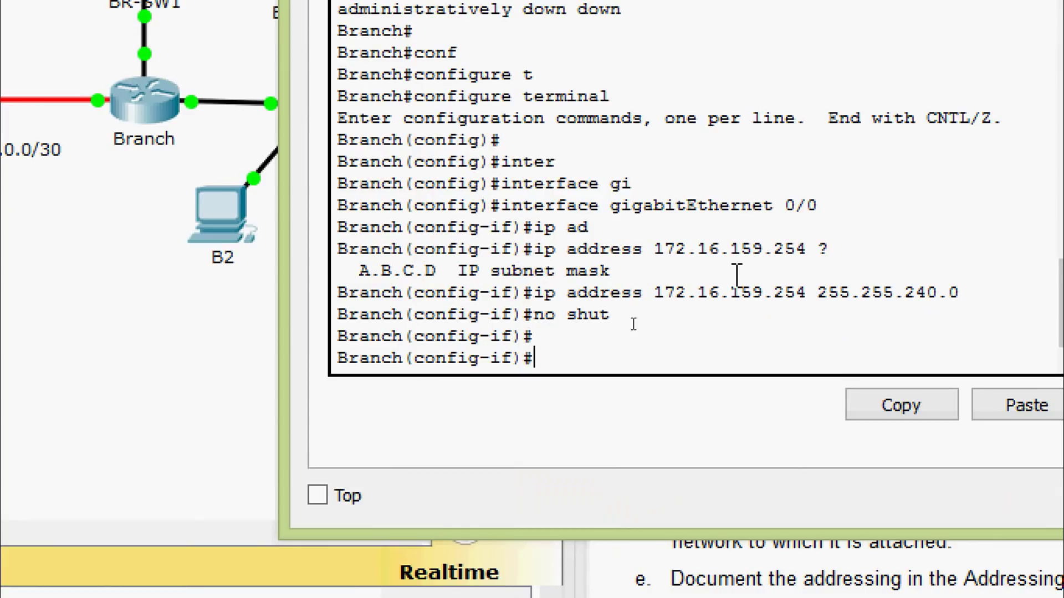
Exit the G0/0 configuration and enter interface configuration mode for gigabitEthernet 0/1
text(exit)
key(Return)
text(inter)
key(Tab)
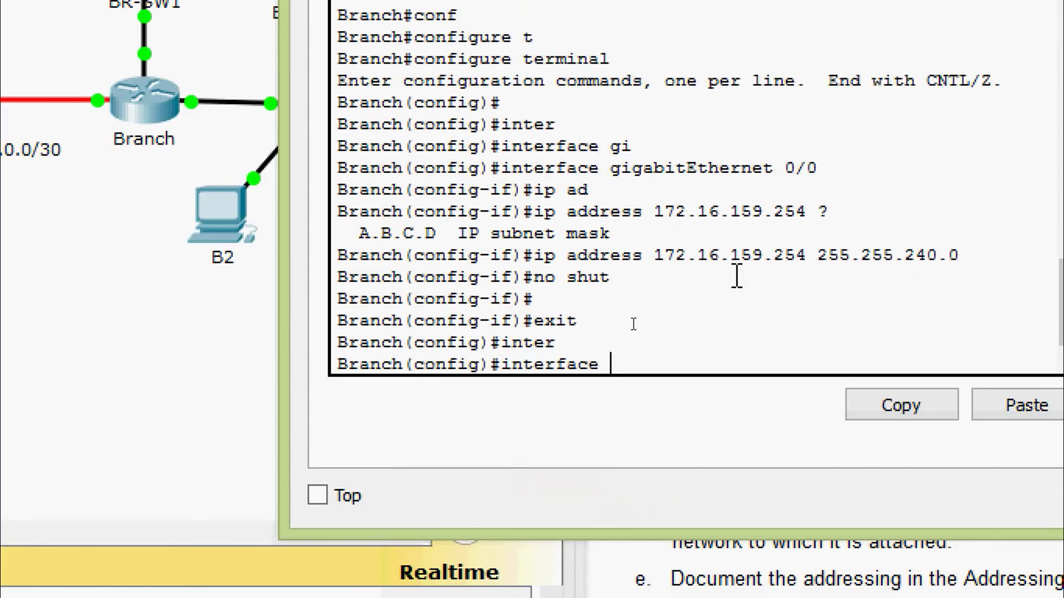
text(gi)
key(Tab)
text(0/1)
key(Return)
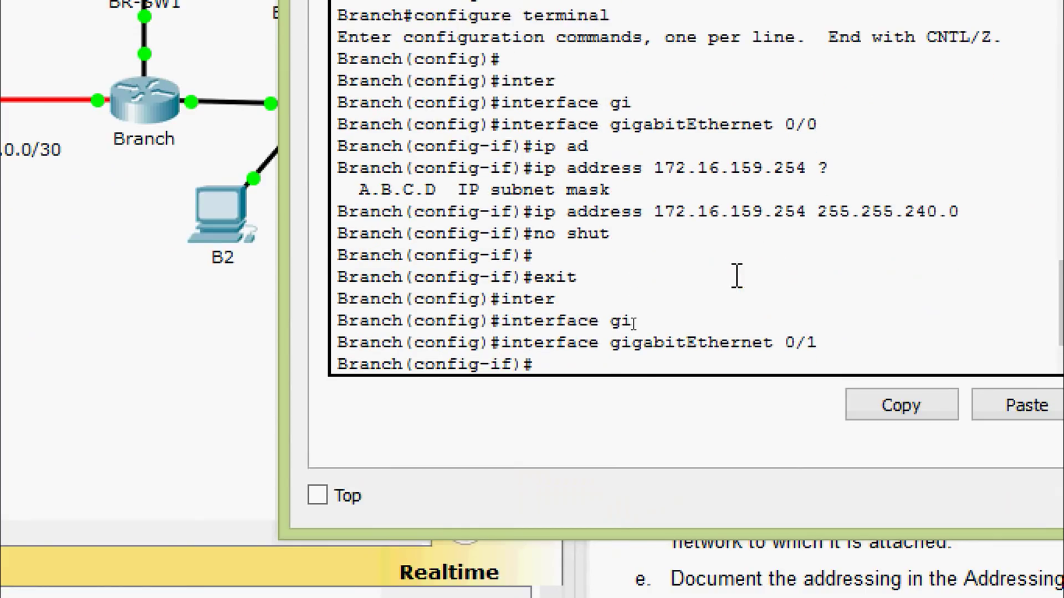
Assign IP address 172.16.143.254 with subnet mask 255.255.240.0 to Branch's G0/1 interface
text(ip ad)
key(Tab)
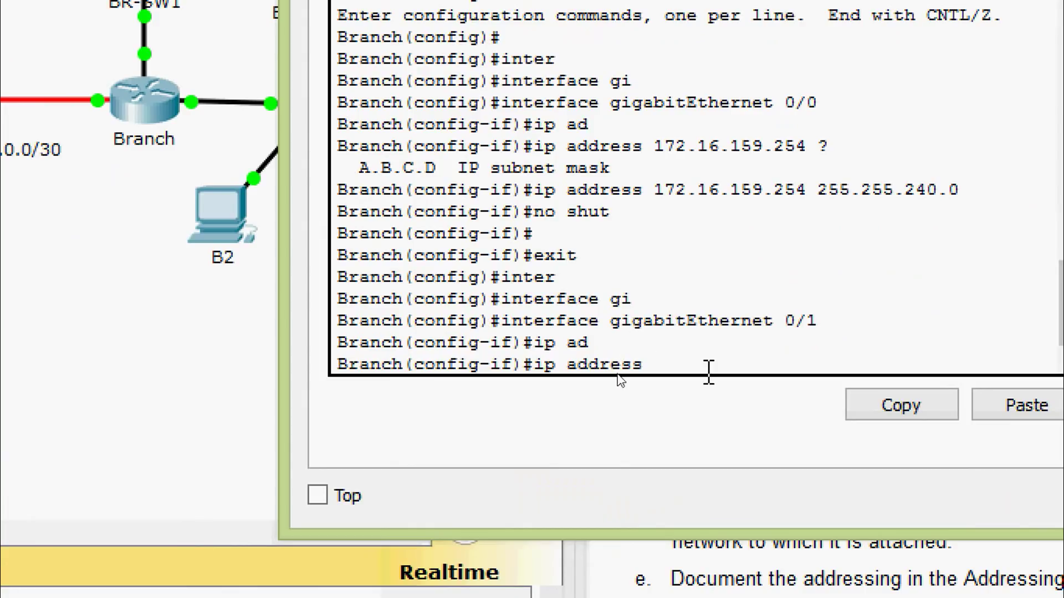
right_click(701, 360)
click(726, 416)
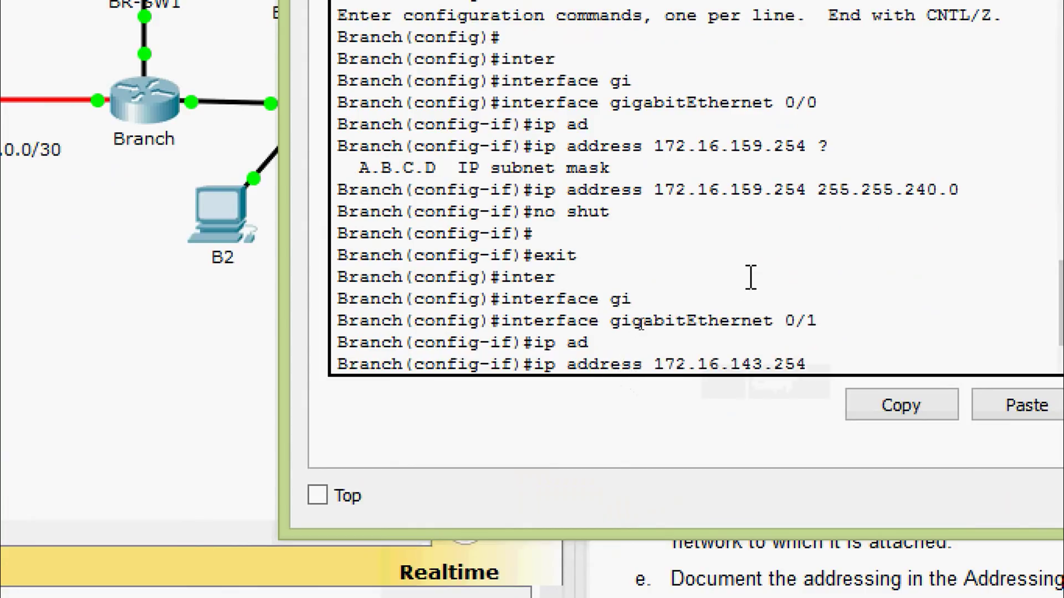
text(?)
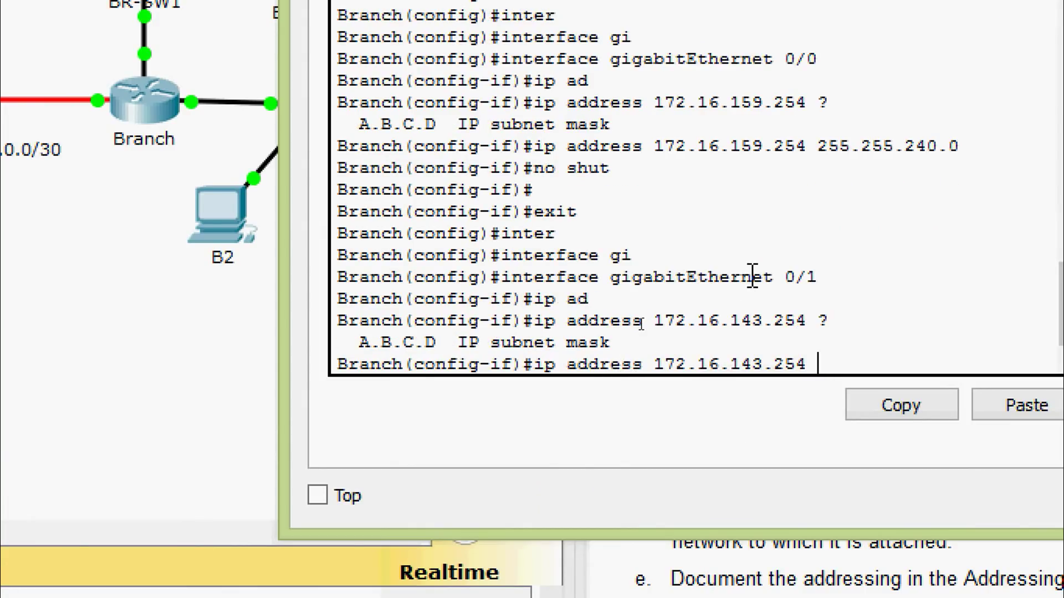
text(255.255)
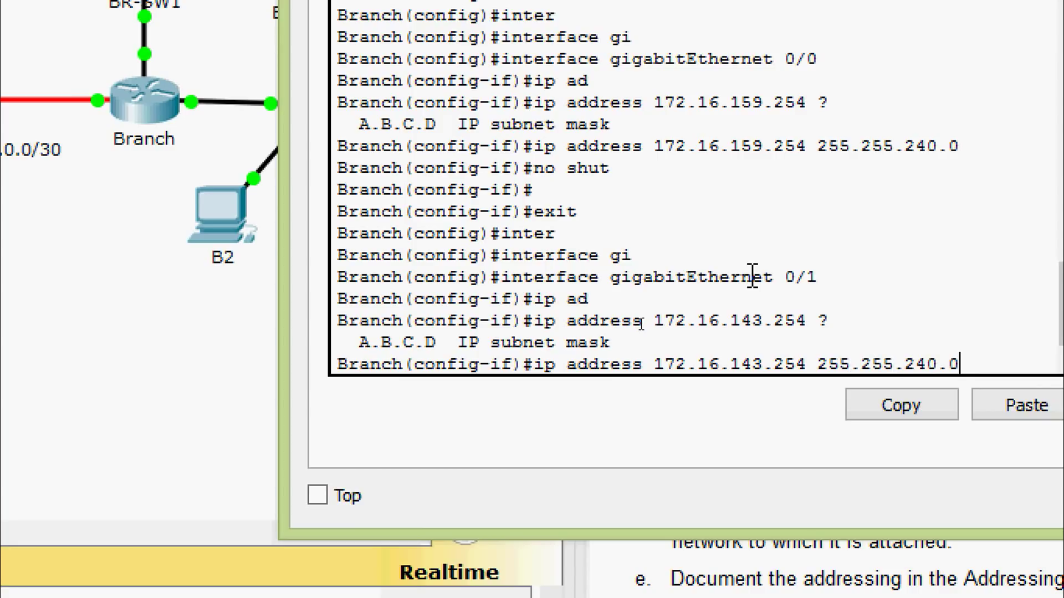
text(.240.0)
key(Return)
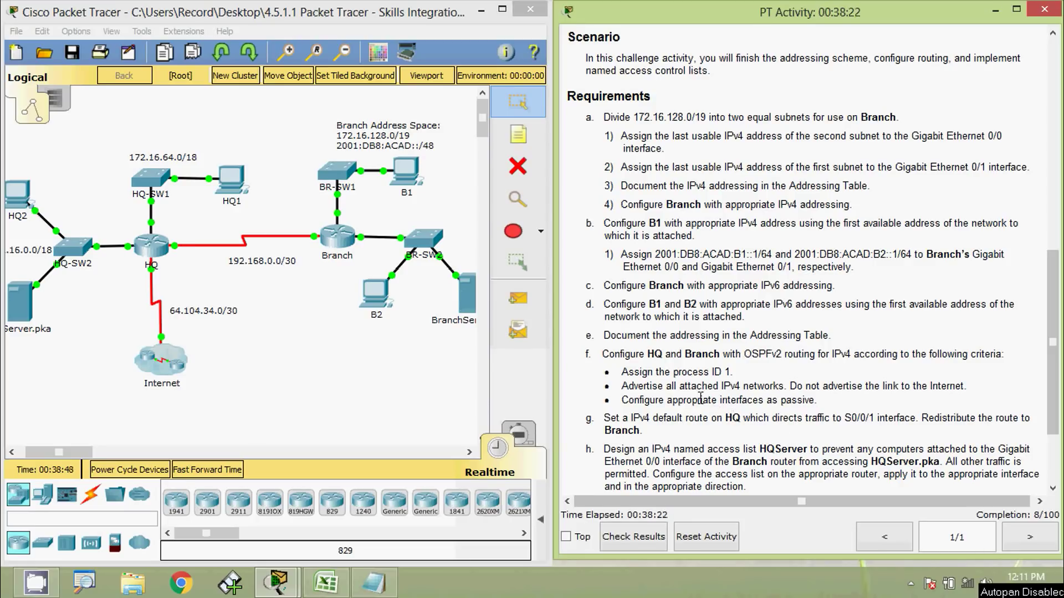
Look over the Excel addressing table and check in the Packet Tracer topology which Branch port links to BR-SW1
click(455, 209)
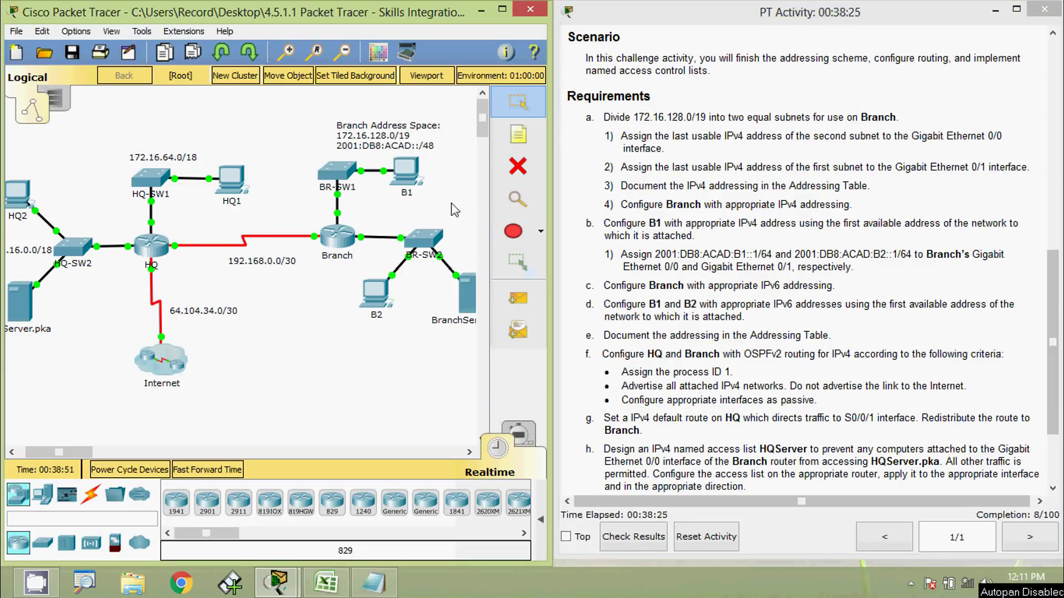
click(326, 583)
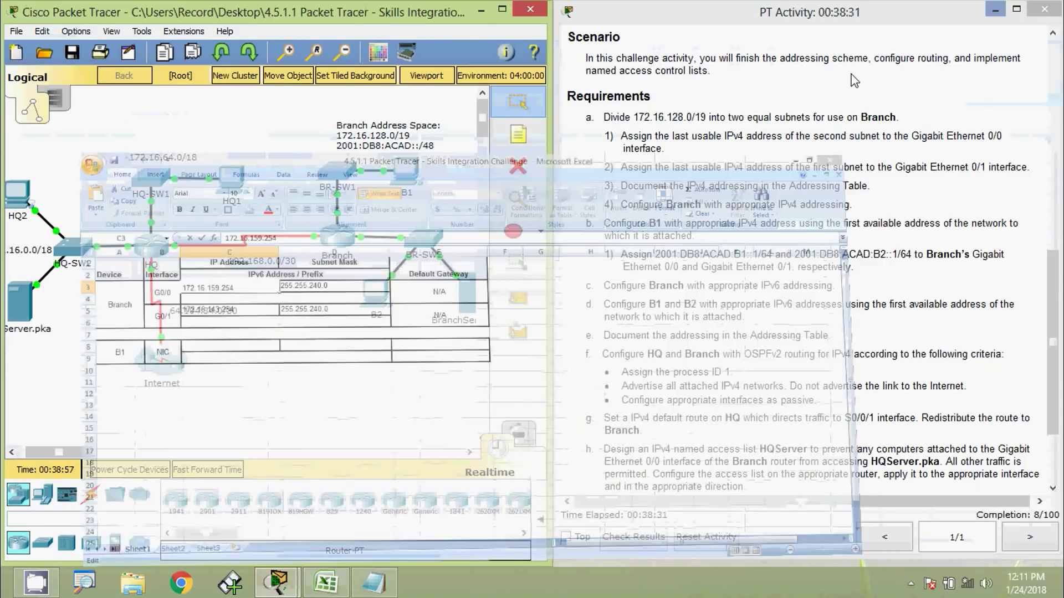
click(996, 9)
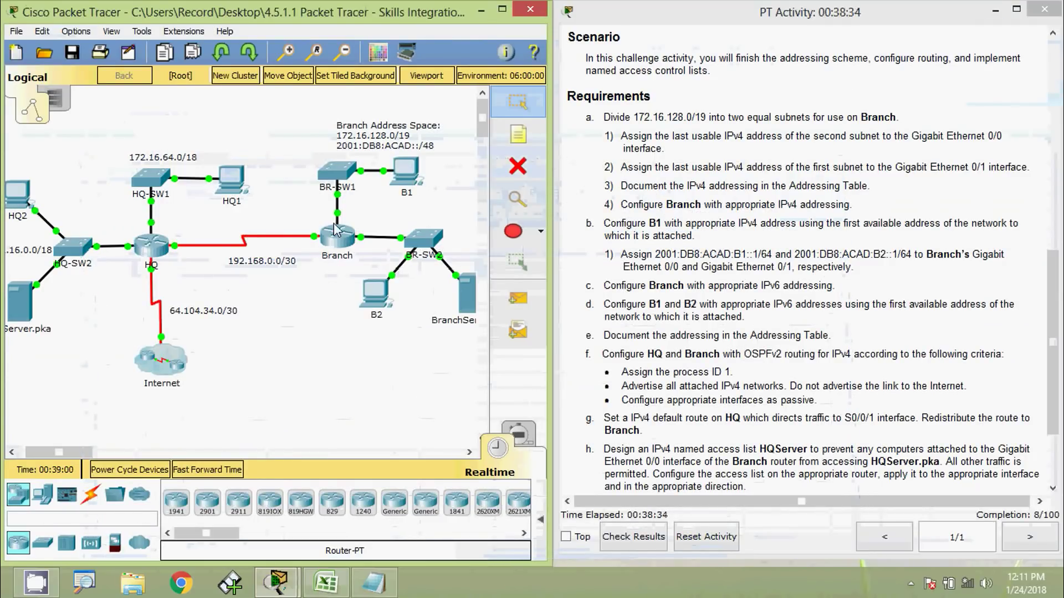
mouse_move(337, 217)
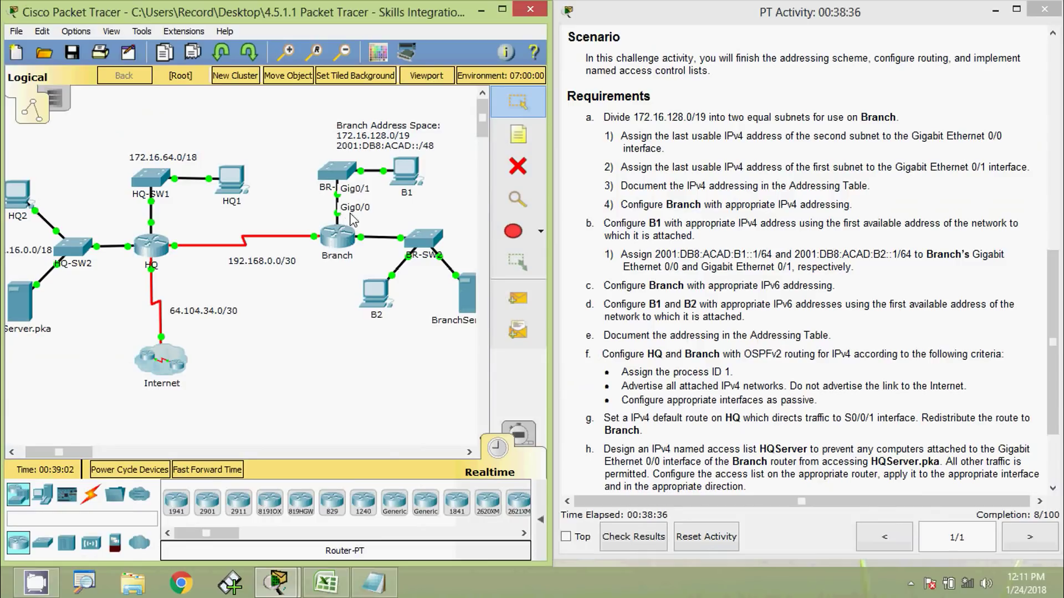
Close the Branch G0/0 cell edit in Excel and copy Subnet2's network address 172.16.144.0 from the Notepad notes
click(327, 583)
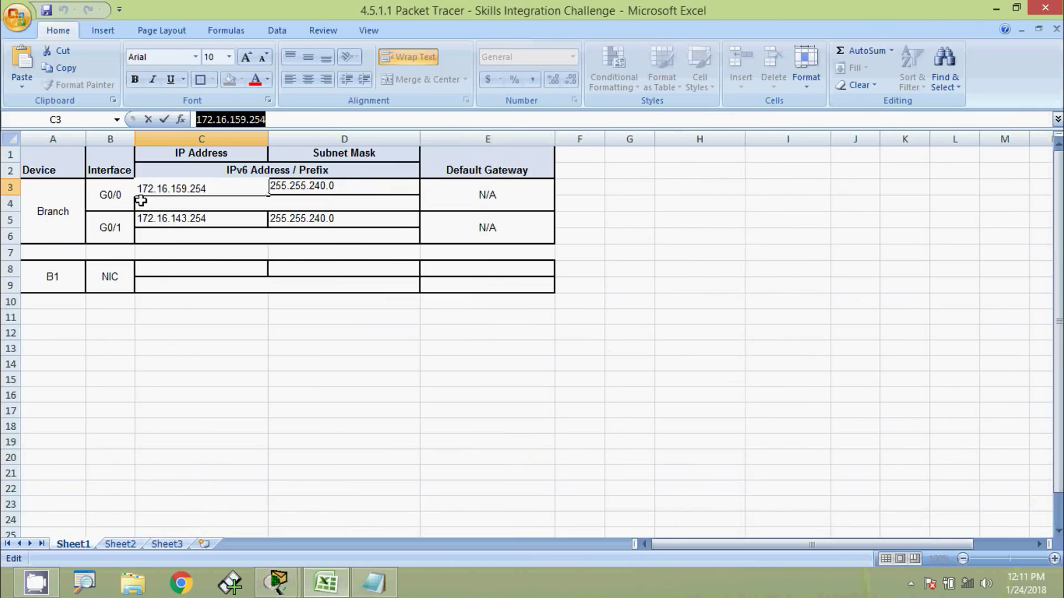
click(188, 200)
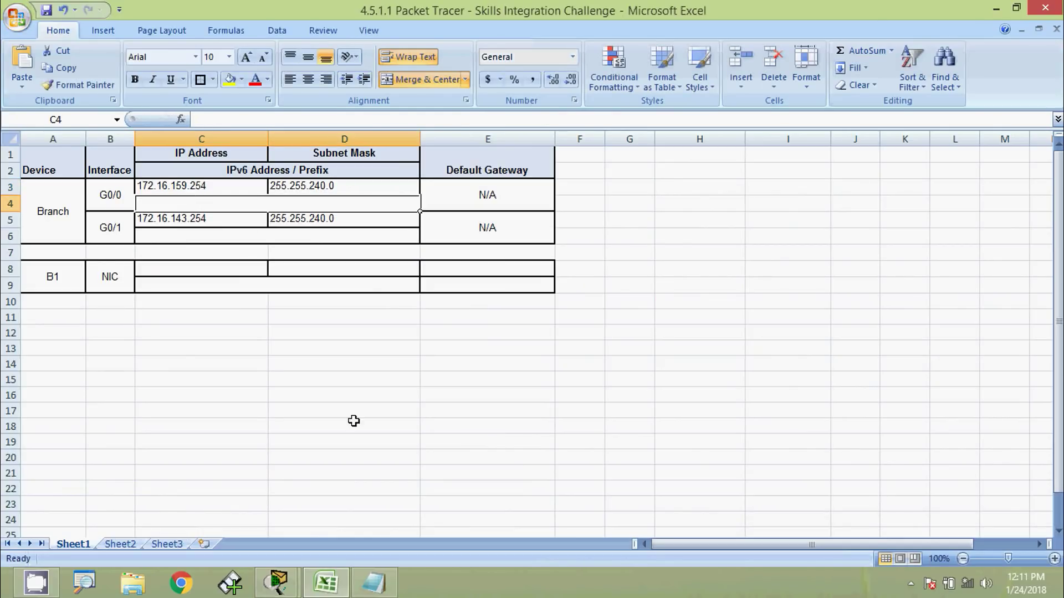
click(382, 583)
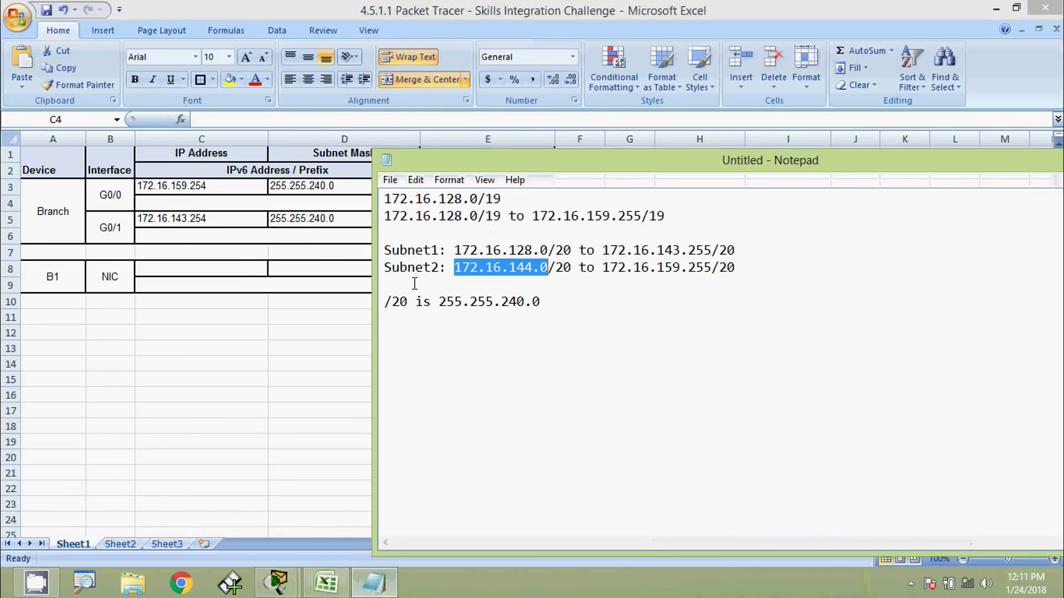
click(608, 278)
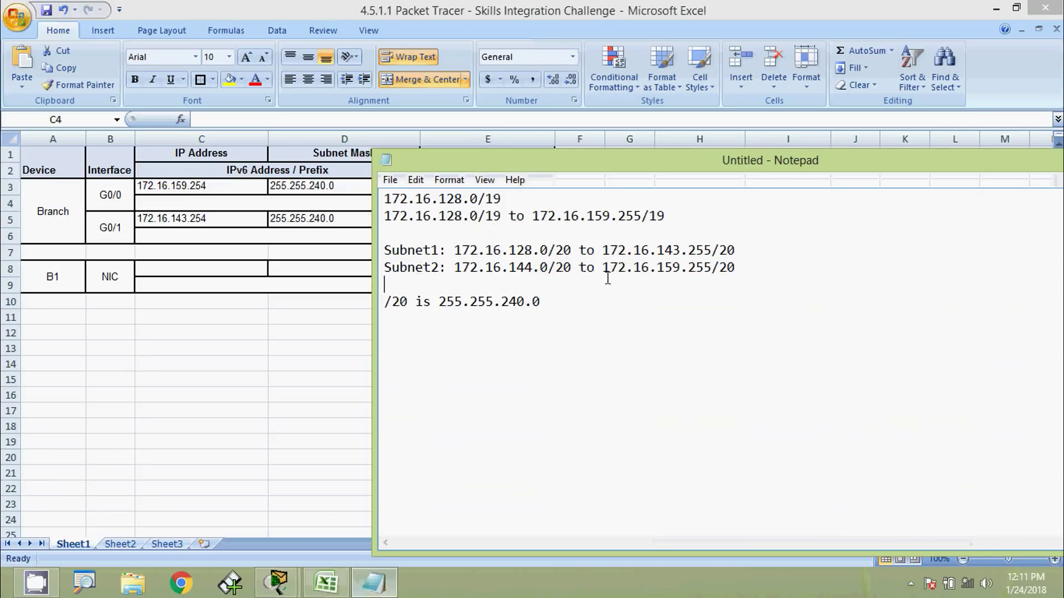
drag(740, 267, 459, 274)
click(459, 289)
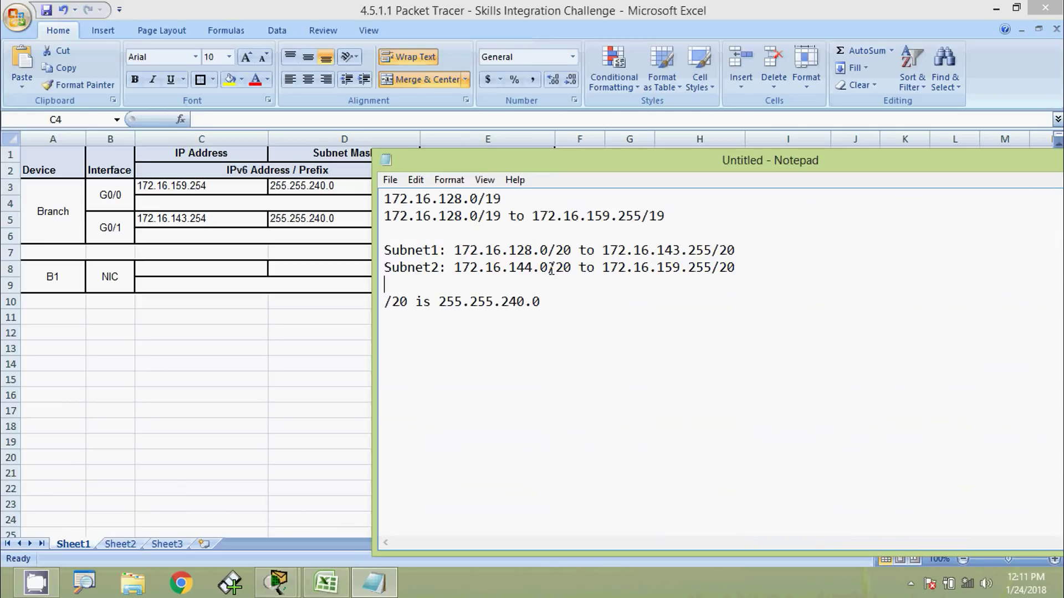
drag(548, 268, 459, 269)
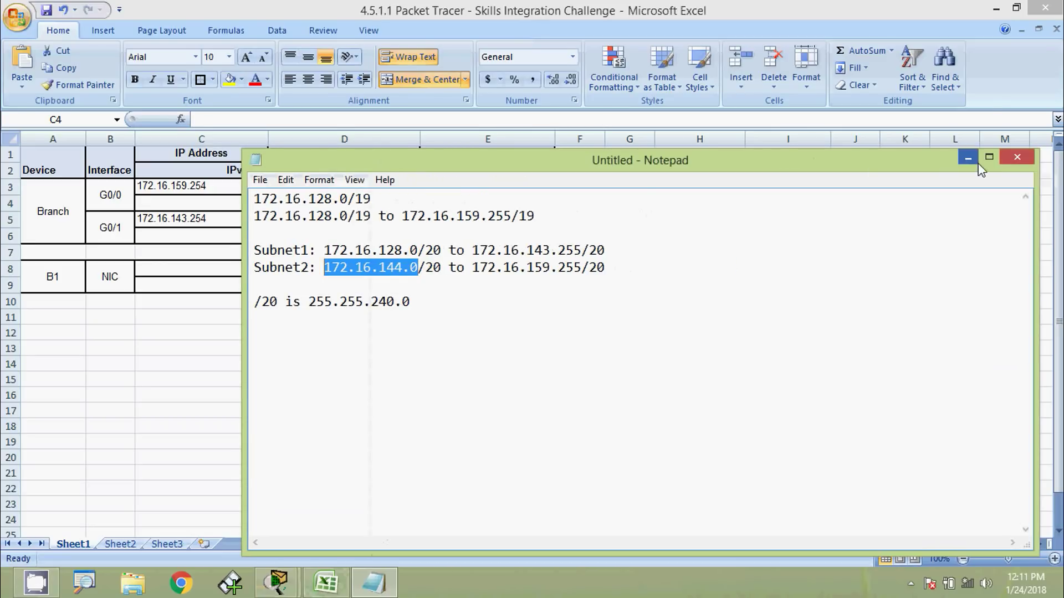
Return to Packet Tracer and open the IP Configuration of PC B1
click(973, 162)
click(996, 9)
click(777, 197)
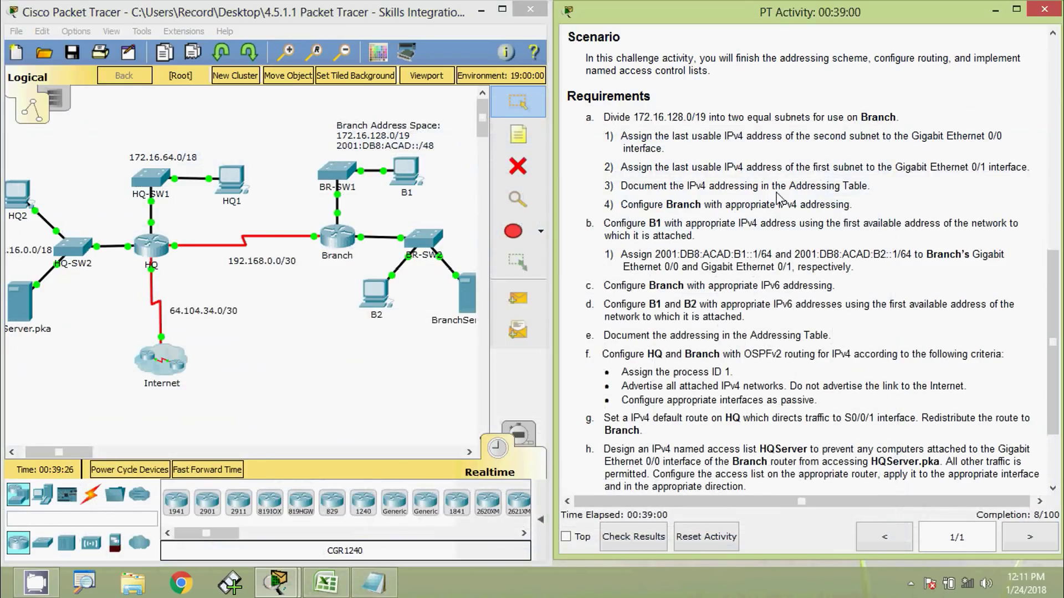
click(406, 172)
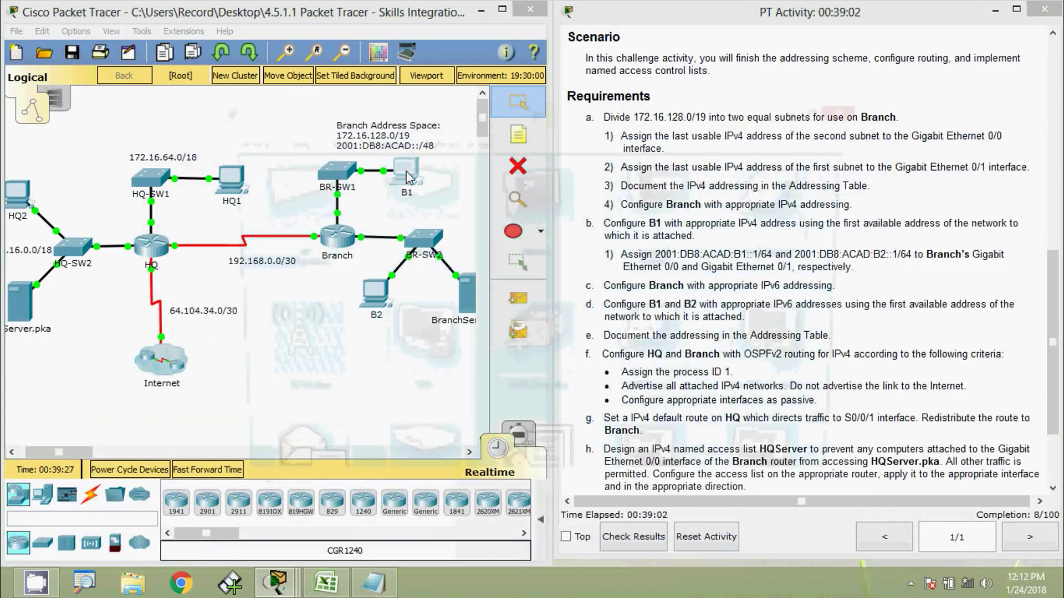
click(283, 217)
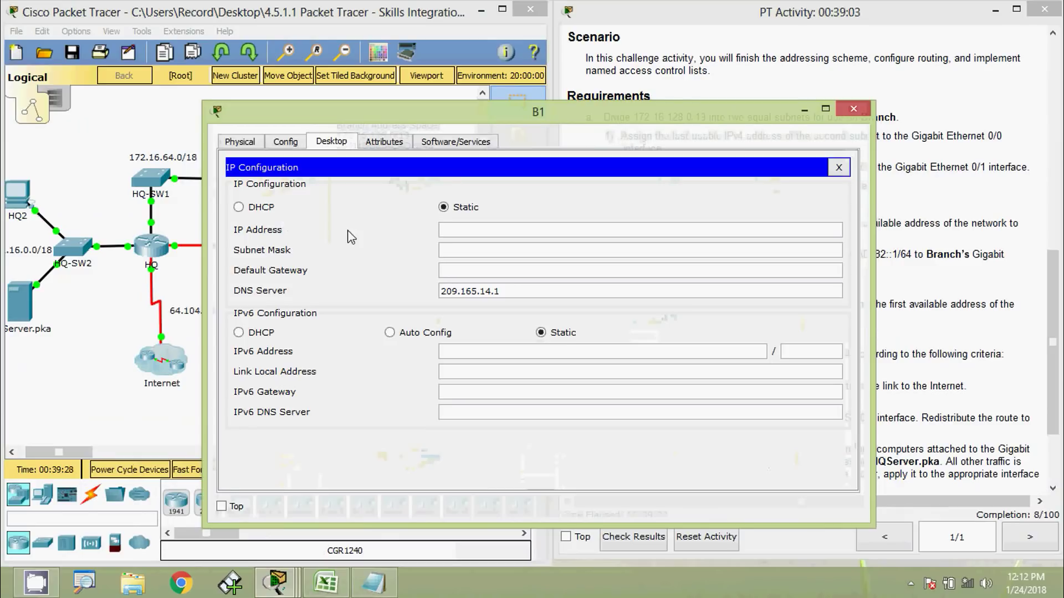
Give PC B1 the static IP address 172.16.144.1 with subnet mask 255.255.240.0
click(457, 227)
text(172.16.144.0)
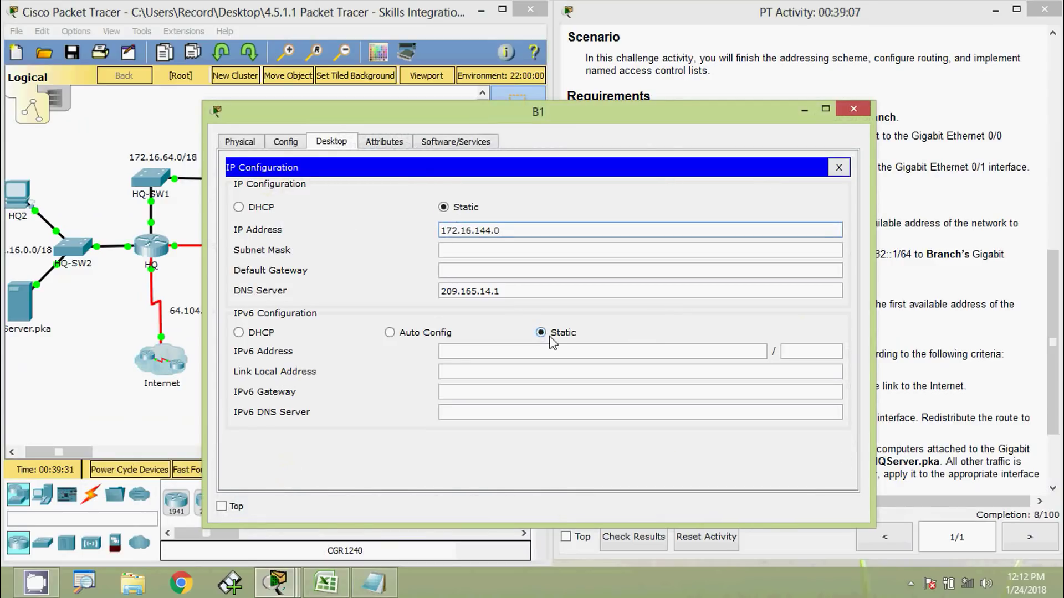
key(BackSpace)
text(1)
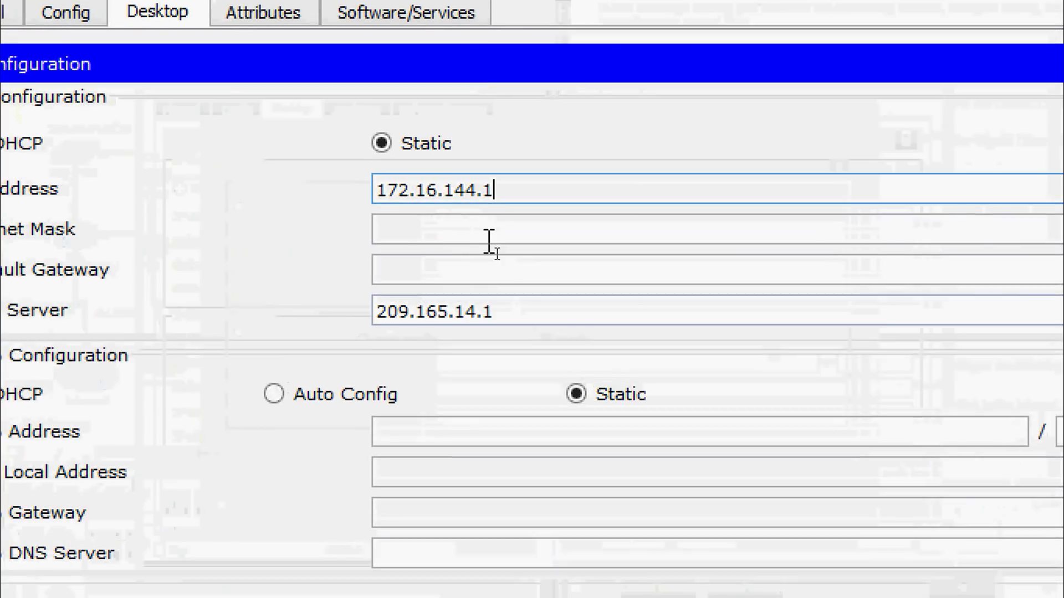
click(489, 242)
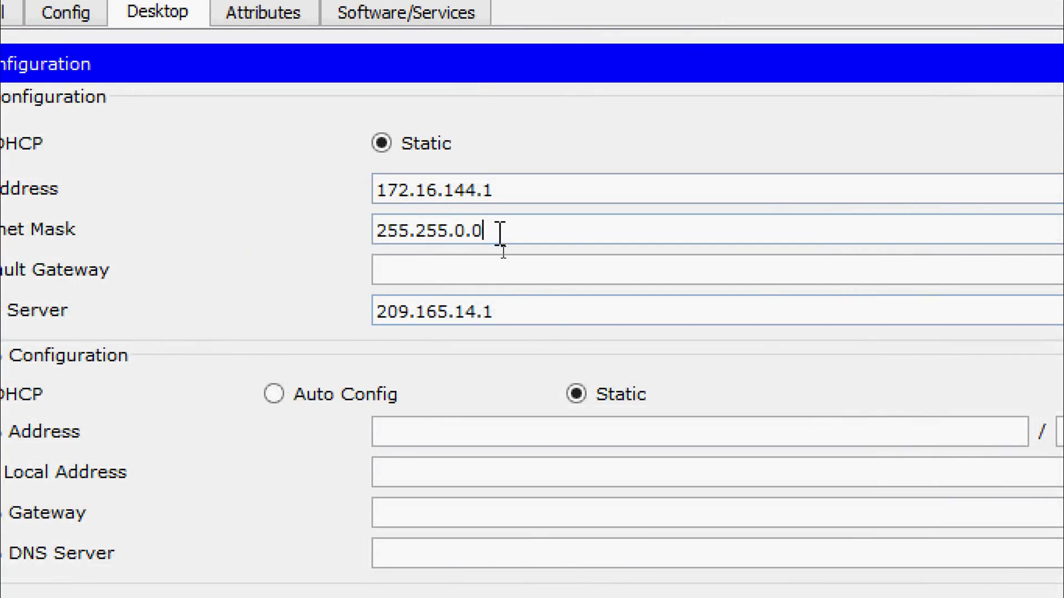
double_click(462, 232)
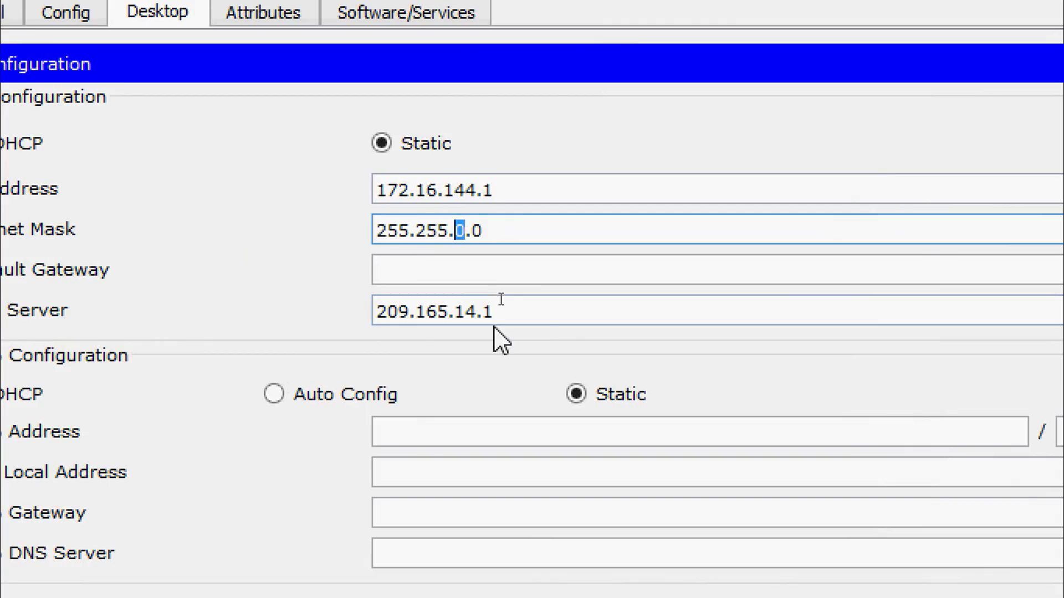
text(240)
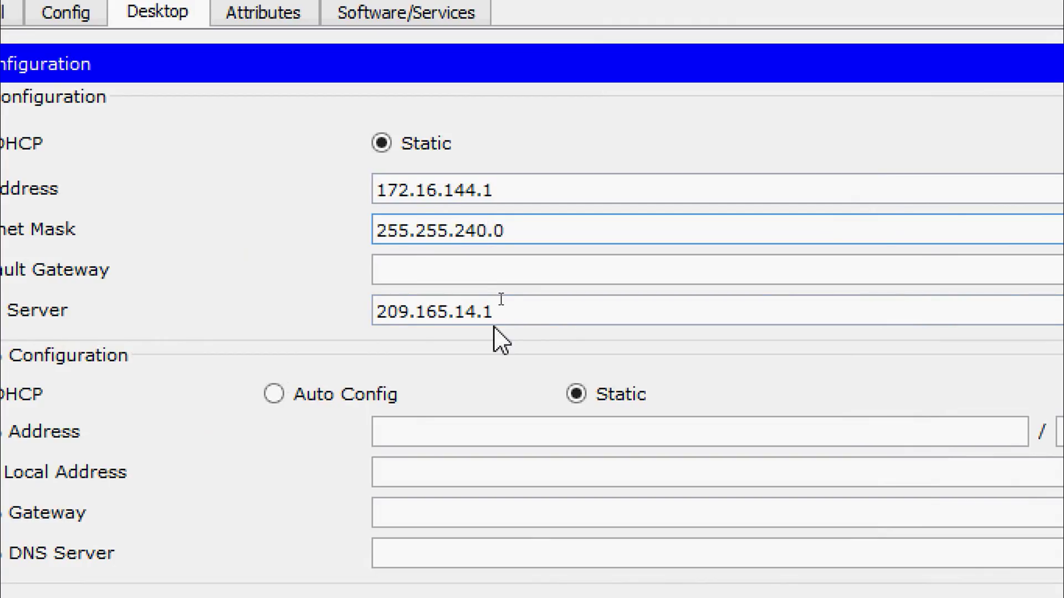
Copy Branch G0/0's address 172.16.159.254 from the Excel addressing table and set it as B1's default gateway in Packet Tracer
click(482, 270)
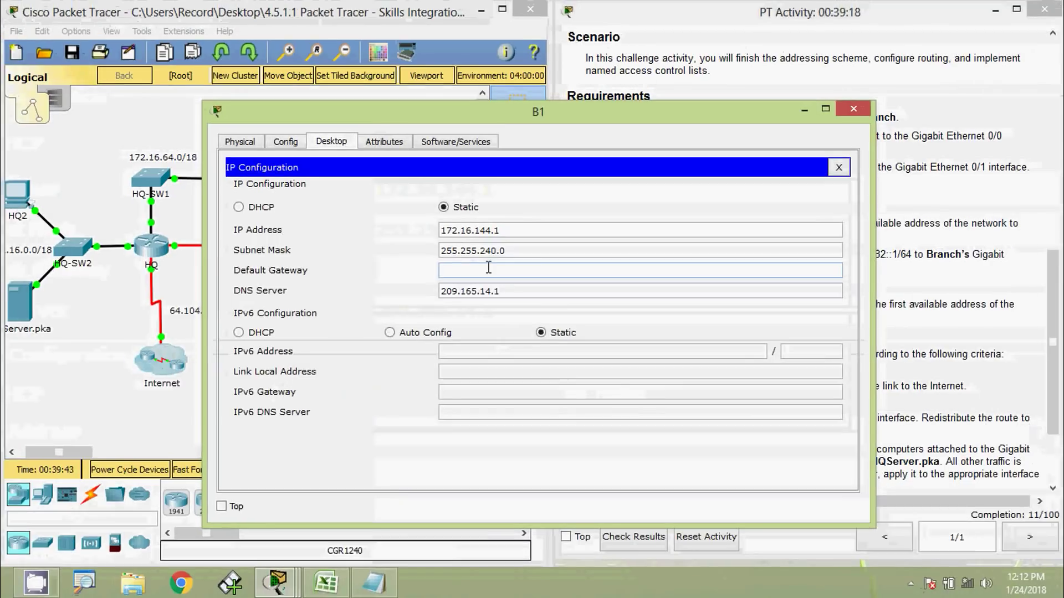
click(326, 581)
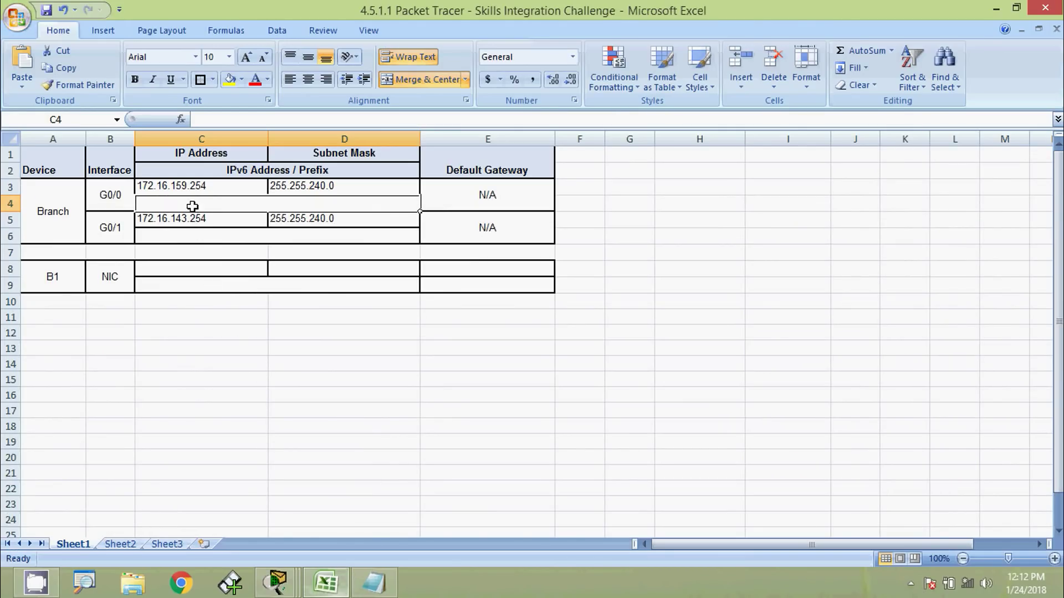
click(178, 185)
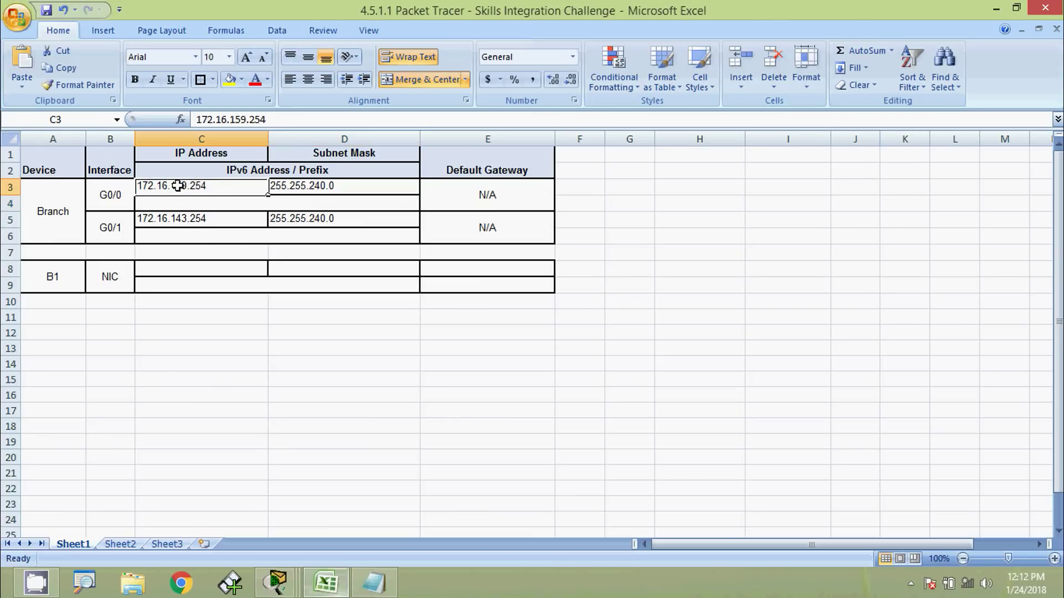
drag(285, 120, 194, 119)
key(ctrl+c)
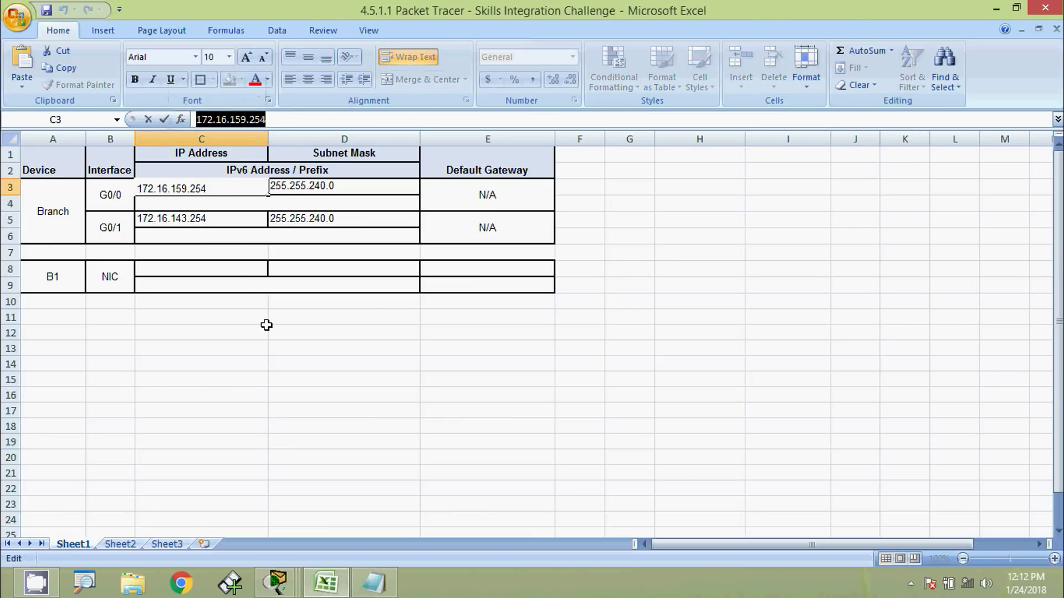
key(alt+Tab)
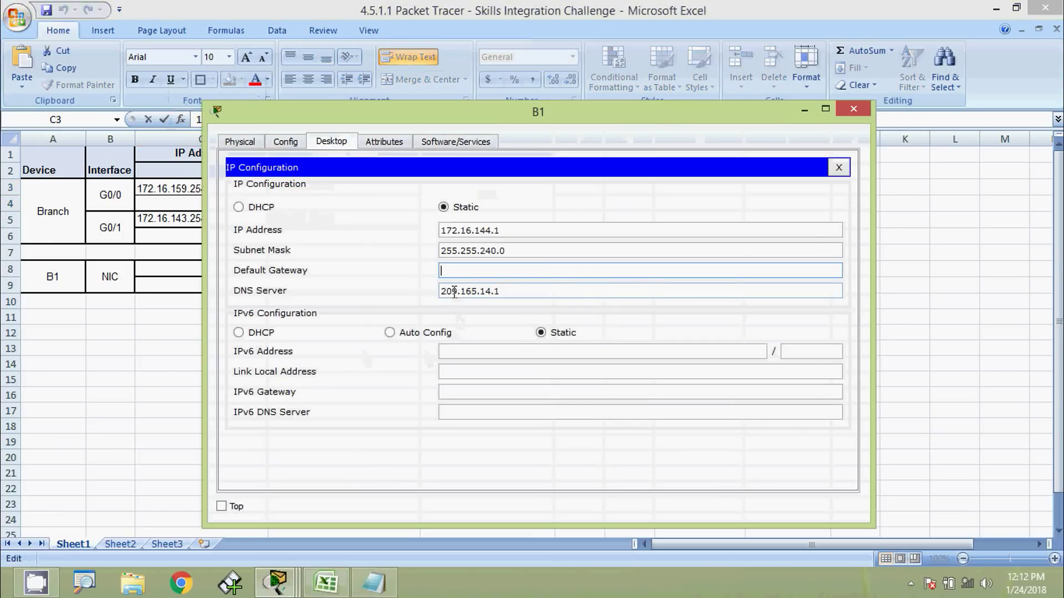
key(ctrl+v)
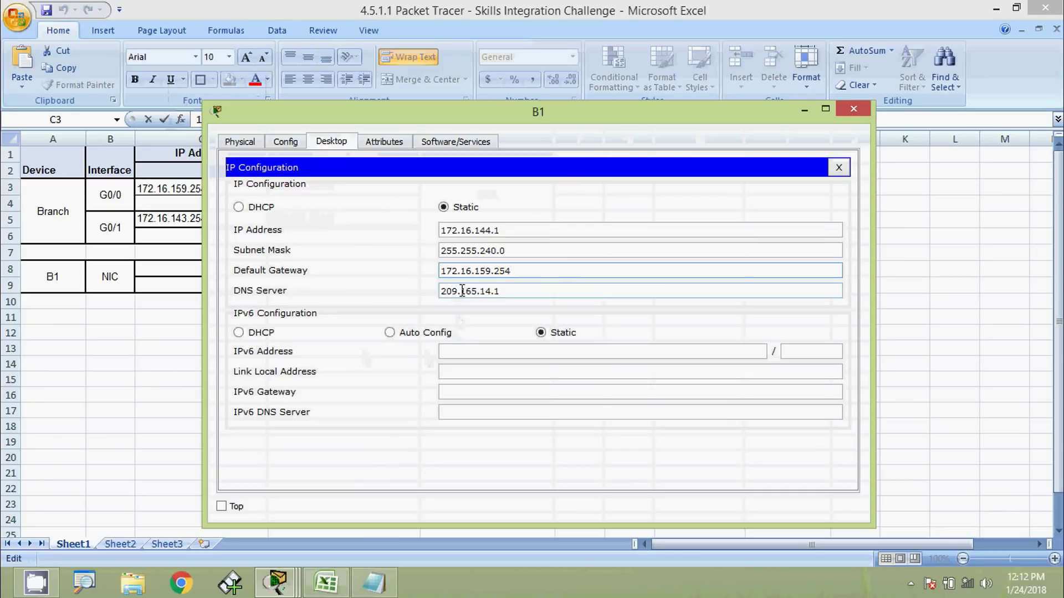
click(510, 293)
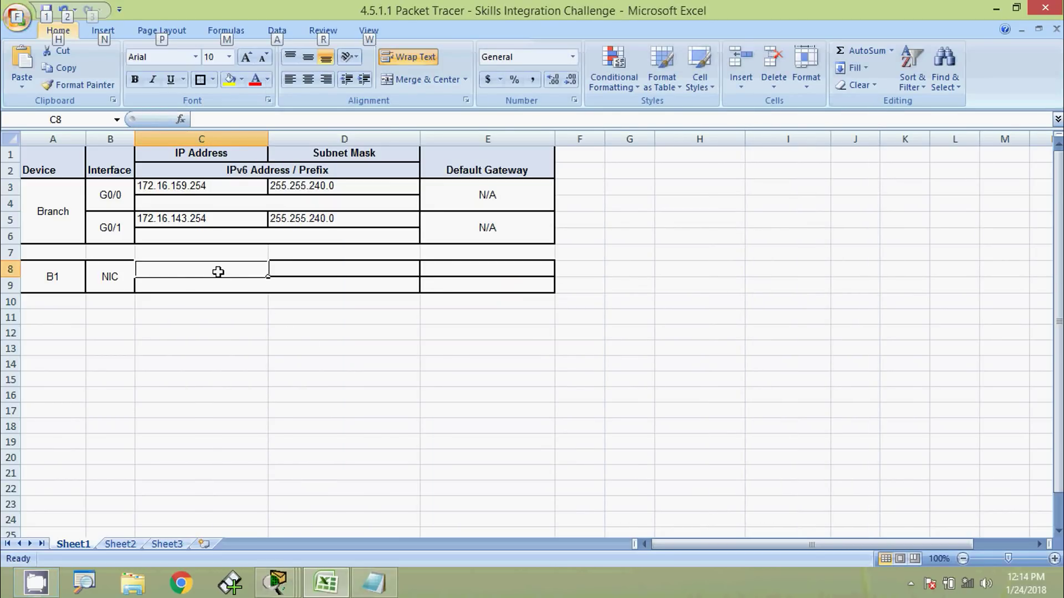
Record 172.16.144.1 as the IP address of B1's NIC in the Excel addressing table
click(218, 120)
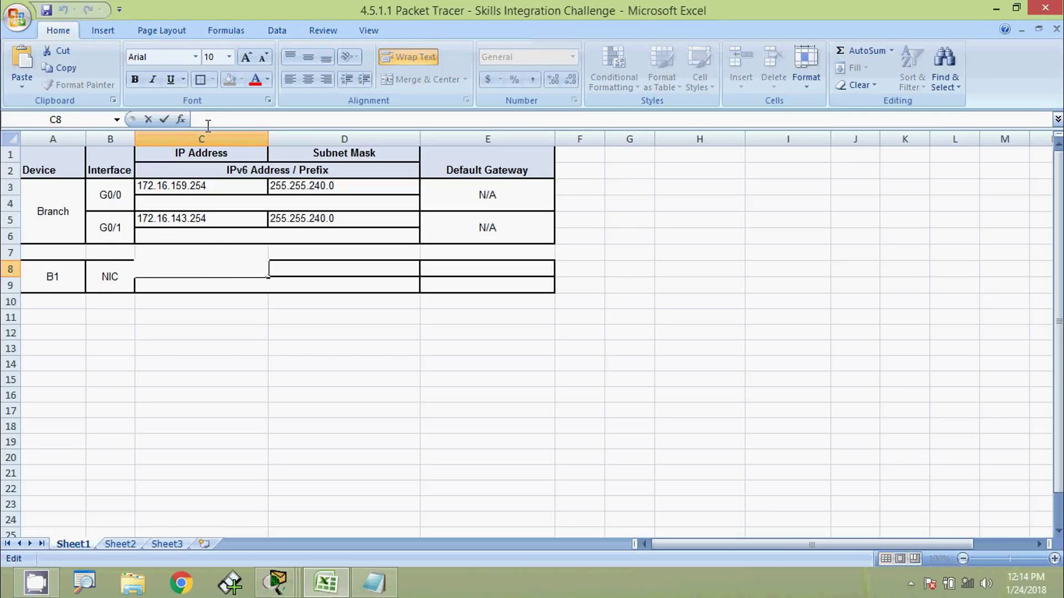
text(172.16.144.0)
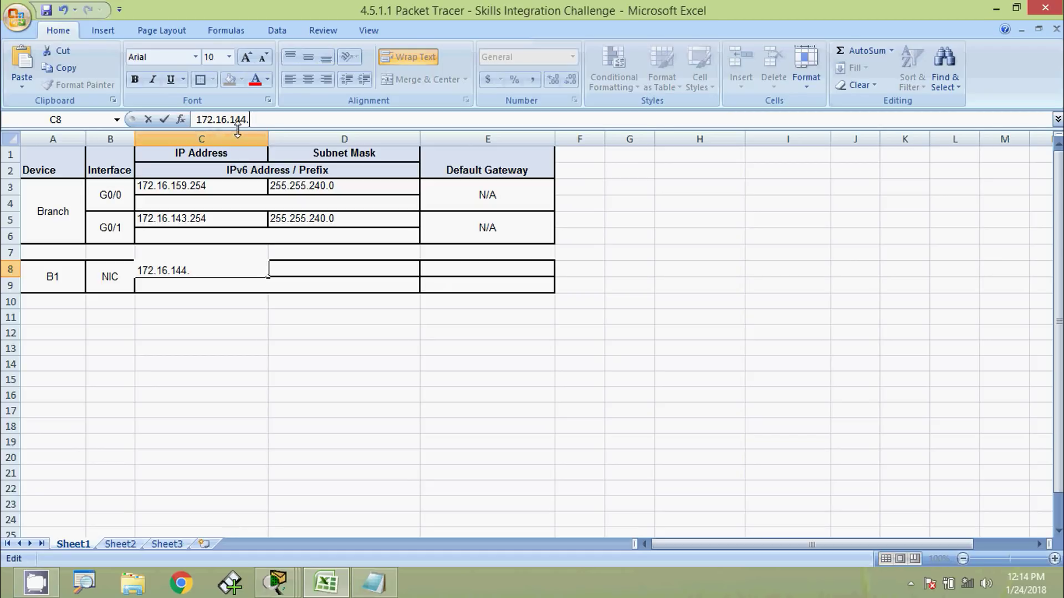
key(Return)
Copy the subnet mask 255.255.240.0 from Branch's G0/0 row into the subnet mask cell of B1
click(314, 267)
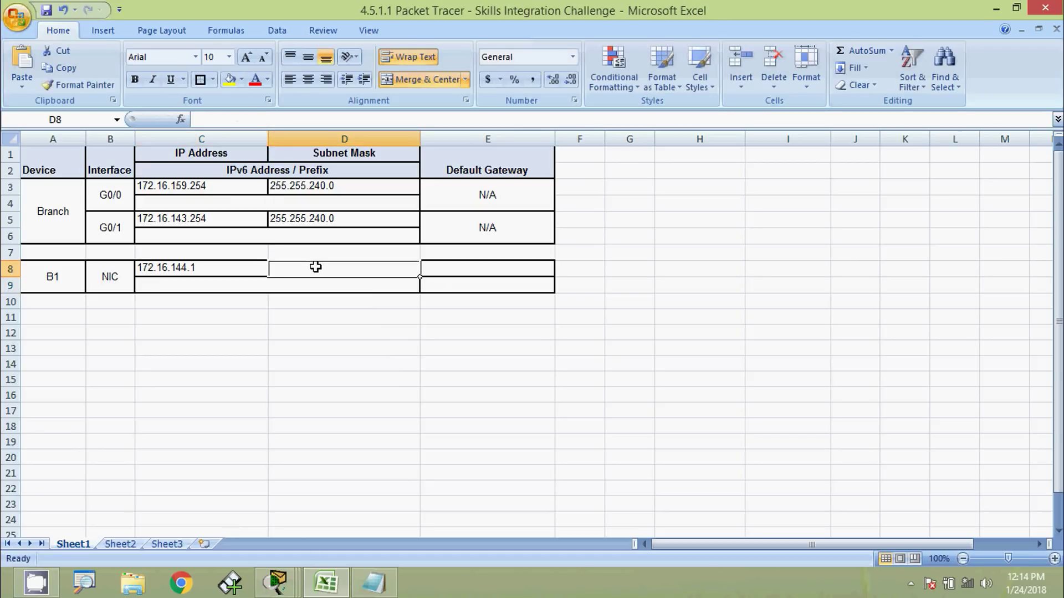
click(309, 222)
click(308, 187)
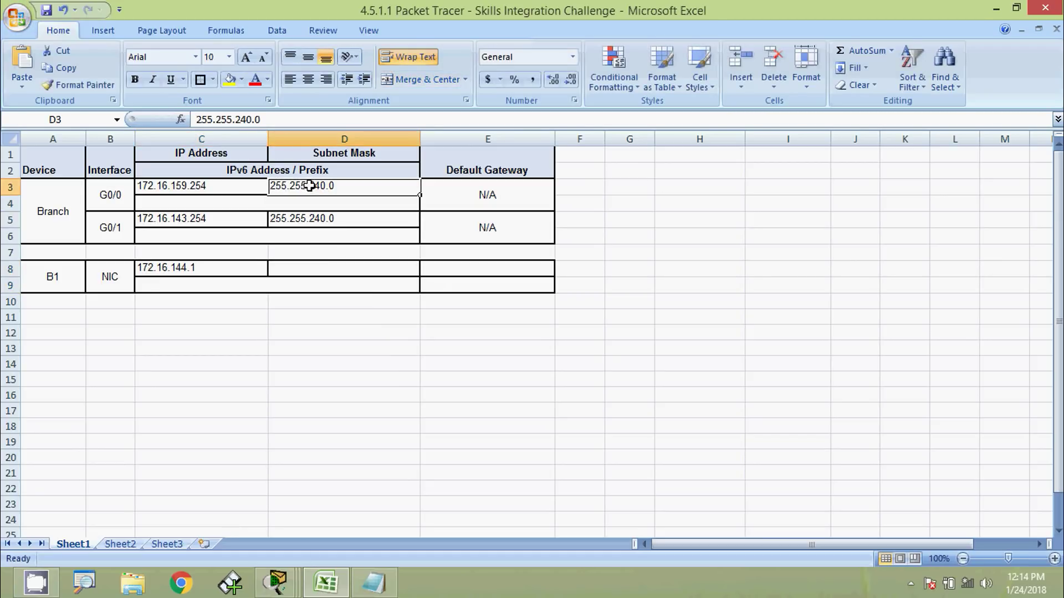
drag(260, 119, 190, 119)
key(ctrl+c)
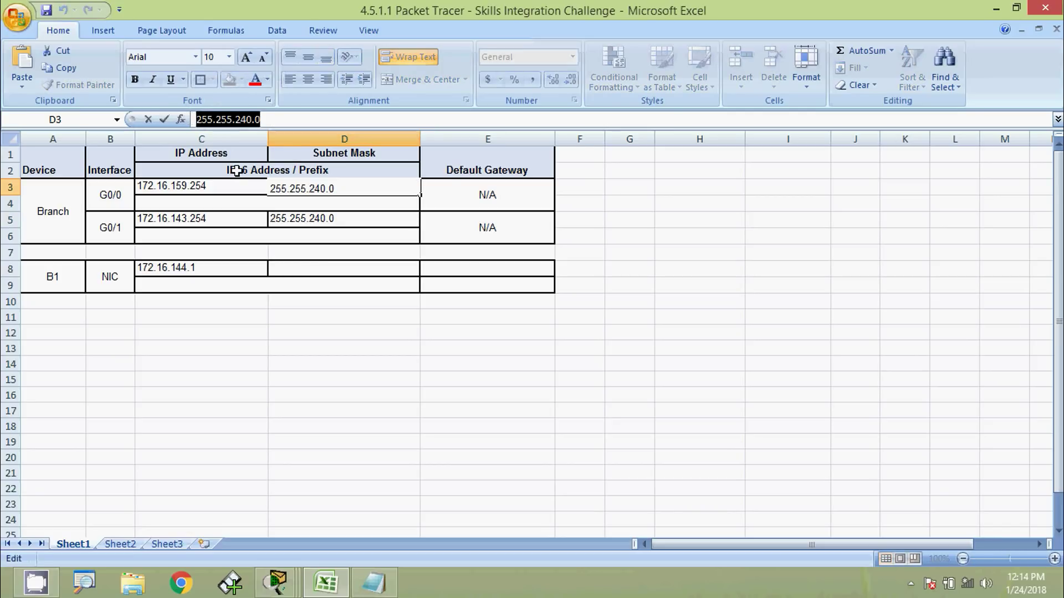
click(302, 269)
key(ctrl+v)
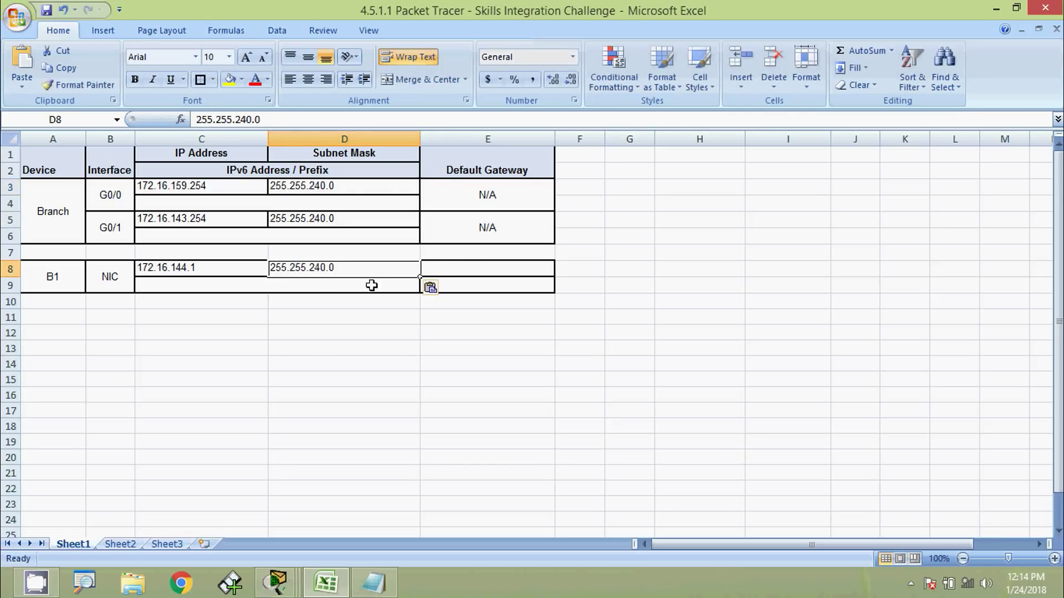
Copy Branch G0/0's address 172.16.159.254 into B1's default gateway cell
click(441, 266)
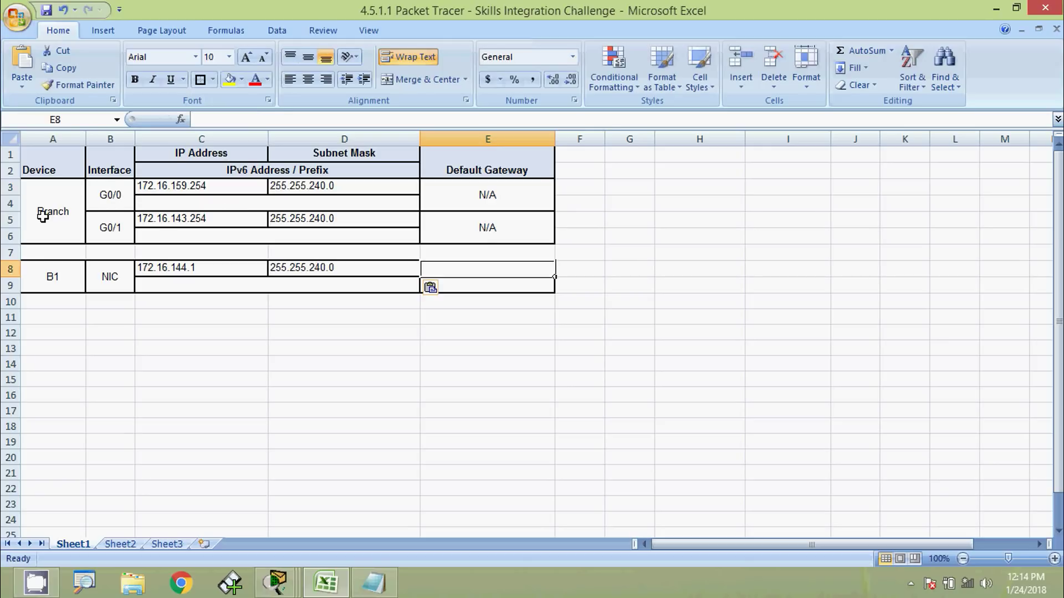
click(157, 190)
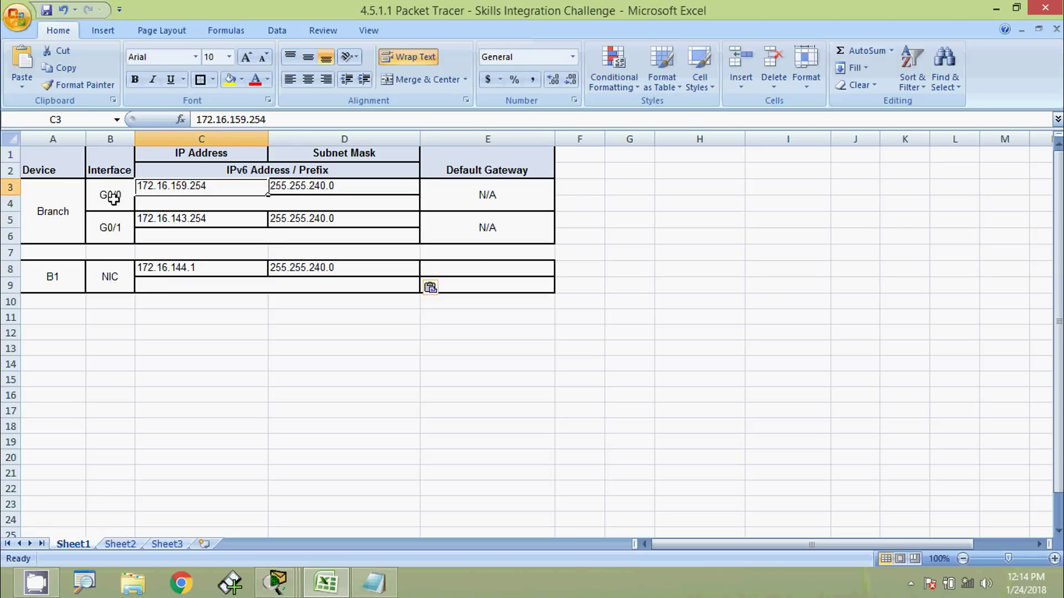
double_click(281, 119)
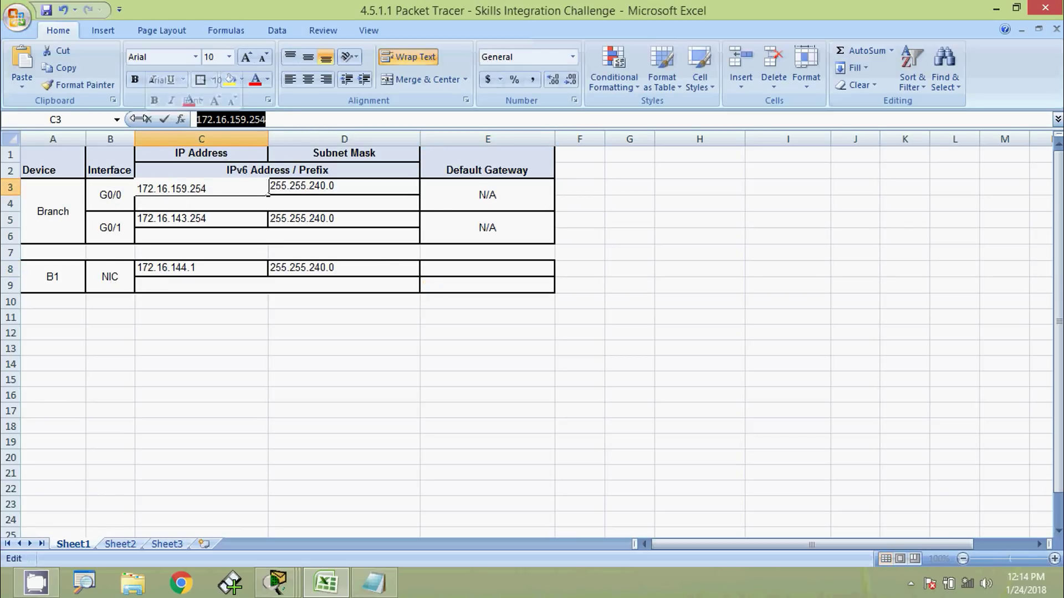
click(424, 269)
key(ctrl+v)
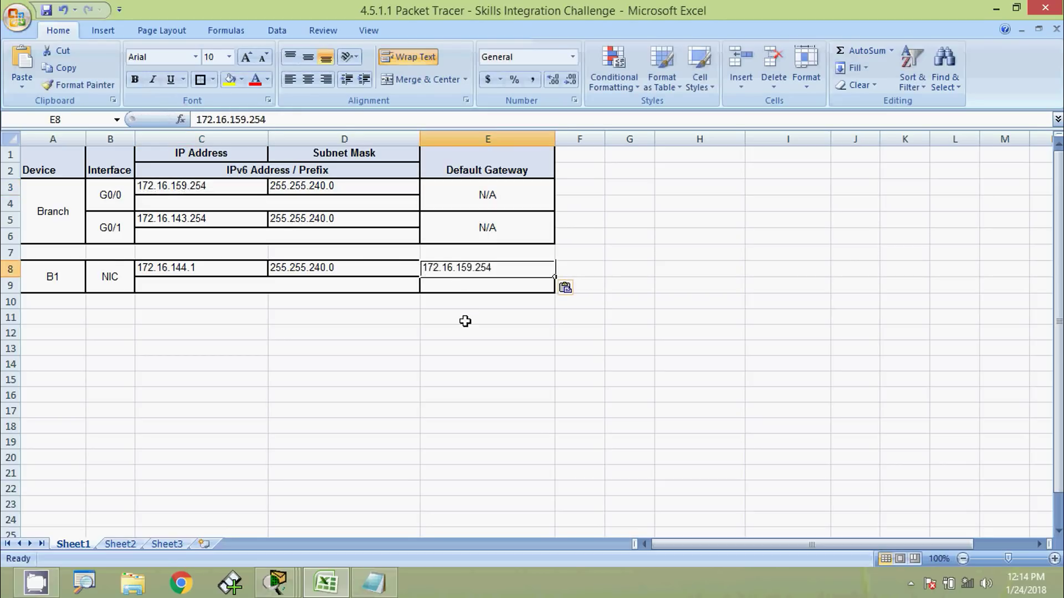
click(465, 319)
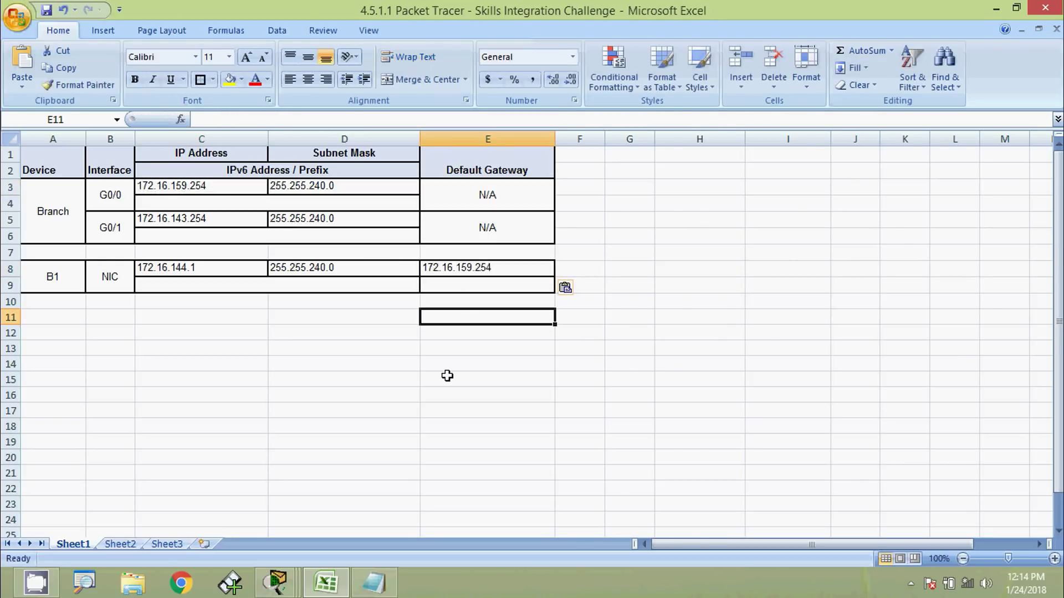
Copy 2001:DB8:ACAD:B1::1/64 from the Packet Tracer instructions into the IPv6 cell of Branch G0/0 in Excel
key(alt+Tab)
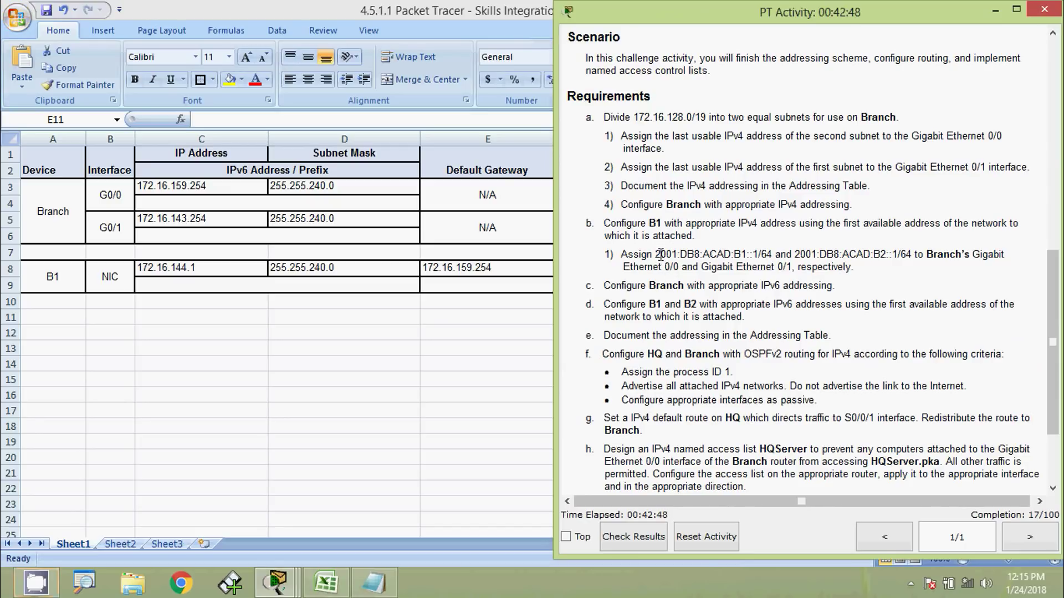
drag(661, 255, 771, 258)
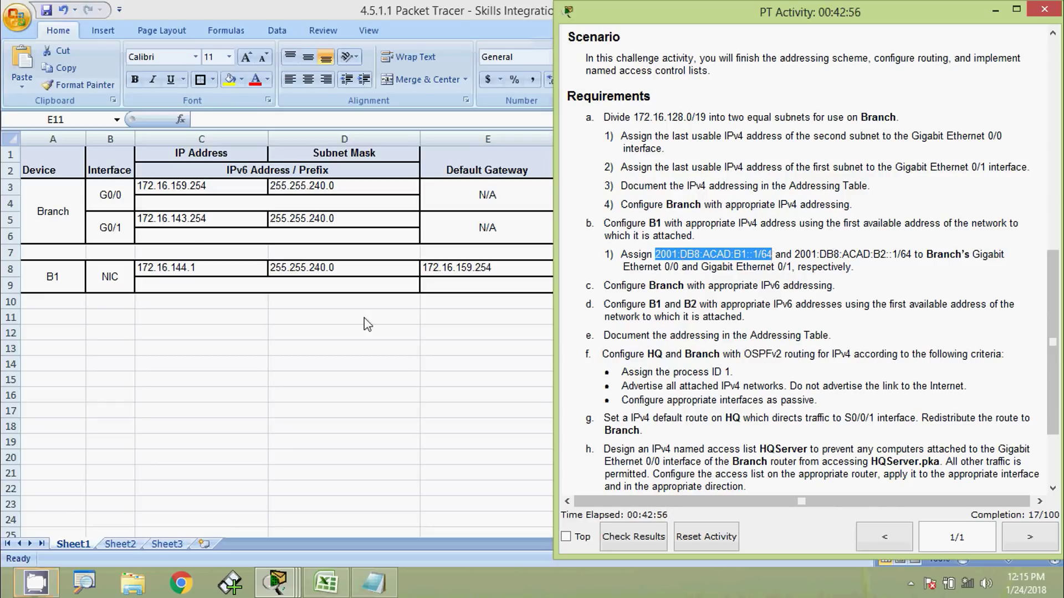
click(186, 202)
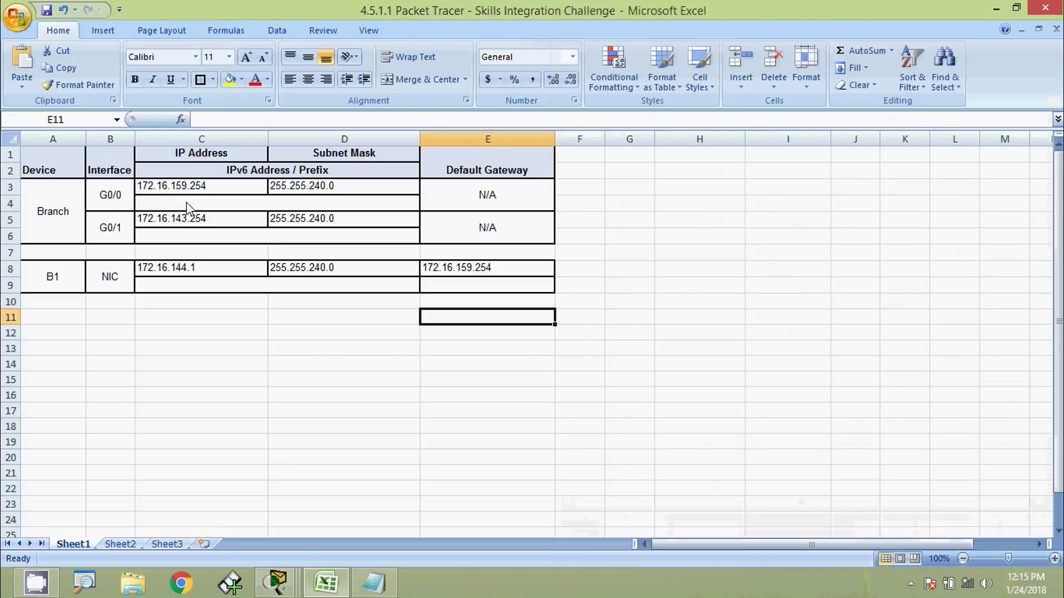
click(225, 119)
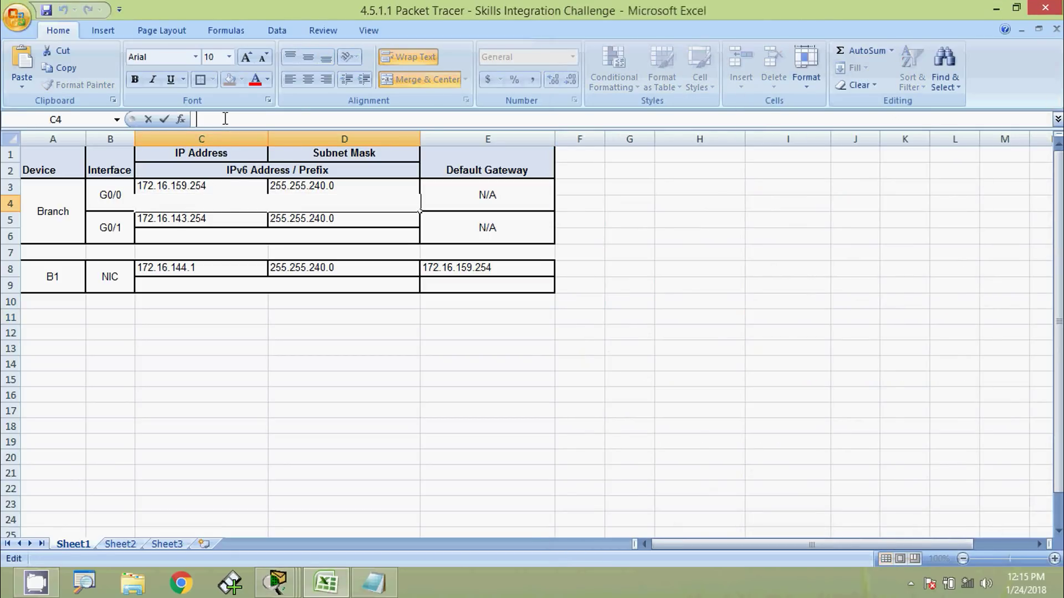
key(ctrl+v)
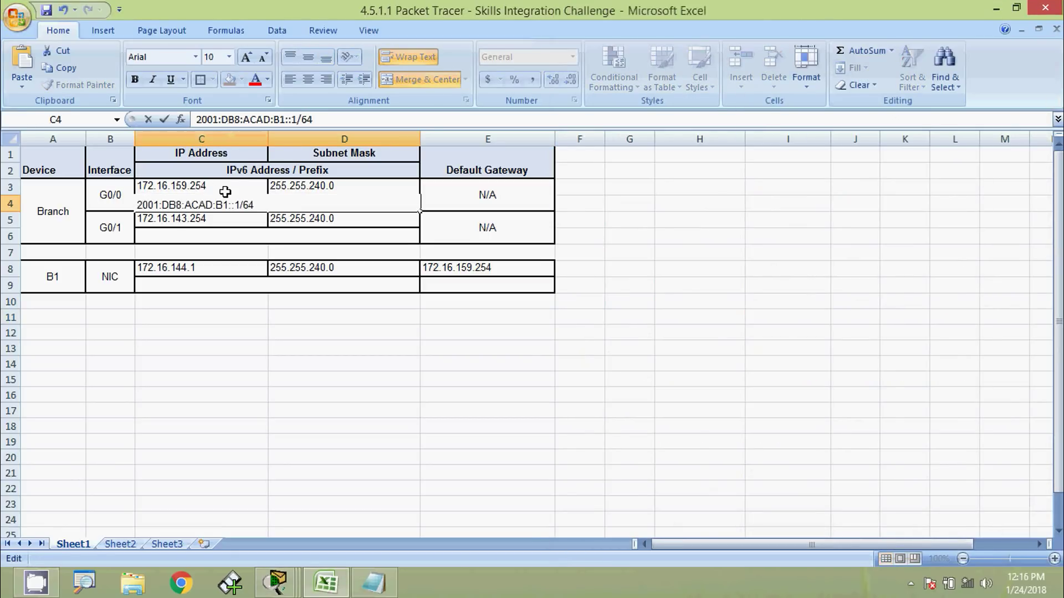
click(221, 231)
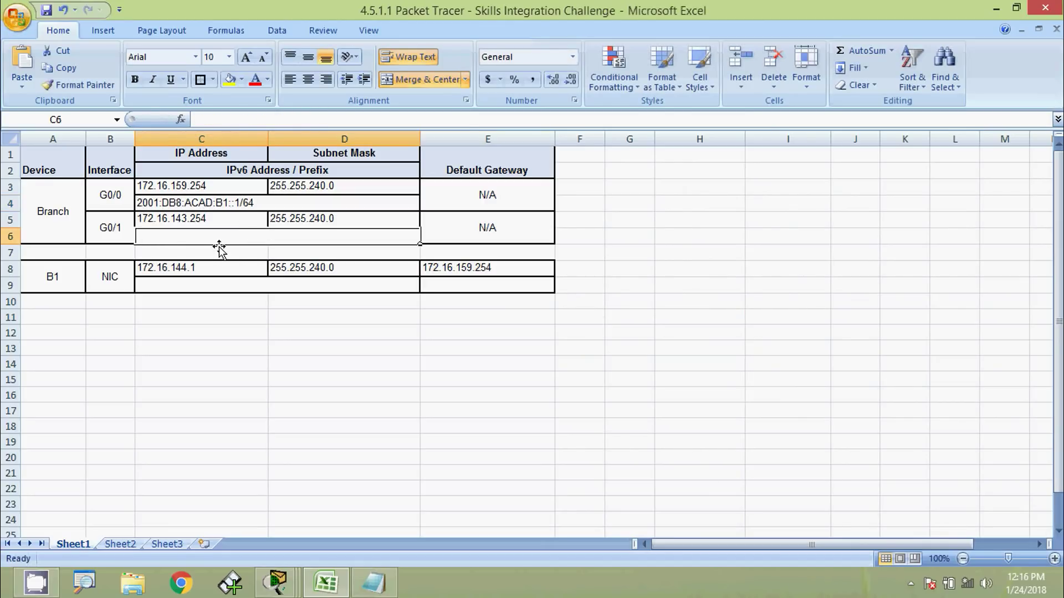
Copy 2001:DB8:ACAD:B2::1/64 from the Packet Tracer instructions into the IPv6 cell of Branch G0/1 in Excel
key(alt+Tab)
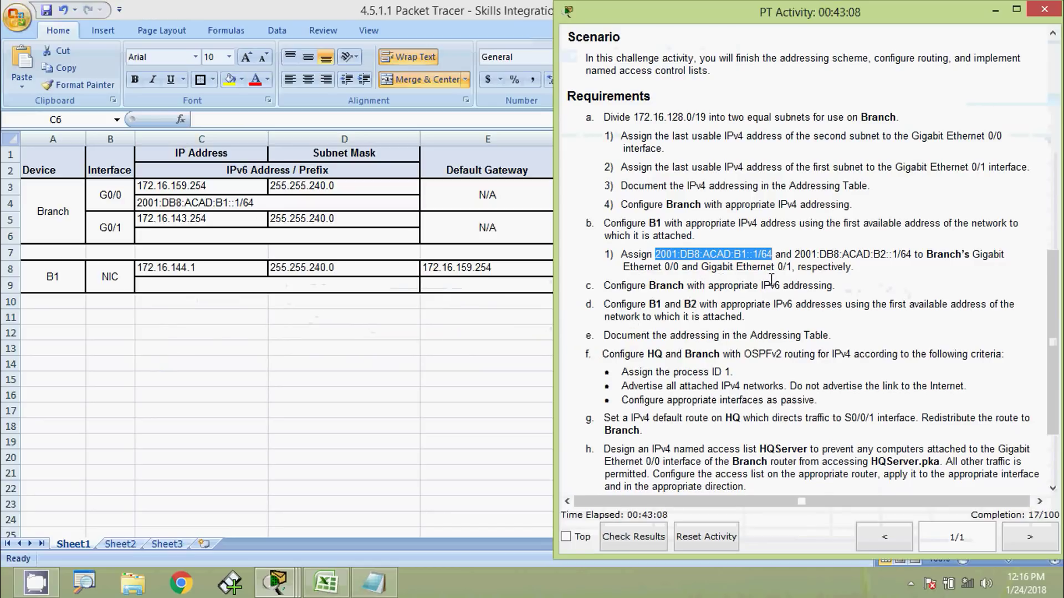
drag(796, 256, 910, 259)
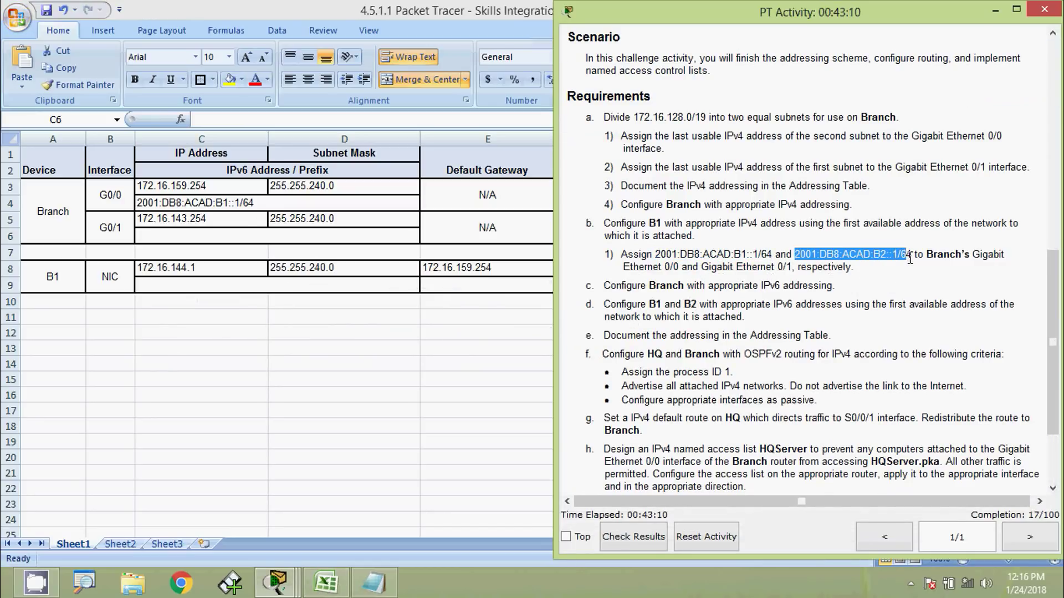
click(209, 242)
click(230, 119)
text(2001:DB8:ACAD:B2::1/64)
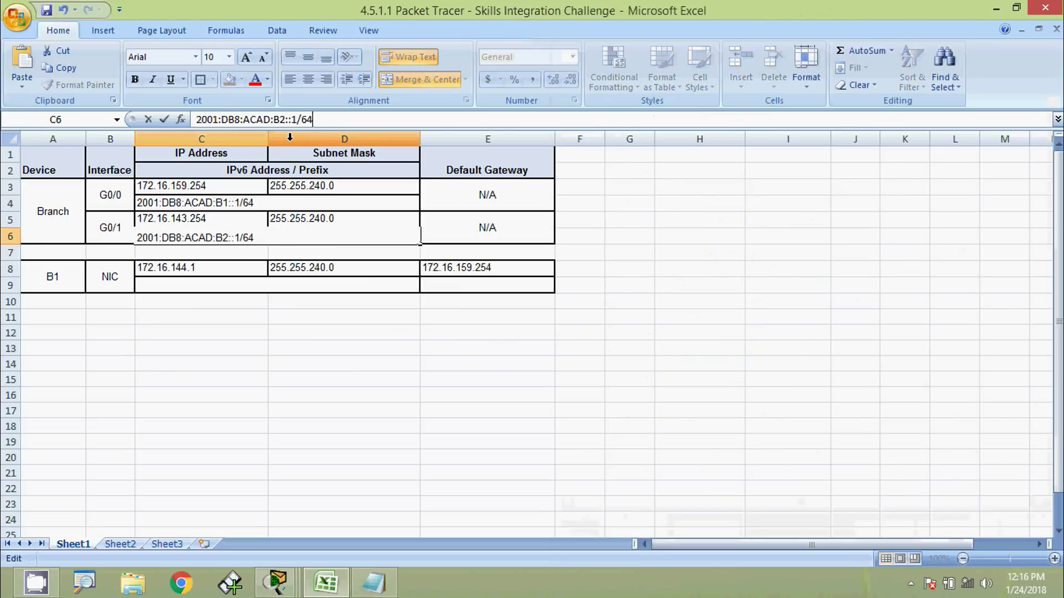
key(Return)
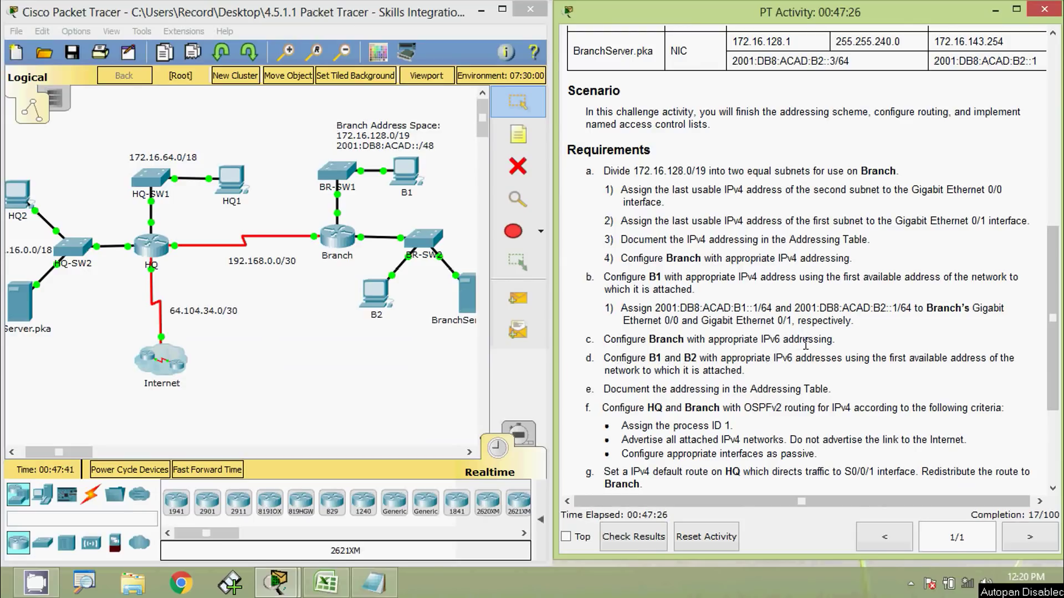
click(326, 583)
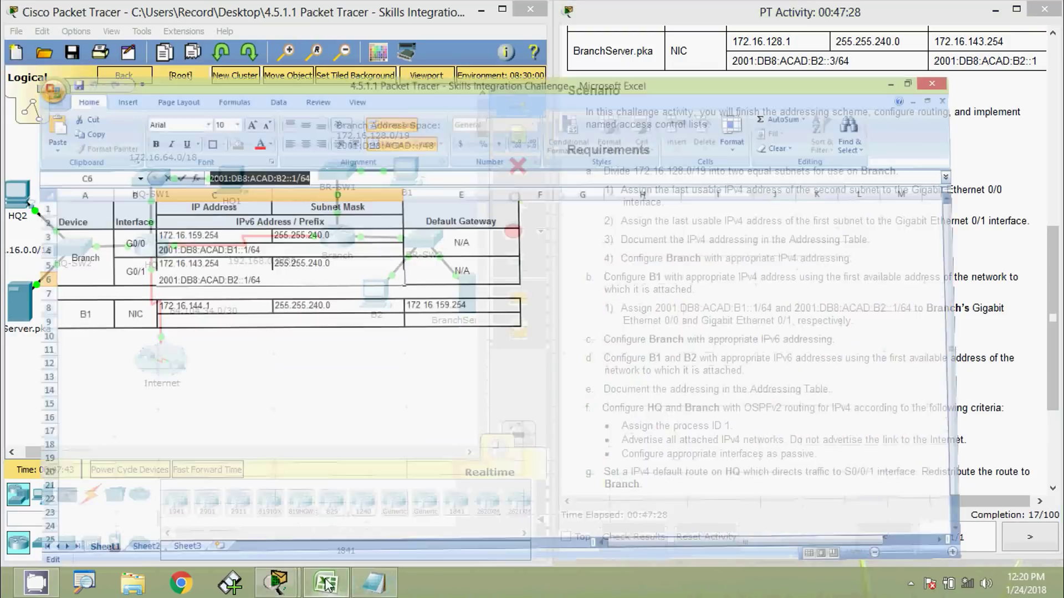
click(242, 333)
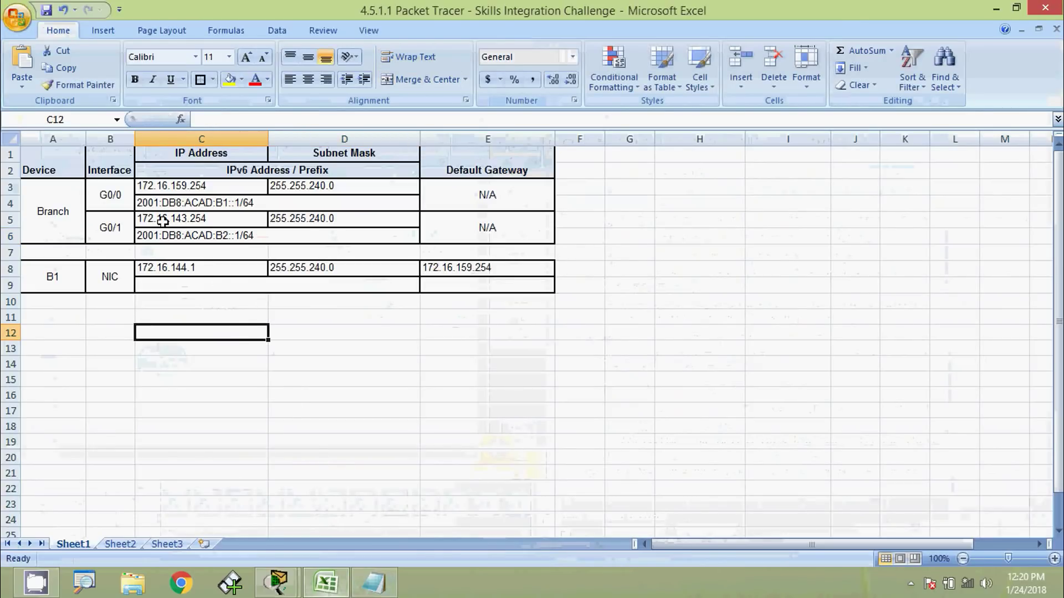
Copy 2001:DB8:ACAD:B1::1/64 from Branch G0/0's IPv6 cell and switch to Packet Tracer
click(150, 204)
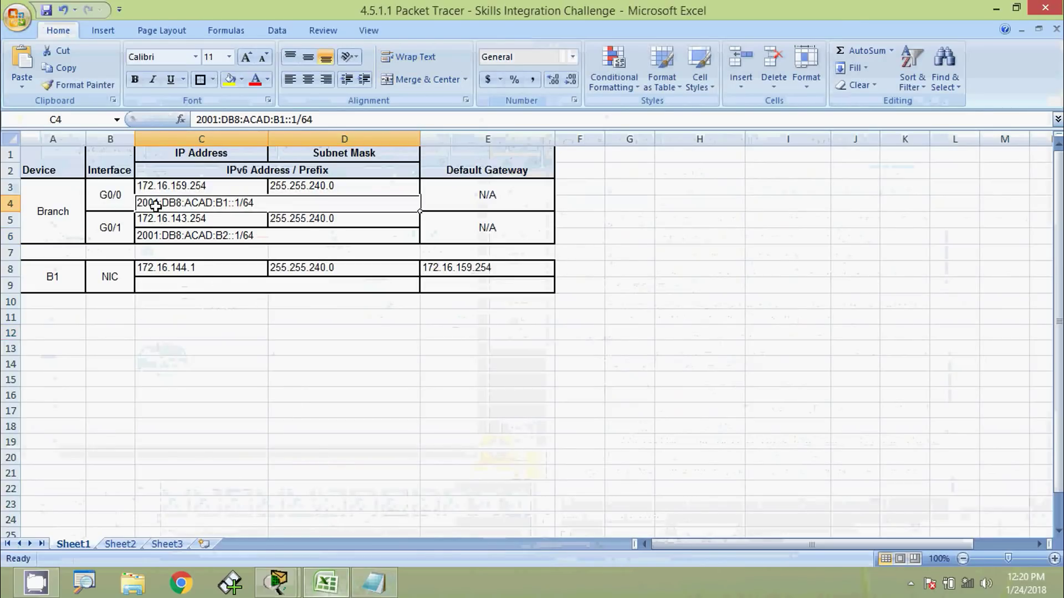
click(325, 121)
drag(327, 120, 194, 120)
key(ctrl+c)
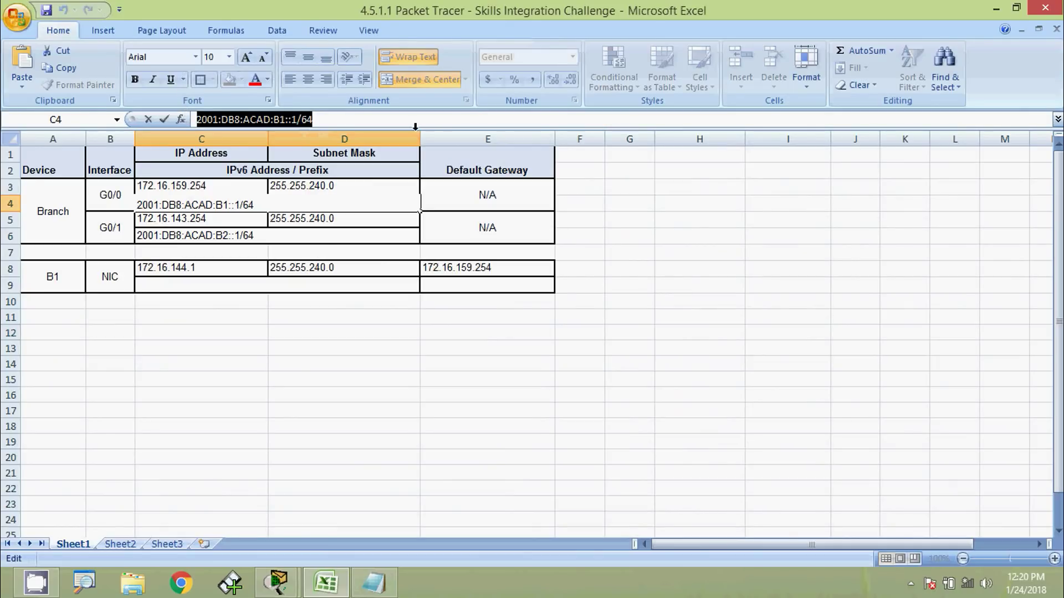
click(996, 9)
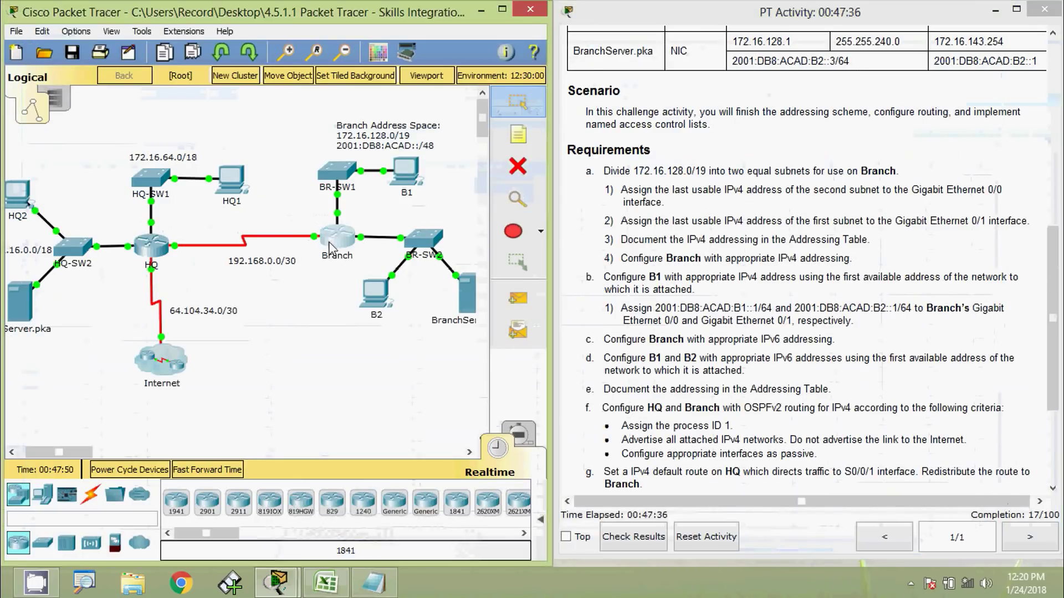
Open the Branch router's command line and enter configuration mode for interface gigabitEthernet 0/0
click(333, 244)
drag(464, 118, 489, 99)
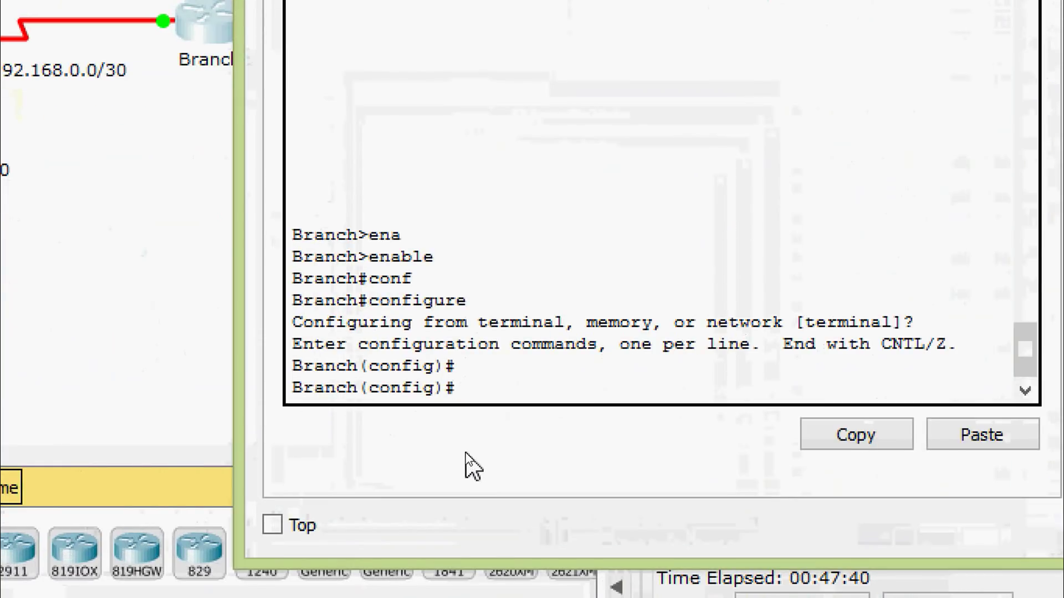
text(inter)
key(Tab)
text(gi)
key(Tab)
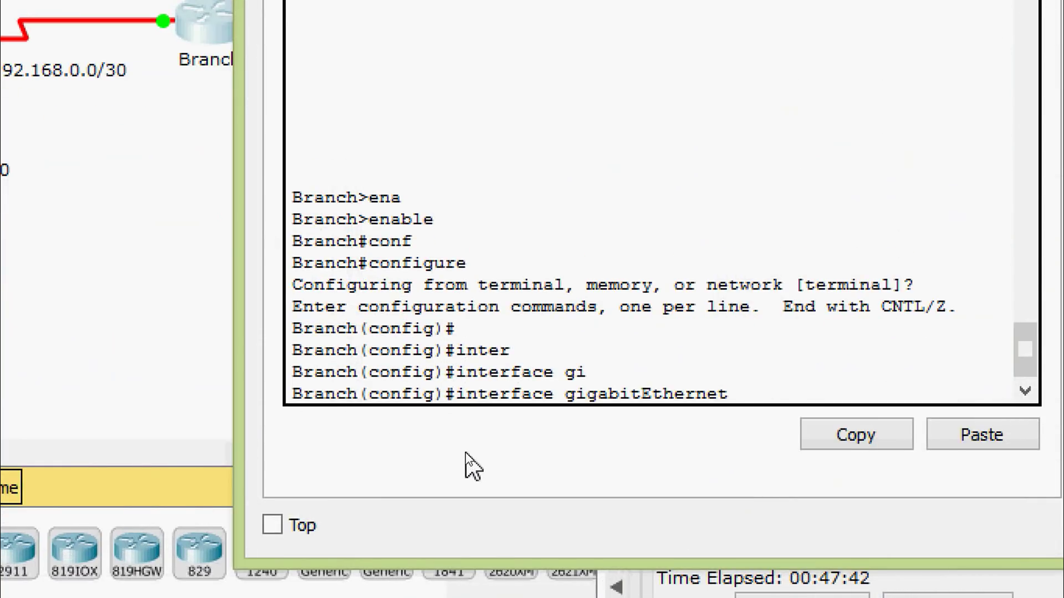
text(0/0)
key(Return)
Assign the copied IPv6 address 2001:DB8:ACAD:B1::1/64 to Branch's gigabitEthernet 0/0 interface
text(ipv)
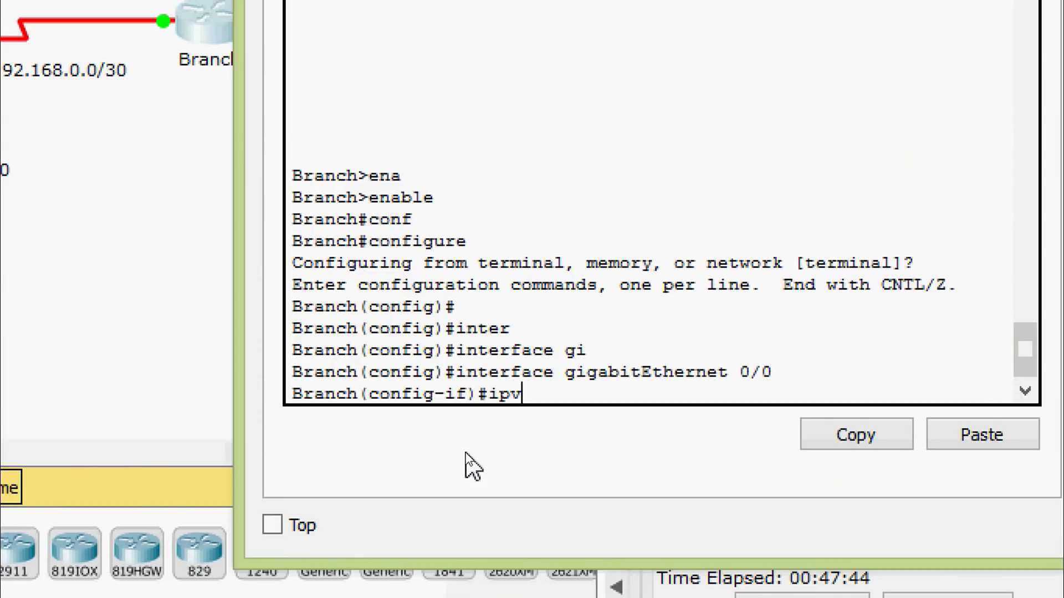
key(Tab)
text(ad)
key(Tab)
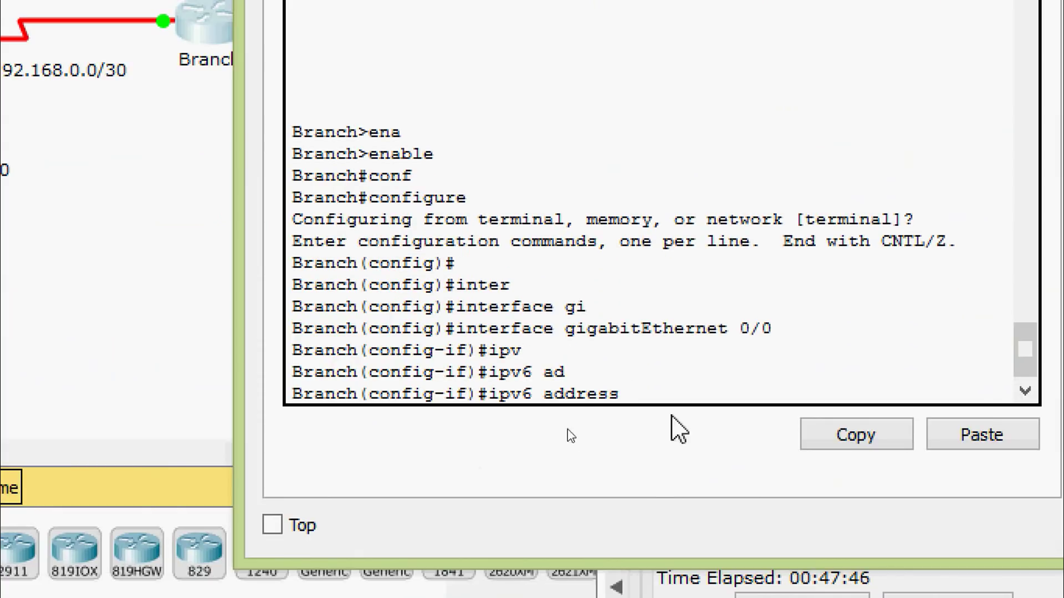
right_click(667, 392)
click(691, 446)
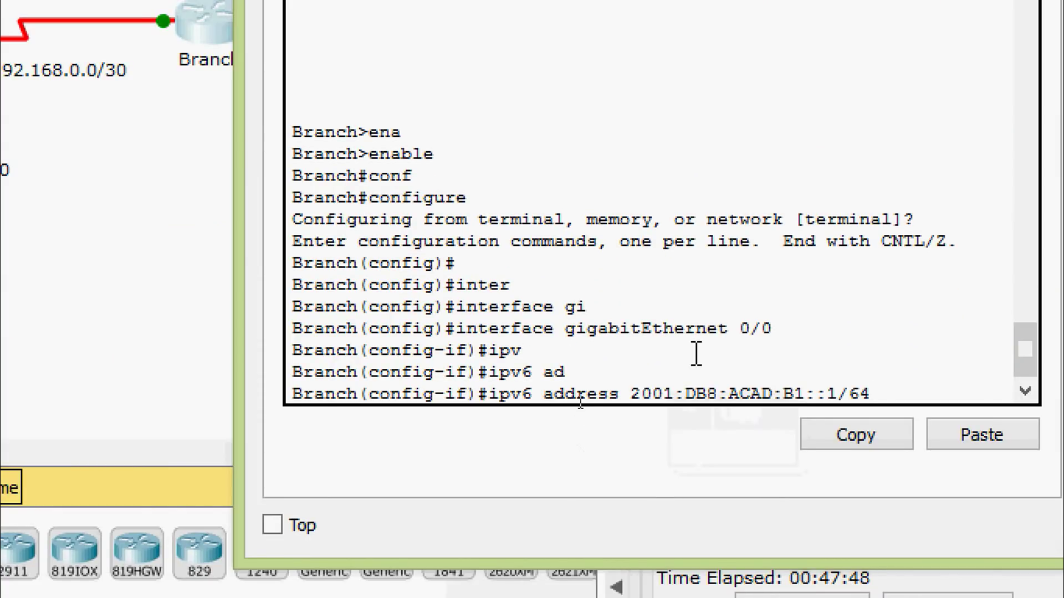
key(Return)
key(Return)
Enable gigabitEthernet 0/0 with no shutdown and exit its interface configuration
text(no sh)
key(Tab)
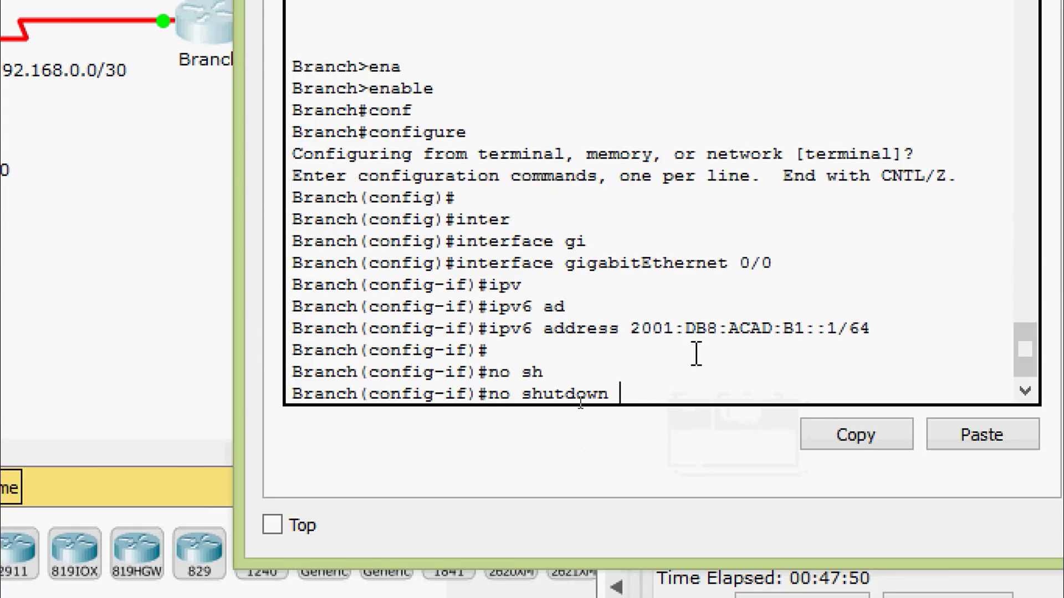
key(Return)
key(Return)
text(exit)
key(Return)
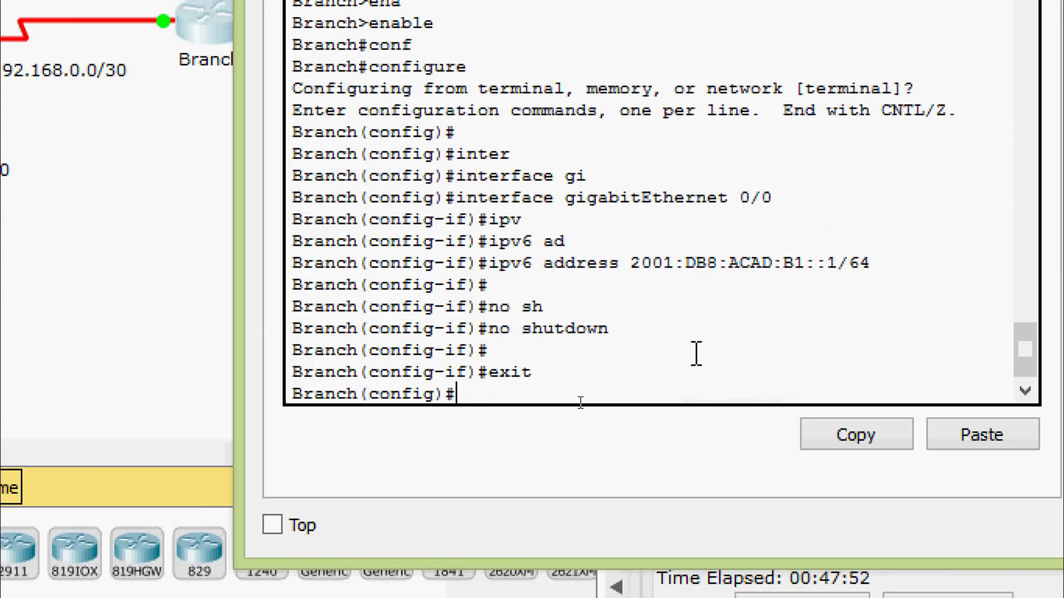
Enter interface configuration mode for gigabitEthernet 0/1 on Branch
text(inter)
key(Tab)
text(gi)
key(Tab)
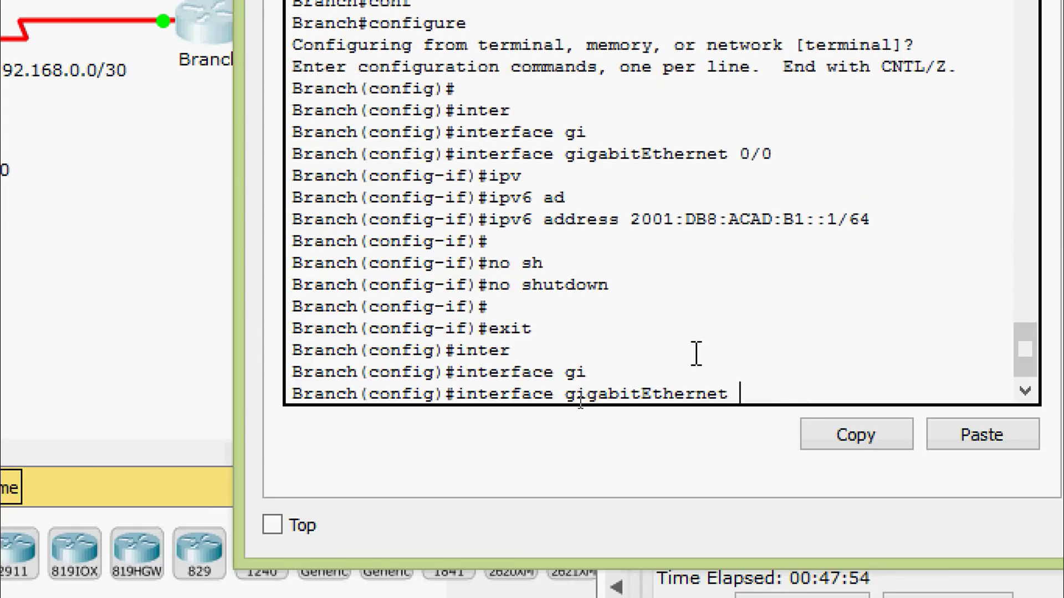
text(0/1)
key(Return)
Assign 2001:DB8:ACAD:B2::1/64, copied from Branch G0/1's IPv6 cell in Excel, to the gigabitEthernet 0/1 interface
text(ig-if)#i)
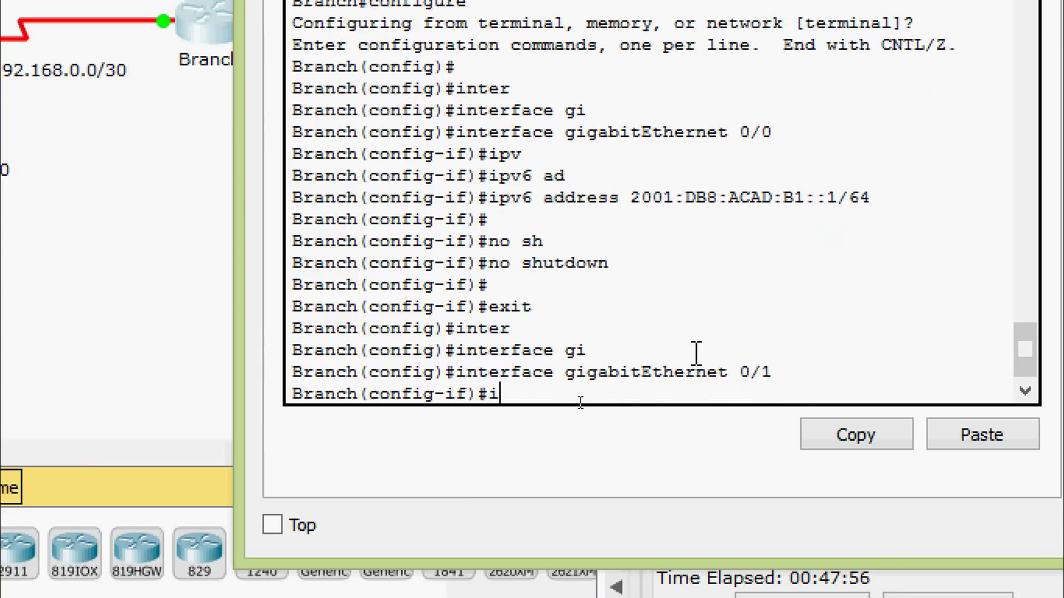
text(pv)
key(Tab)
text(ad)
key(Tab)
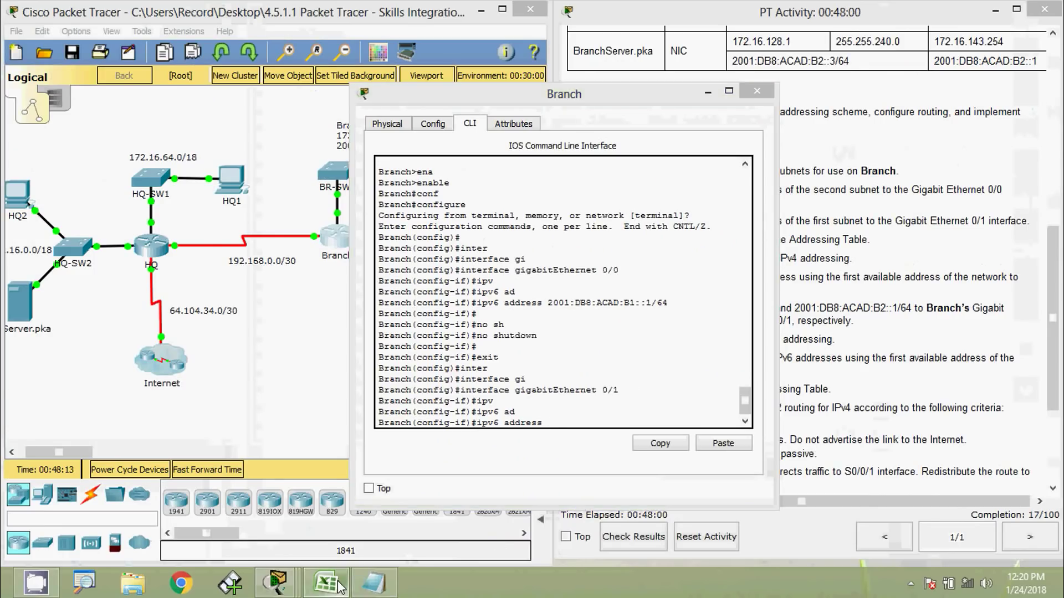
click(338, 587)
click(237, 238)
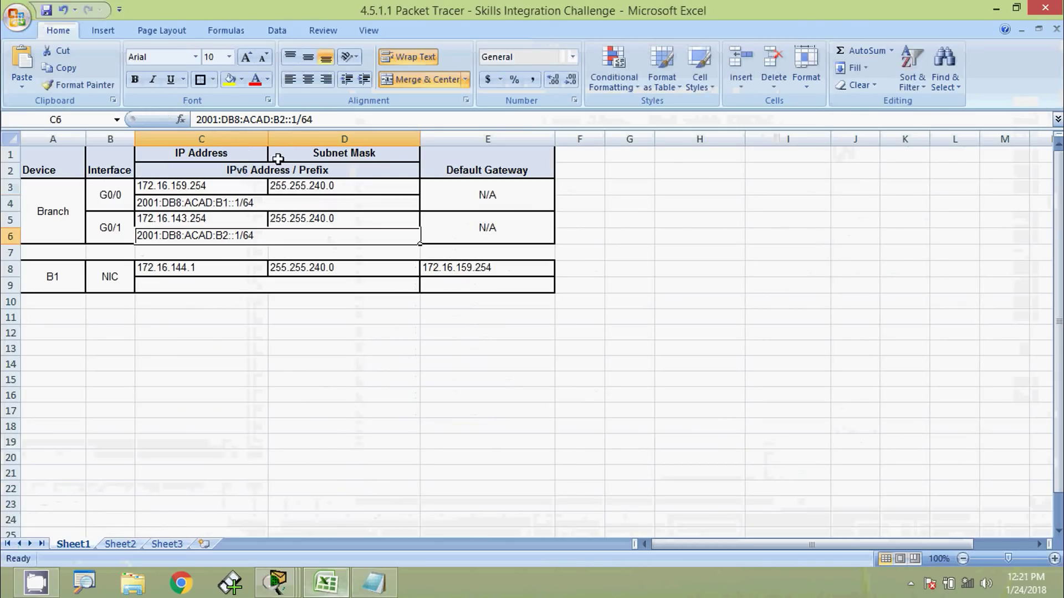
drag(314, 120, 195, 120)
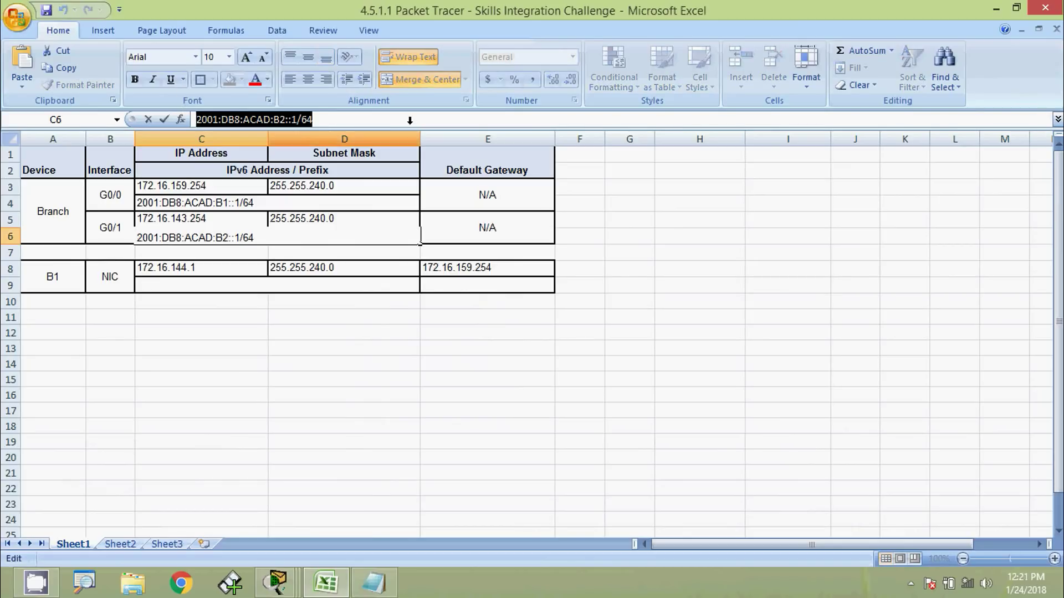
key(ctrl+c)
key(alt+Tab)
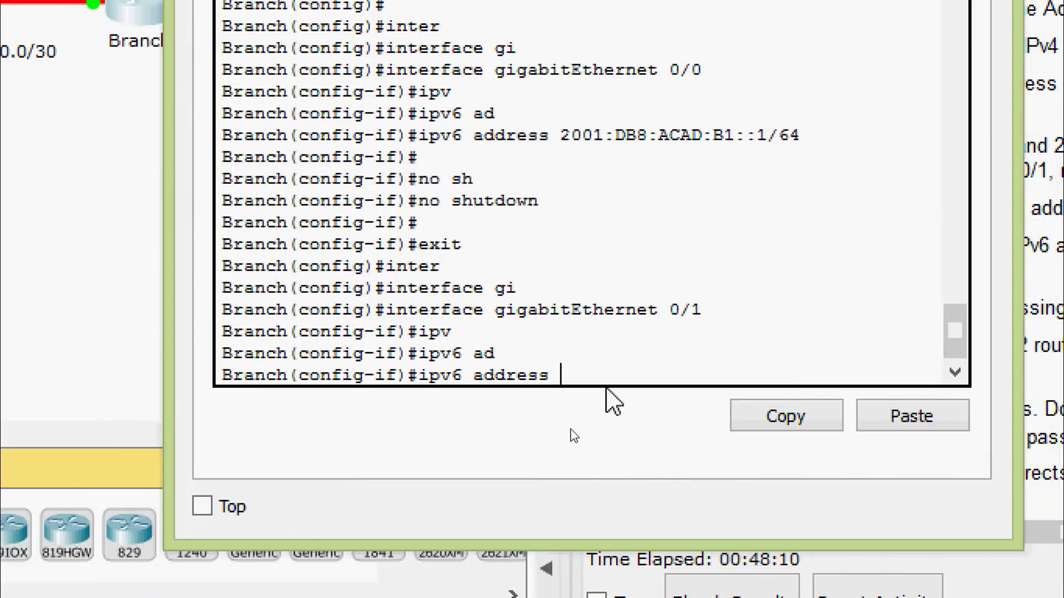
right_click(605, 381)
click(647, 437)
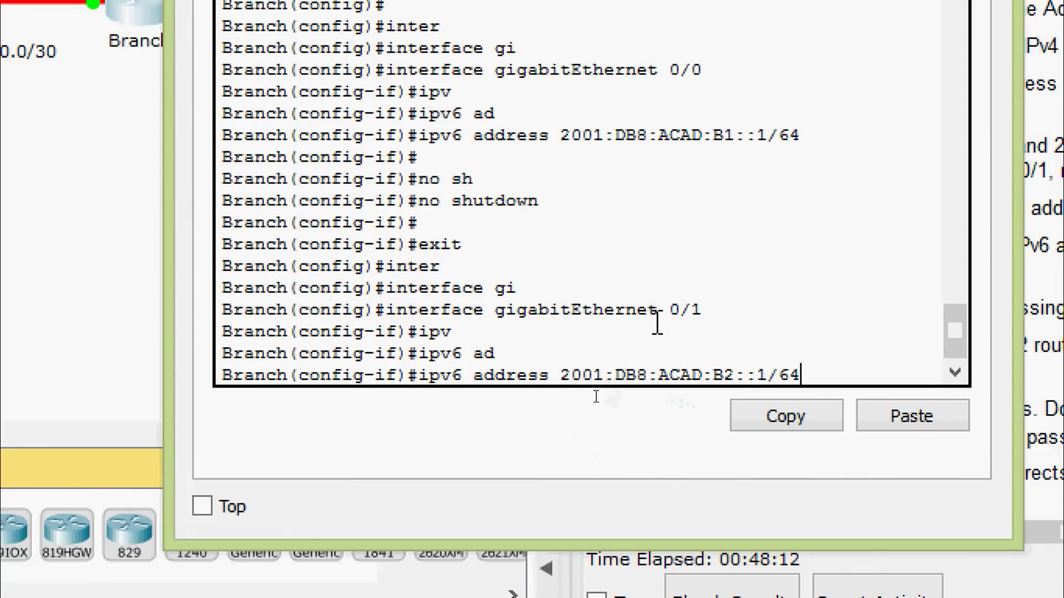
key(Return)
Enable Branch's gigabitEthernet 0/1 interface with no shutdown
text(no shtu)
key(Return)
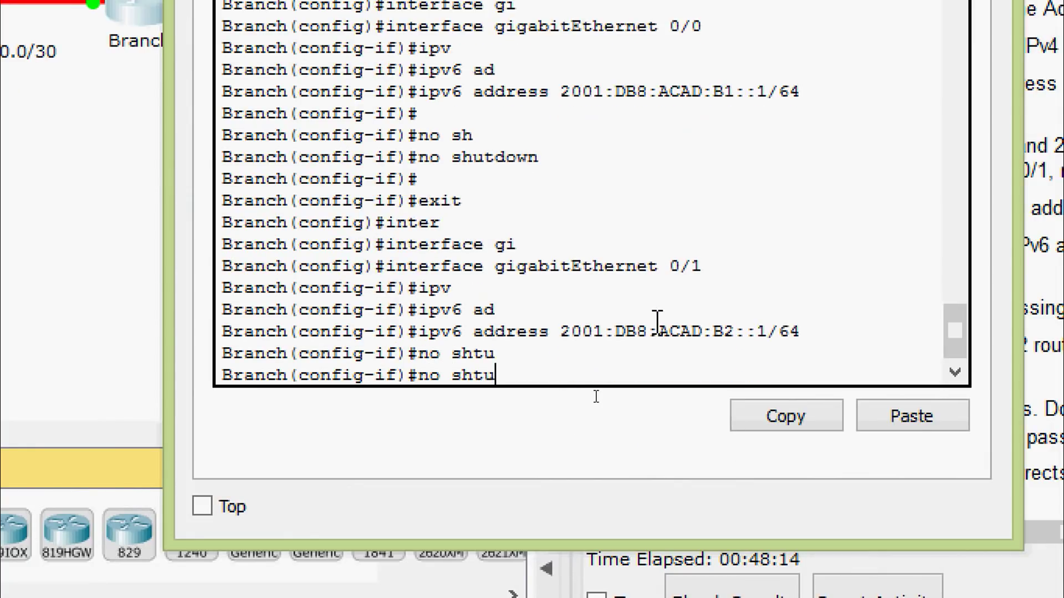
text(no sh)
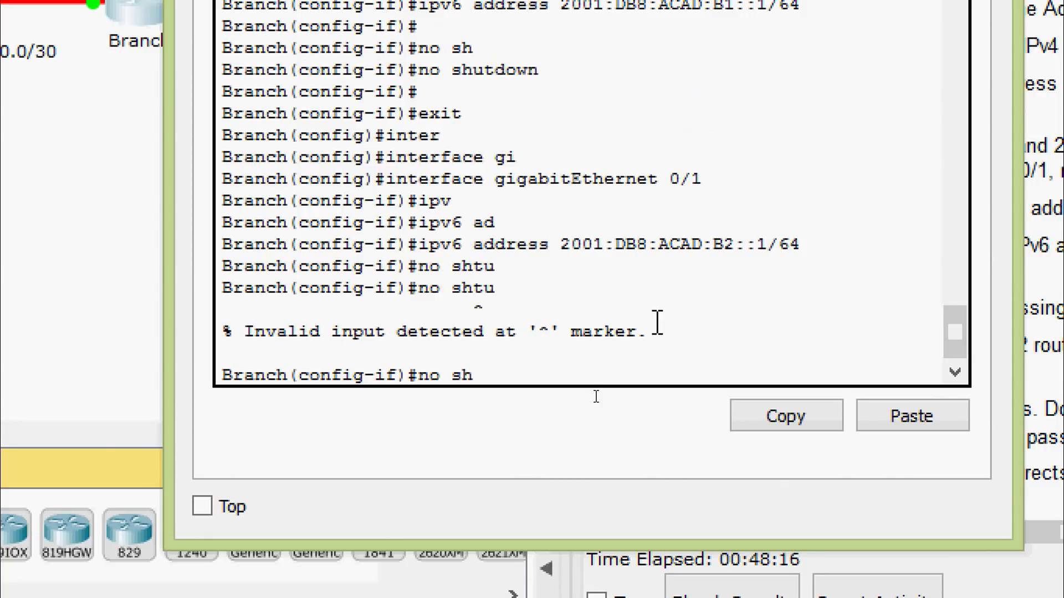
text(ut)
key(Tab)
key(Return)
key(Return)
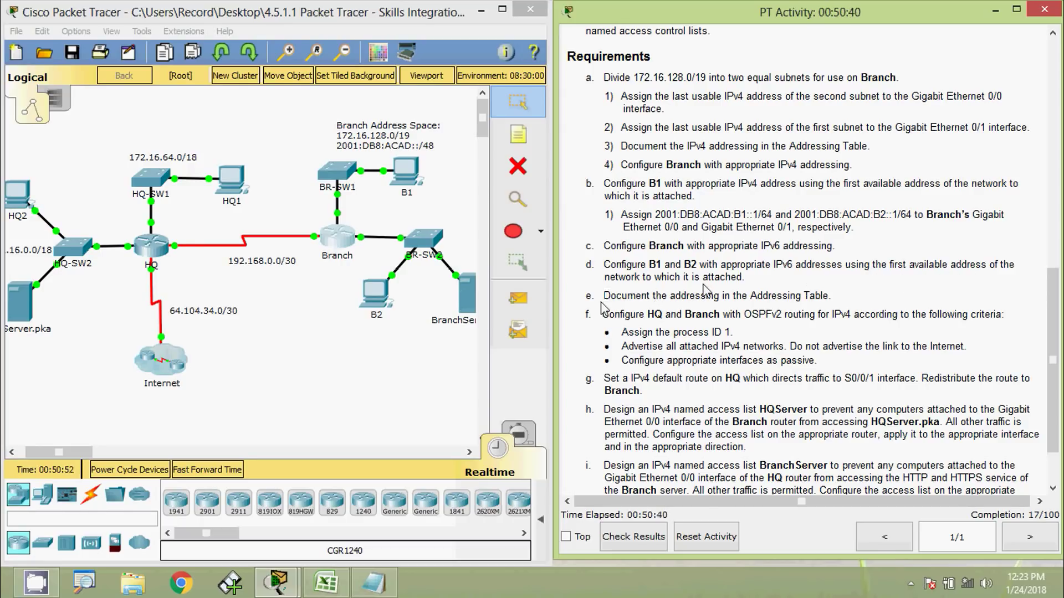
Copy the B2 entry from the Packet Tracer addressing table into the Excel table directly below B1, starting at A10
click(328, 588)
click(254, 365)
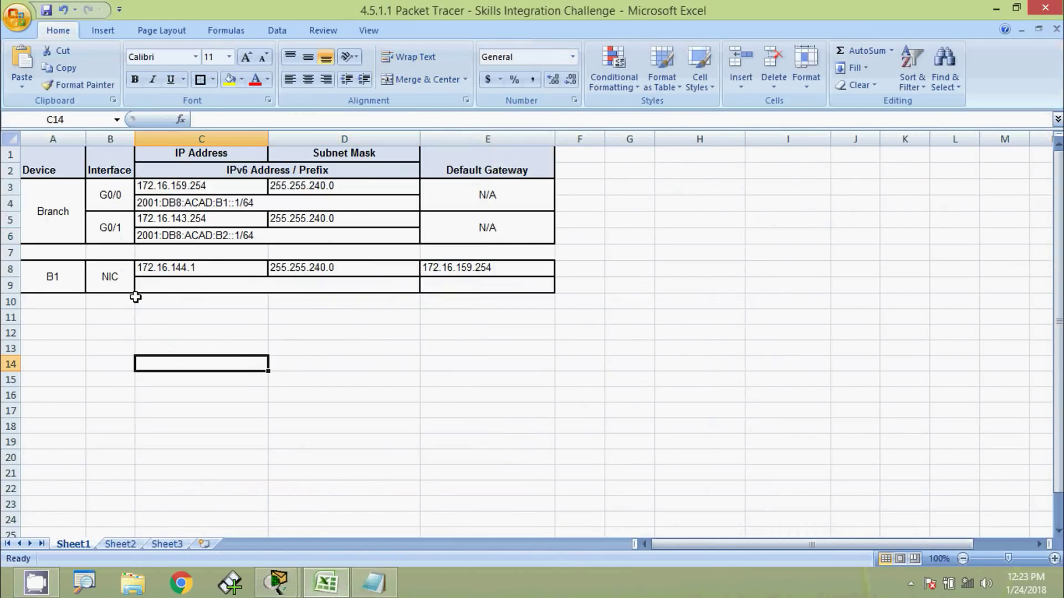
click(52, 276)
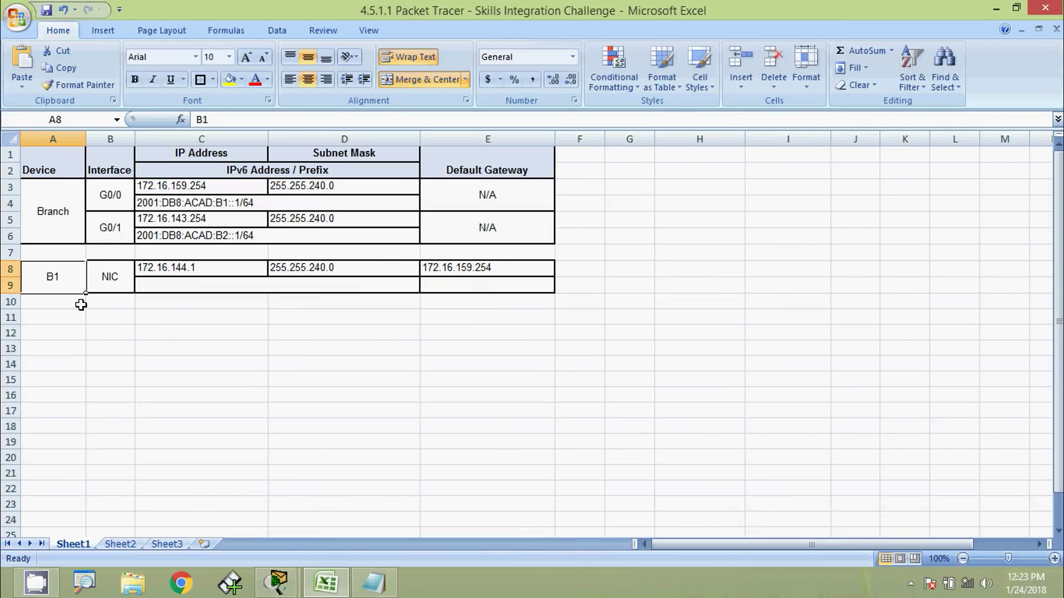
key(alt+Tab)
drag(605, 245, 982, 254)
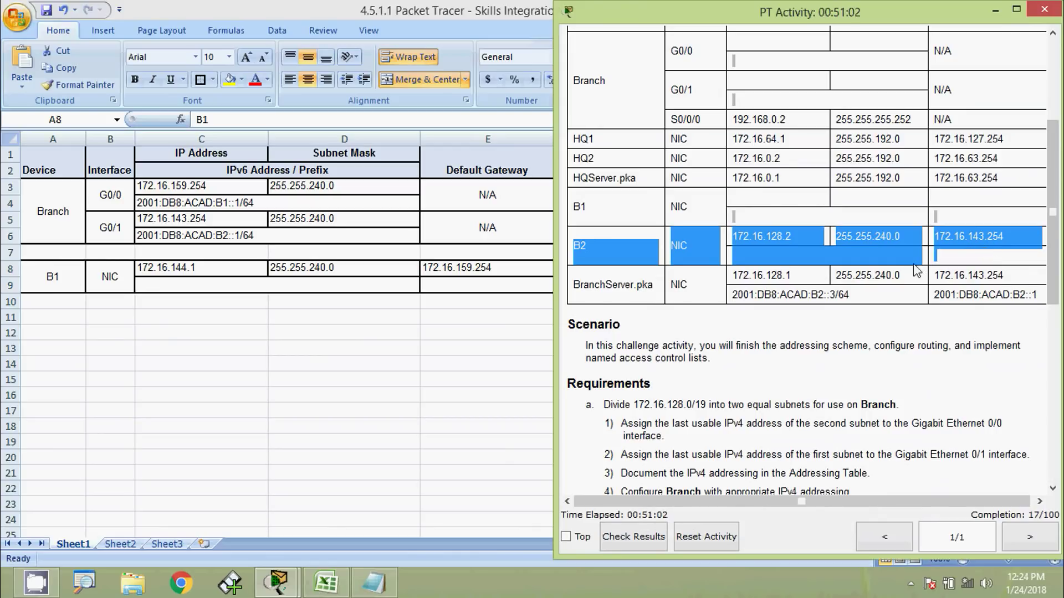
click(61, 303)
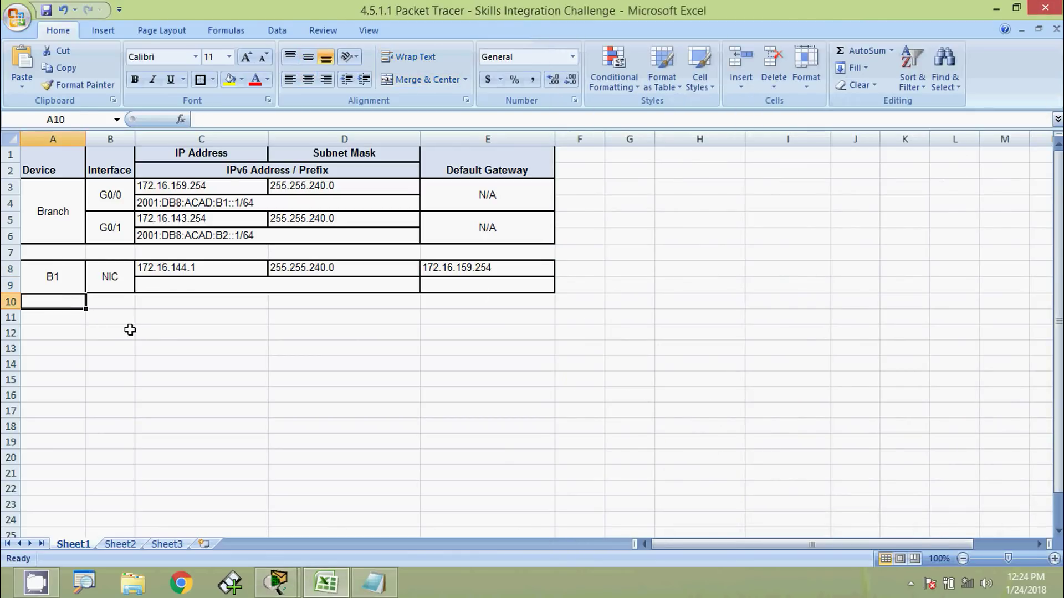
key(ctrl+v)
click(159, 357)
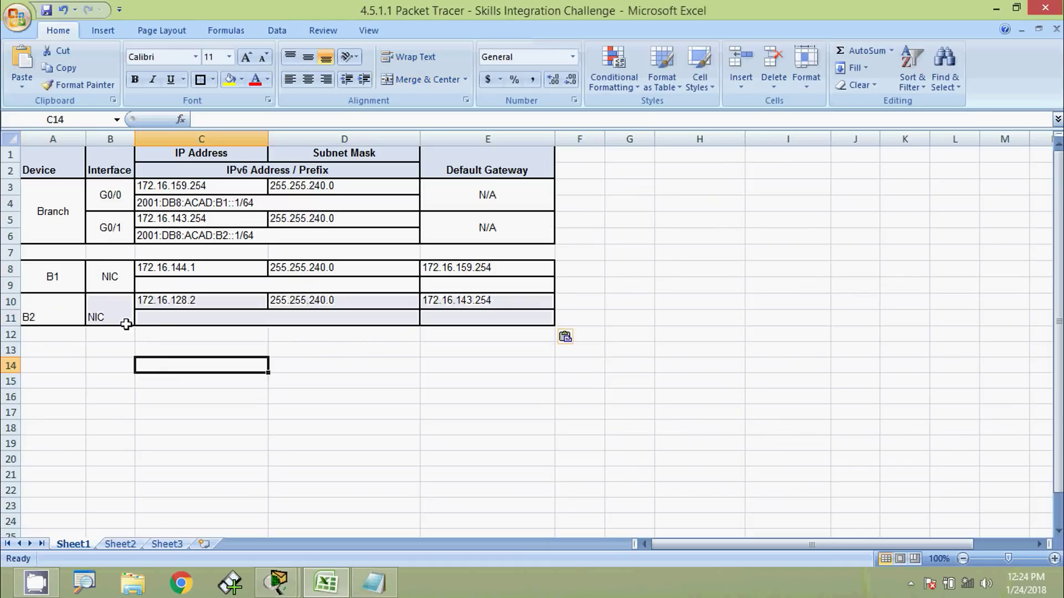
Copy 2001:DB8:ACAD:B1::1/64 from Branch G0/0's IPv6 cell as the basis for B1's address
click(147, 285)
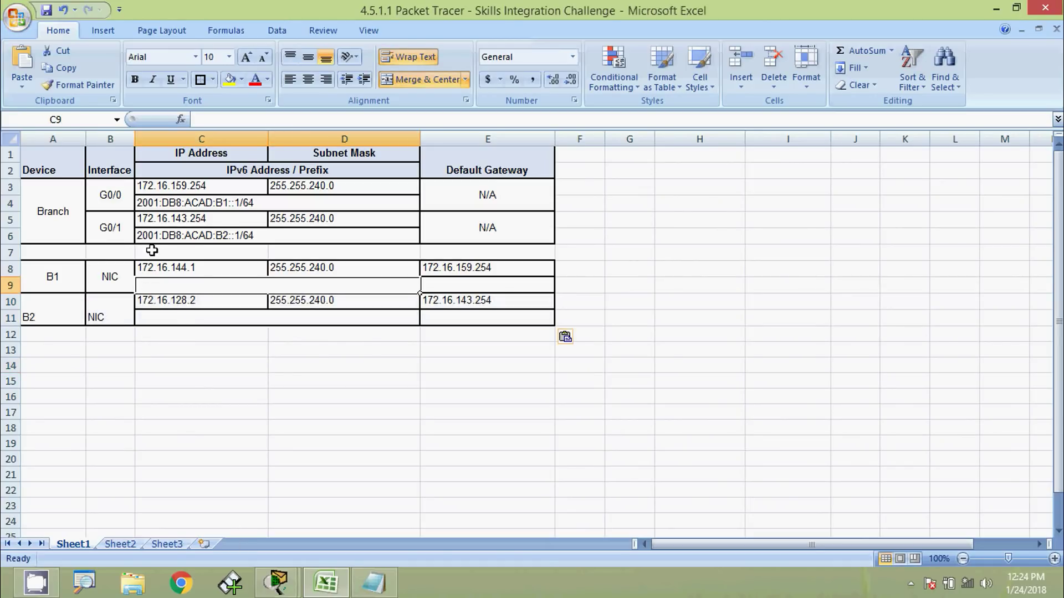
click(158, 205)
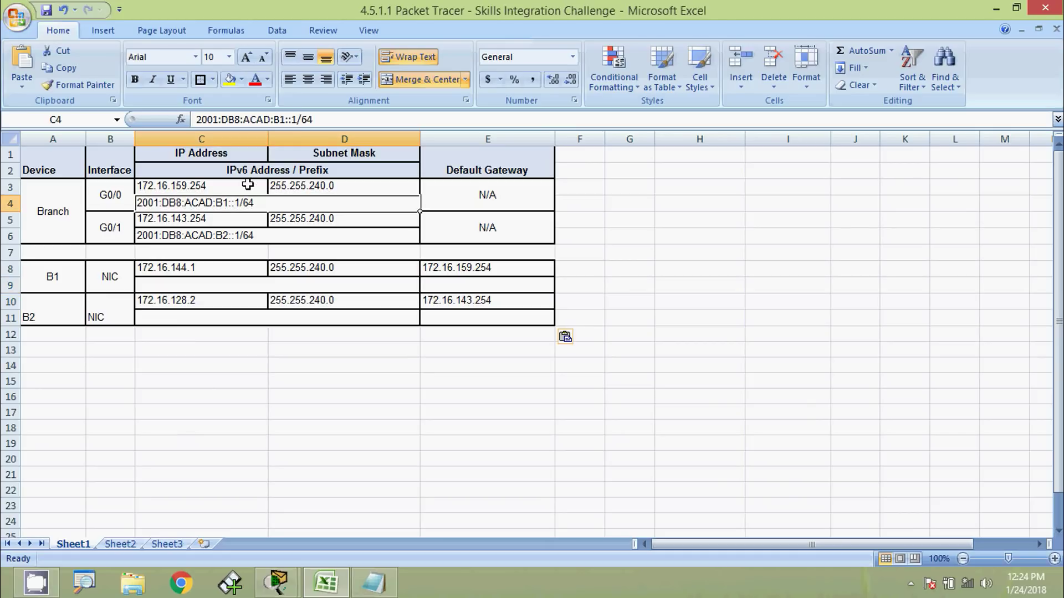
drag(317, 119, 194, 119)
key(ctrl+c)
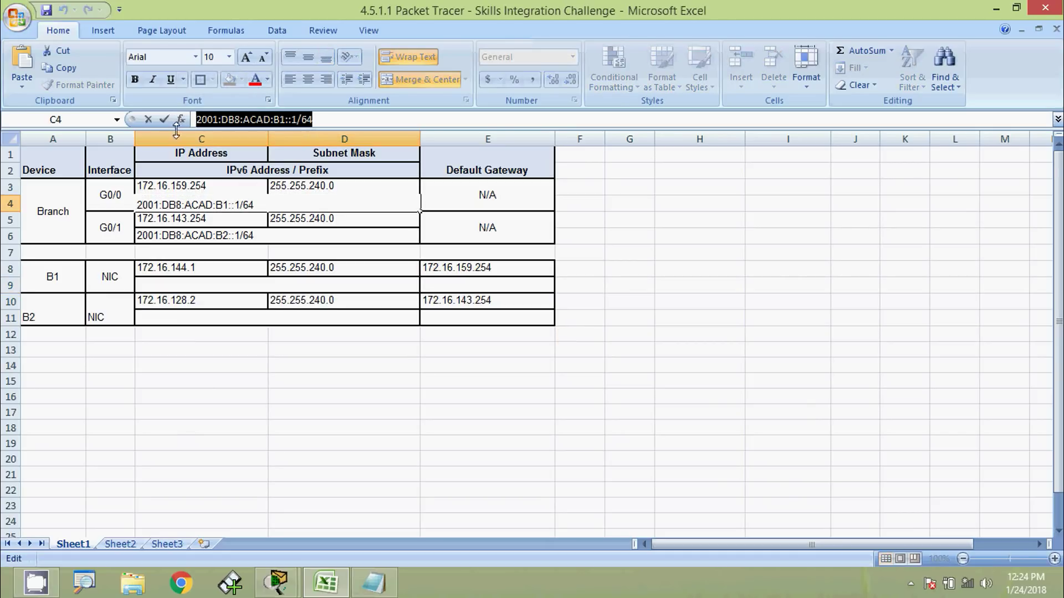
Try to paste the copied IPv6 address directly onto B1's merged IPv6 cell C9
click(159, 286)
key(ctrl+v)
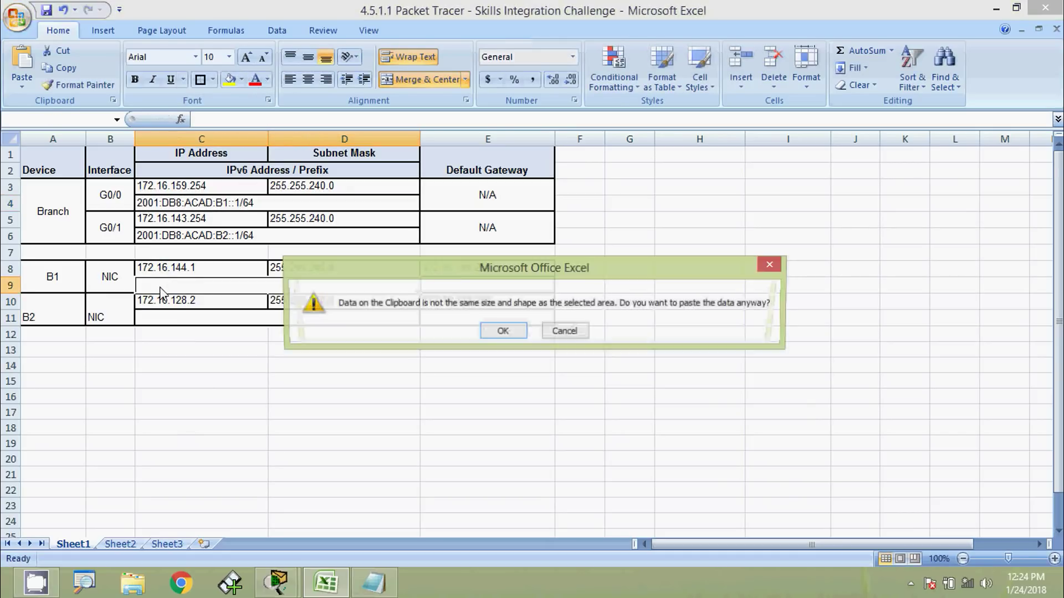
click(488, 329)
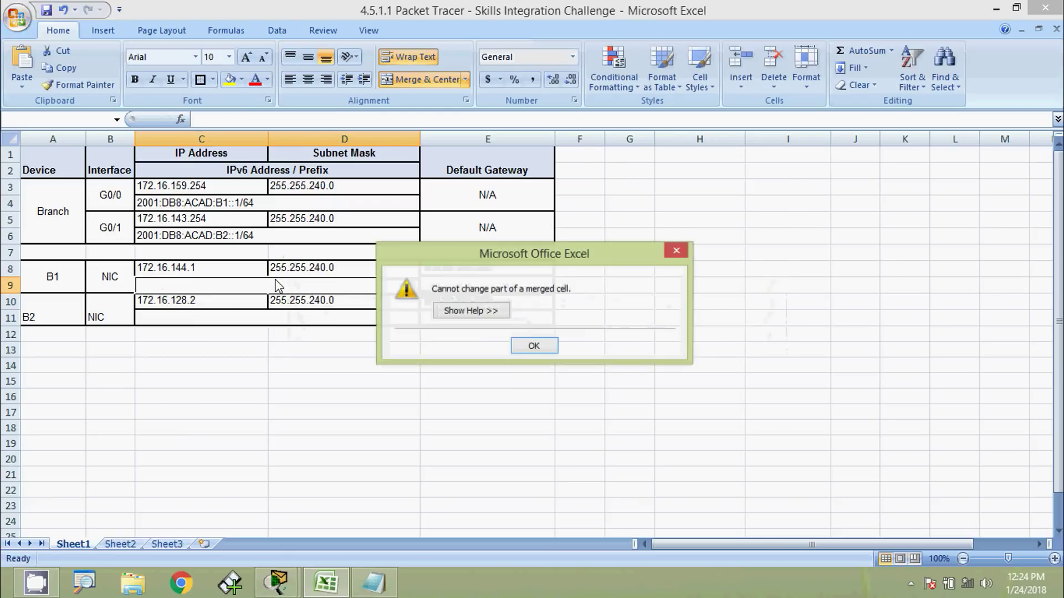
click(534, 345)
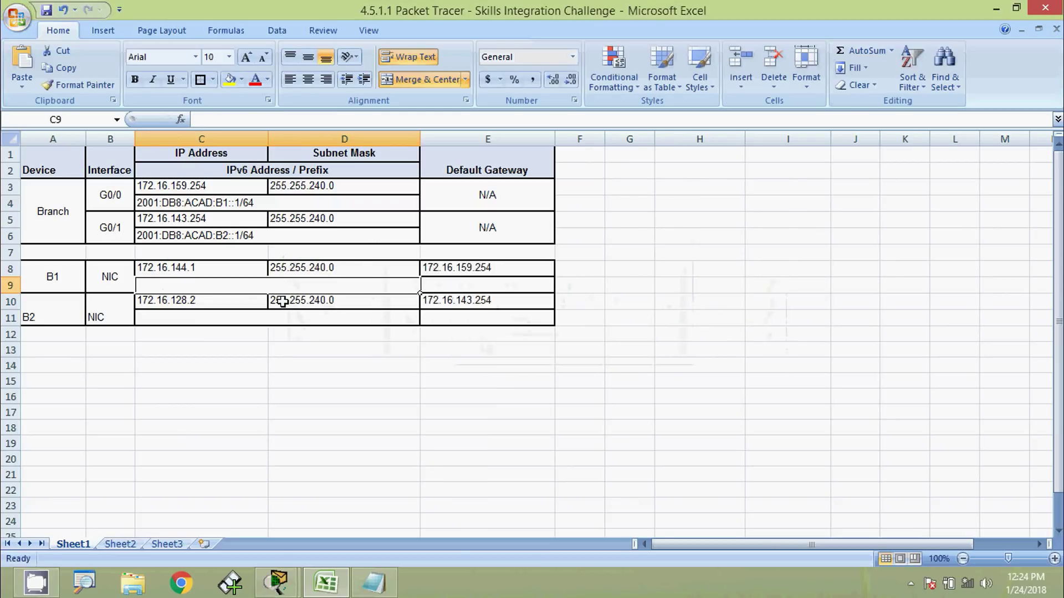
Paste the copied address as text into B1's IPv6 cell C9 and change it to 2001:DB8:ACAD:B1::2/64
click(206, 119)
key(ctrl+v)
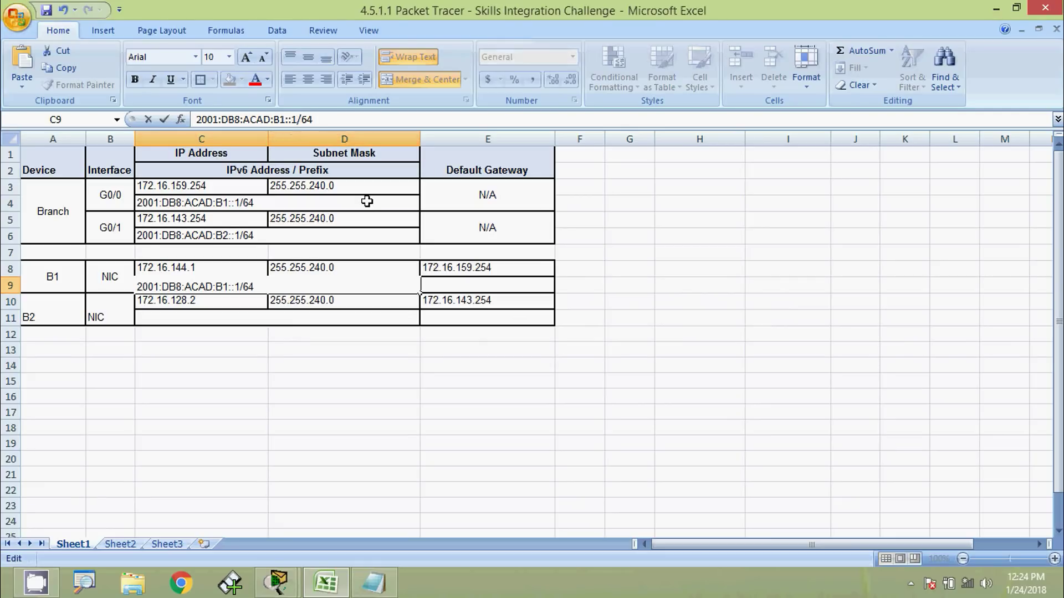
key(BackSpace)
text(2)
click(330, 364)
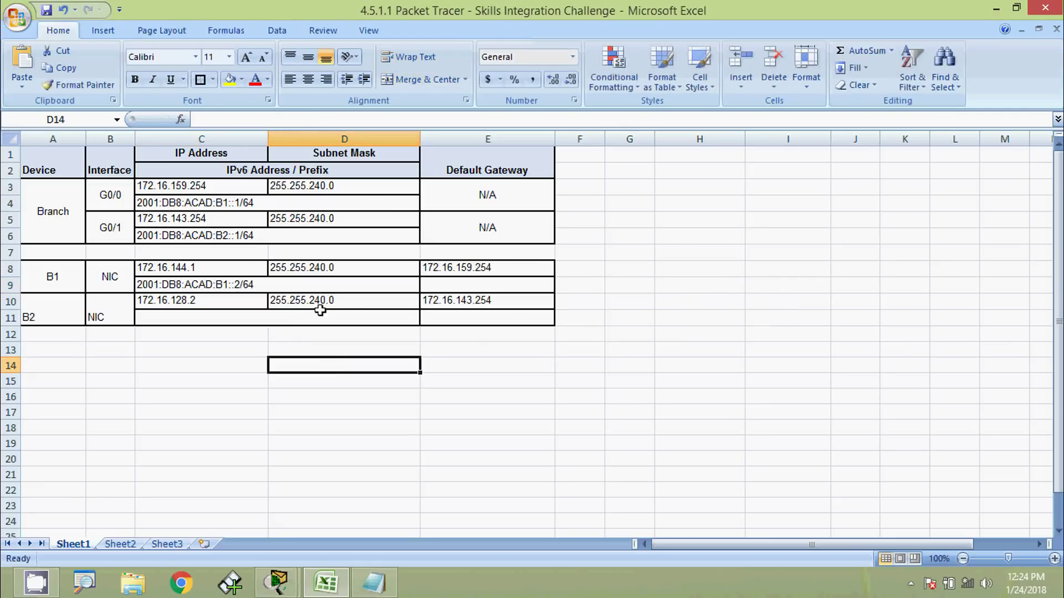
Copy 2001:DB8:ACAD:B1::1 without the prefix from Branch G0/0's IPv6 cell into B1's IPv6 default gateway cell E9
click(203, 203)
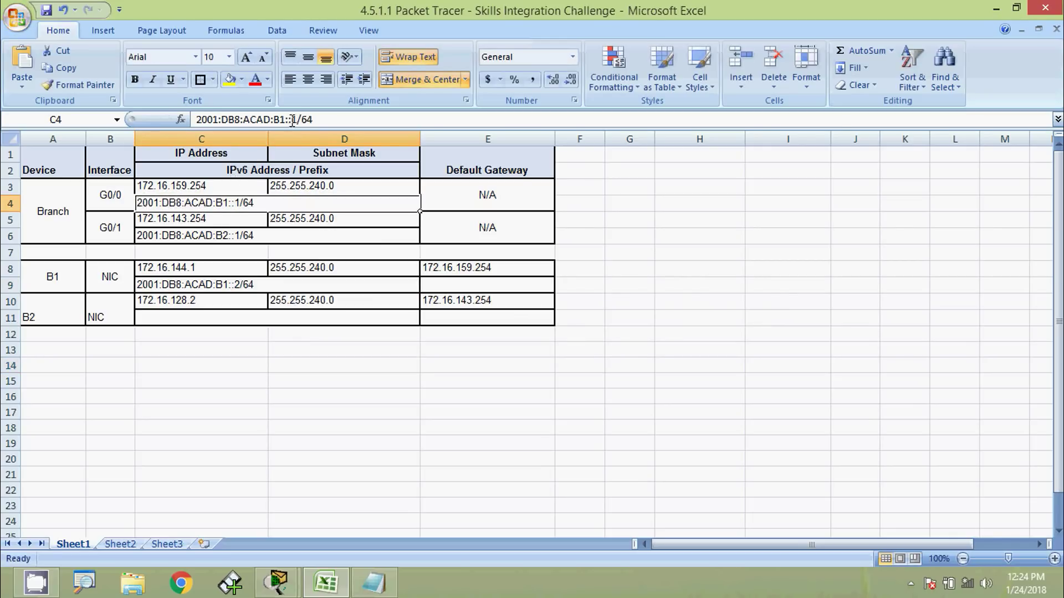
drag(296, 120, 185, 119)
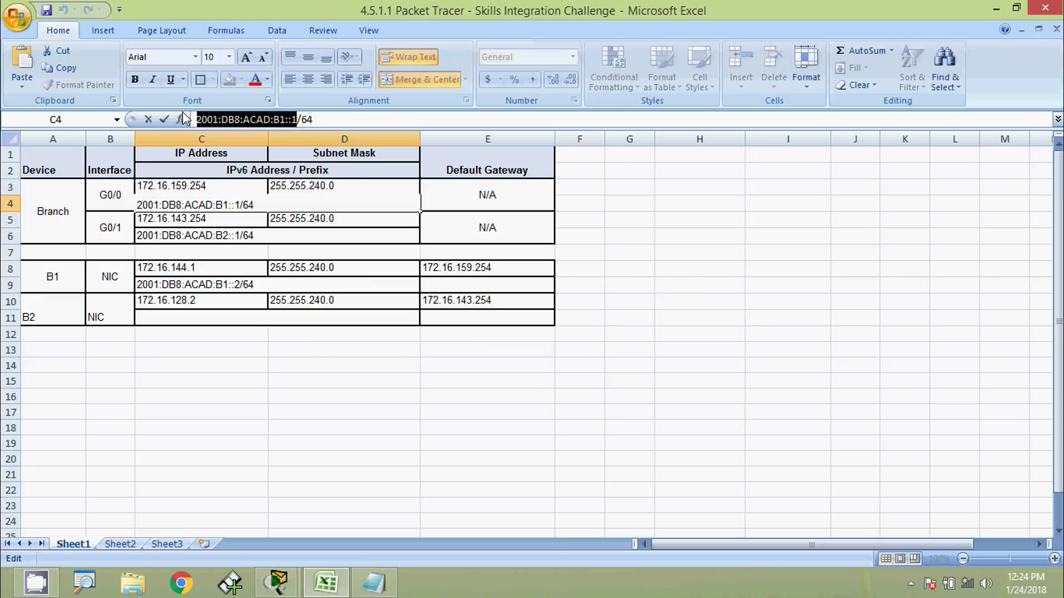
key(ctrl+c)
click(439, 281)
double_click(438, 283)
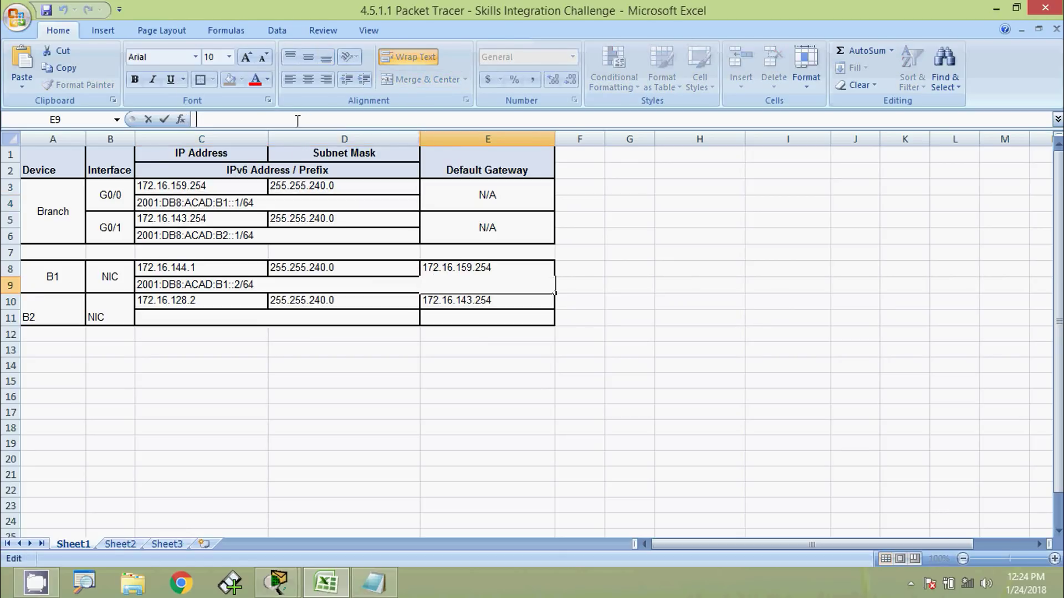
key(ctrl+v)
click(455, 375)
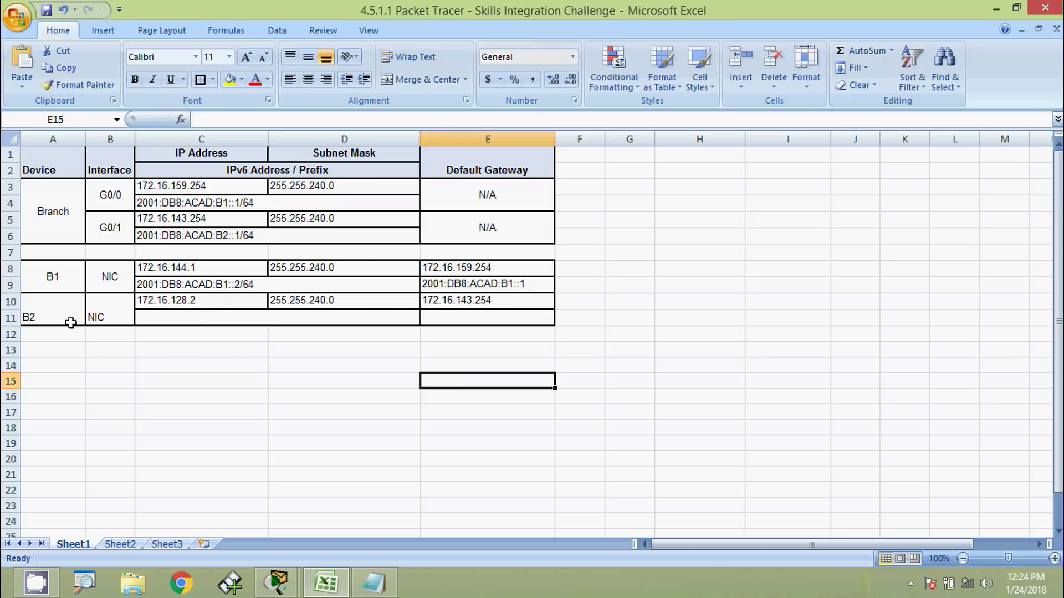
Check B2's link in the Packet Tracer topology, then reuse Branch G0/1's IPv6 address in Excel cell C11, changed to 2001:DB8:ACAD:B2::2/64
click(148, 317)
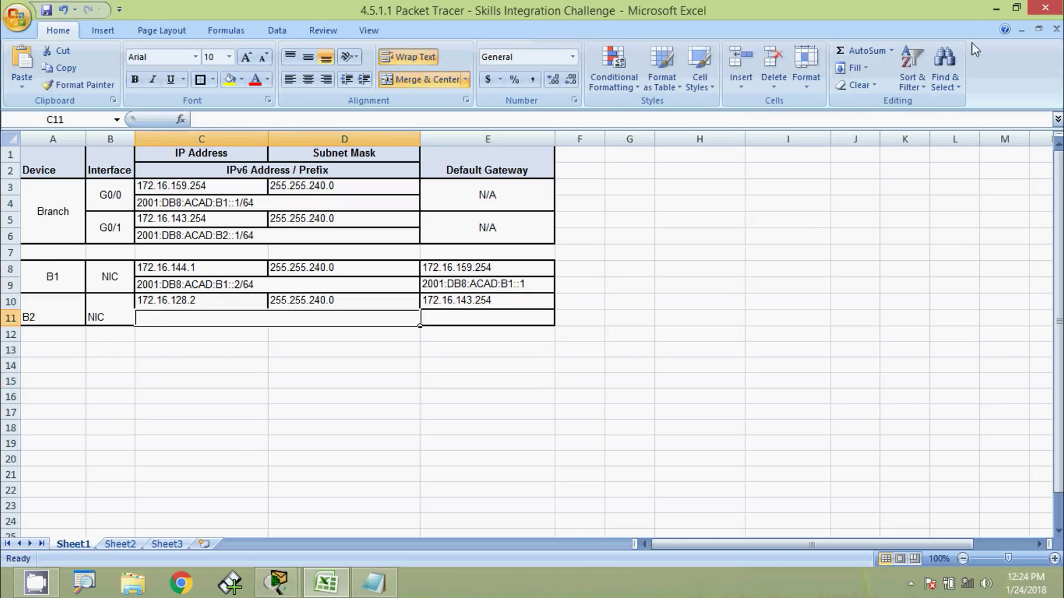
click(995, 9)
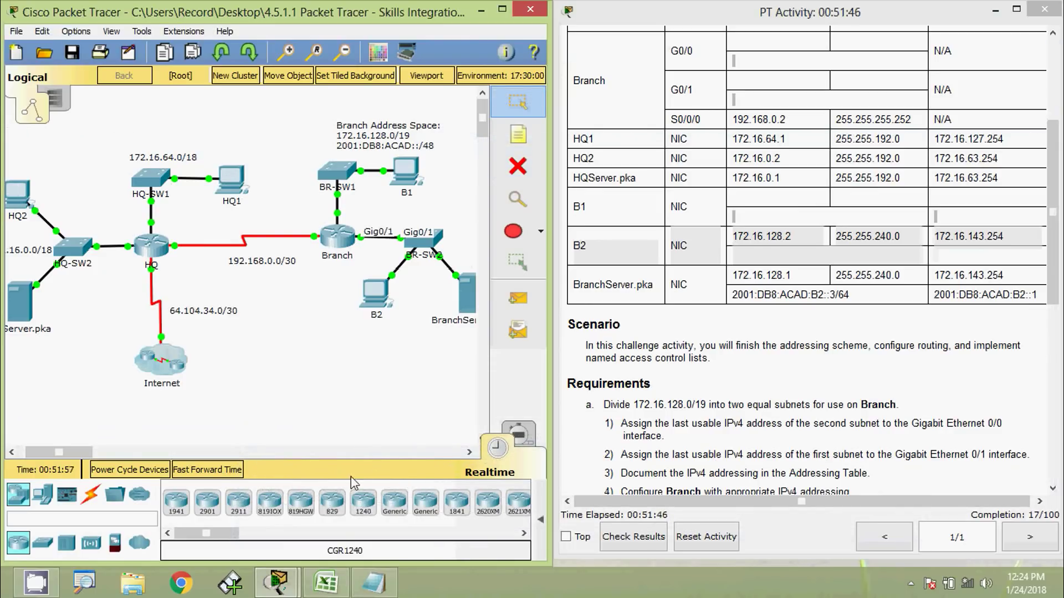
click(326, 582)
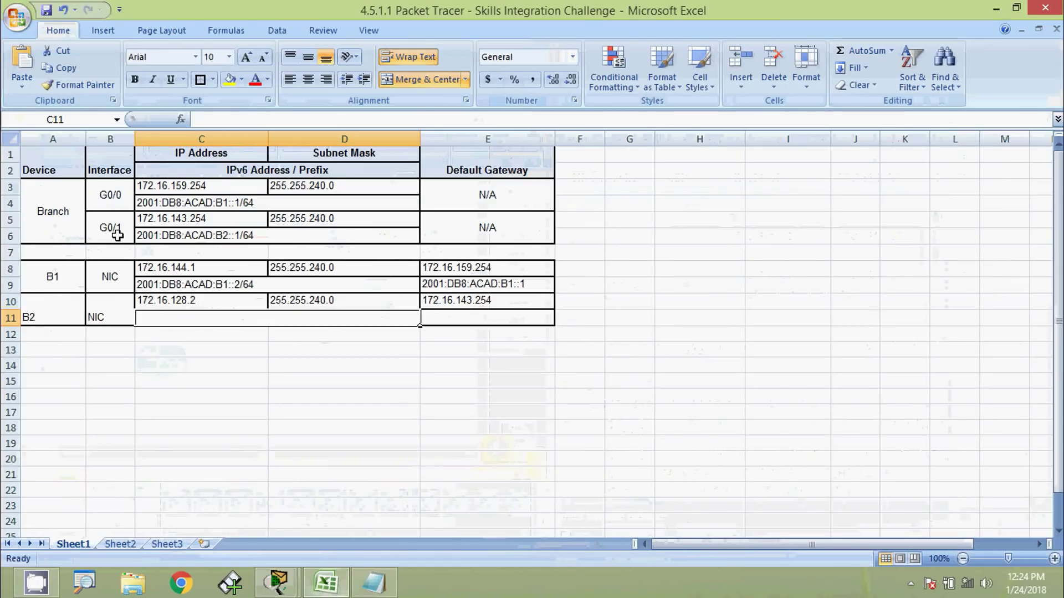
click(159, 236)
drag(313, 120, 189, 123)
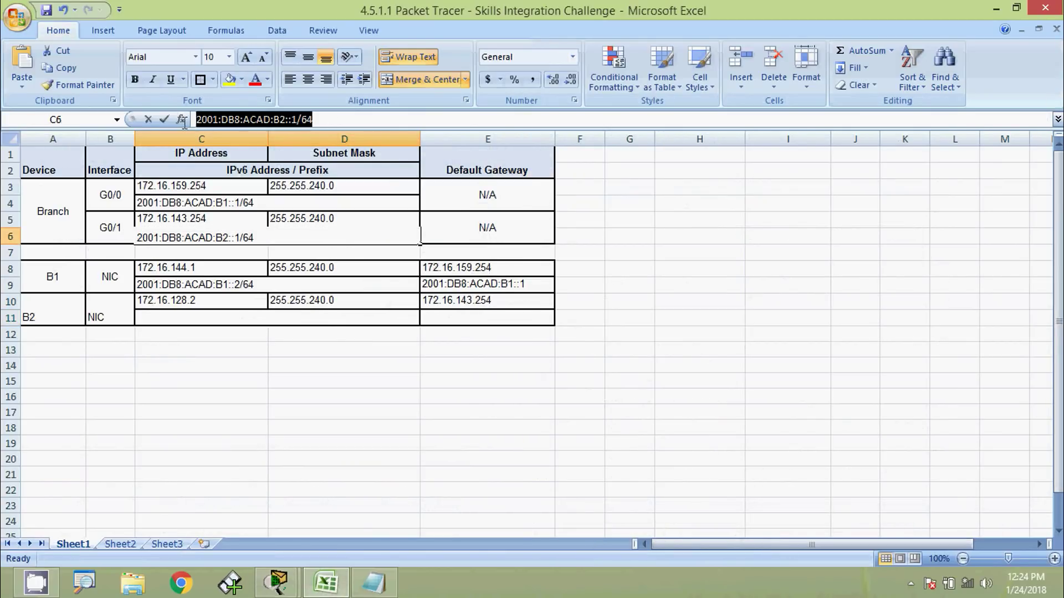
click(275, 322)
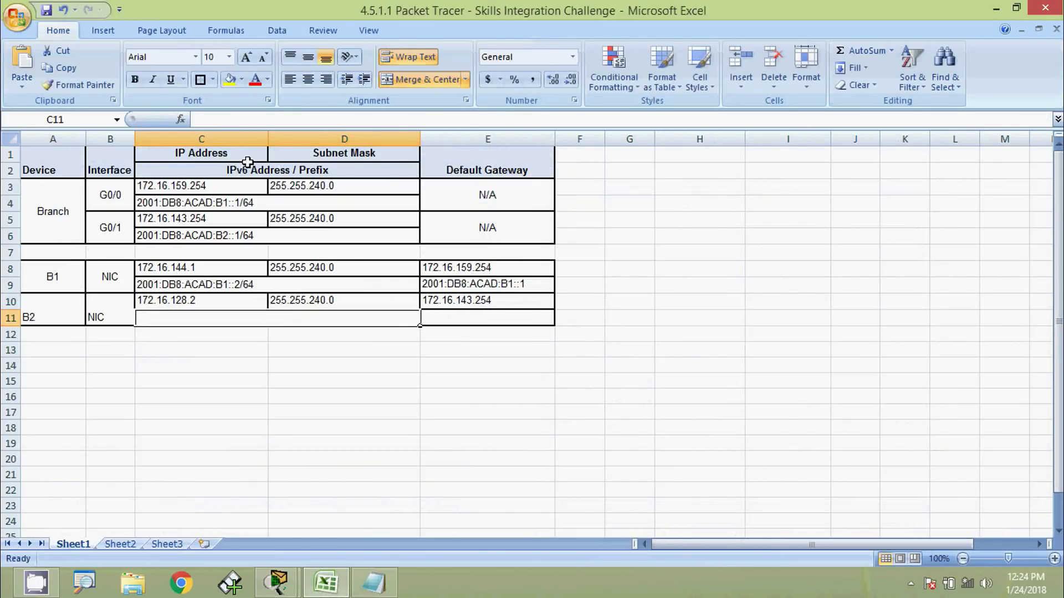
click(241, 121)
key(ctrl+v)
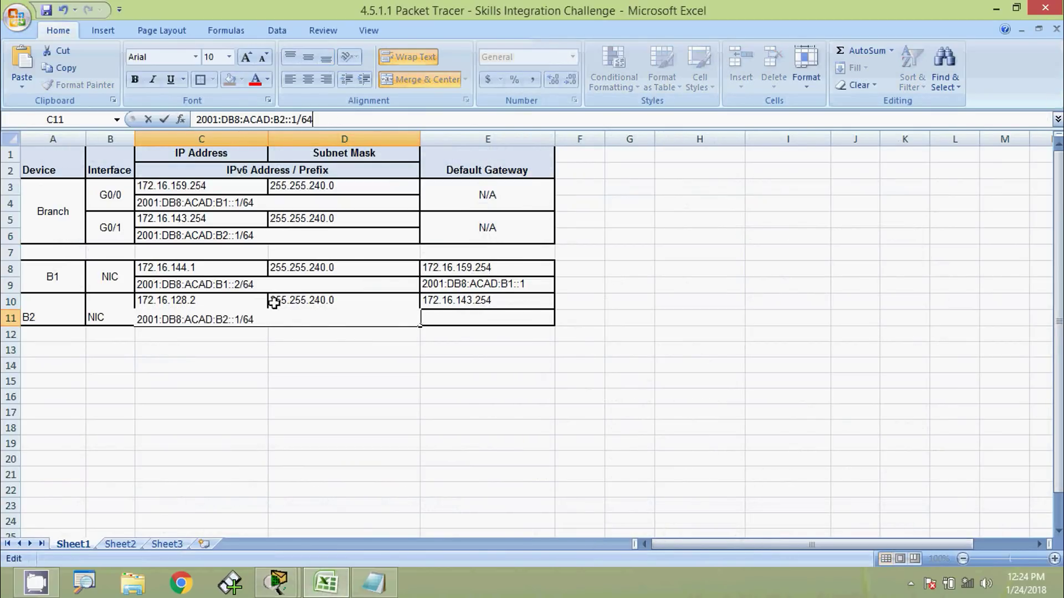
click(242, 320)
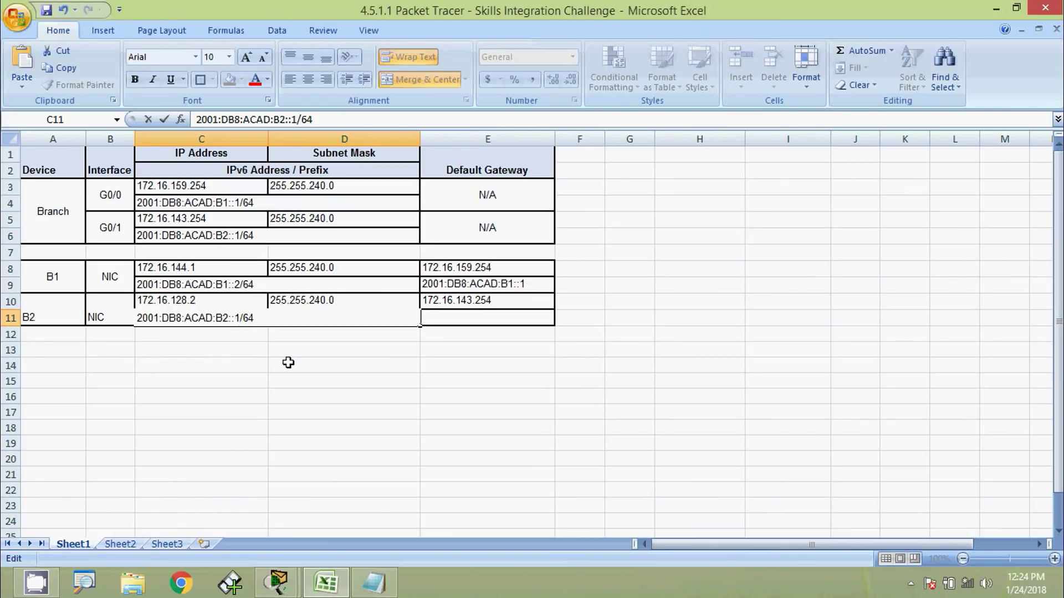
key(BackSpace)
text(2)
click(288, 362)
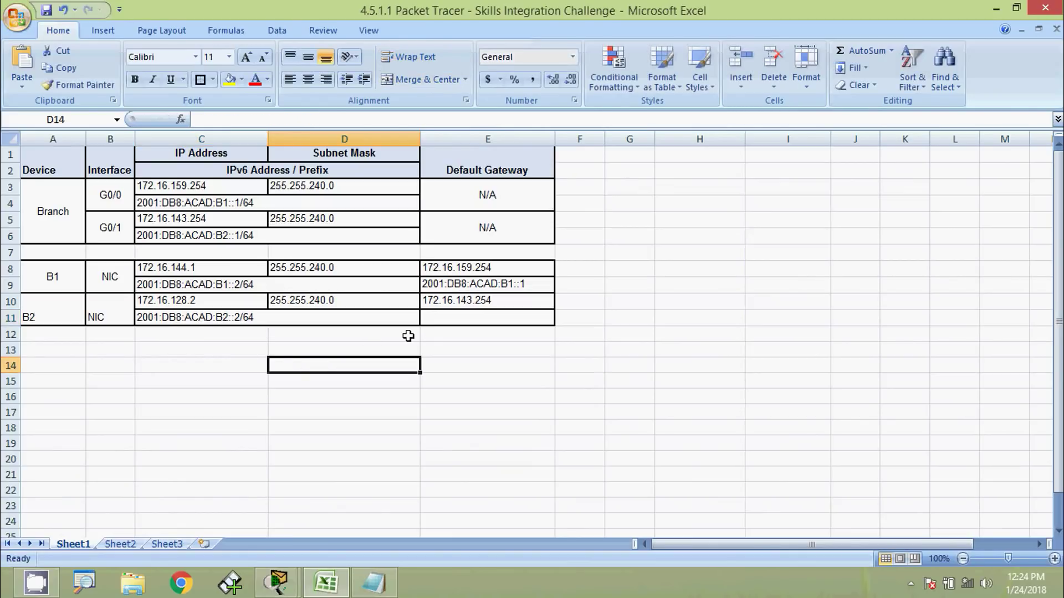
Copy 2001:DB8:ACAD:B2::1 without the prefix from Branch G0/1's IPv6 cell into B2's IPv6 default gateway cell E11
click(432, 319)
click(211, 235)
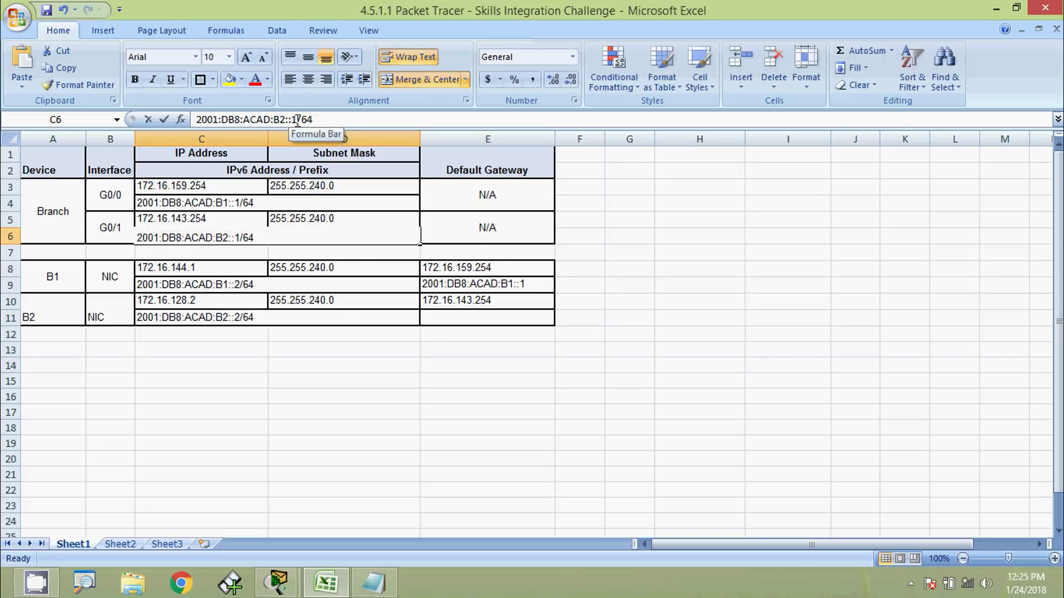
drag(296, 119, 196, 119)
key(ctrl+c)
click(430, 322)
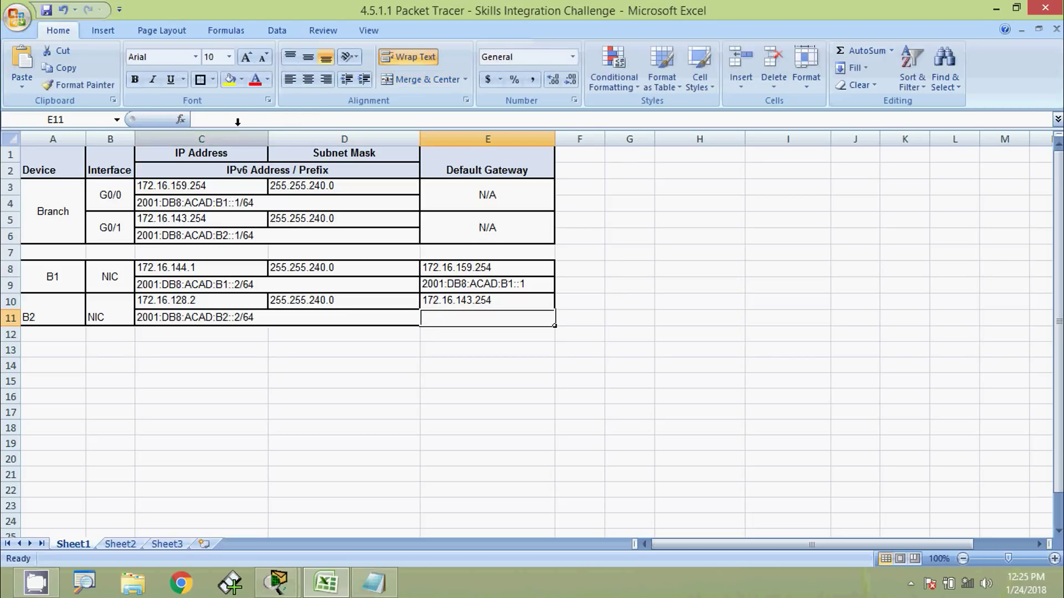
key(ctrl+v)
click(421, 410)
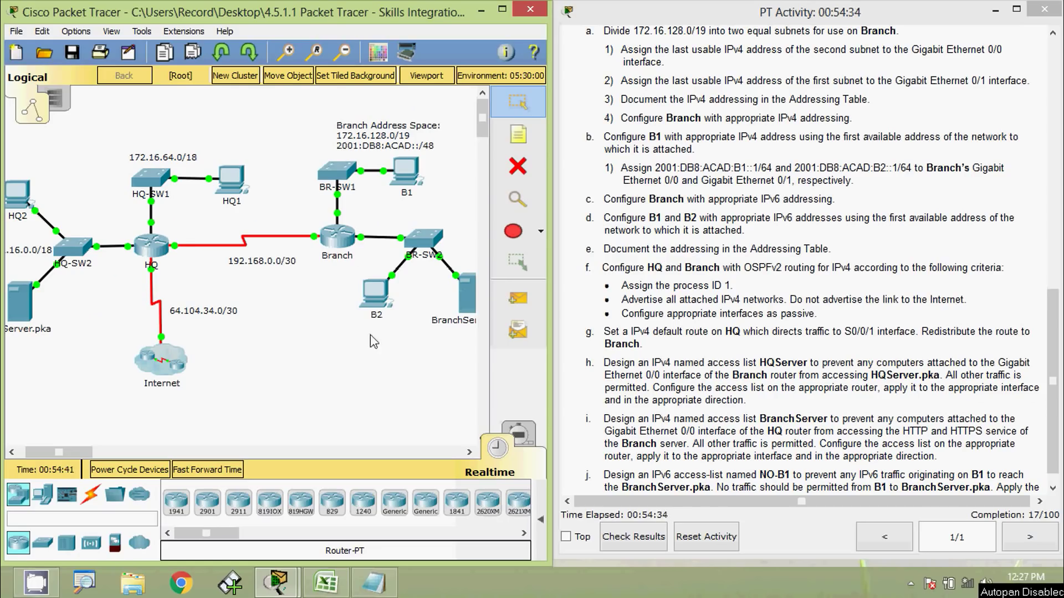
Switch to Excel and copy B1's IPv6 address 2001:DB8:ACAD:B1::2 from cell C9 without its prefix length
click(325, 582)
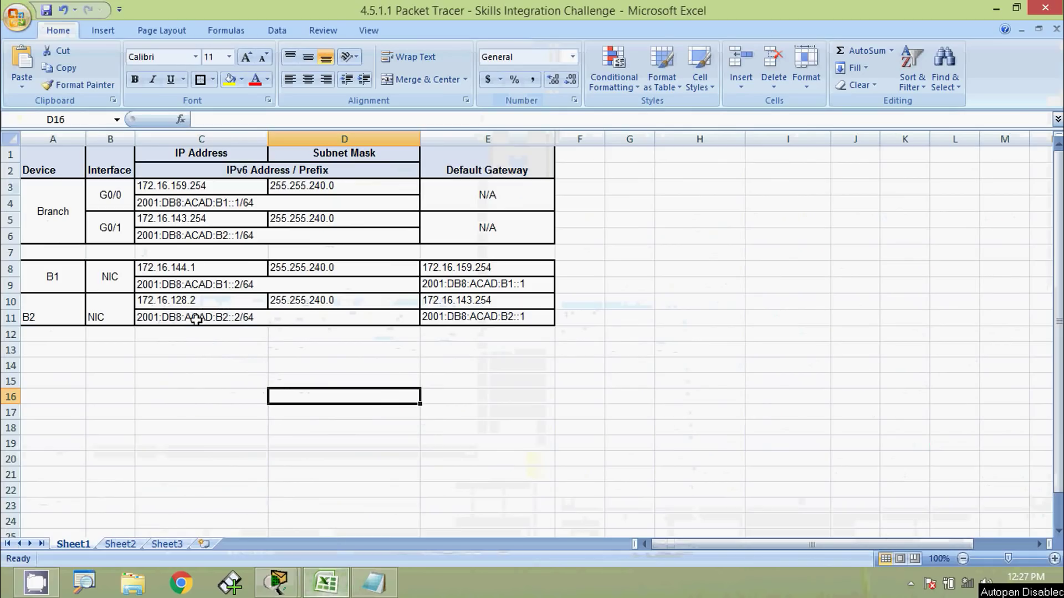
click(201, 286)
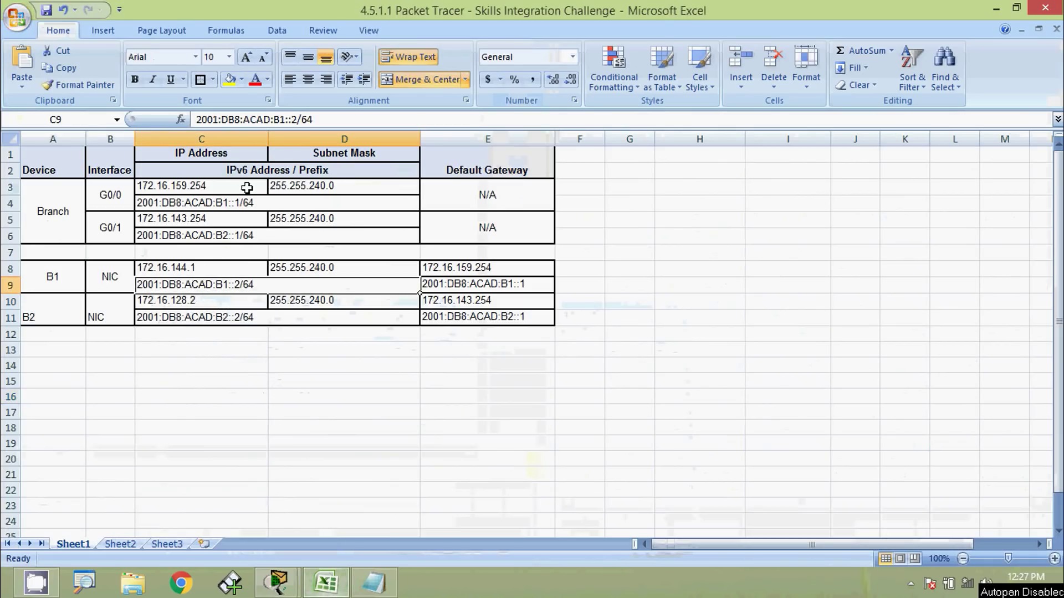
click(281, 119)
drag(297, 120, 181, 121)
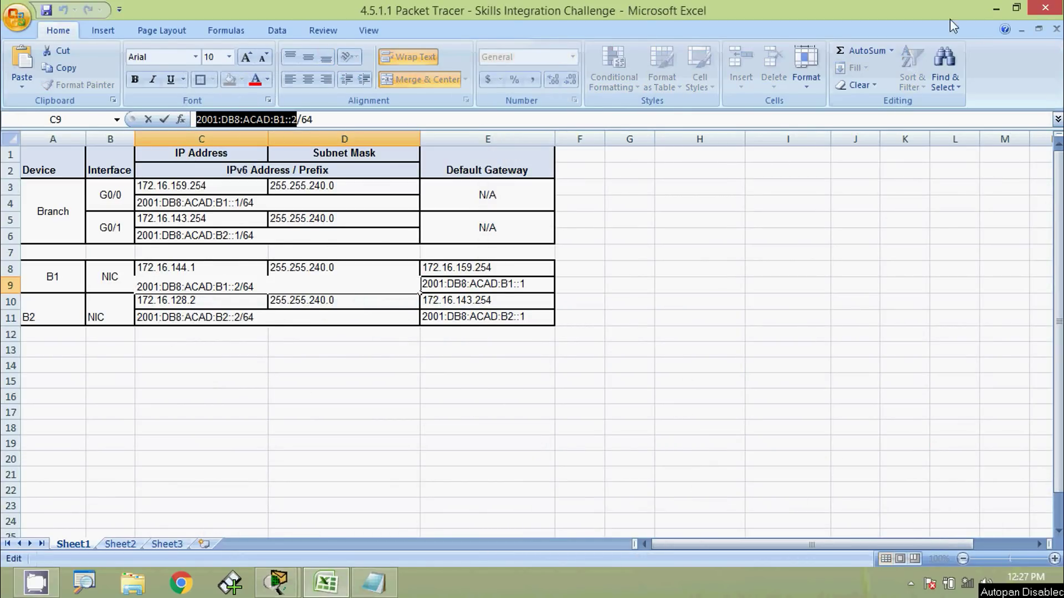
Return to Packet Tracer and set B1's static IPv6 address to 2001:DB8:ACAD:B1::2 with prefix length 64
click(995, 8)
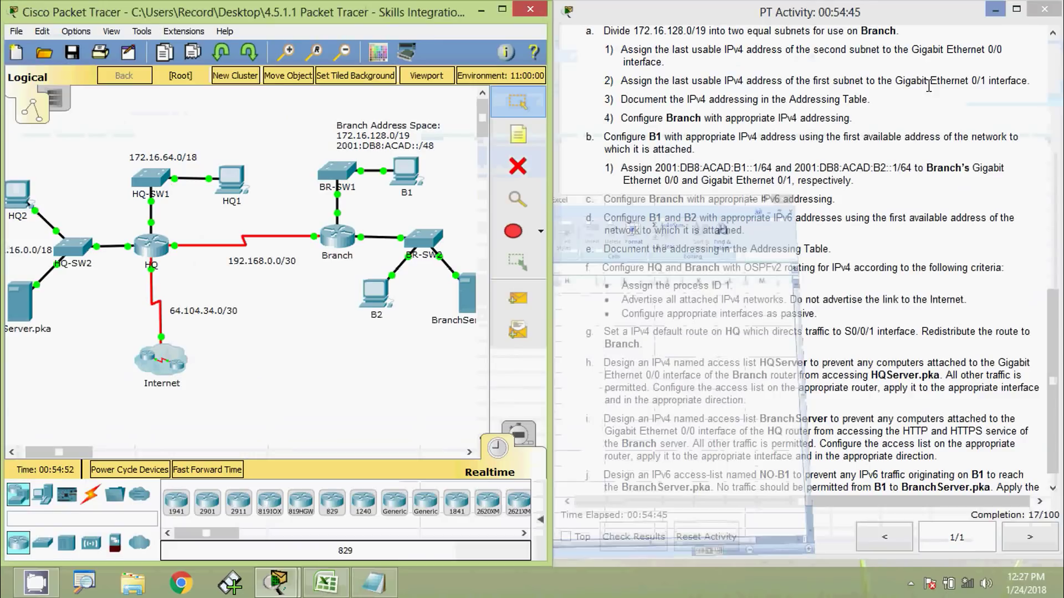
click(403, 185)
click(280, 202)
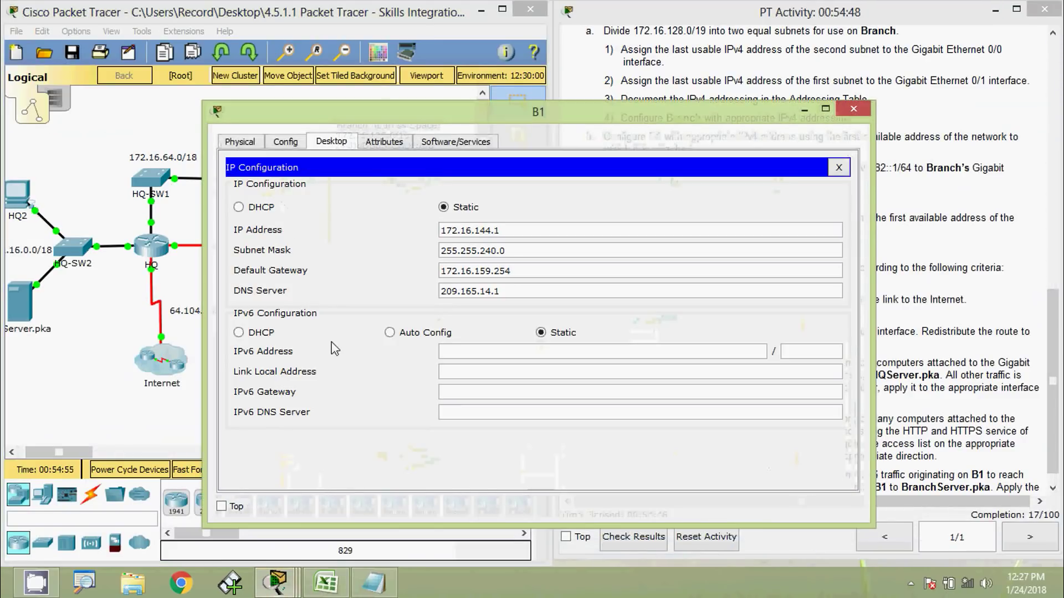
click(465, 351)
key(ctrl+v)
click(798, 358)
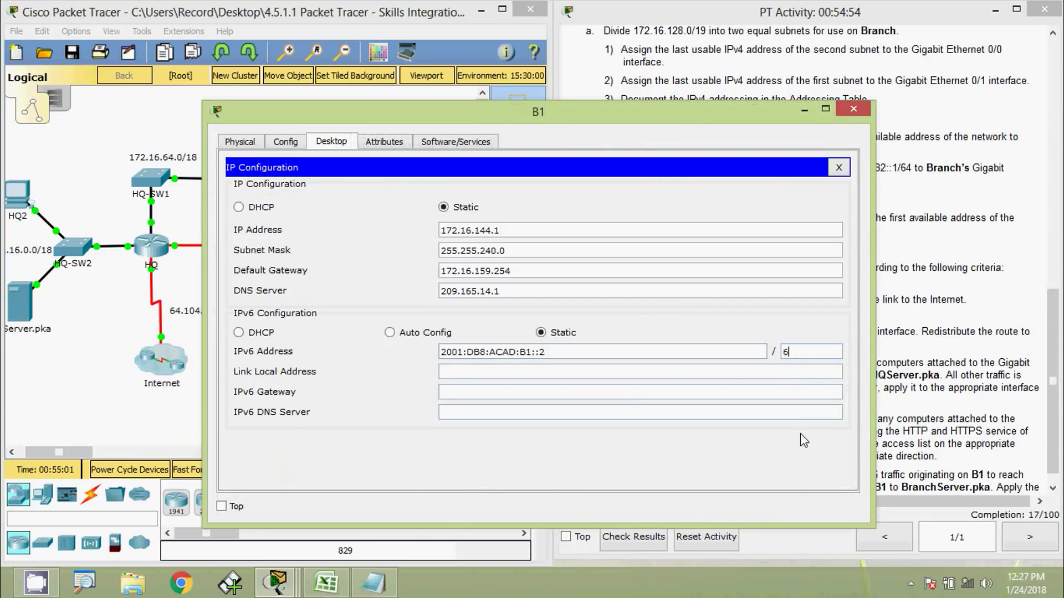
key(ctrl+v)
Set B1's IPv6 gateway to 2001:DB8:ACAD:B1::1 and close B1's configuration window
click(496, 392)
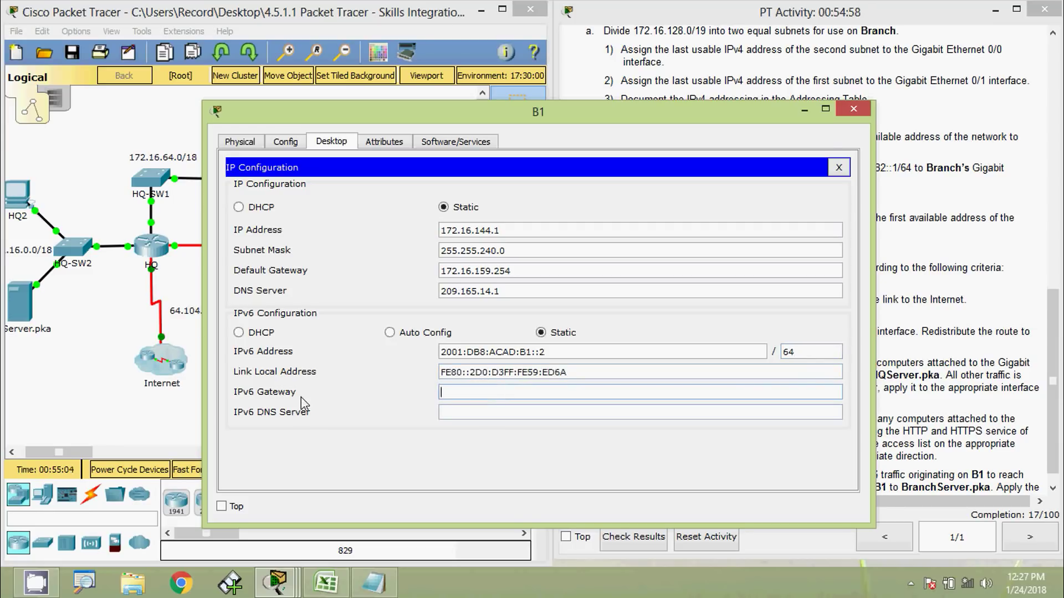
click(540, 392)
key(ctrl+v)
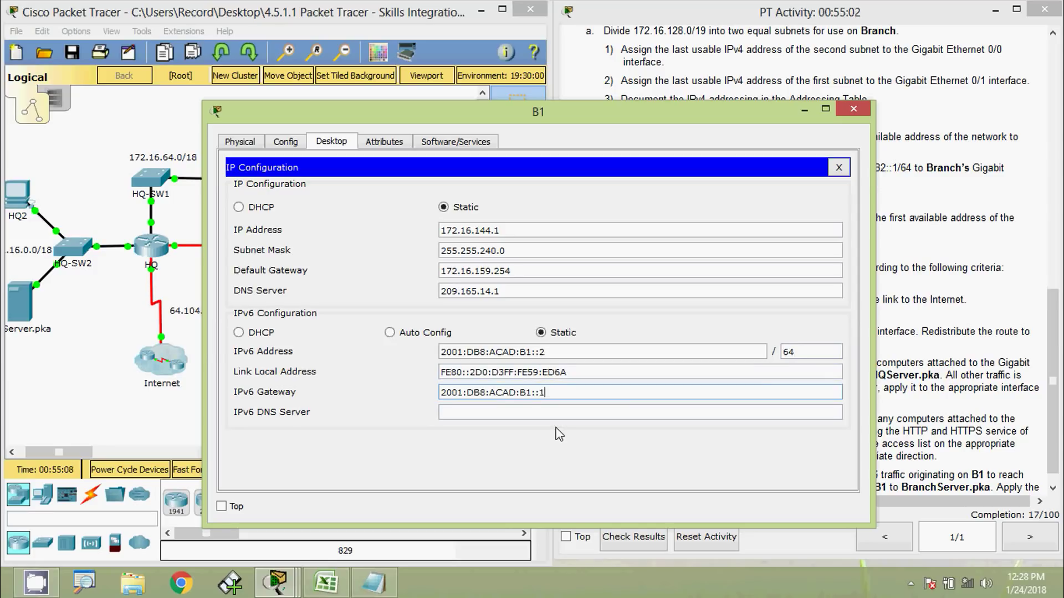
click(560, 413)
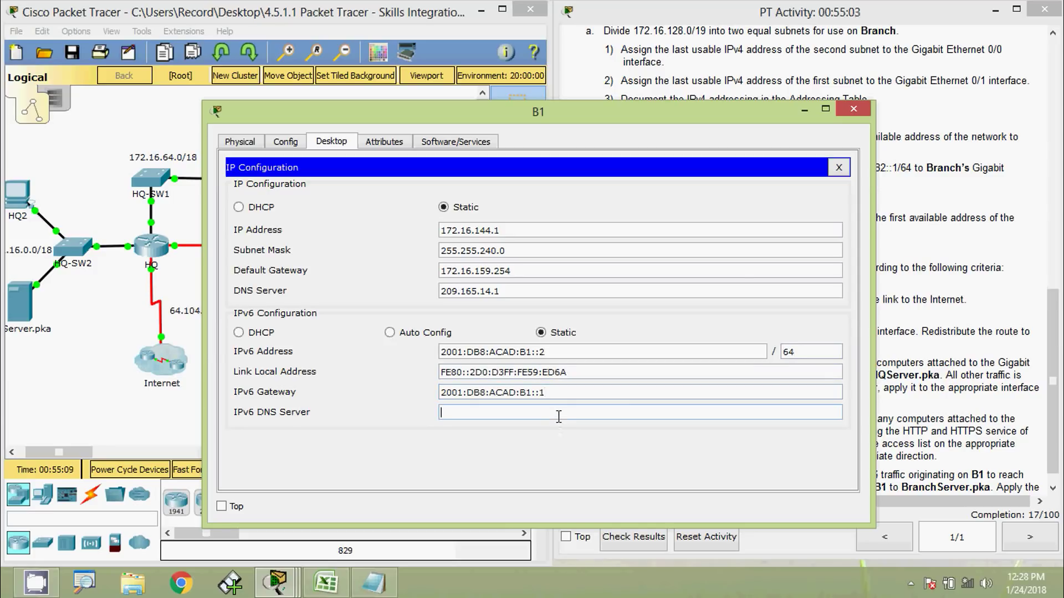
click(854, 109)
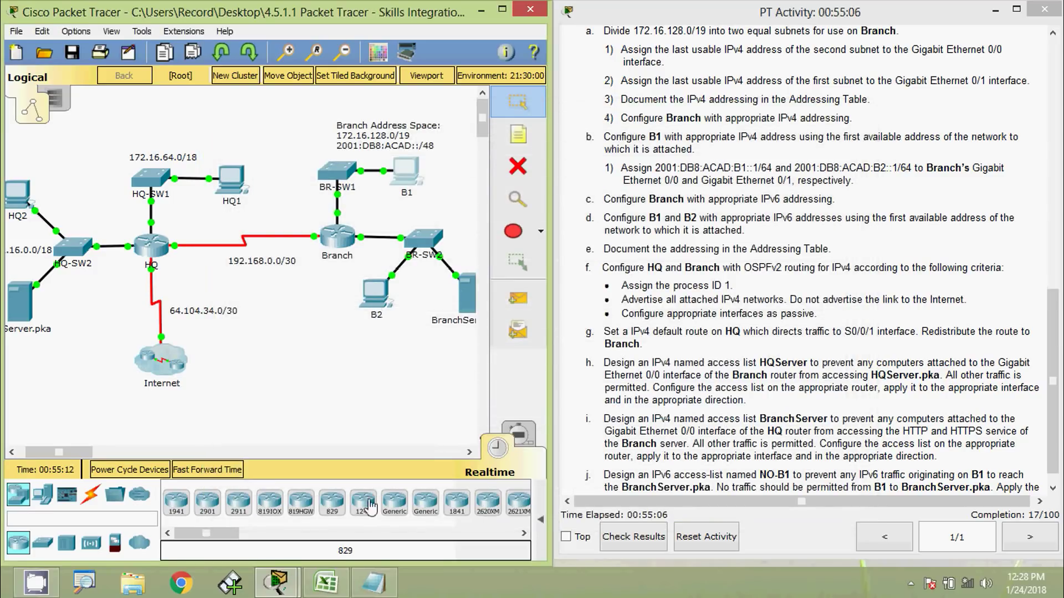
Switch to Excel and copy B2's IPv6 address 2001:DB8:ACAD:B2::2 from cell C11 without its prefix length
click(326, 582)
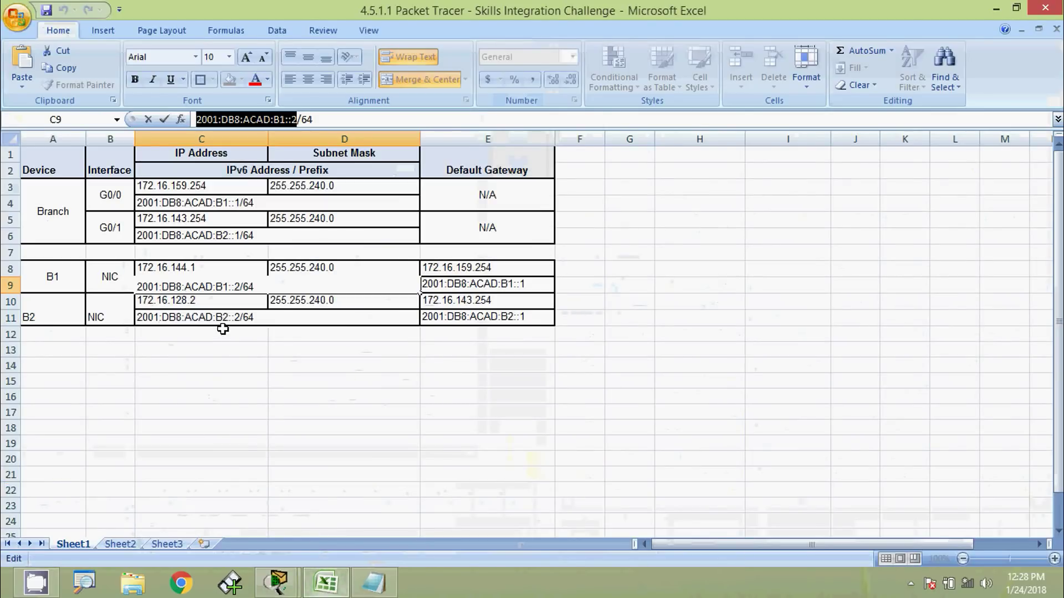
click(220, 318)
drag(297, 119, 195, 118)
key(ctrl+c)
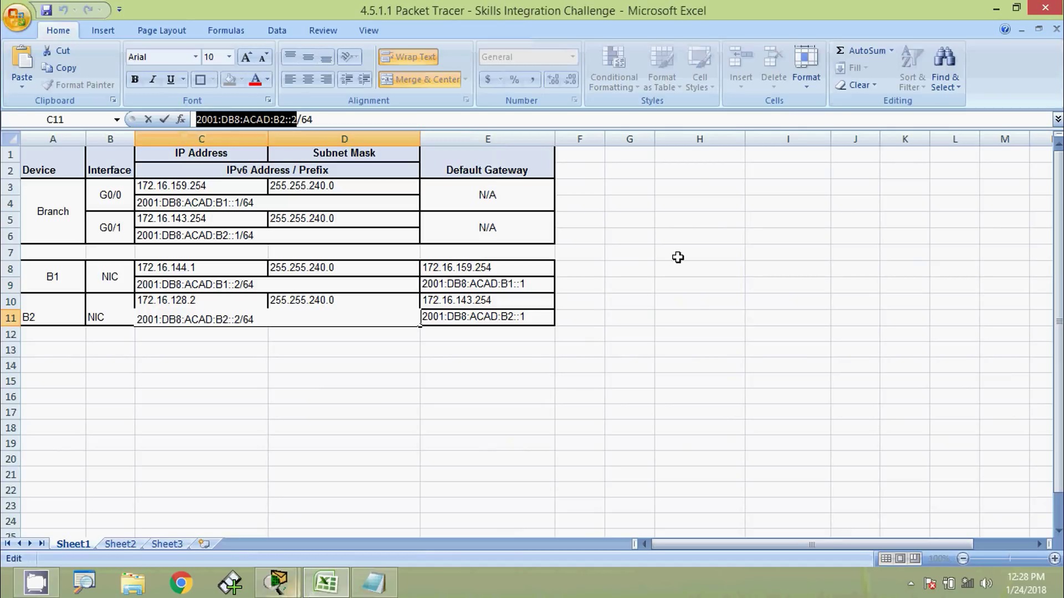
Return to Packet Tracer and set B2's static IPv6 address to 2001:DB8:ACAD:B2::2 with prefix length 64
click(996, 9)
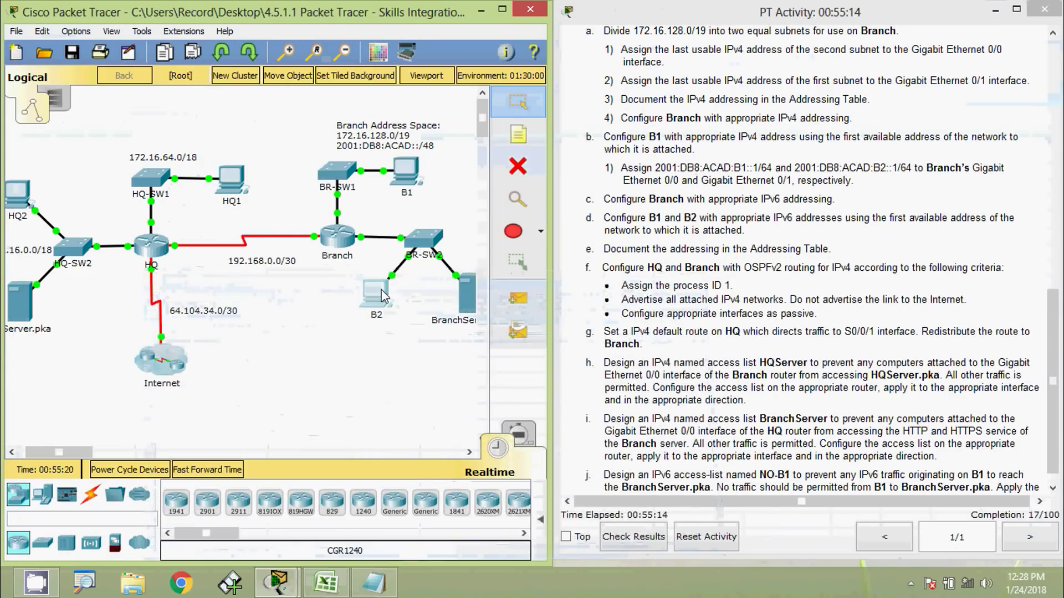
click(383, 297)
click(352, 145)
click(297, 215)
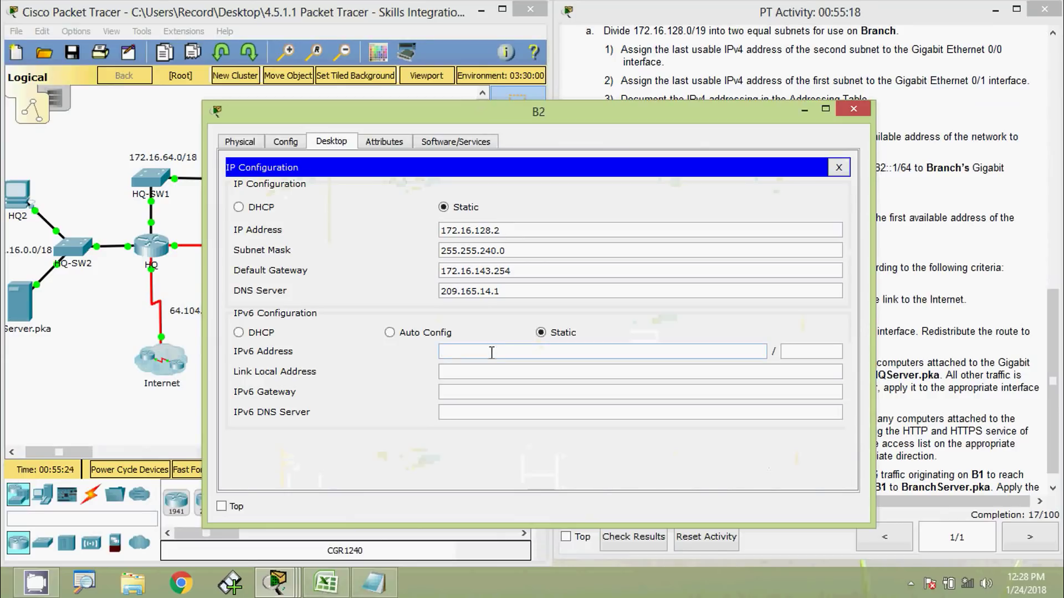
key(ctrl+v)
click(804, 353)
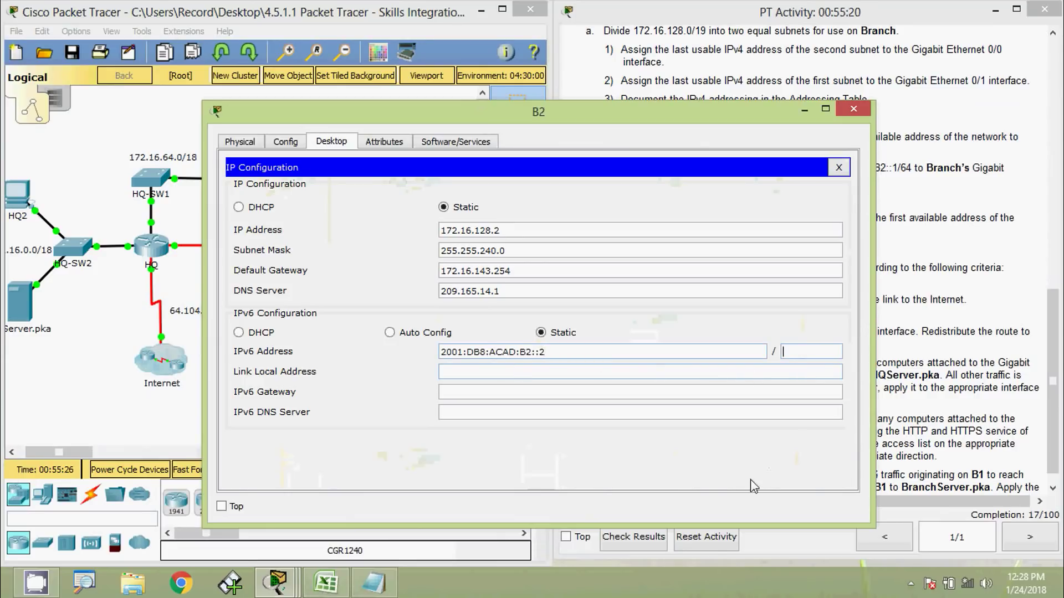
text(64)
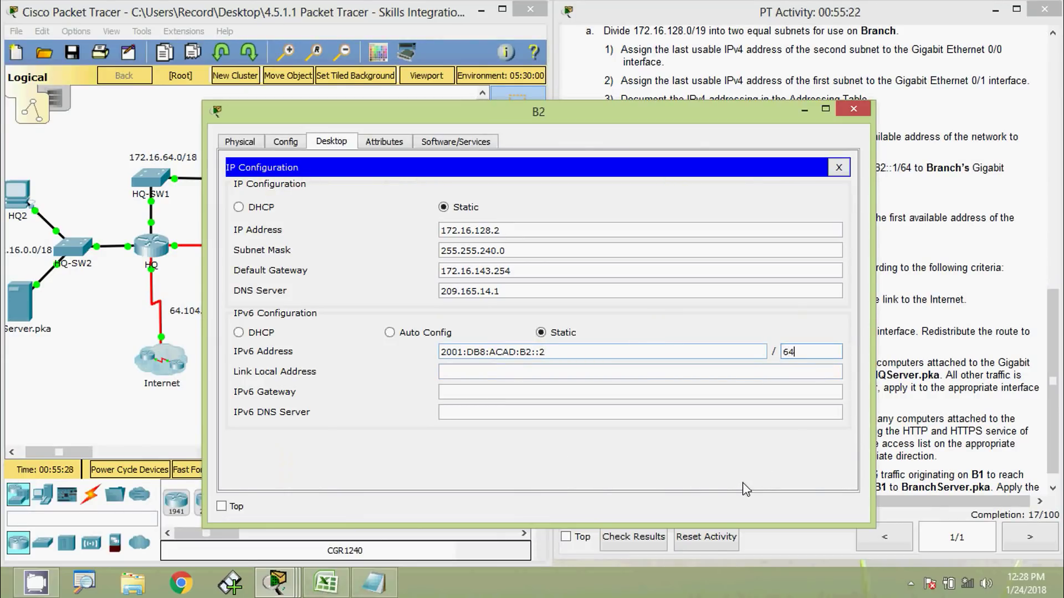
Set B2's IPv6 gateway to 2001:DB8:ACAD:B2::1, reusing the copied address with its last digit changed
click(551, 391)
key(ctrl+v)
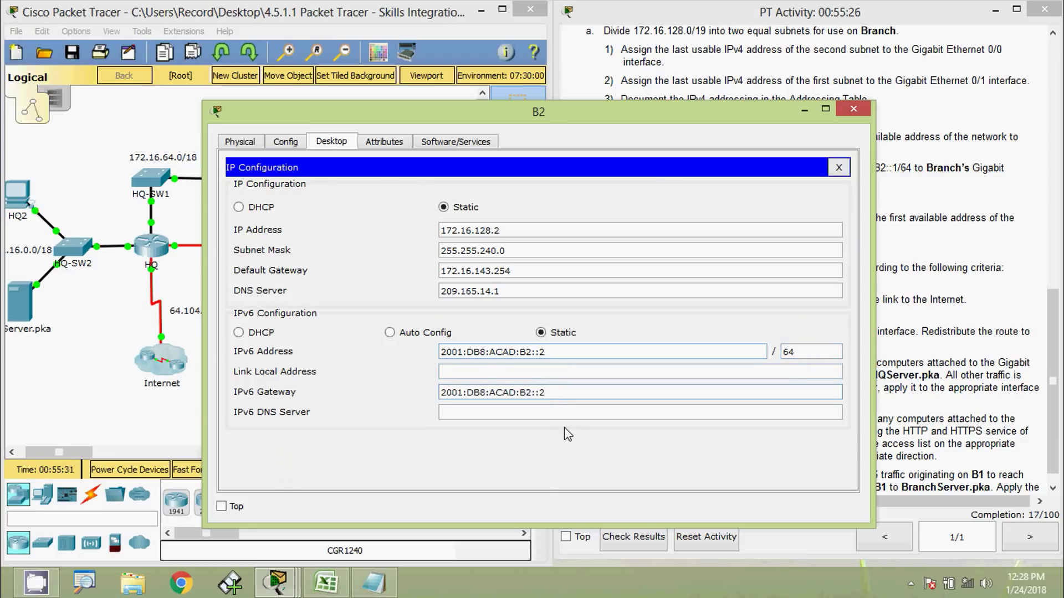
key(BackSpace)
text(1)
key(Tab)
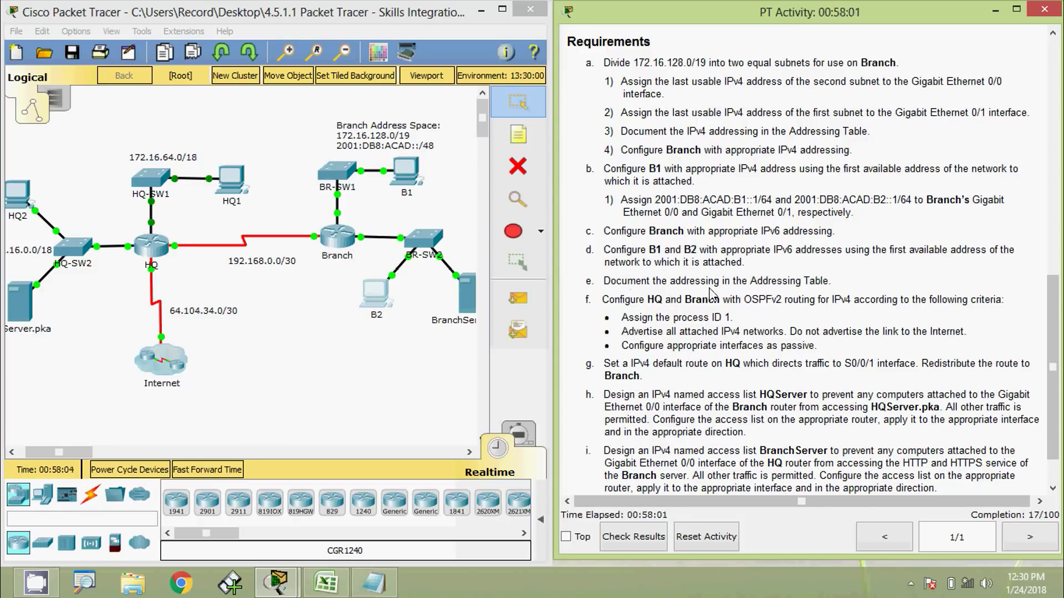
Review the documented addresses for Branch, B1 and B2 in the Excel table, then return to Packet Tracer
click(326, 582)
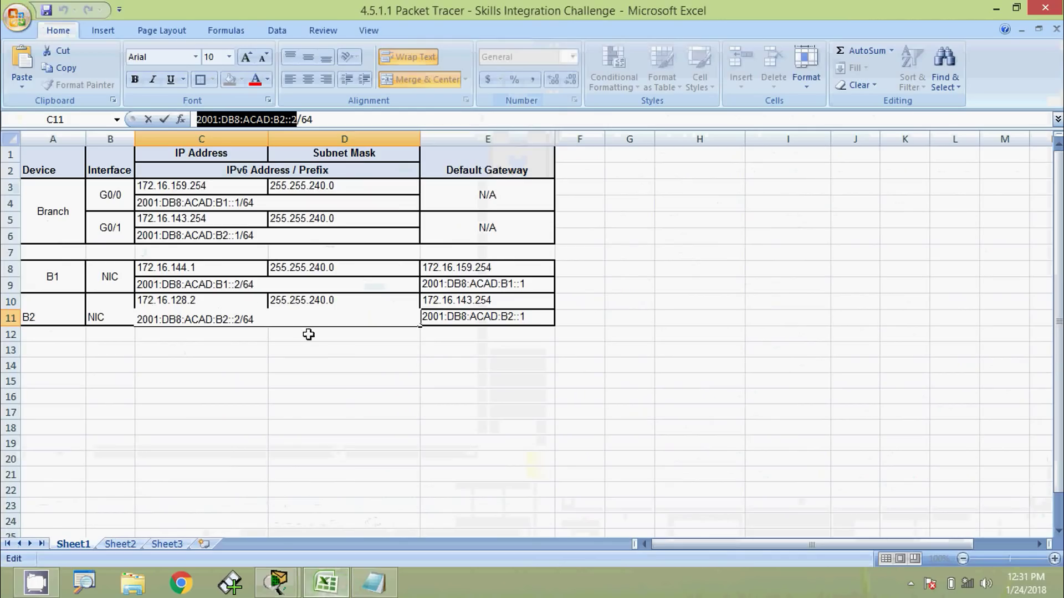
click(254, 349)
click(995, 8)
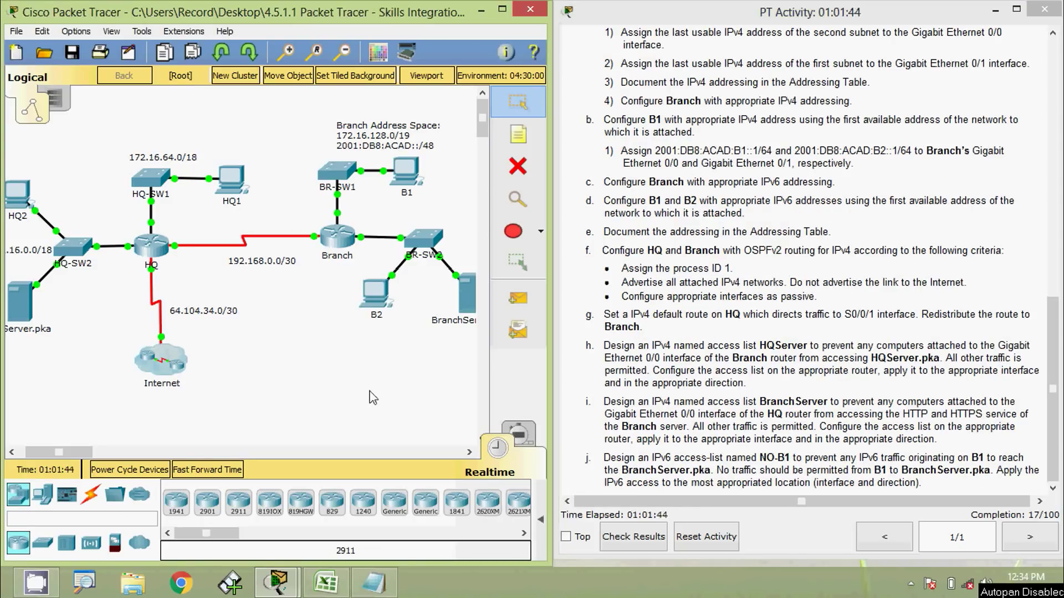
Check Branch's attached links in the topology against the Subnet1 and Subnet2 network addresses and /20 prefix noted in Notepad
mouse_move(340, 245)
mouse_move(395, 246)
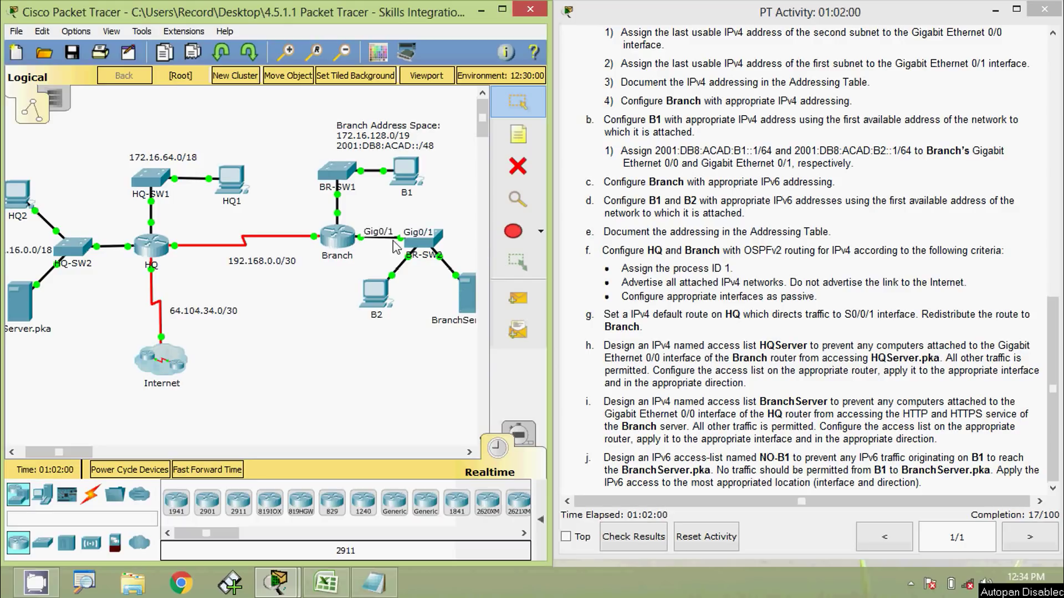
click(370, 582)
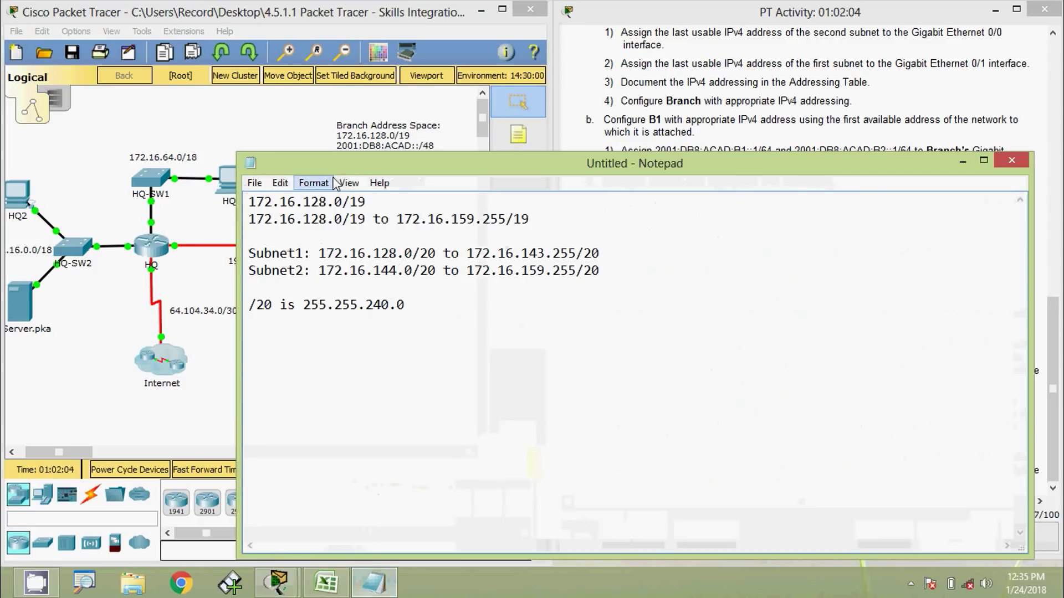
drag(335, 164, 501, 149)
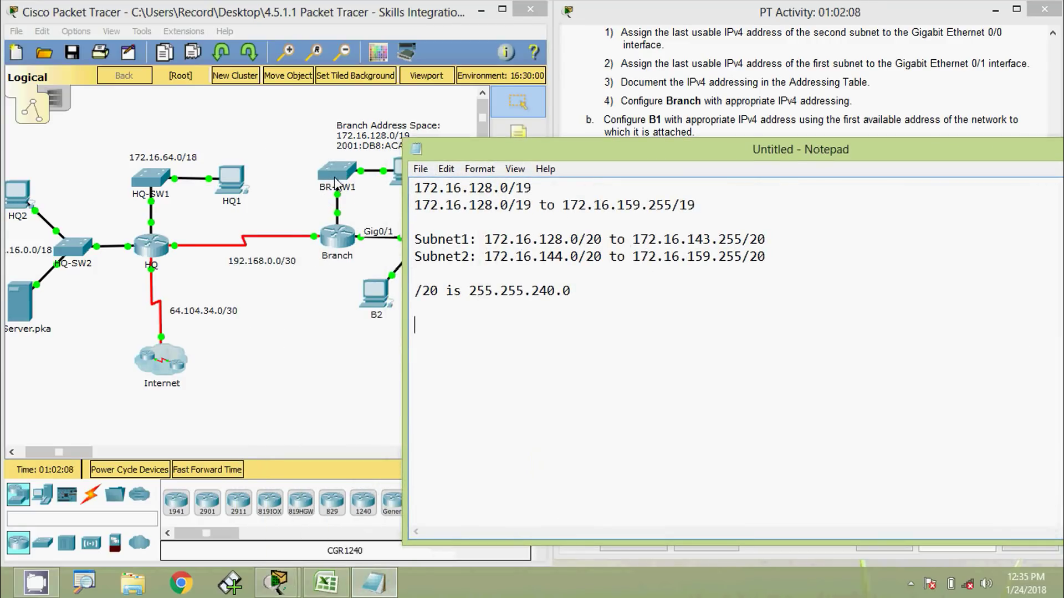
click(486, 240)
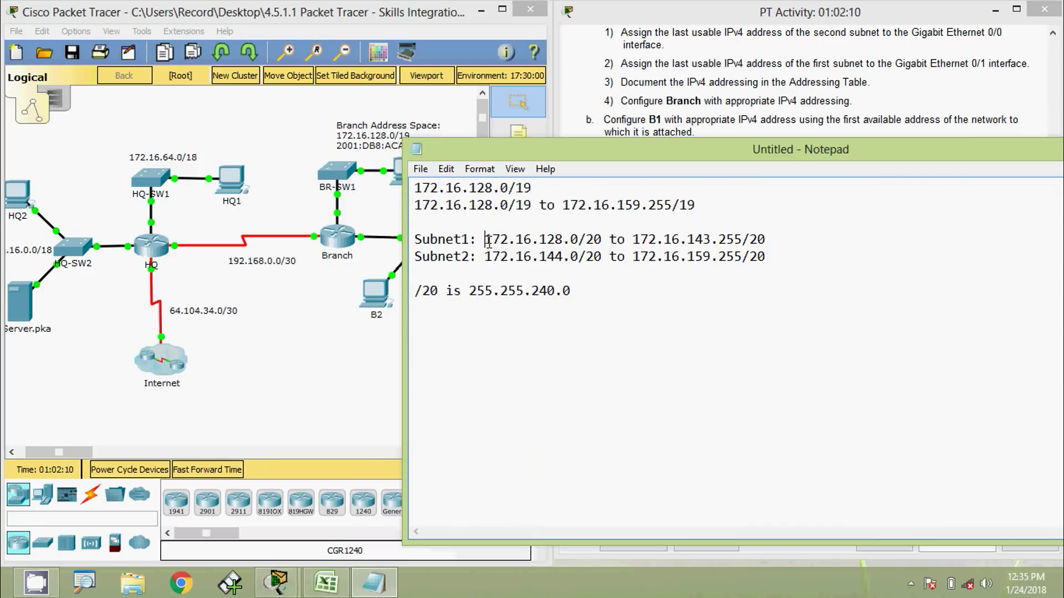
drag(488, 242, 578, 258)
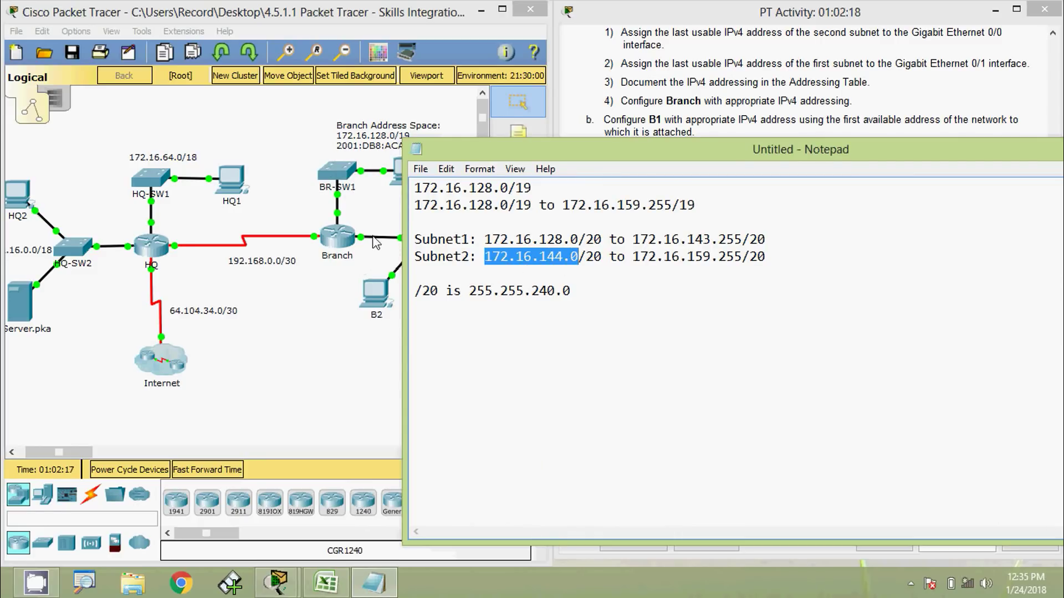
click(327, 295)
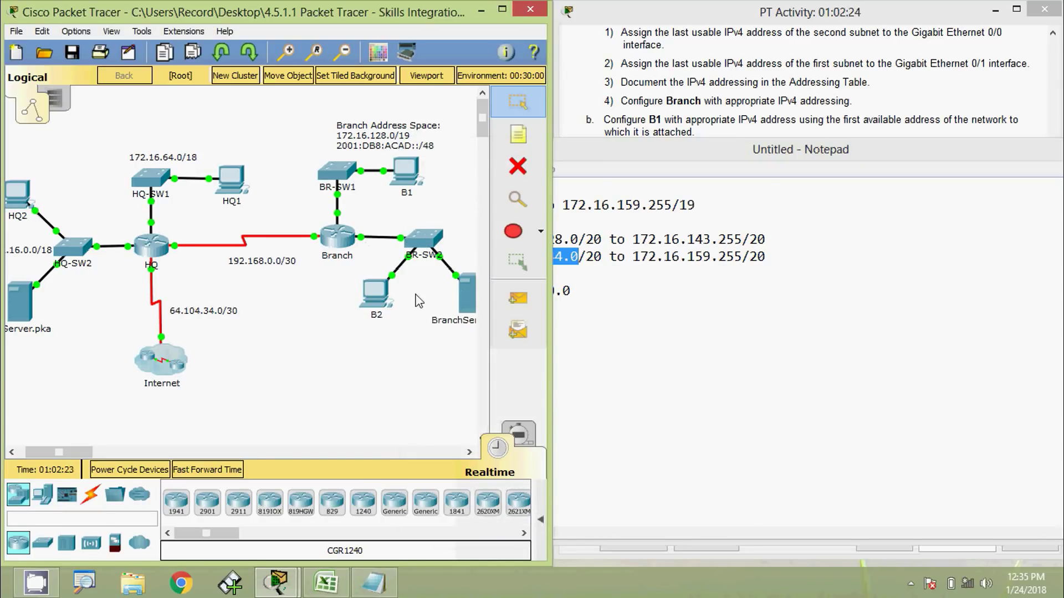
click(609, 316)
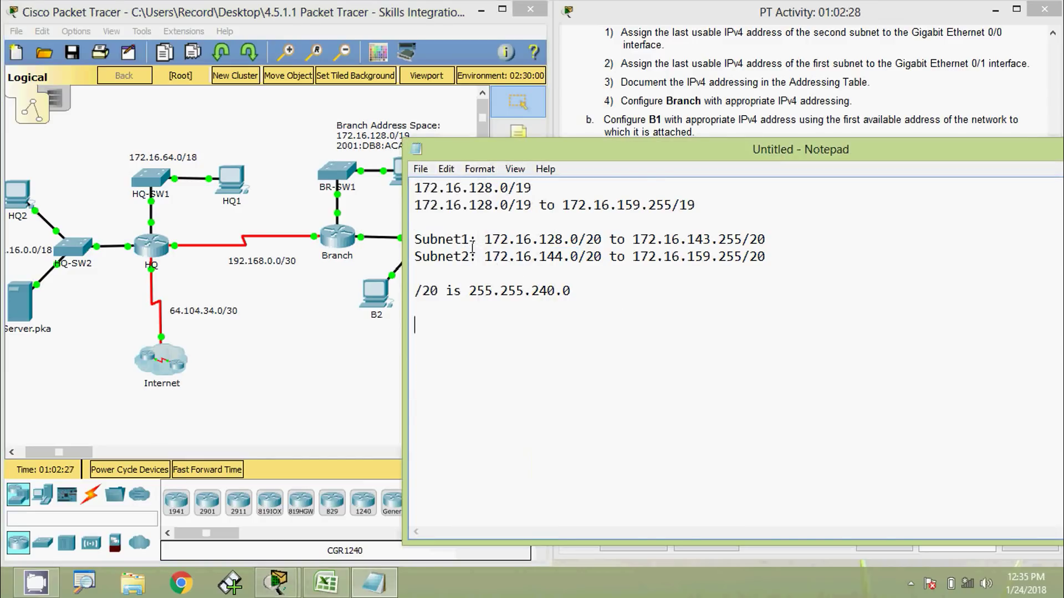
drag(417, 239, 563, 239)
click(492, 242)
drag(486, 242, 577, 244)
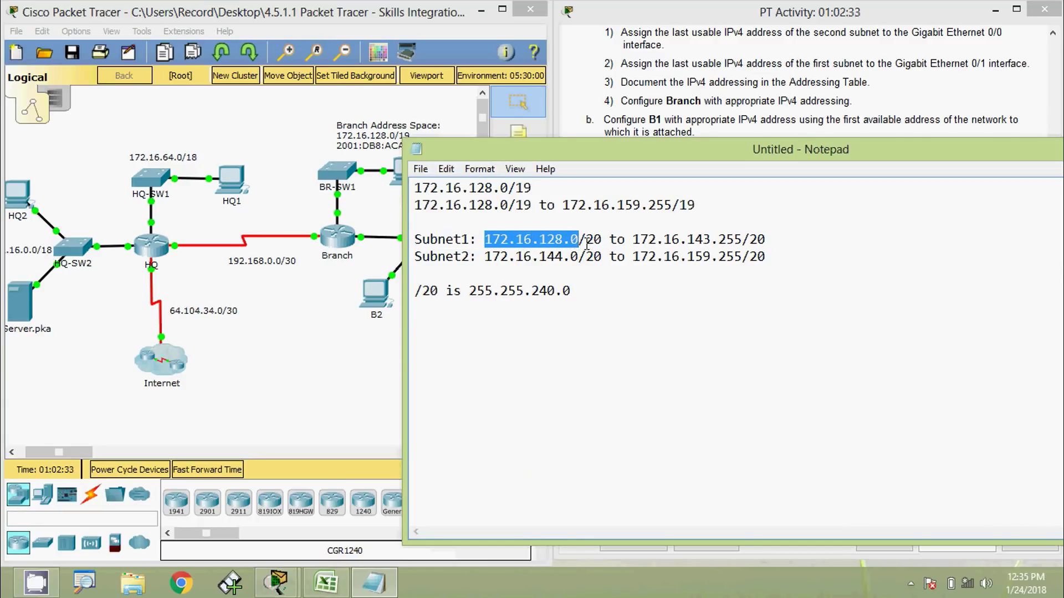
drag(587, 242, 605, 240)
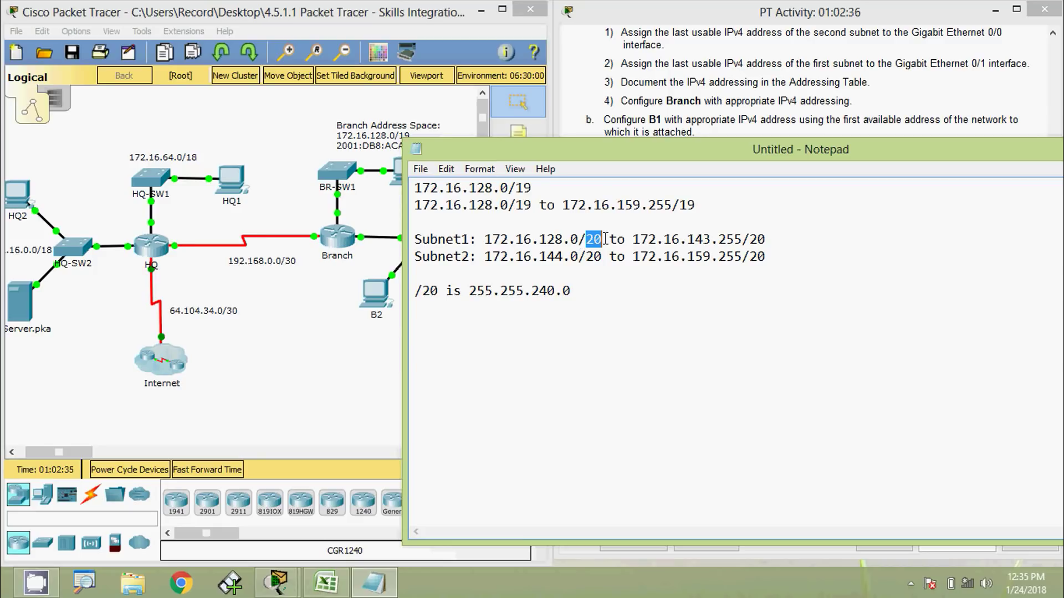
Write 255.255.255.255 with 255.255.240.0 on the line beneath it, below the /20 mask note in Notepad
click(605, 309)
text(255.25)
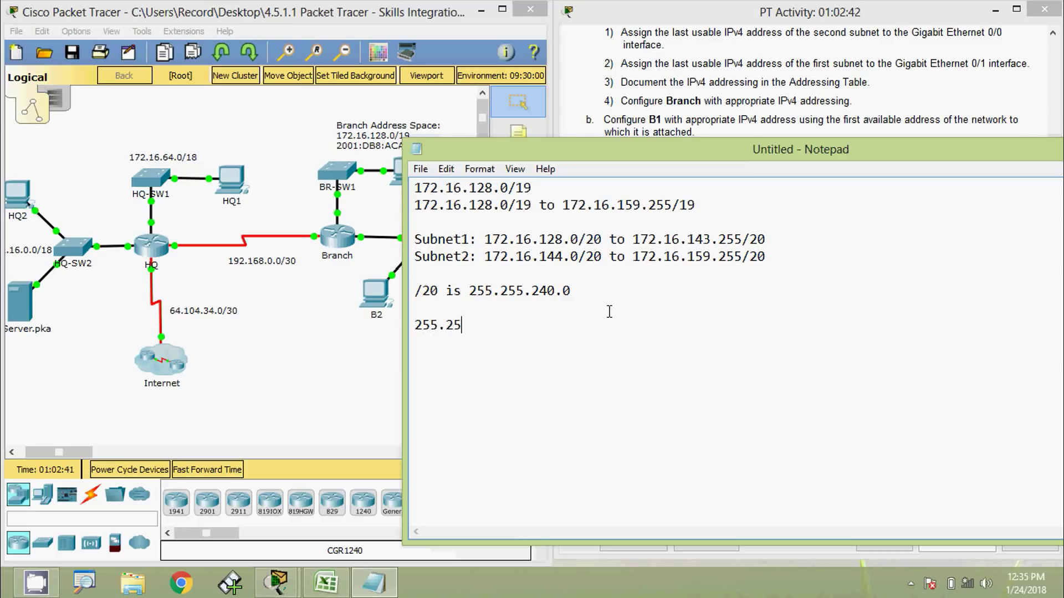
text(5.255.255 )
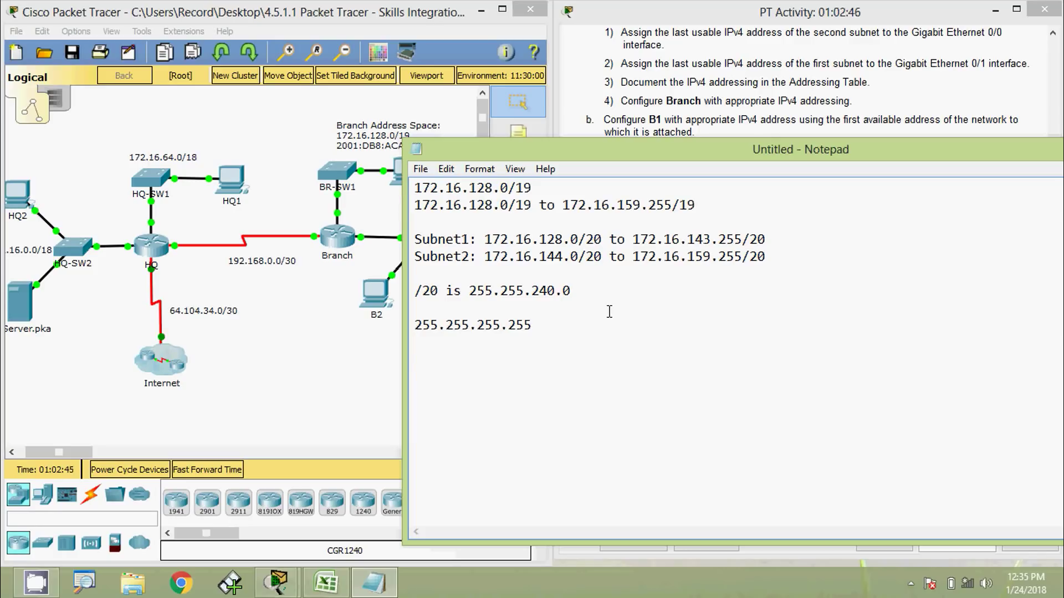
text(255.255.2)
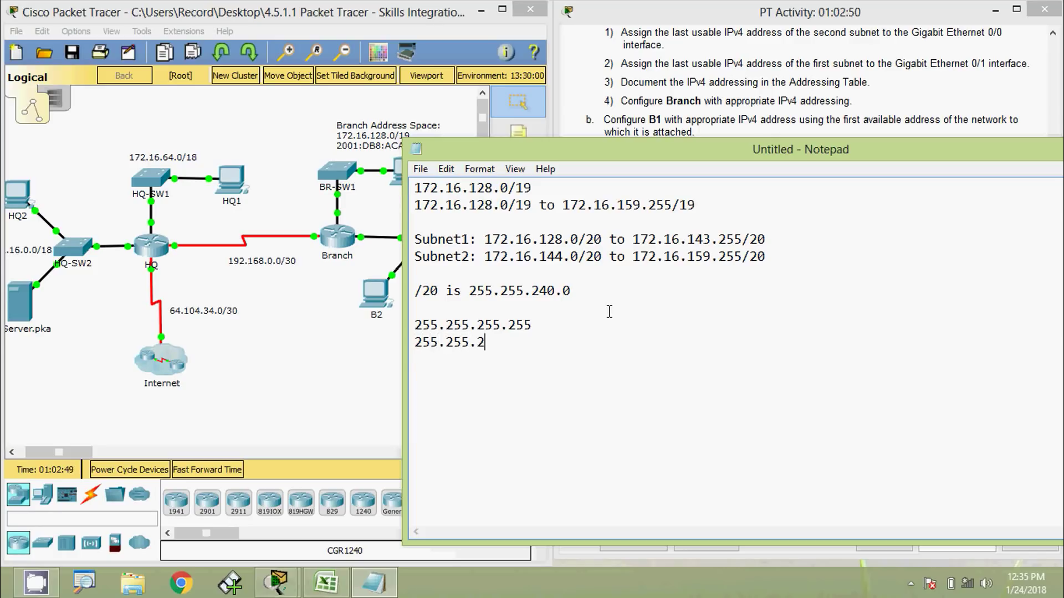
text(40.0)
Complete the wildcard subtraction layout with a dashed line under the masks and a result line beginning 0.0.15
key(Return)
text(0.0.)
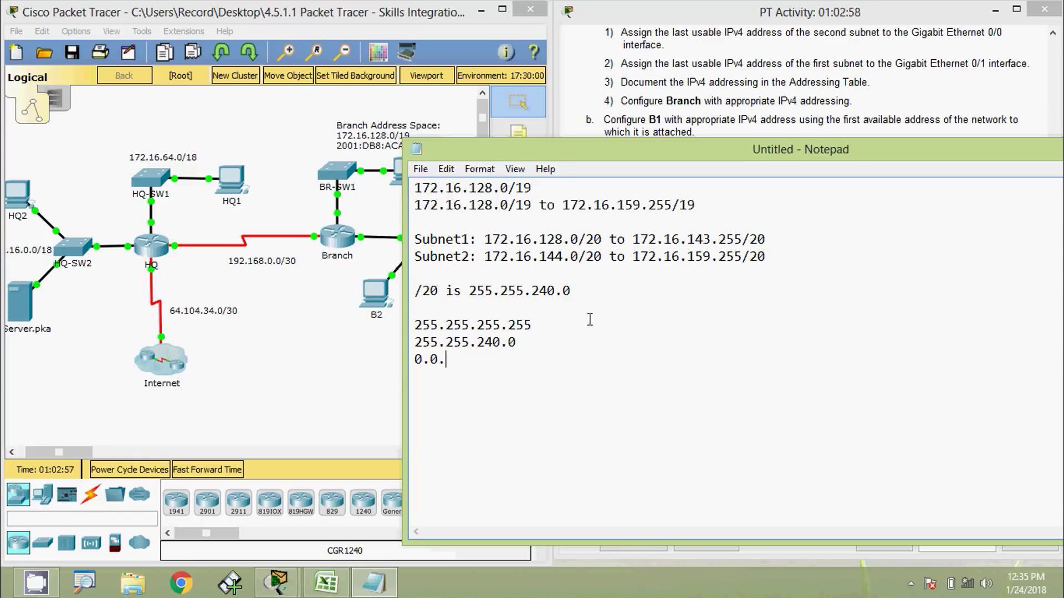
click(524, 341)
key(Return)
text(--)
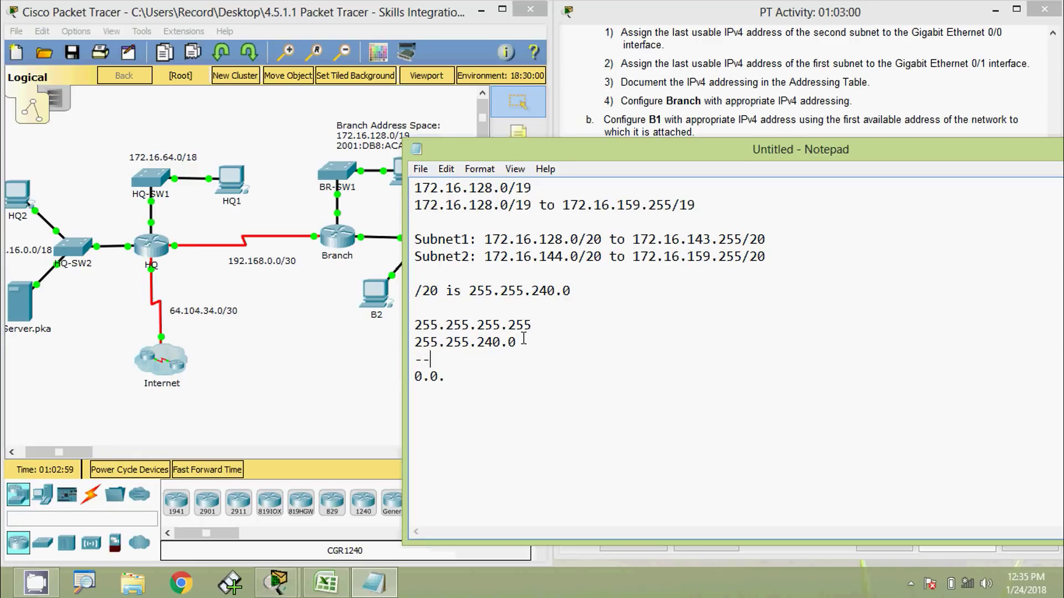
text(-------------)
click(473, 381)
text(15)
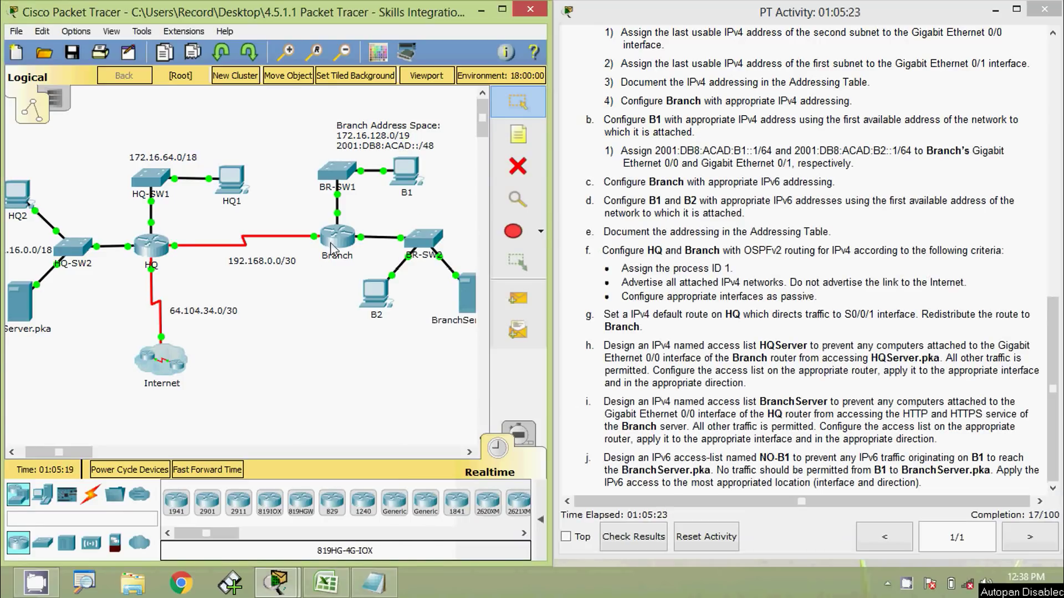
Return to Packet Tracer, open the Branch router's command line and enter global configuration mode
click(331, 246)
drag(462, 125, 586, 55)
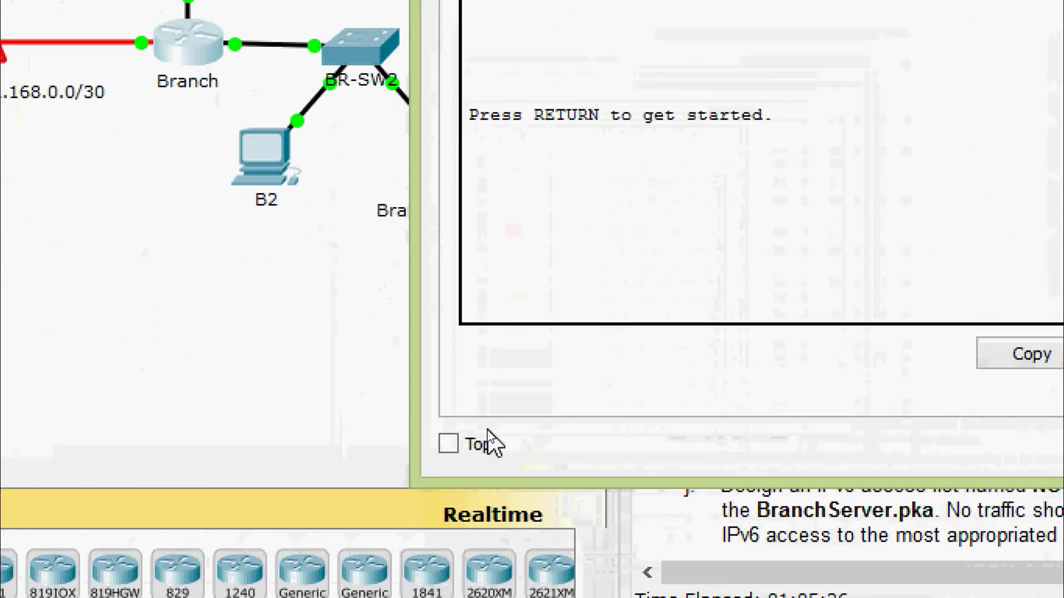
key(Return)
text(ena)
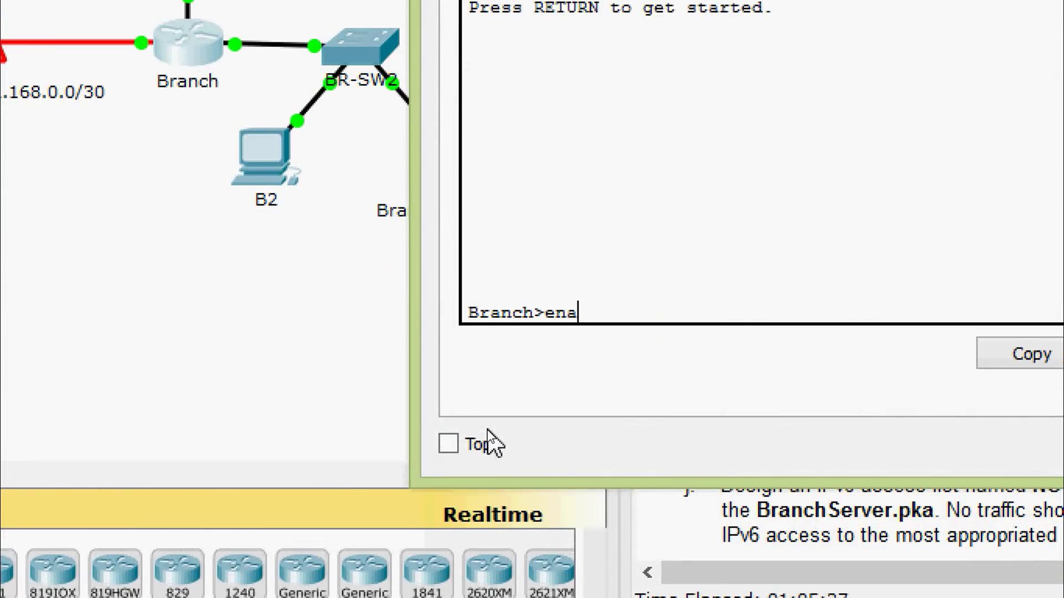
key(Tab)
key(Return)
text(conf)
key(Tab)
text(terminal)
key(Return)
key(Return)
key(Return)
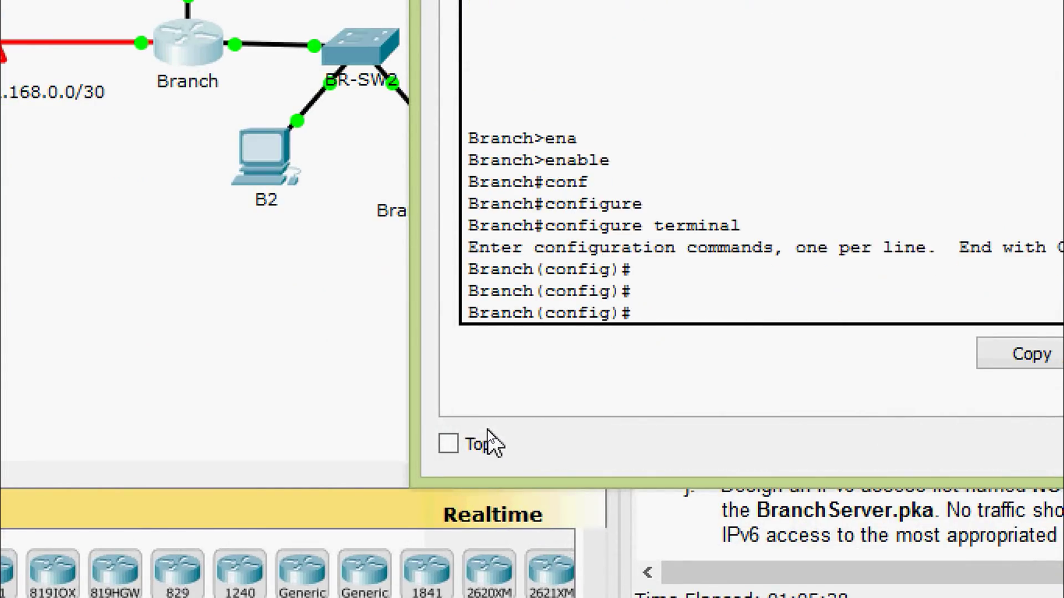
Enter OSPF router configuration on Branch with process ID 1, consulting the command help for the process ID argument
text(router)
key(Tab)
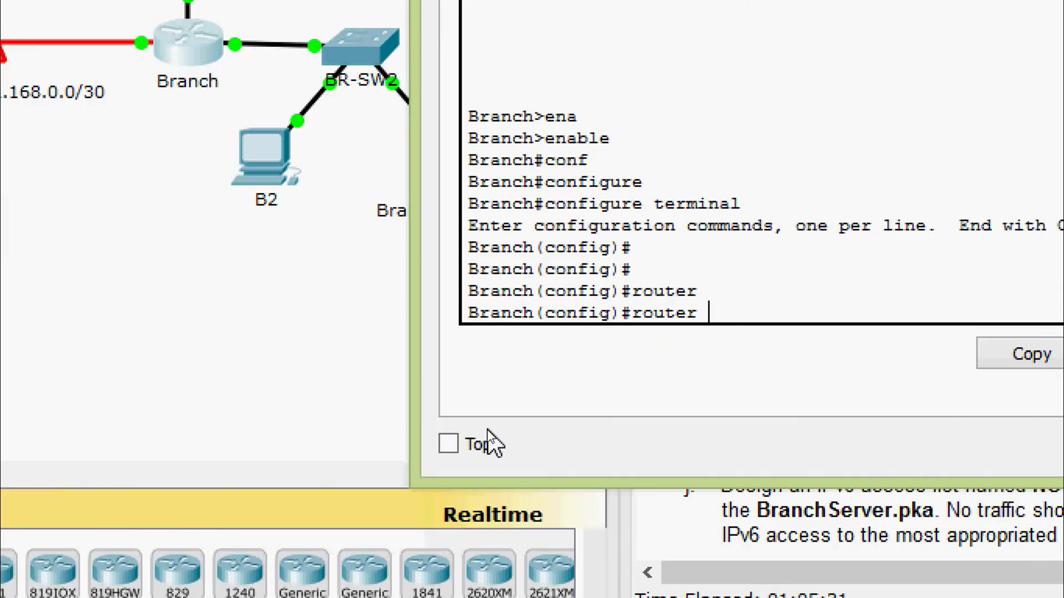
text(os)
key(Tab)
text(?)
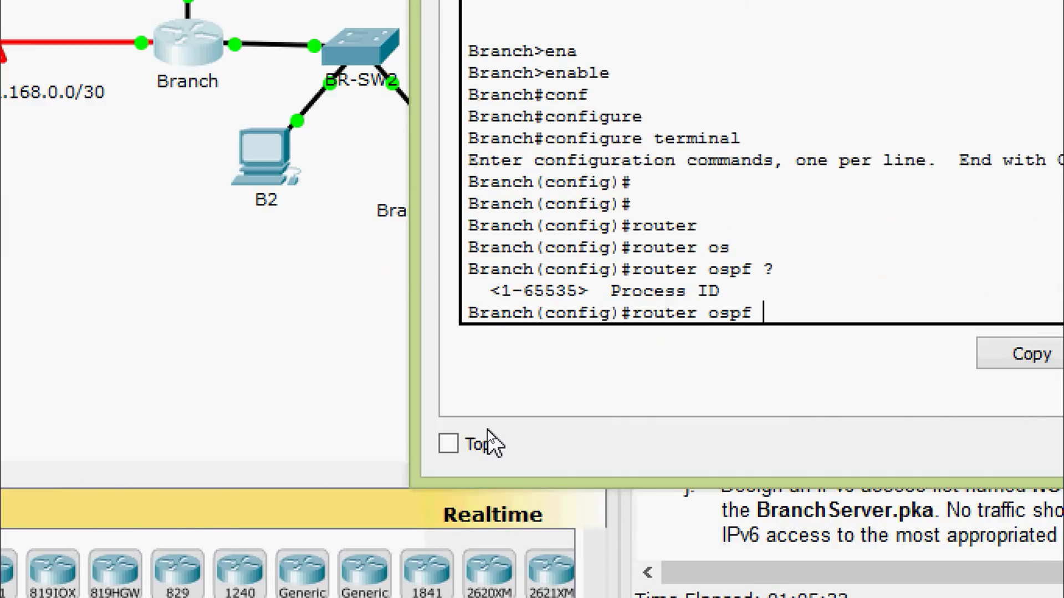
text(1)
key(Return)
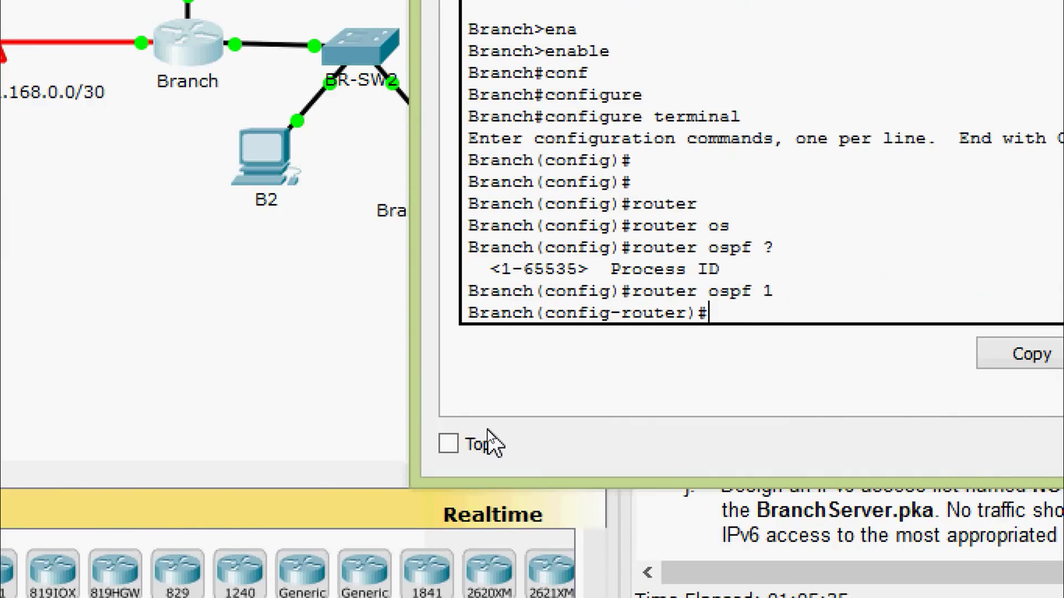
Advertise network 172.16.128.0 with wildcard mask 0.0.15.255 in OSPF area 0 on Branch
text(net)
key(Tab)
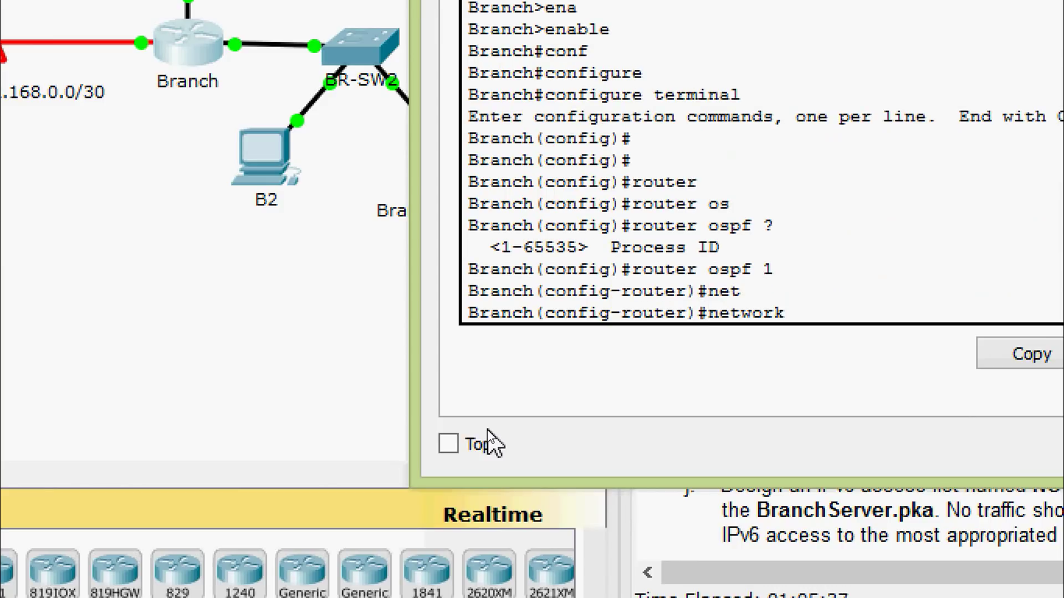
text(172.16.128.0)
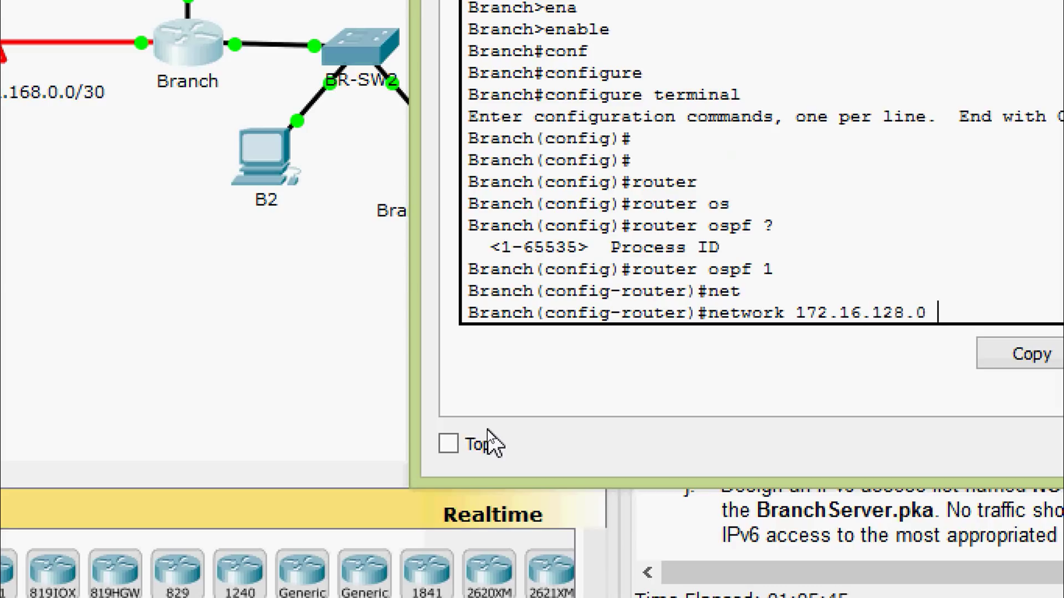
text( ?)
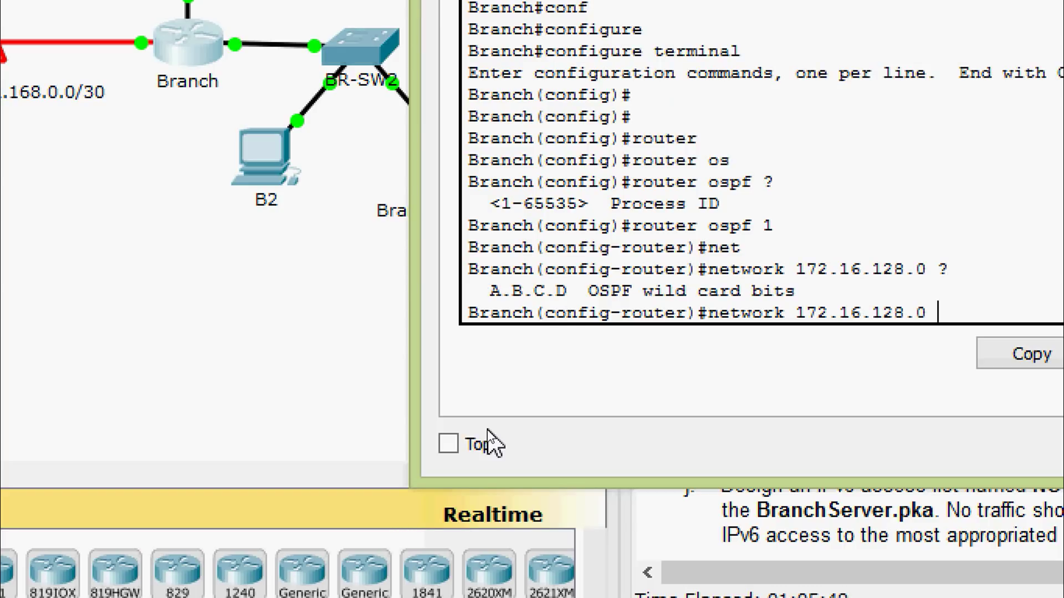
text(0.0.15.155)
key(BackSpace)
key(BackSpace)
key(BackSpace)
text(255)
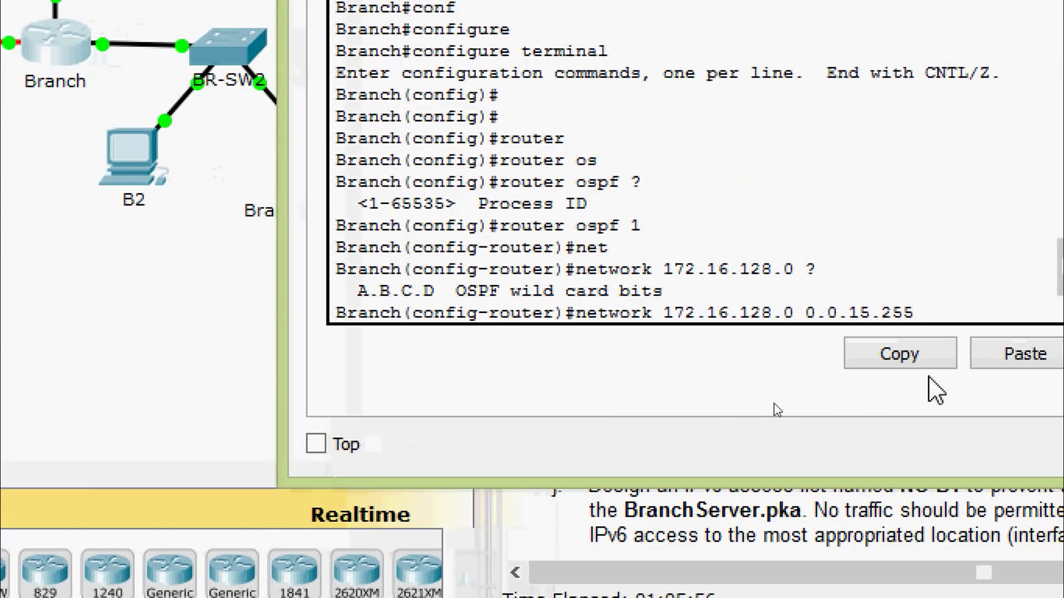
text( ?ar)
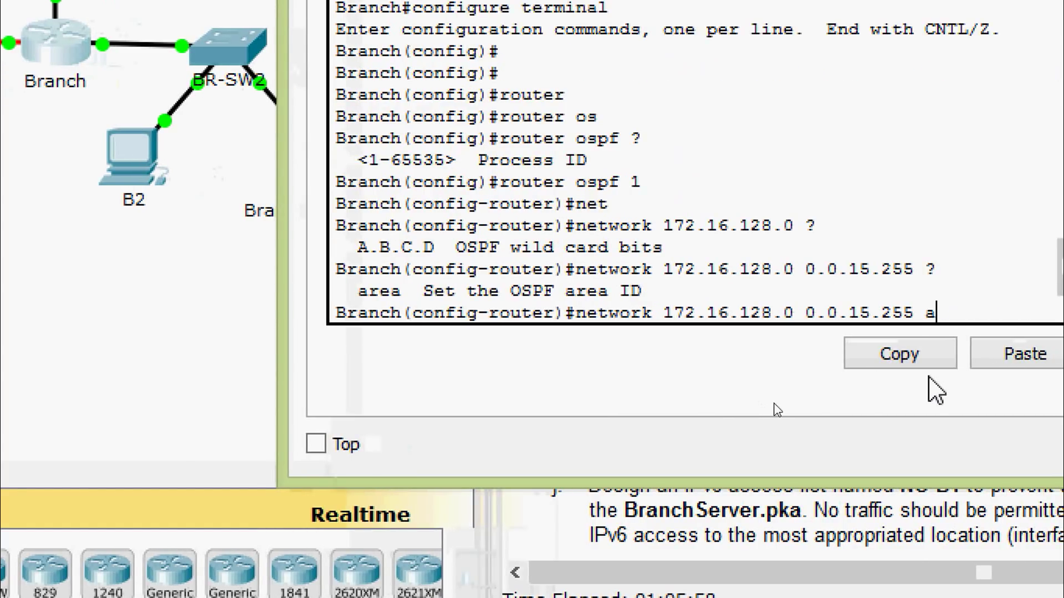
key(Tab)
text(0)
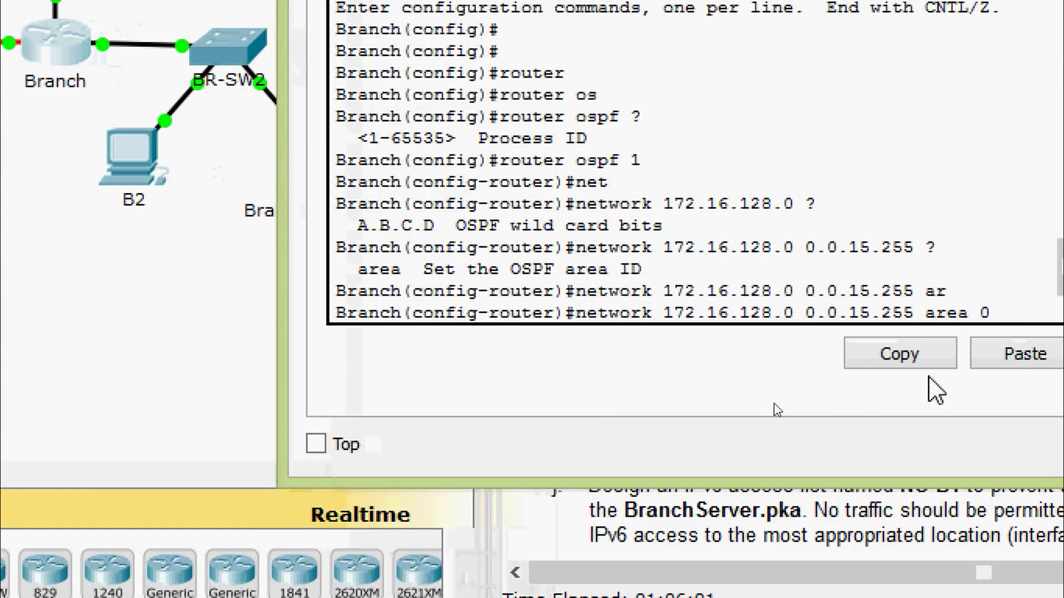
key(Return)
Reuse the previous network command to advertise 172.16.144.0 with wildcard mask 0.0.15.255 in OSPF area 0
text(ndet)
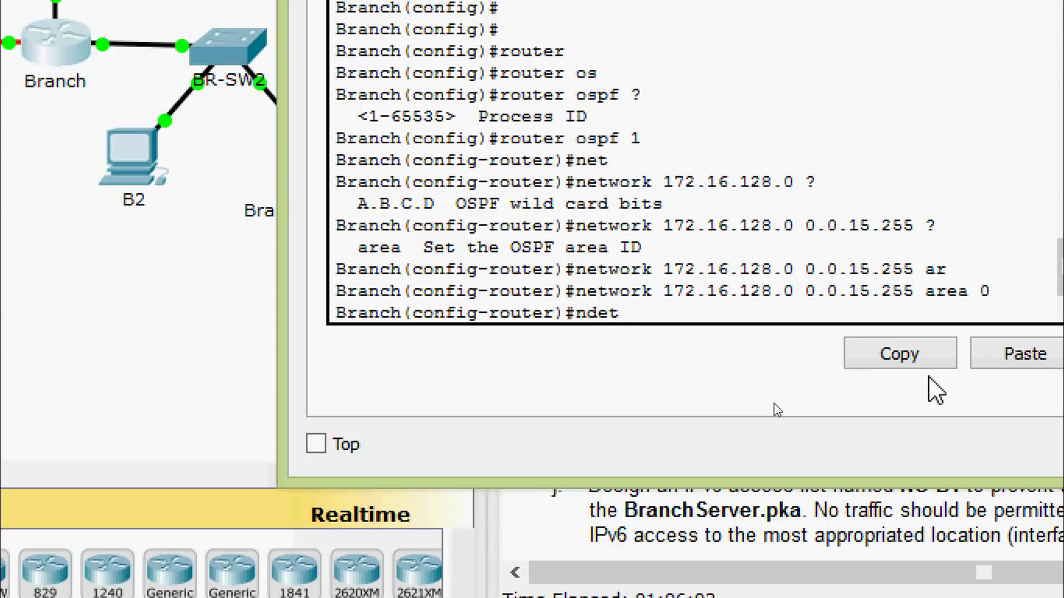
key(BackSpace)
key(BackSpace)
key(BackSpace)
key(BackSpace)
key(Up)
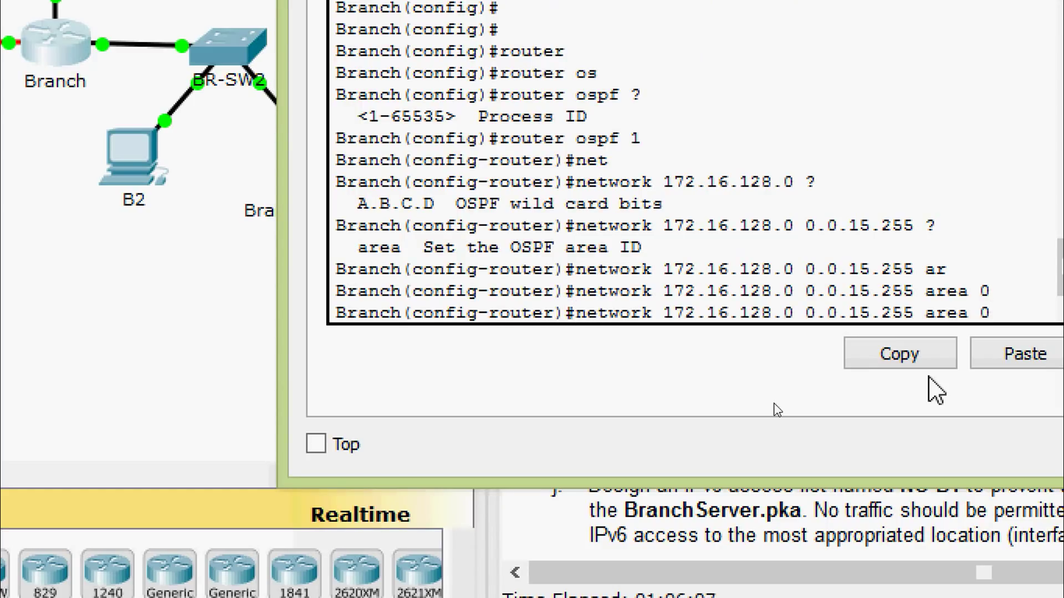
key(Left)
key(Left)
key(Left)
key(Left)
key(Left)
key(Left)
key(Left)
key(Left)
key(Left)
key(Left)
key(Left)
key(Left)
key(Left)
key(Left)
key(Left)
key(Left)
key(Left)
key(Left)
key(Left)
key(Left)
key(BackSpace)
key(BackSpace)
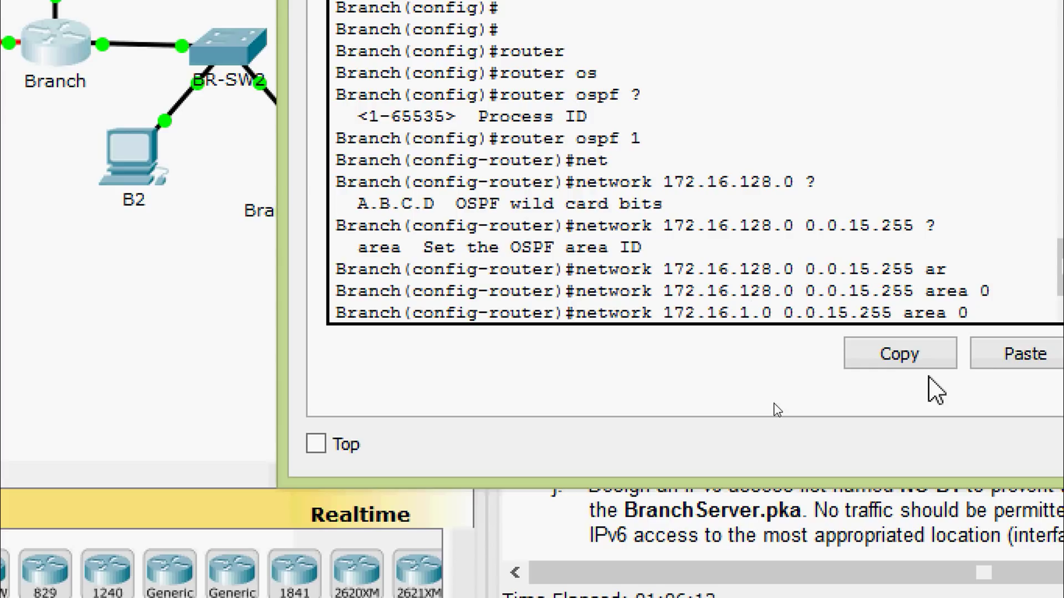
text(44)
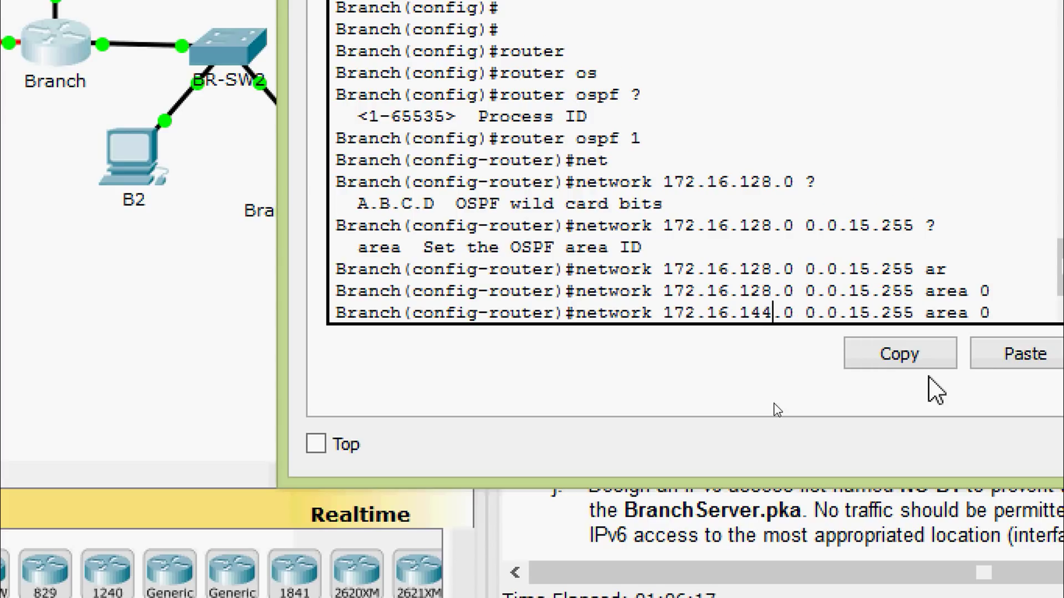
key(Return)
Advertise the serial link network 192.168.0.0 with wildcard mask 0.0.0.3 in OSPF area 0 on Branch
text(net)
key(Tab)
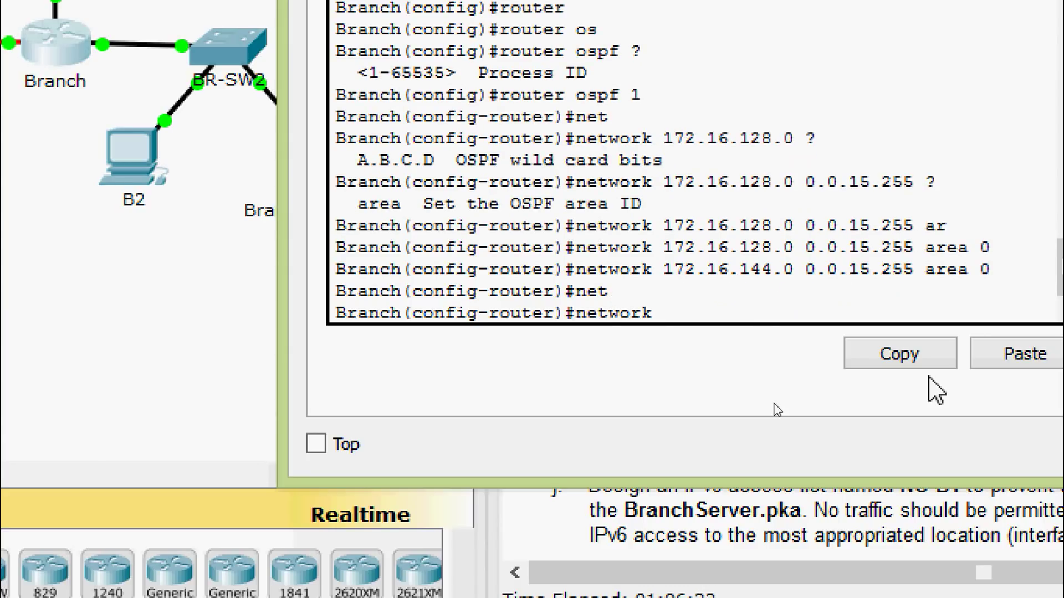
text(192.168.0.0)
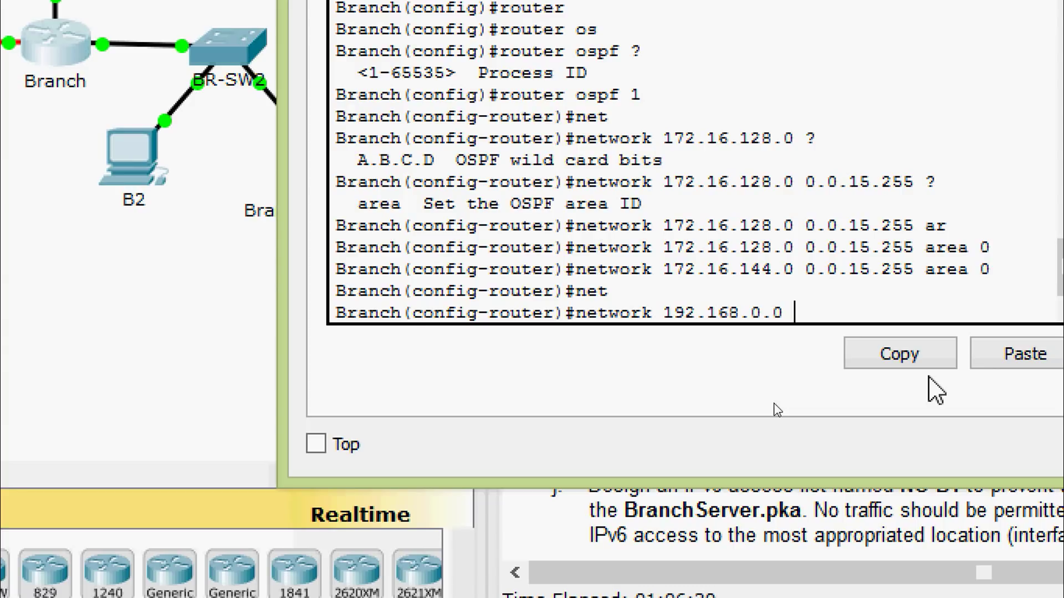
text(0.0.0.3 are)
key(Tab)
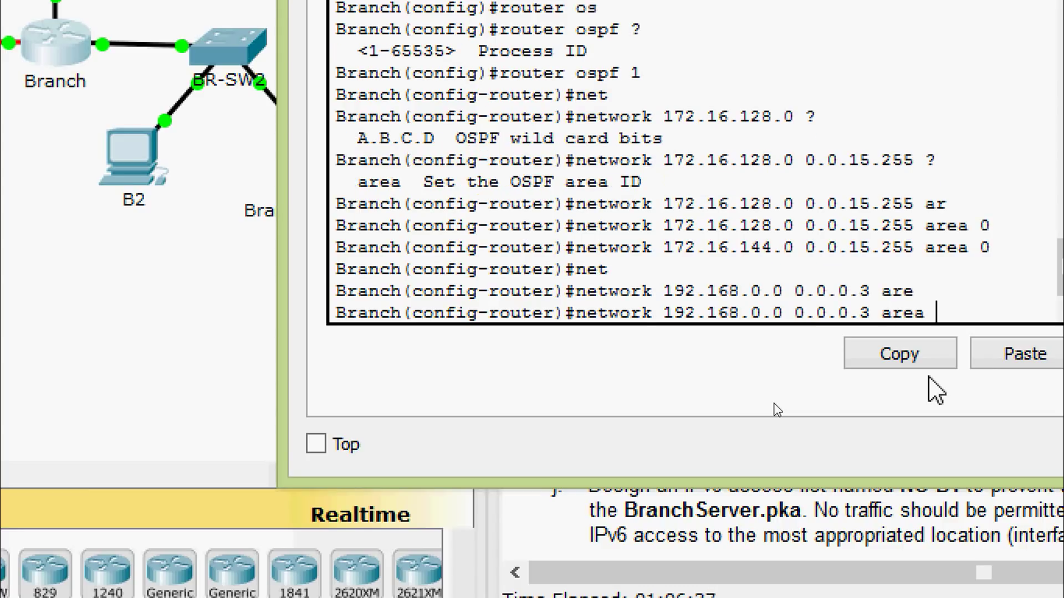
text(0)
key(Return)
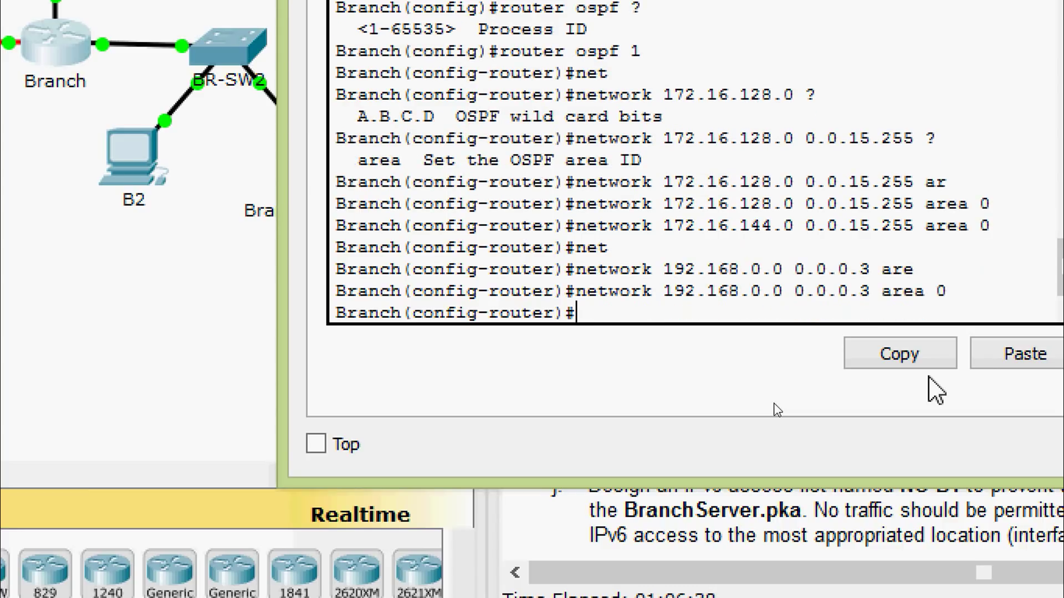
Make GigabitEthernet 0/0 a passive interface in Branch's OSPF process
text(pas)
key(Tab)
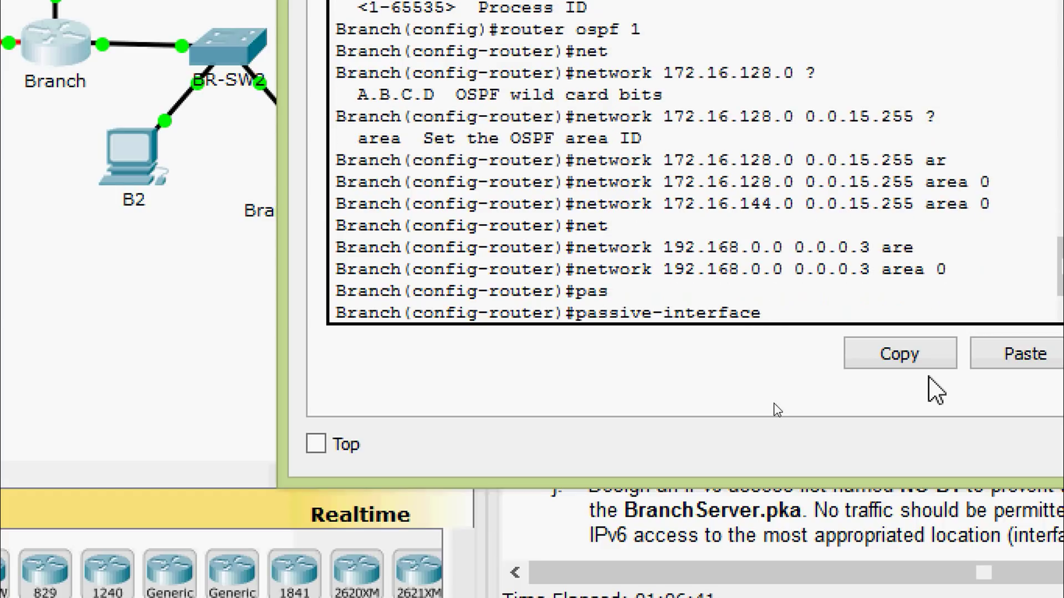
text(gi)
key(Tab)
text(0/0)
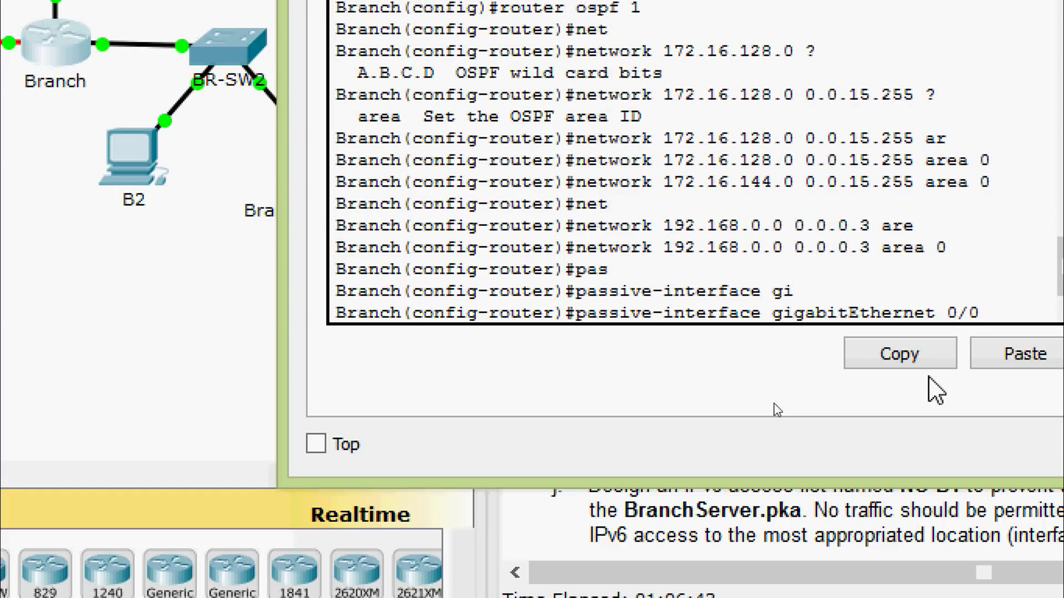
key(Return)
Make GigabitEthernet 0/1 a passive interface in Branch's OSPF process
text(pas)
key(Tab)
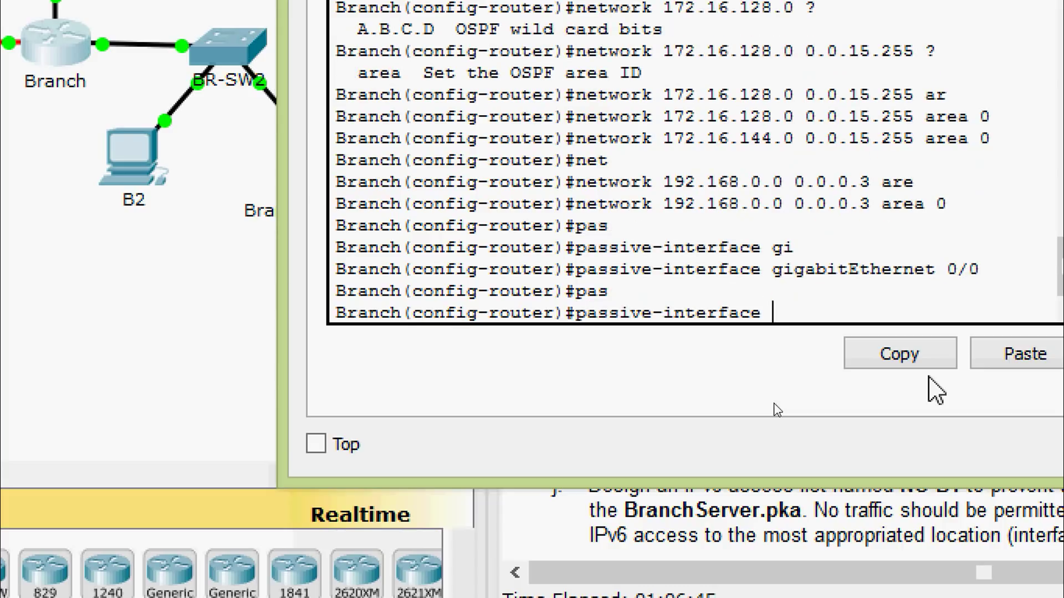
text(gi)
key(Tab)
text(0/1)
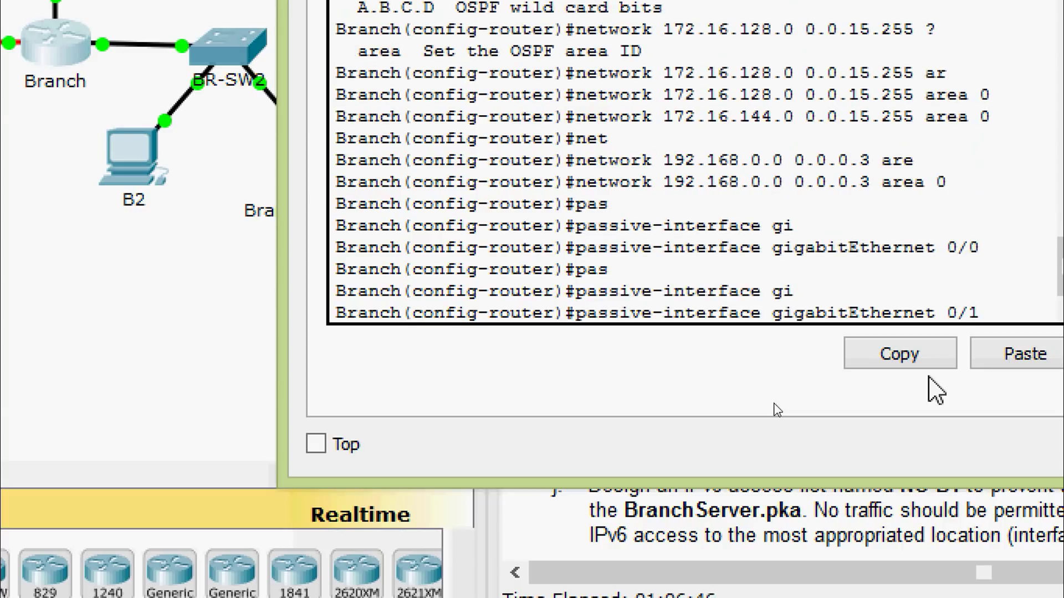
key(Return)
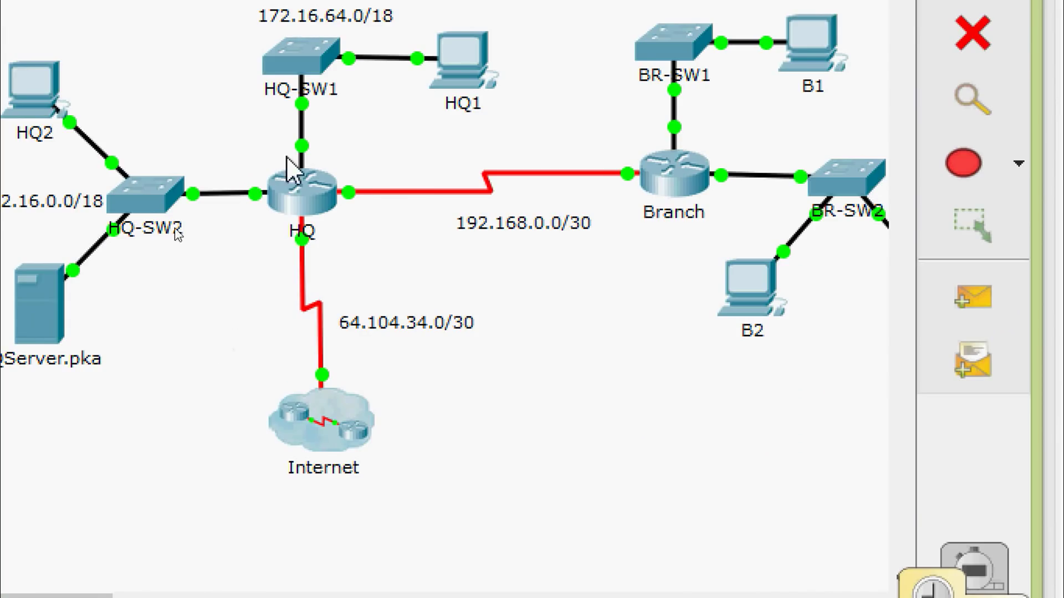
Check the port labels on HQ's LAN links in the topology and open the HQ router's command line
mouse_move(261, 209)
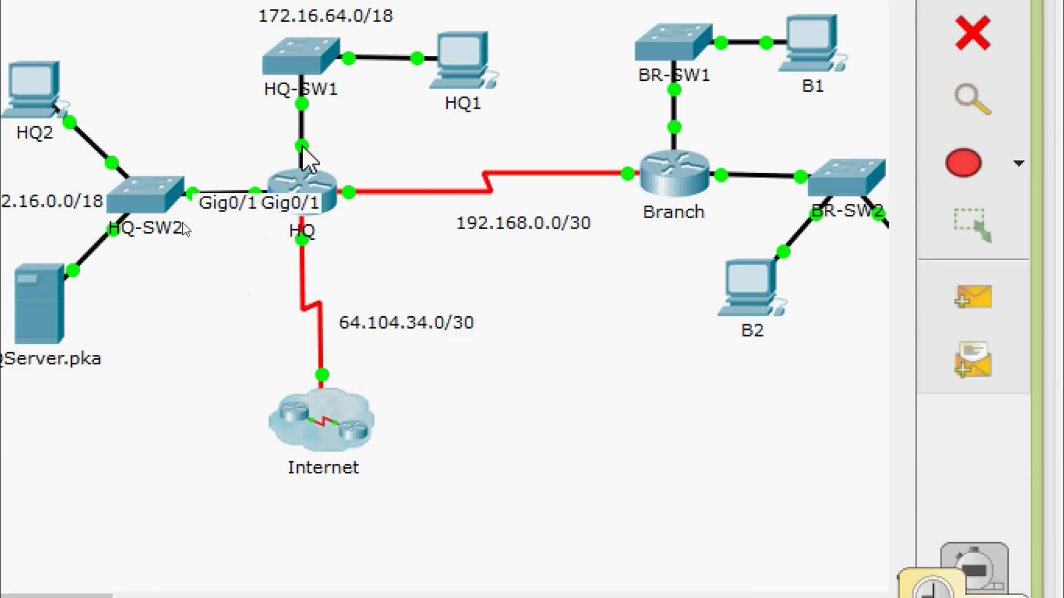
mouse_move(308, 159)
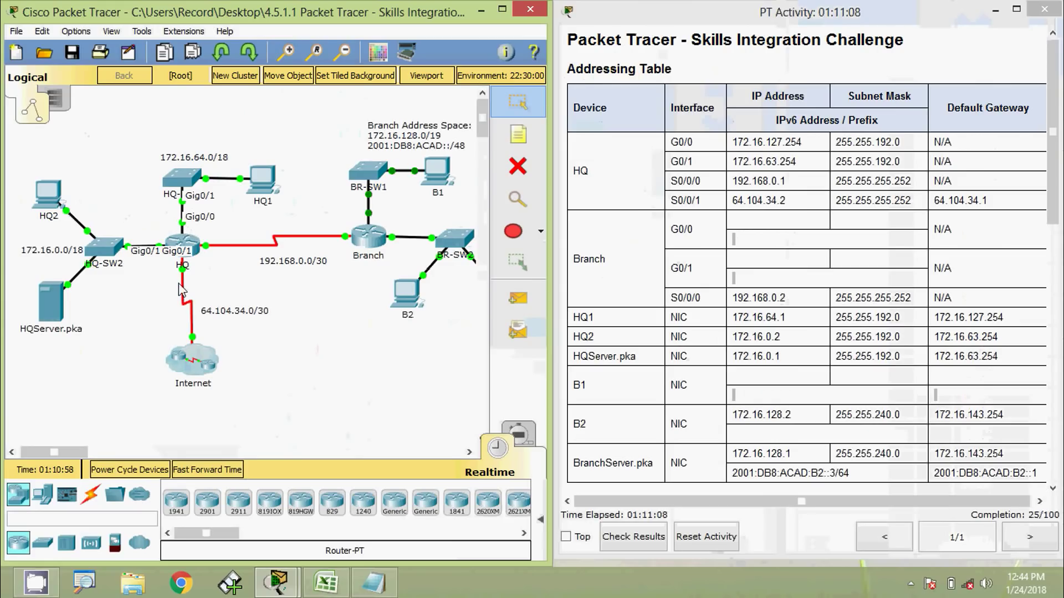
click(178, 248)
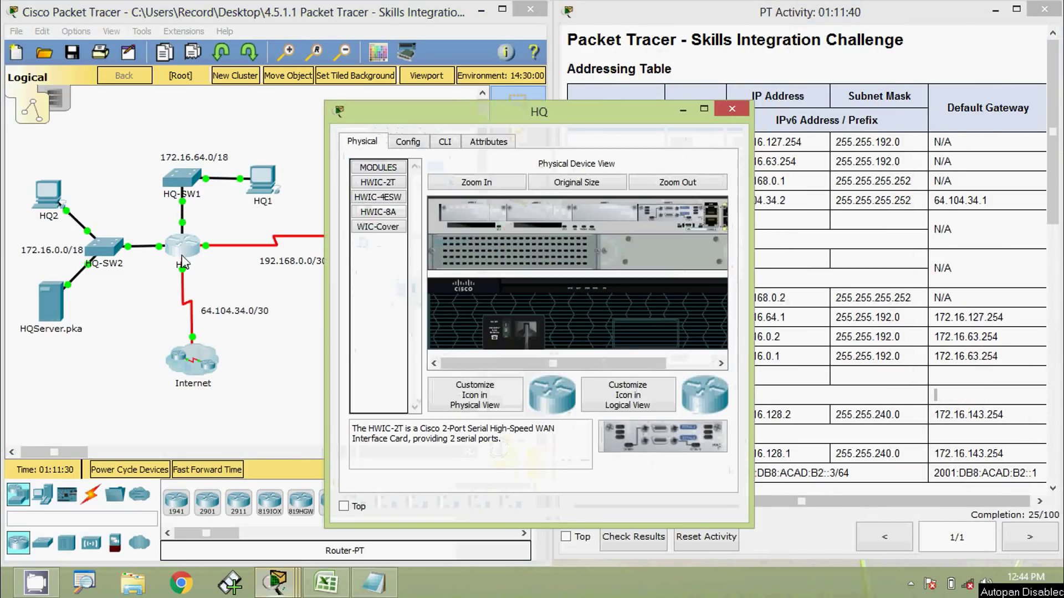
drag(428, 118, 617, 37)
click(597, 102)
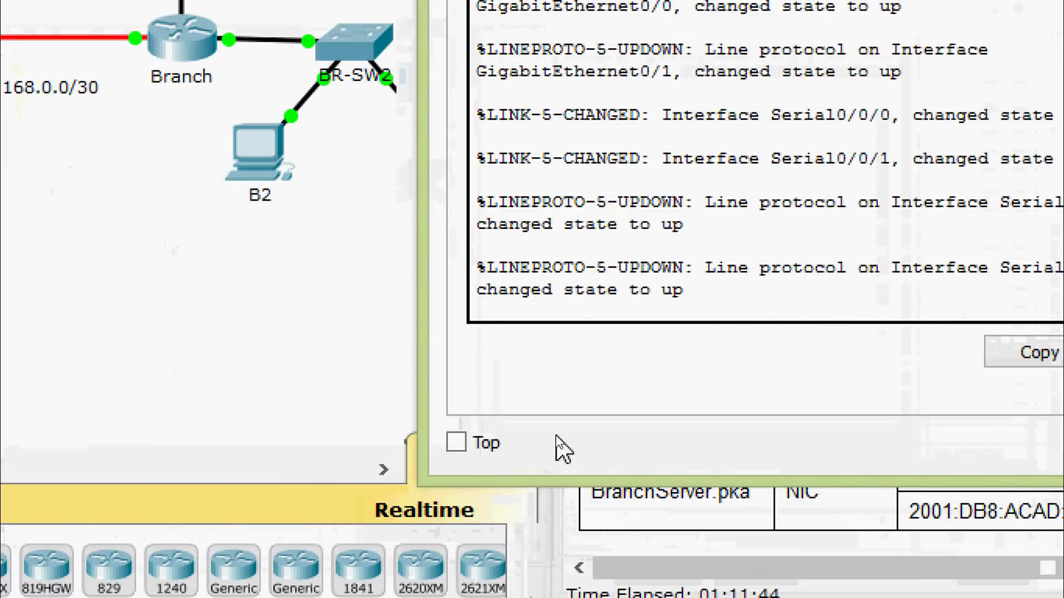
Enter privileged EXEC mode on HQ and go into global configuration mode
key(Return)
text(ena)
key(Tab)
key(Return)
text(conf)
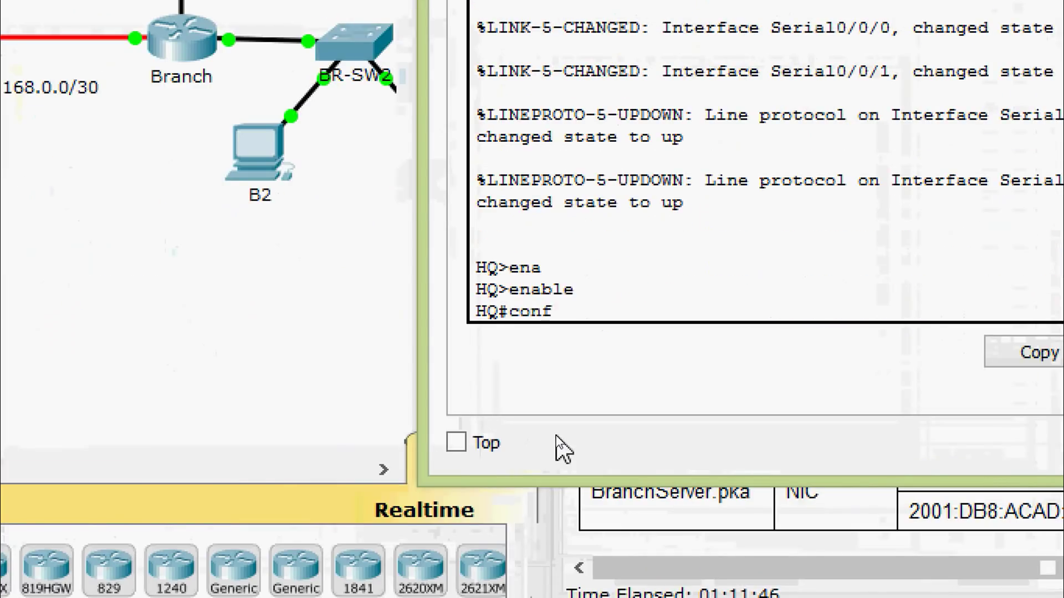
key(Tab)
text(t)
key(Tab)
key(Return)
key(Return)
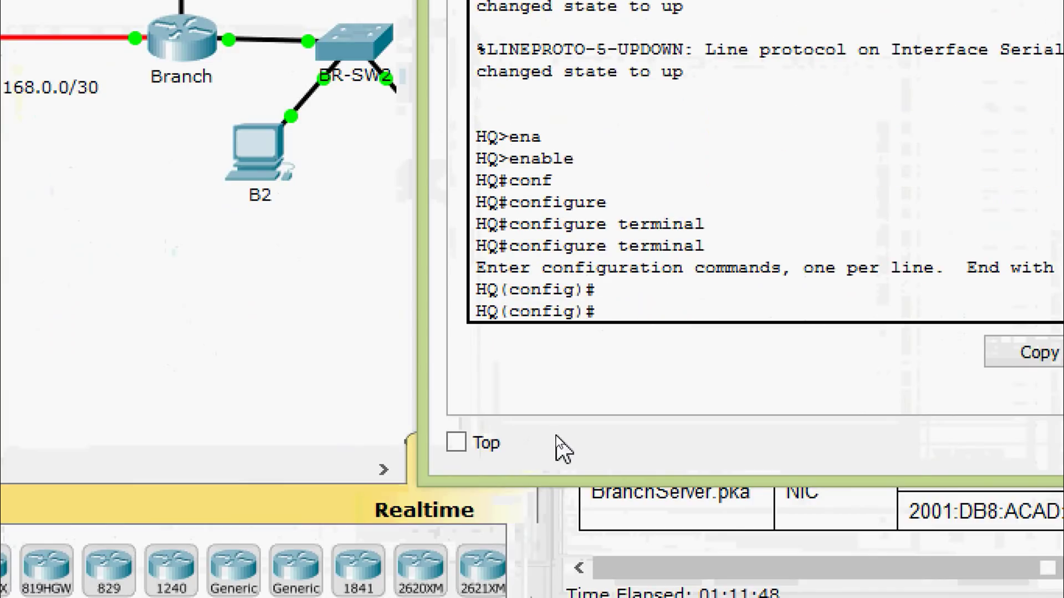
Enter OSPF router configuration on HQ with process ID 1
text(router)
key(Tab)
text(os)
key(Tab)
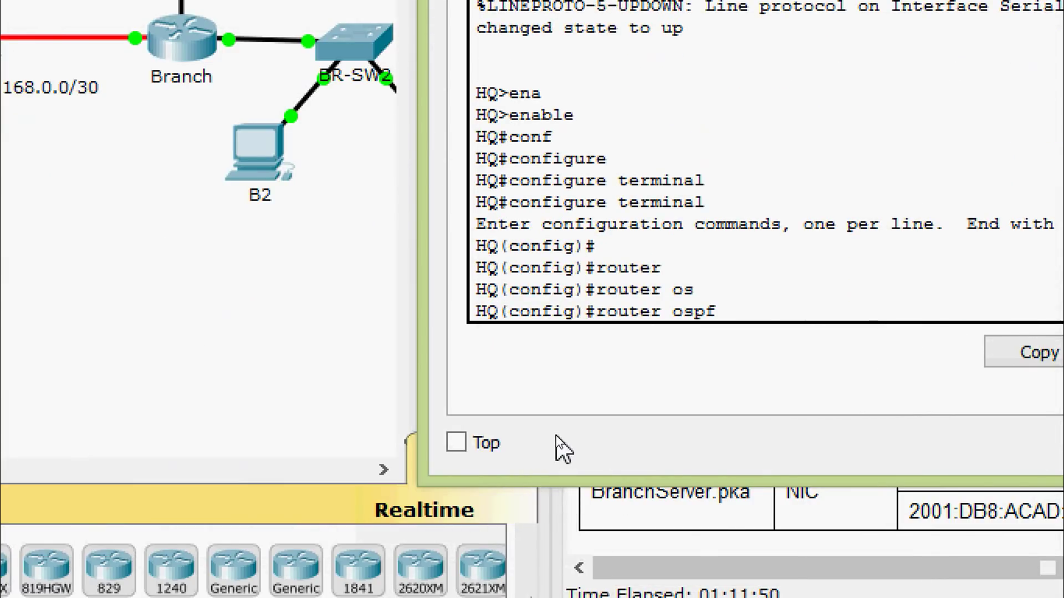
text(1)
key(Return)
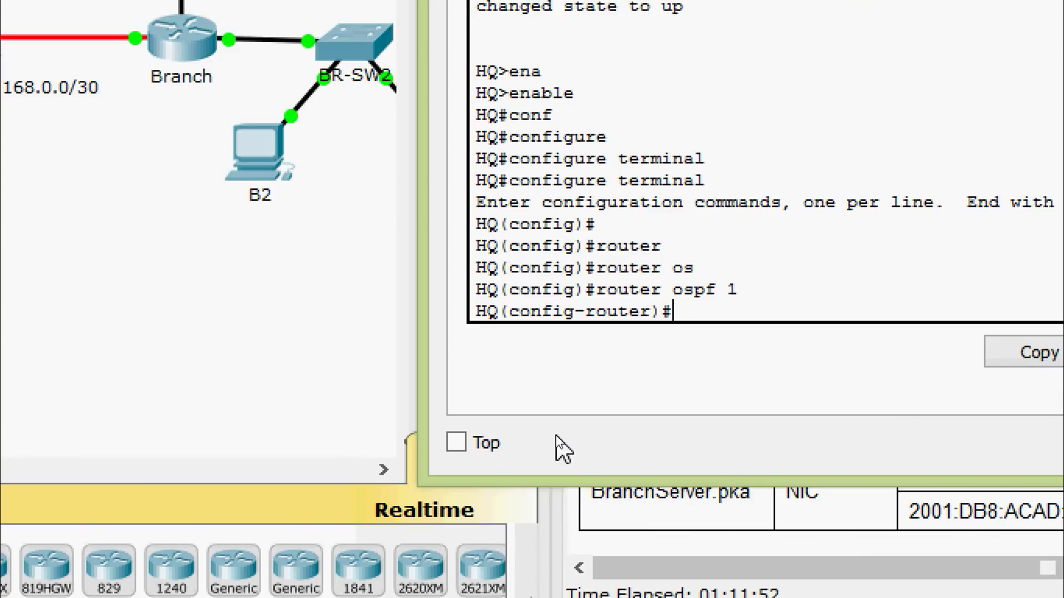
Advertise network 172.16.64.0 with wildcard mask 0.0.63.255 in OSPF area 0 on HQ, consulting the command help for the arguments
text(net)
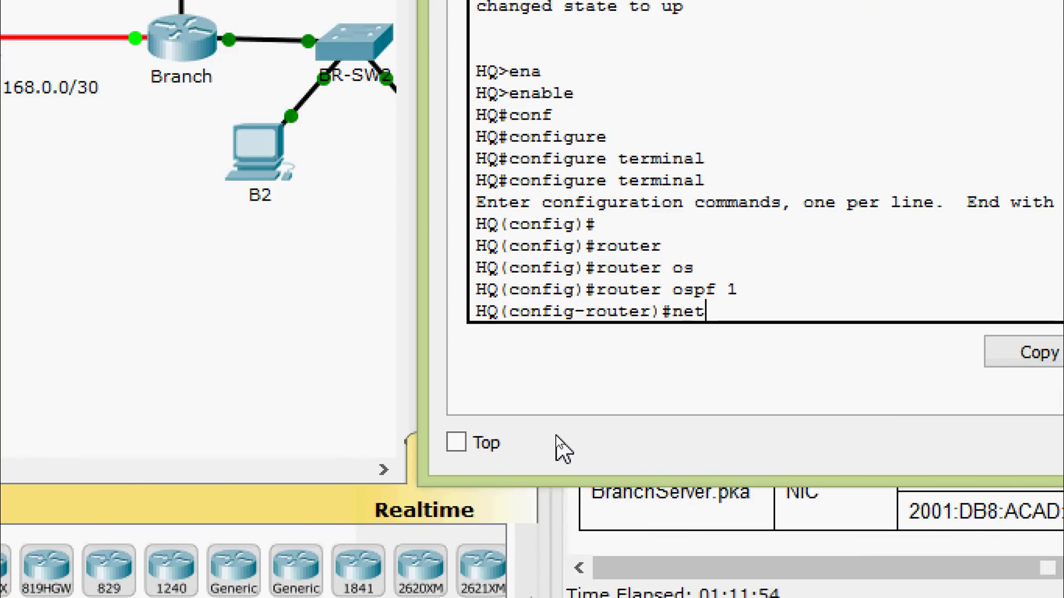
key(Tab)
text(172.16)
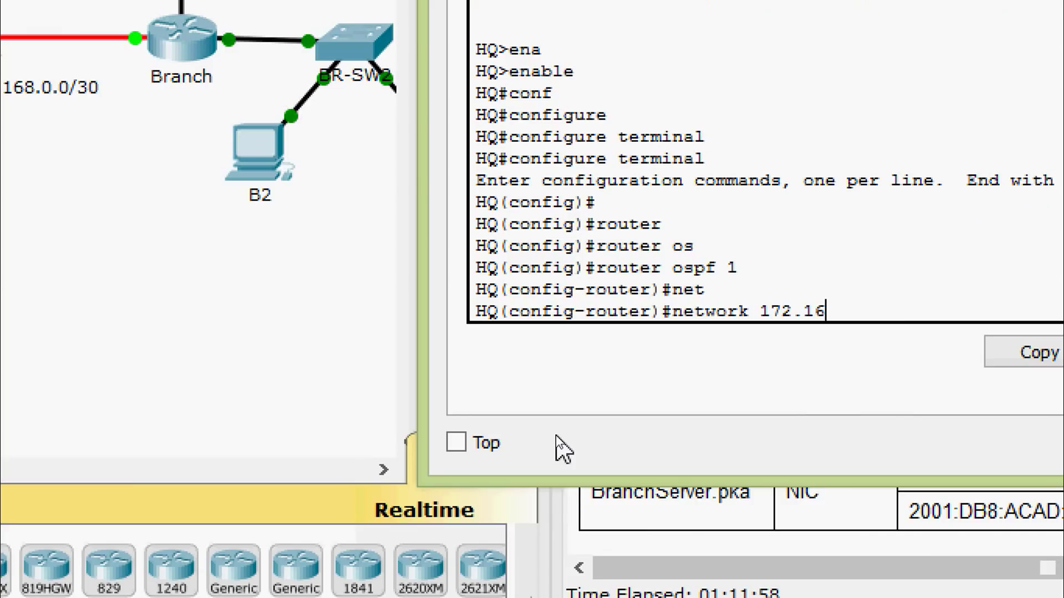
text(.)
text(64.0)
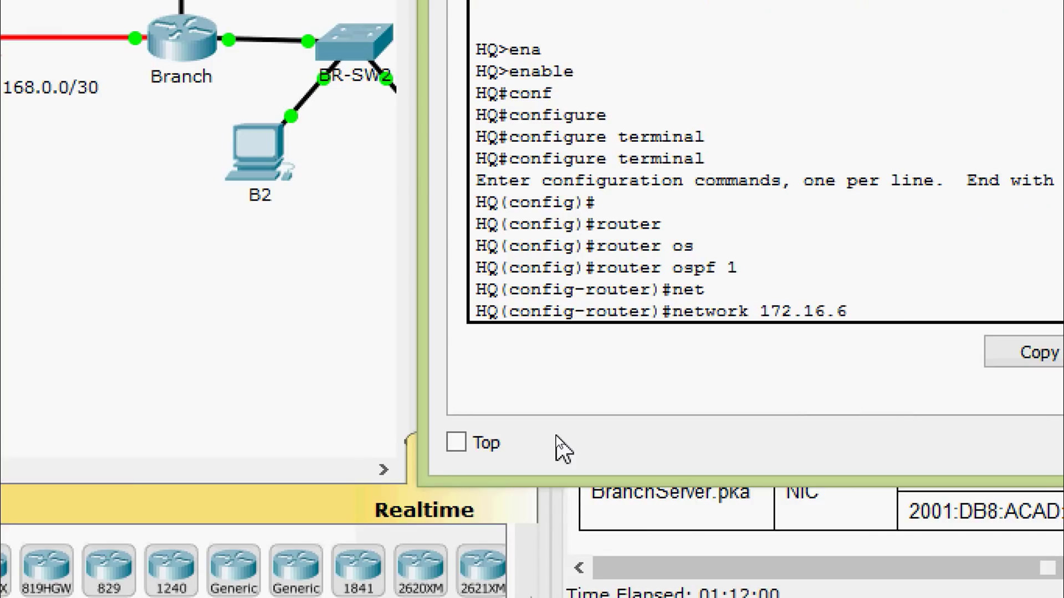
text( ?)
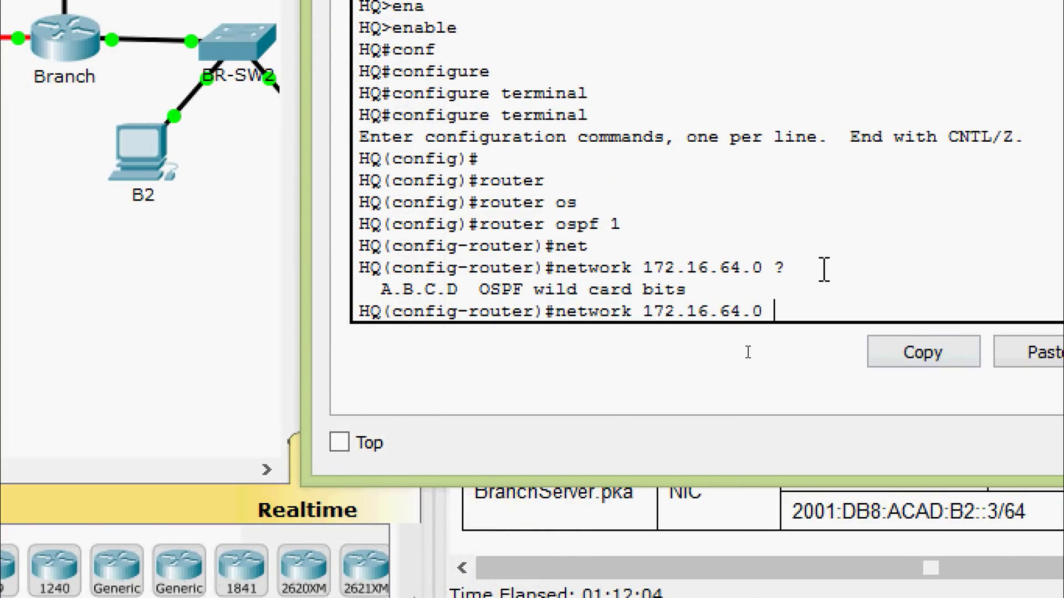
text(0.0.63)
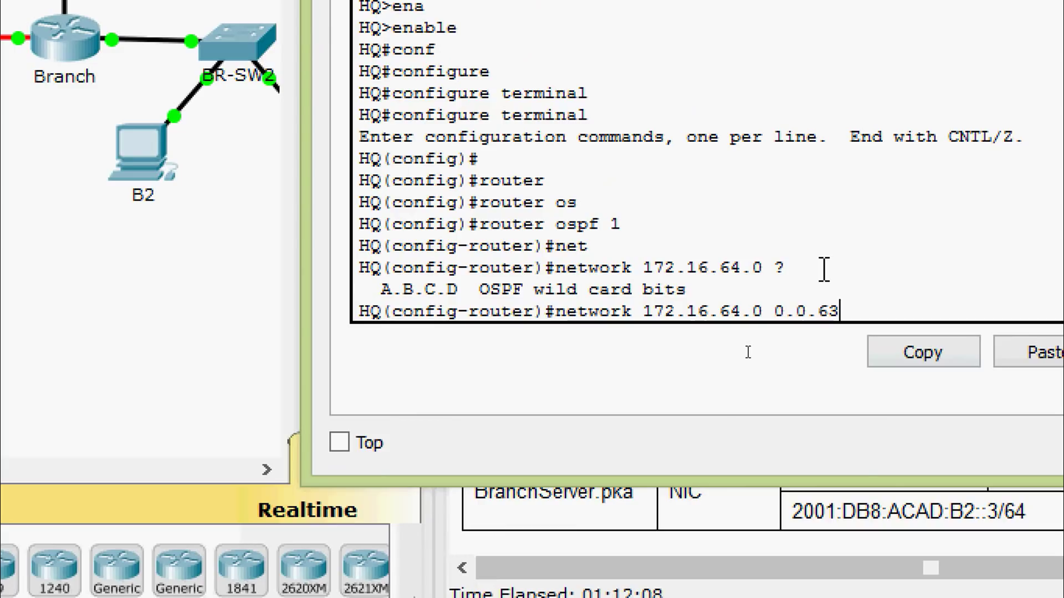
text(.255 )
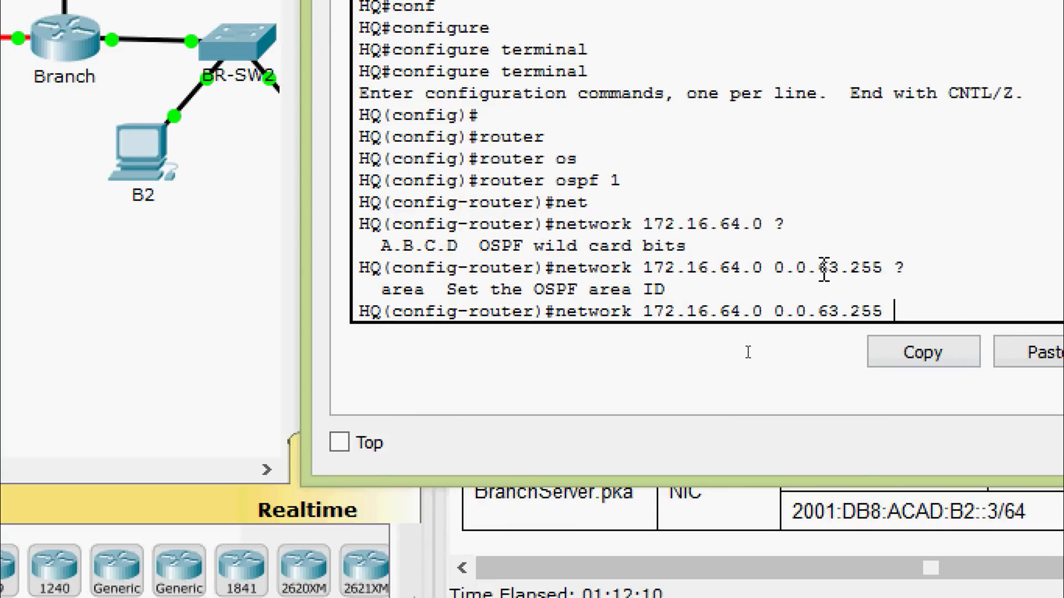
text(?are)
key(Tab)
text(0)
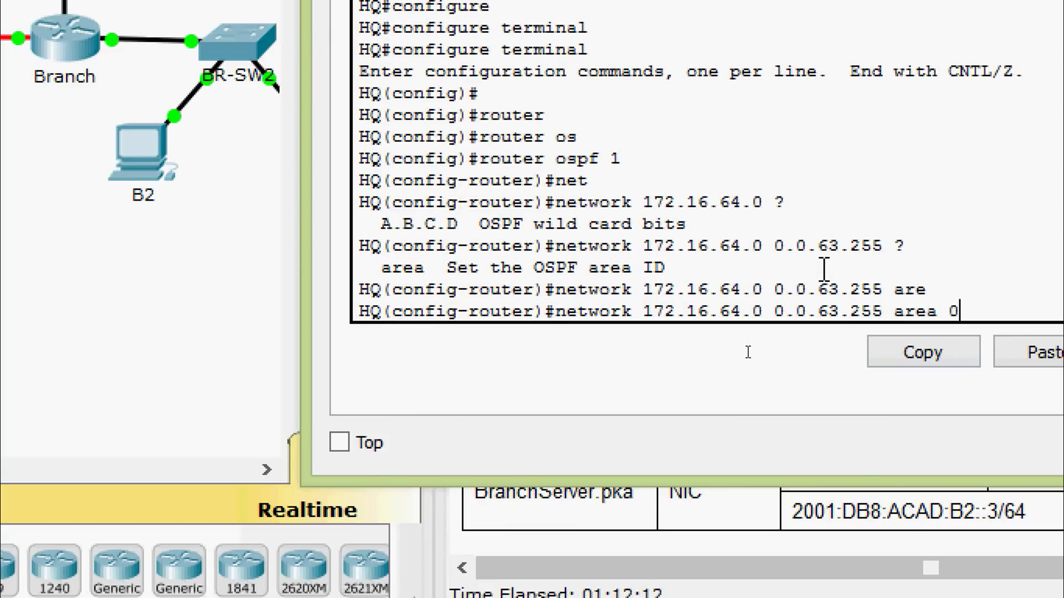
key(Return)
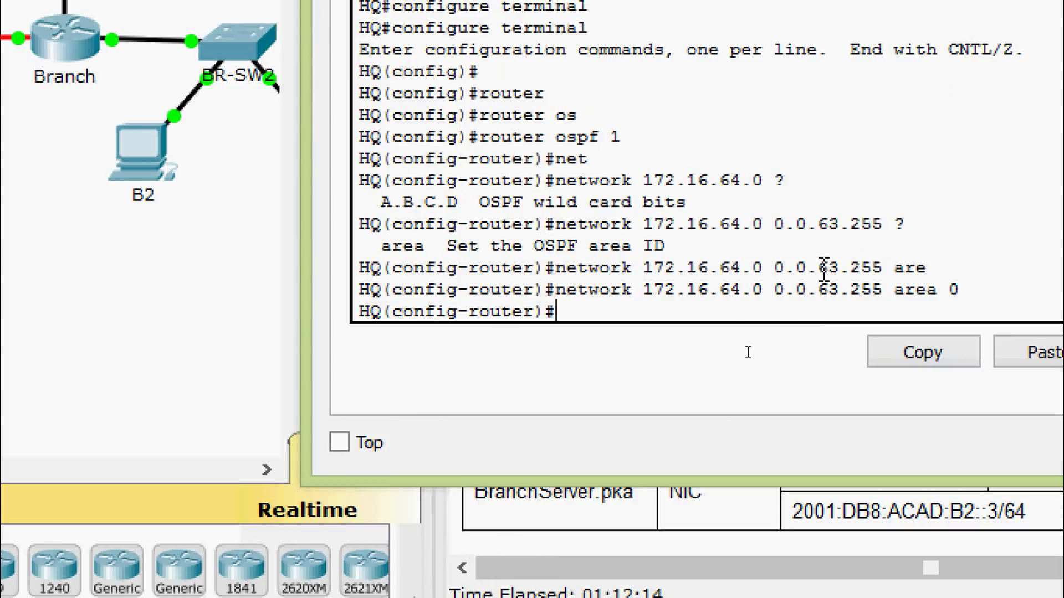
Reuse the previous network command on HQ to advertise 172.16.0.0 with wildcard mask 0.0.63.255 in OSPF area 0
key(Up)
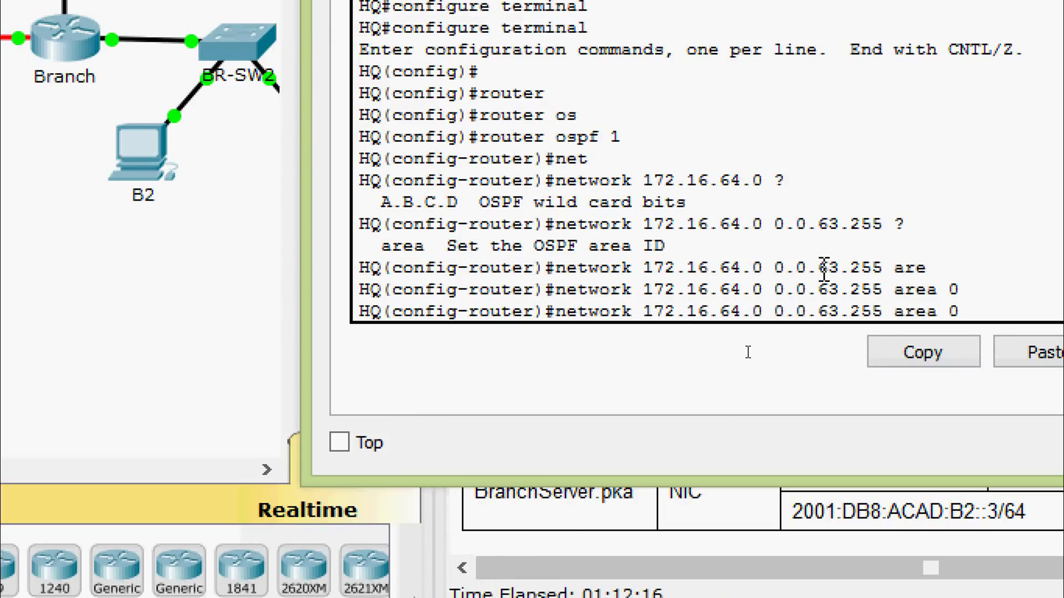
key(Left)
key(Left)
key(Left)
key(Left)
key(Left)
key(Left)
key(Left)
key(Left)
key(Left)
key(Left)
key(Left)
key(Left)
key(Left)
key(Left)
key(Left)
key(Left)
key(Left)
key(Left)
key(Left)
key(Left)
key(BackSpace)
key(BackSpace)
text(0)
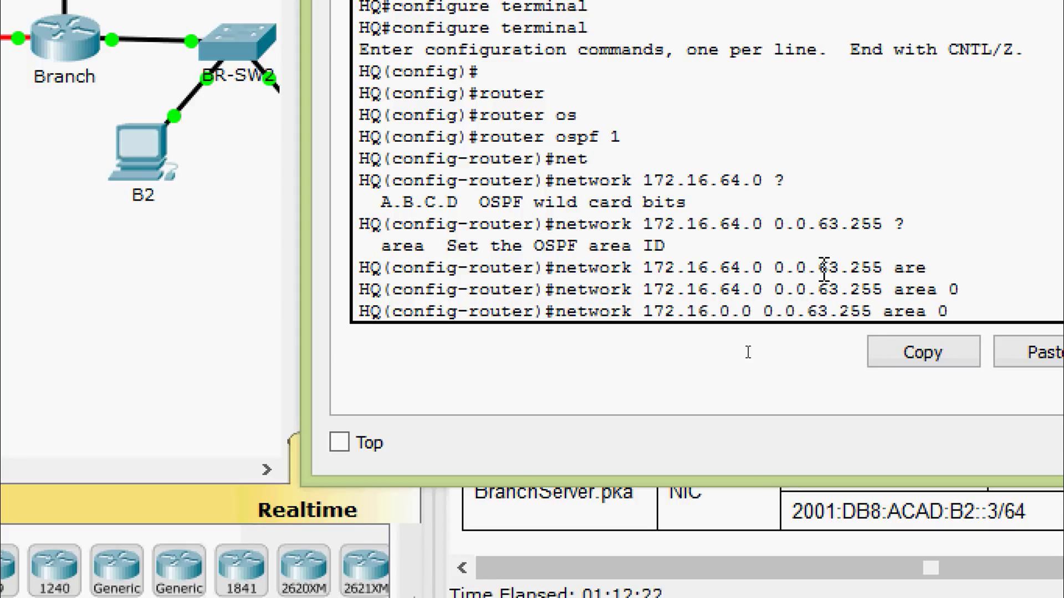
key(Return)
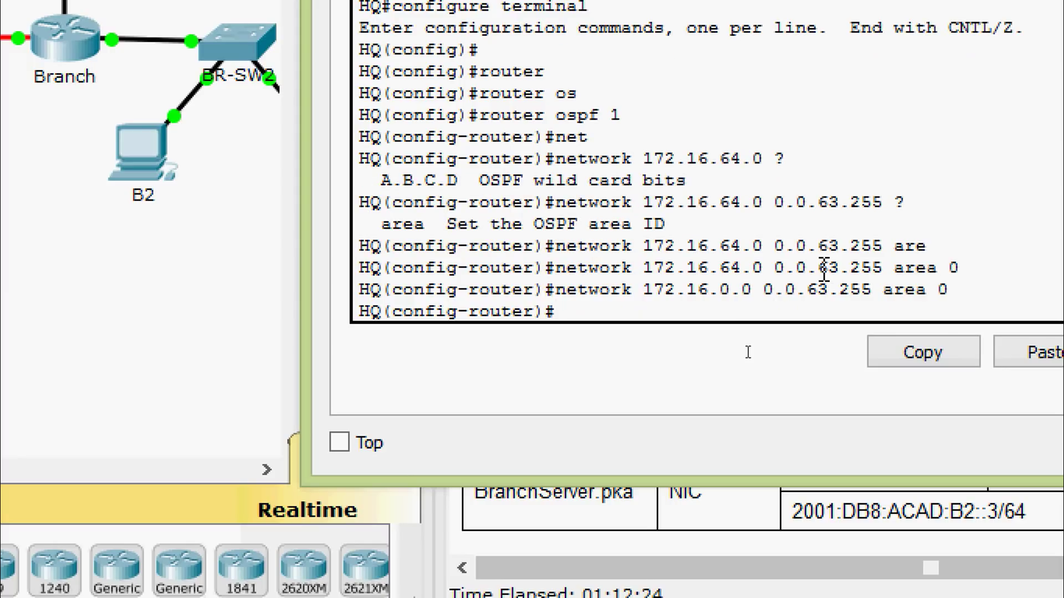
Advertise the serial link network 192.168.0.0 with wildcard mask 0.0.0.3 in OSPF area 0 on HQ
text(net)
key(Tab)
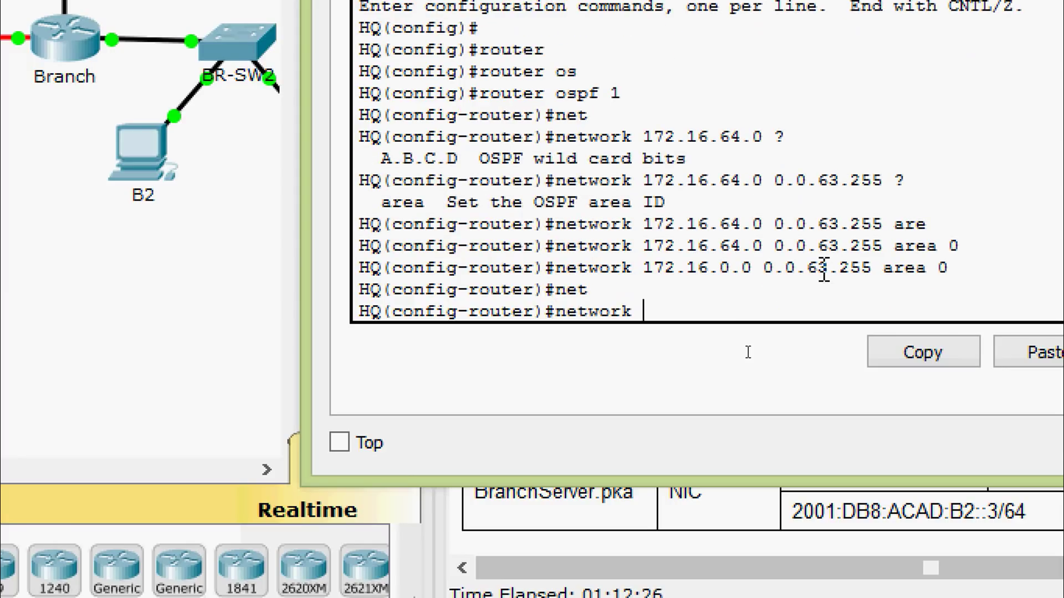
text(192.168)
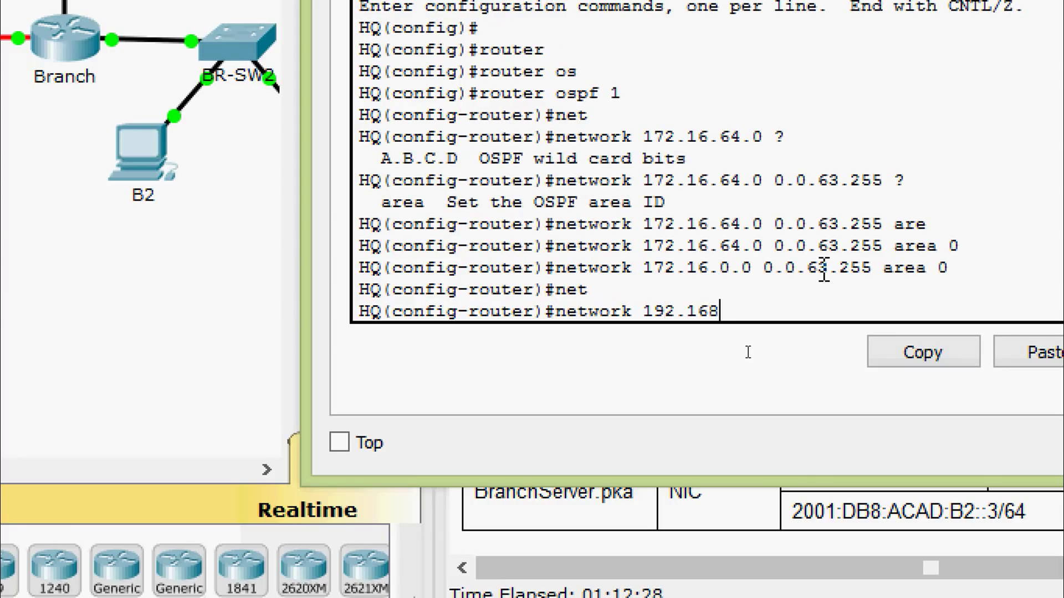
text(.0.0.0.0.)
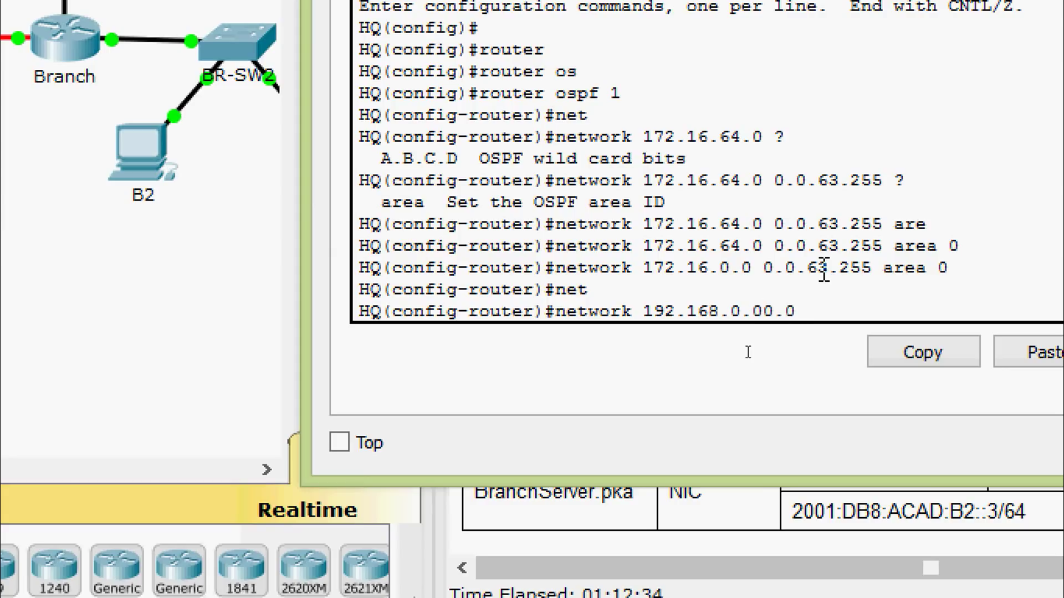
key(BackSpace)
key(BackSpace)
key(BackSpace)
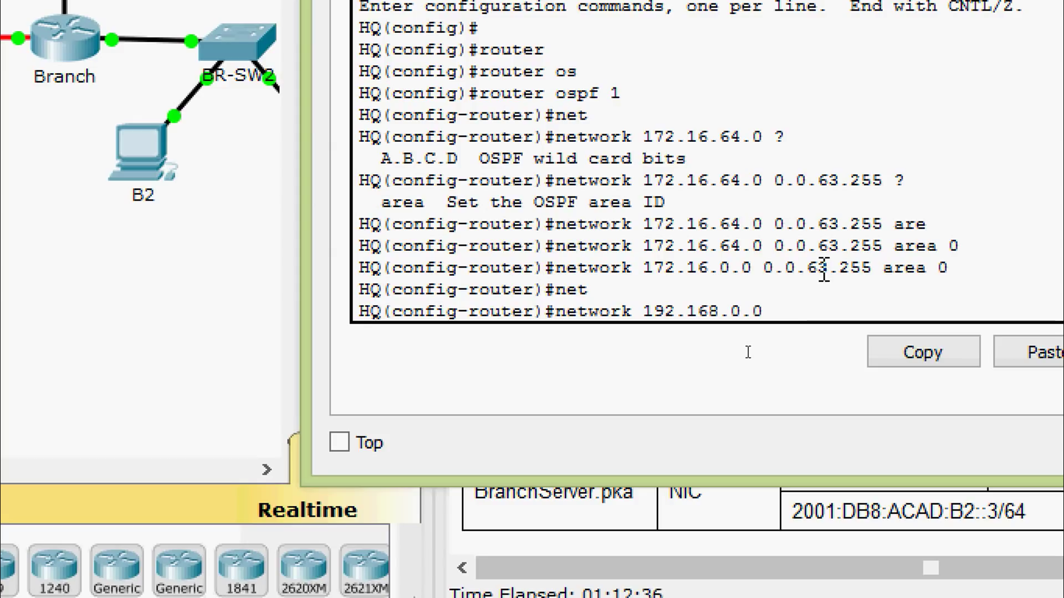
text(0.0.0.3 afre)
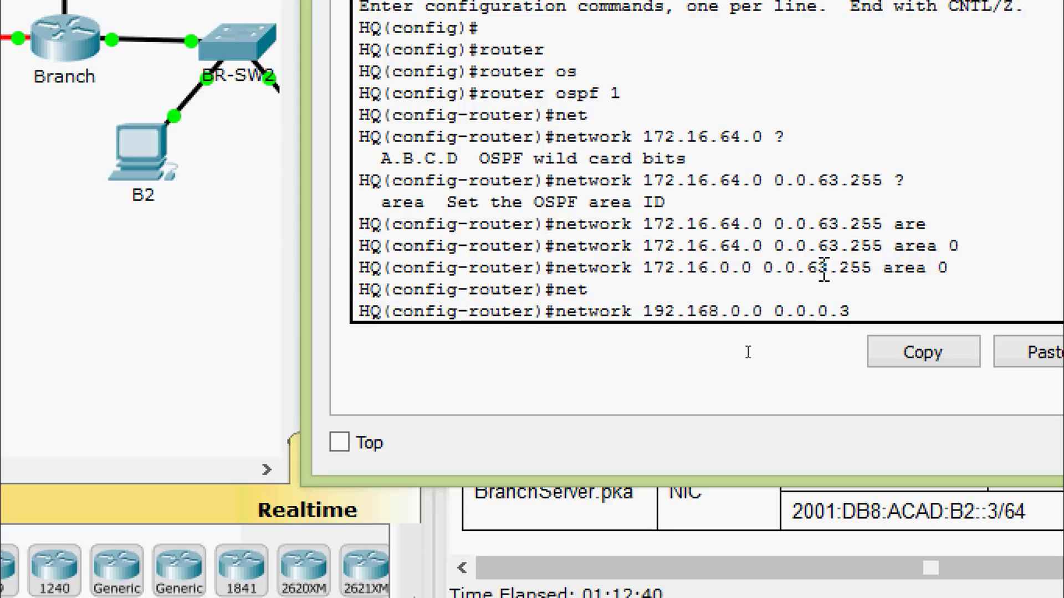
key(Tab)
key(BackSpace)
key(BackSpace)
key(BackSpace)
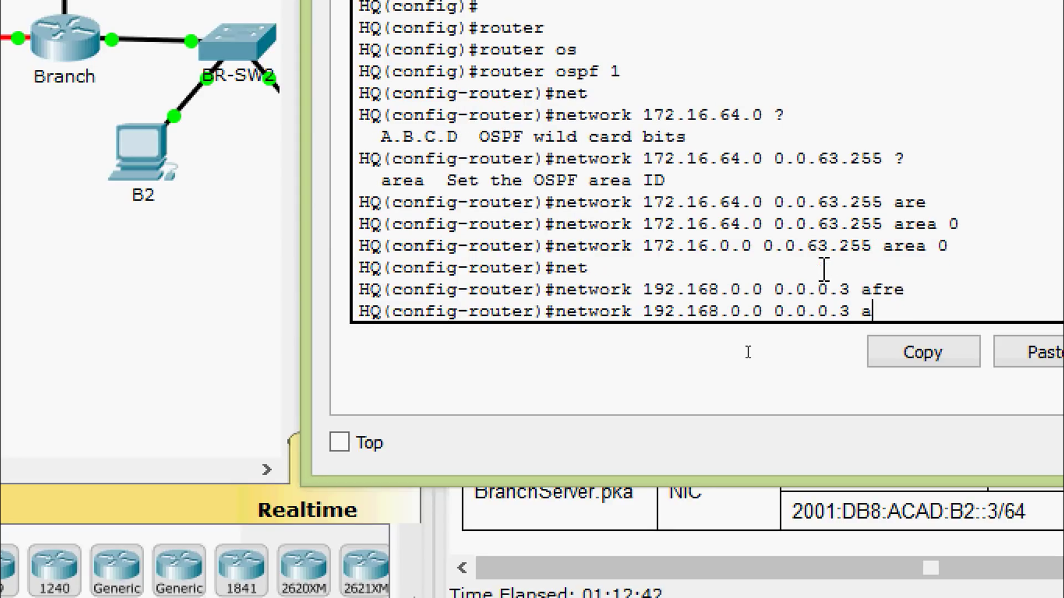
text(re)
key(Tab)
text(0)
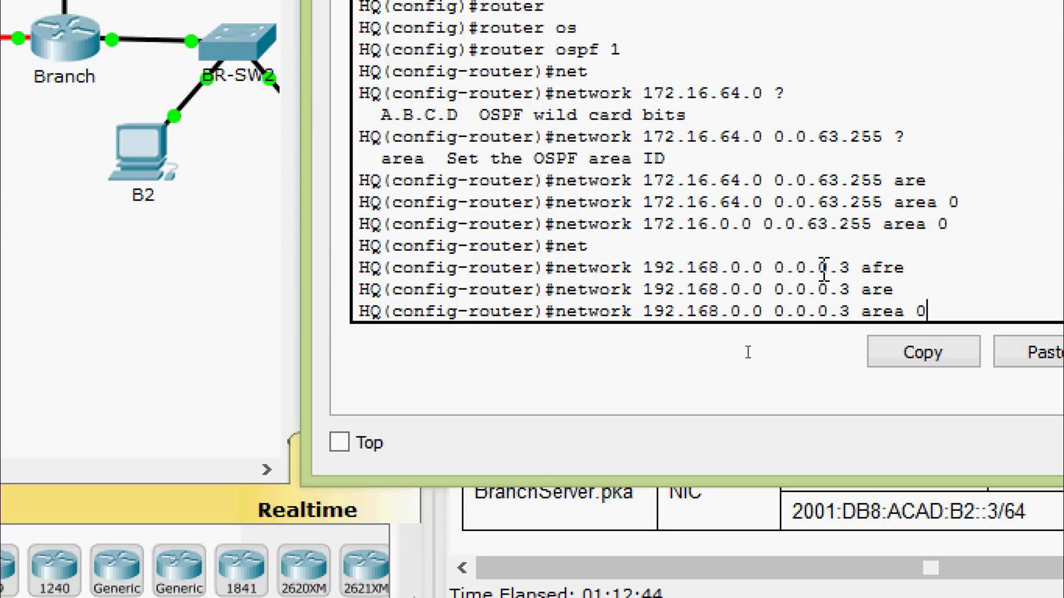
key(Return)
key(Return)
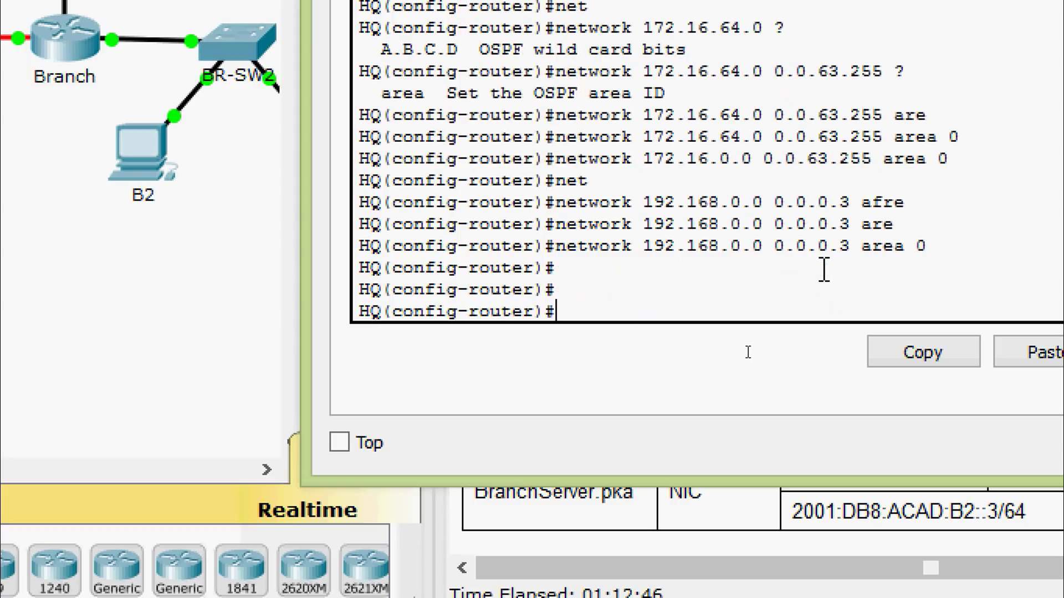
Make GigabitEthernet 0/0 a passive interface in HQ's OSPF process
text(pas)
key(Tab)
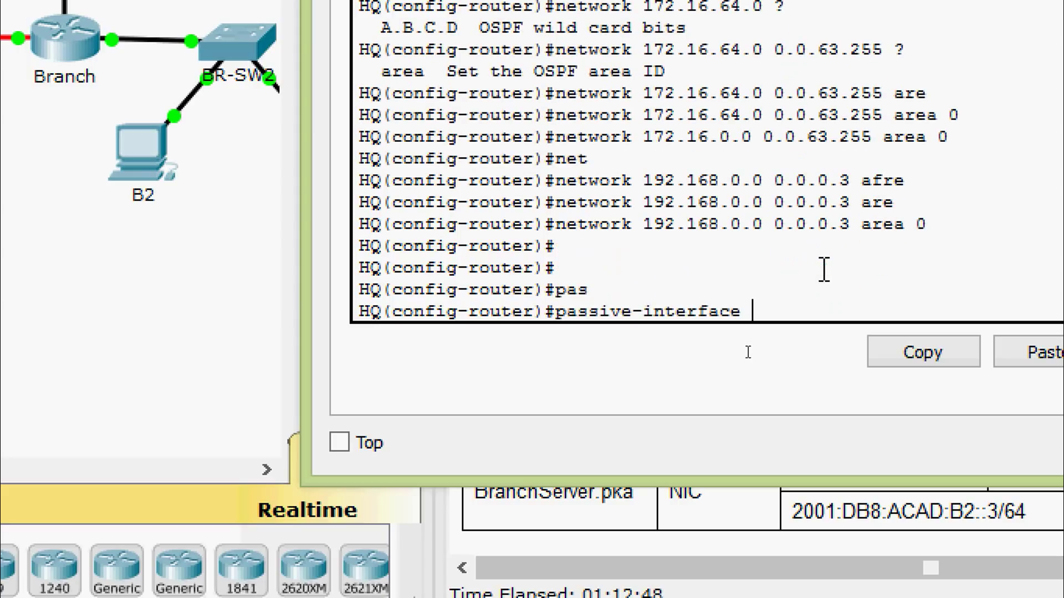
text(gi)
key(Tab)
text(0)
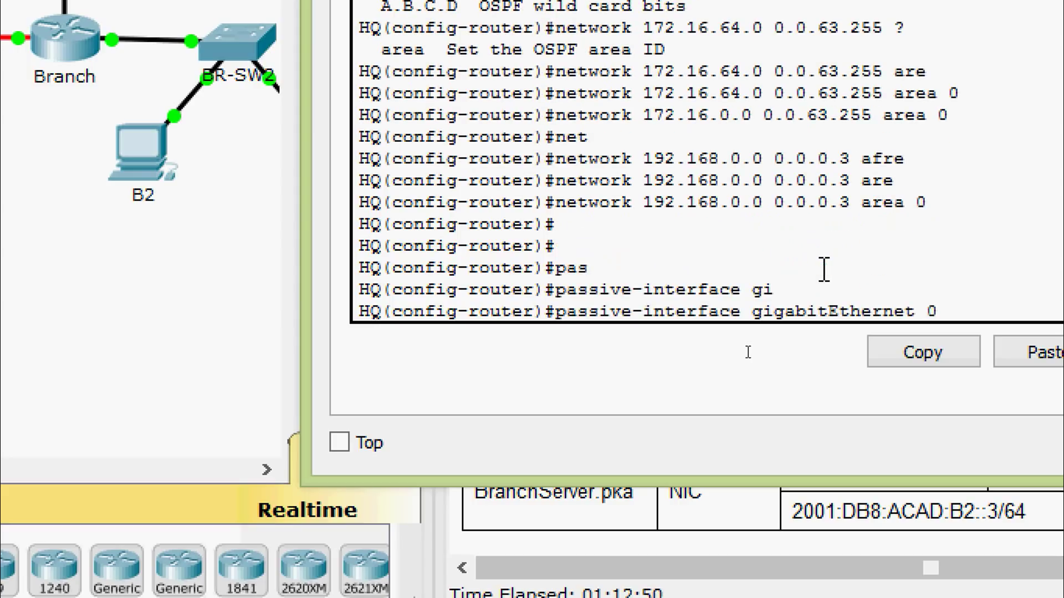
text(/0)
key(Return)
Make GigabitEthernet 0/1 a passive interface in HQ's OSPF process
text(pas)
key(Tab)
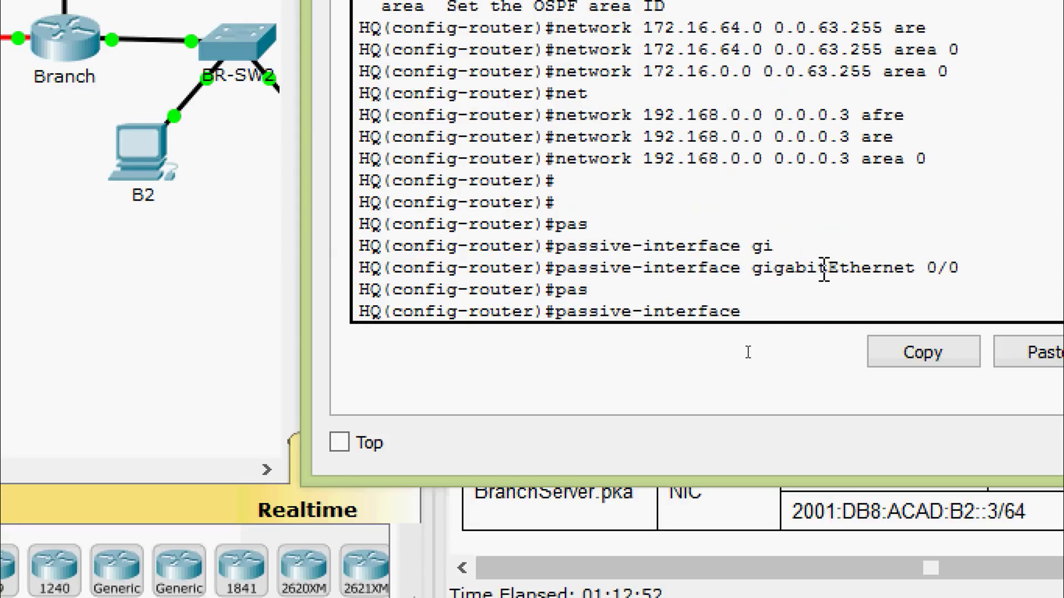
text(gi)
key(Tab)
text(0/1)
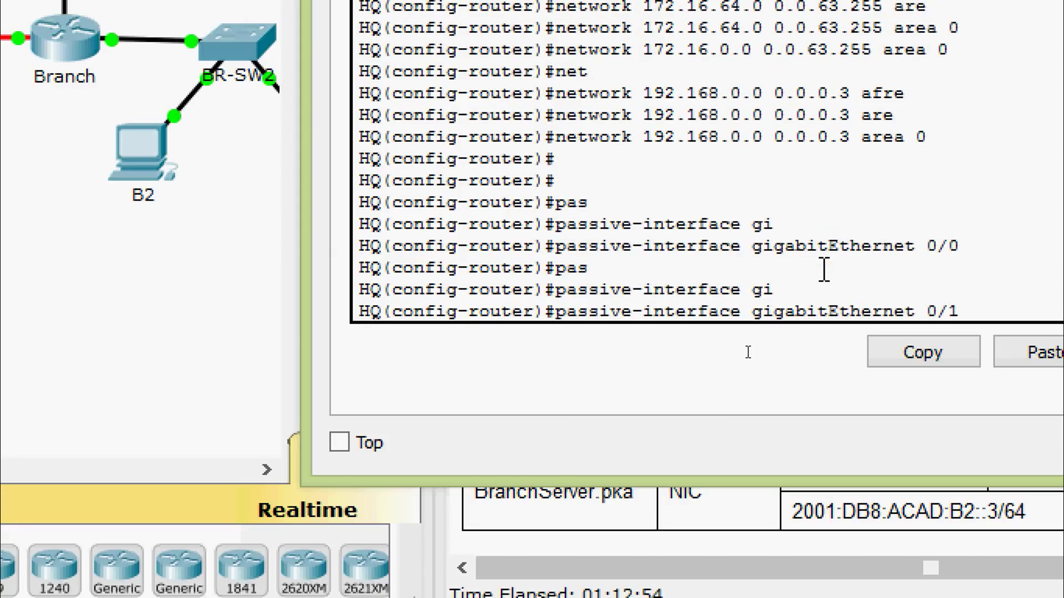
key(Return)
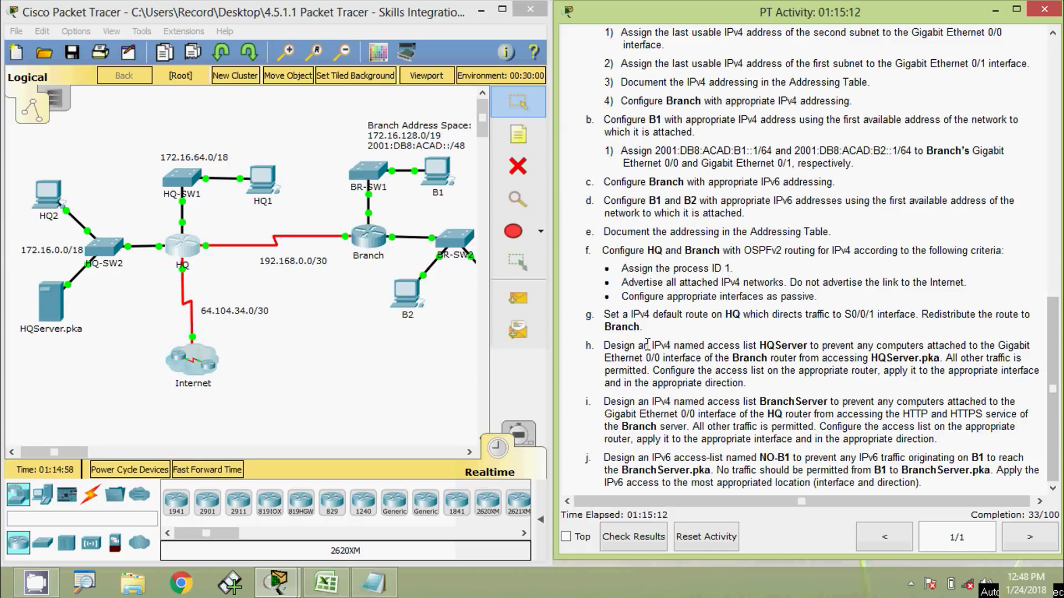
Redistribute the default route through HQ's OSPF process with default-information originate
click(346, 346)
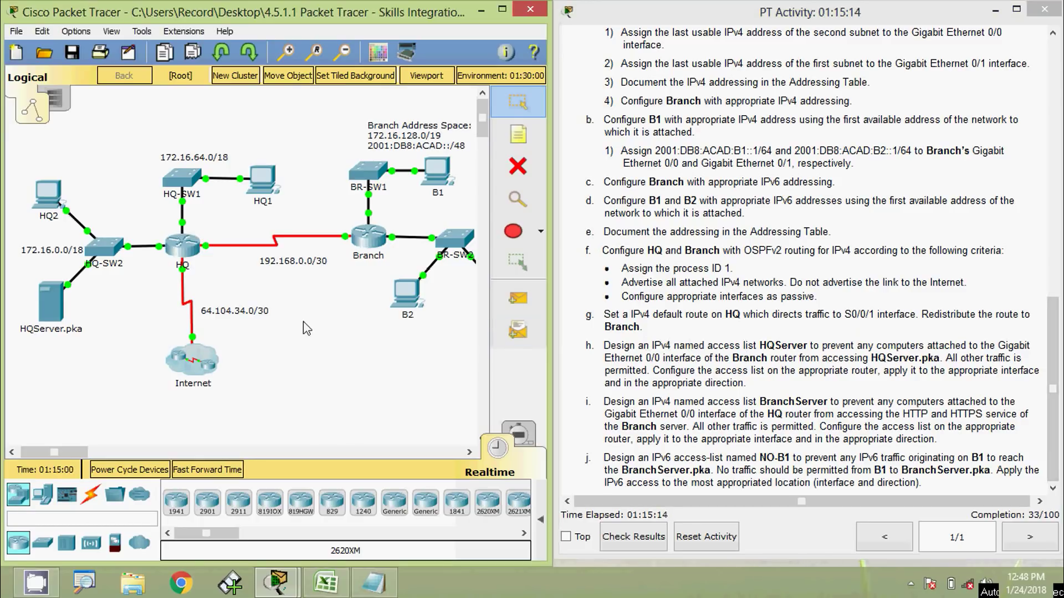
click(186, 256)
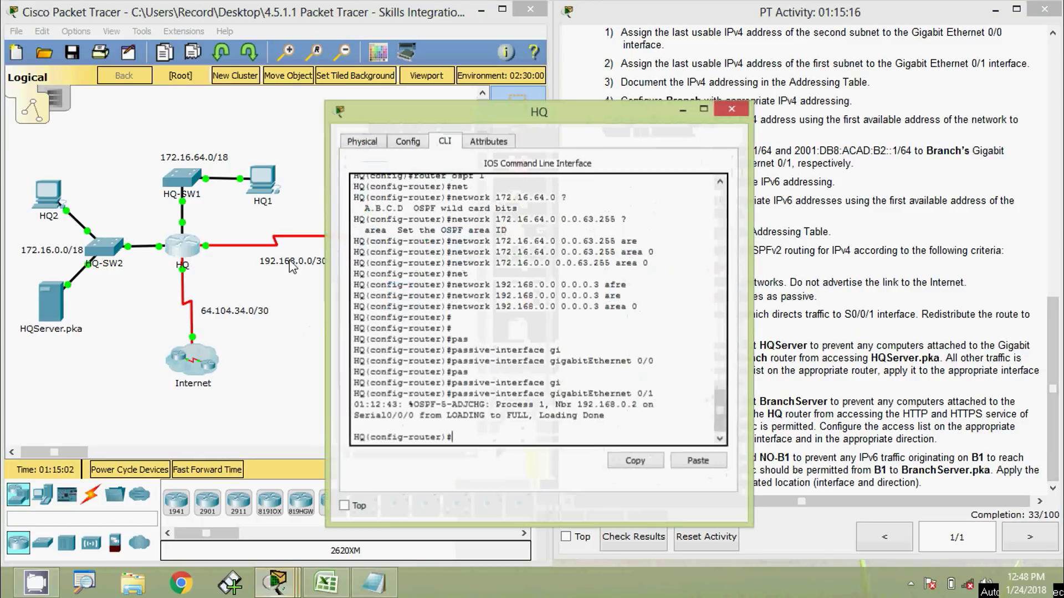
drag(504, 95, 642, 38)
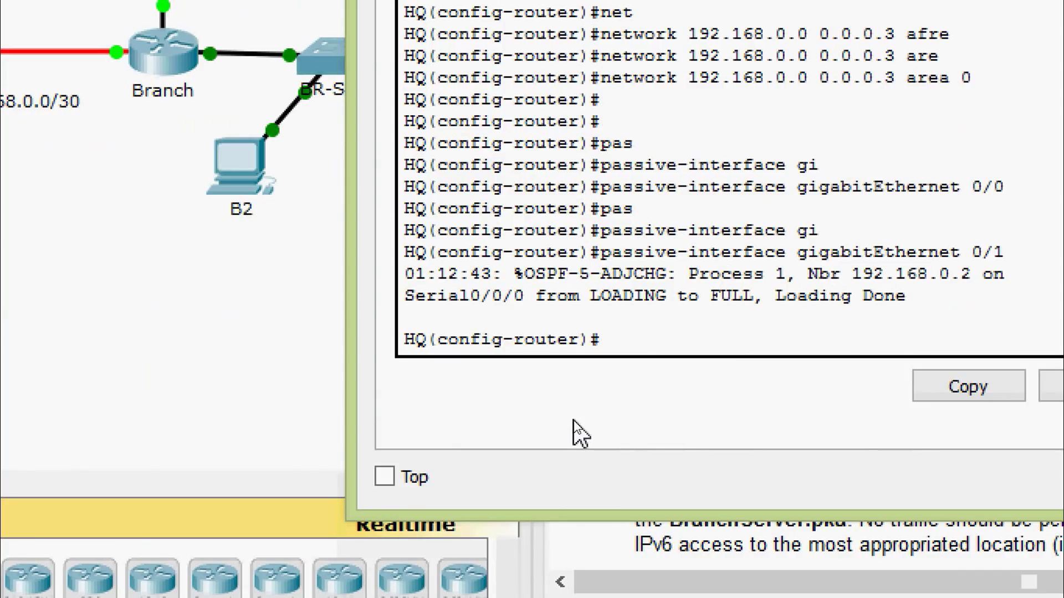
text(de)
key(Tab)
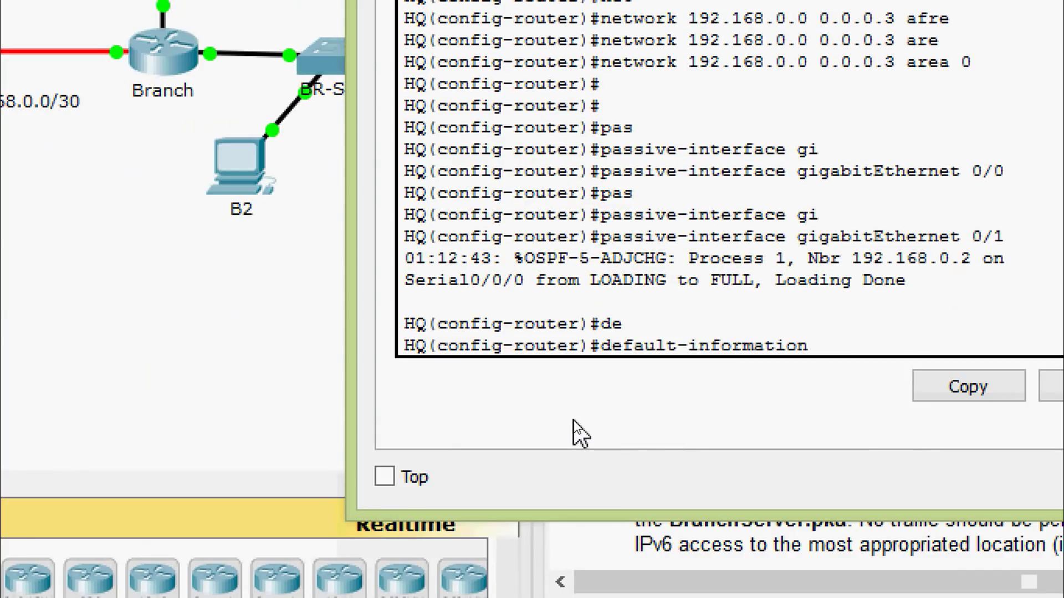
text(ori)
key(Tab)
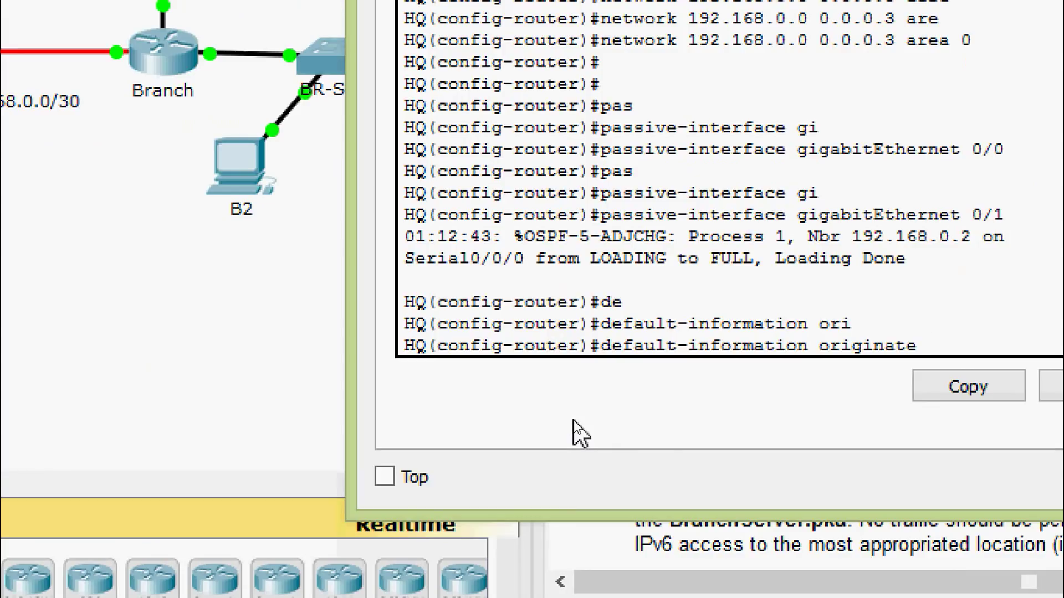
key(Return)
key(Return)
Leave OSPF configuration on HQ and add a static default route 0.0.0.0 0.0.0.0 out of serial 0/0/1
text(ex)
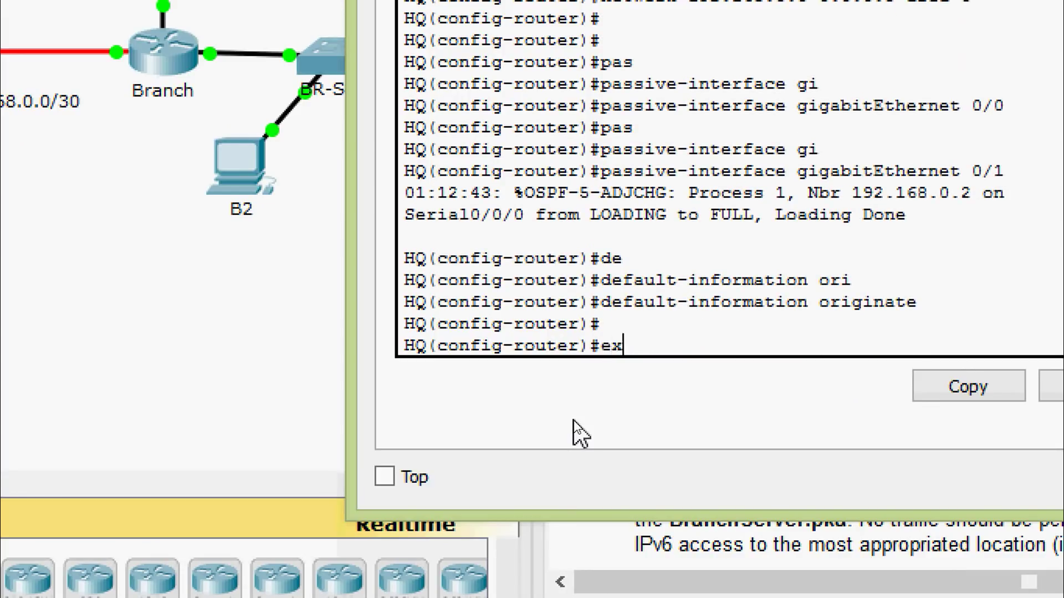
text(it)
key(Return)
key(Return)
text(ip )
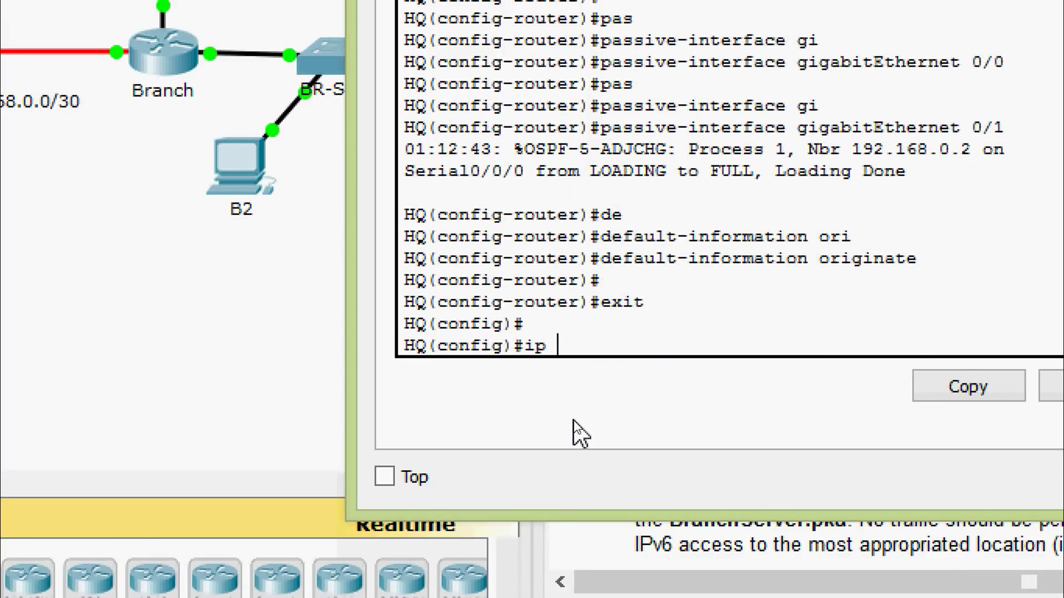
text(route)
key(Tab)
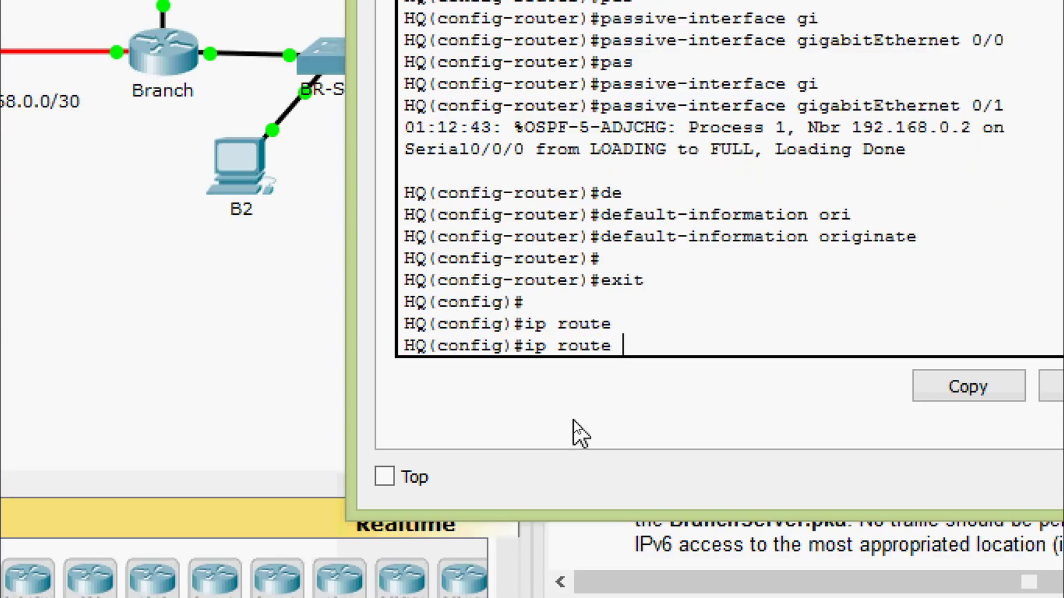
text(0.0.0.0 0.0)
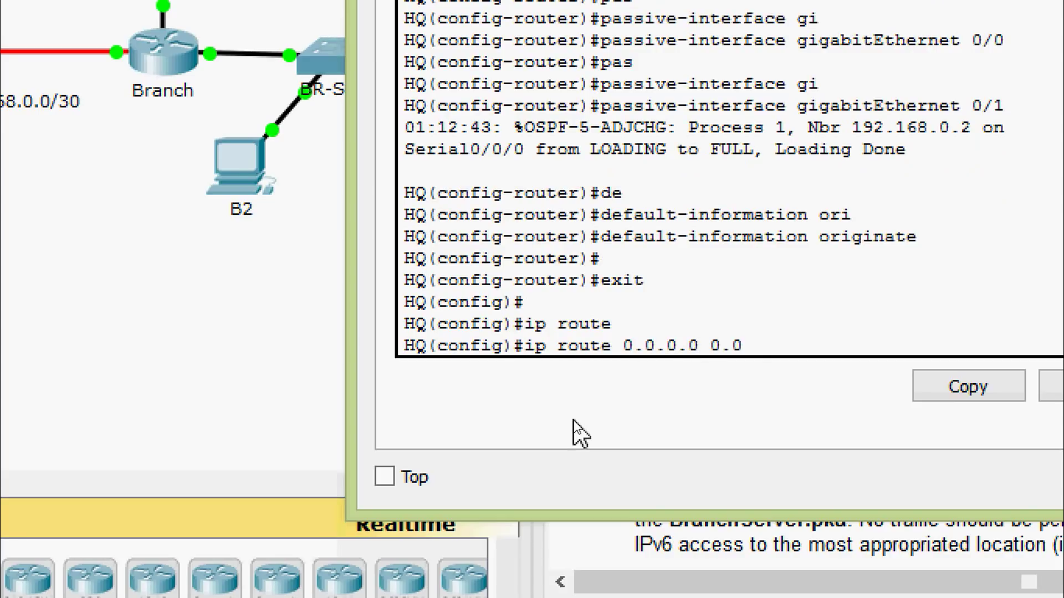
text(.0.0)
text( ser)
key(Tab)
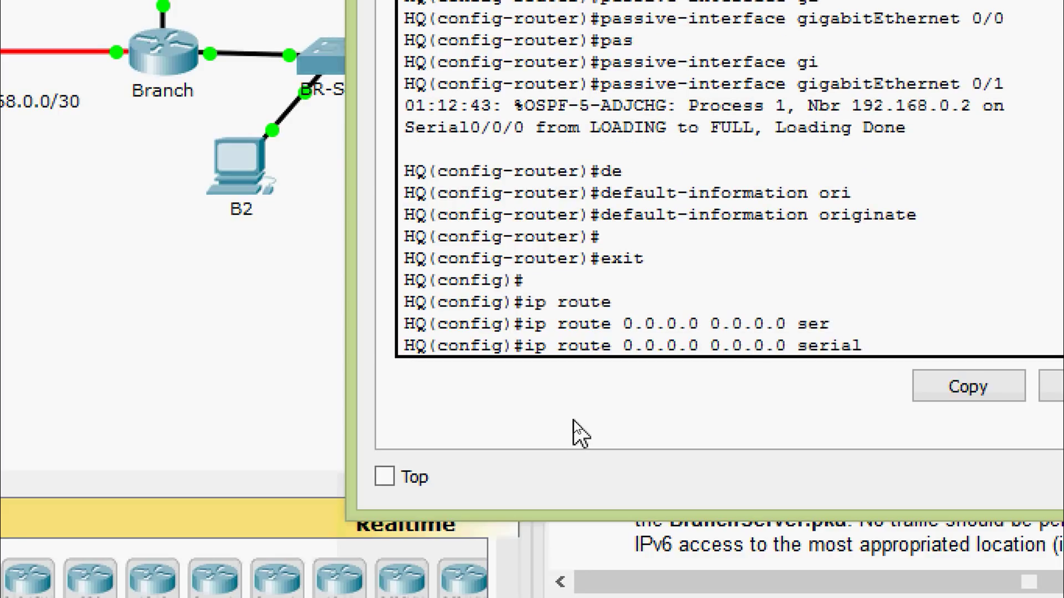
text(0/0/1)
key(Return)
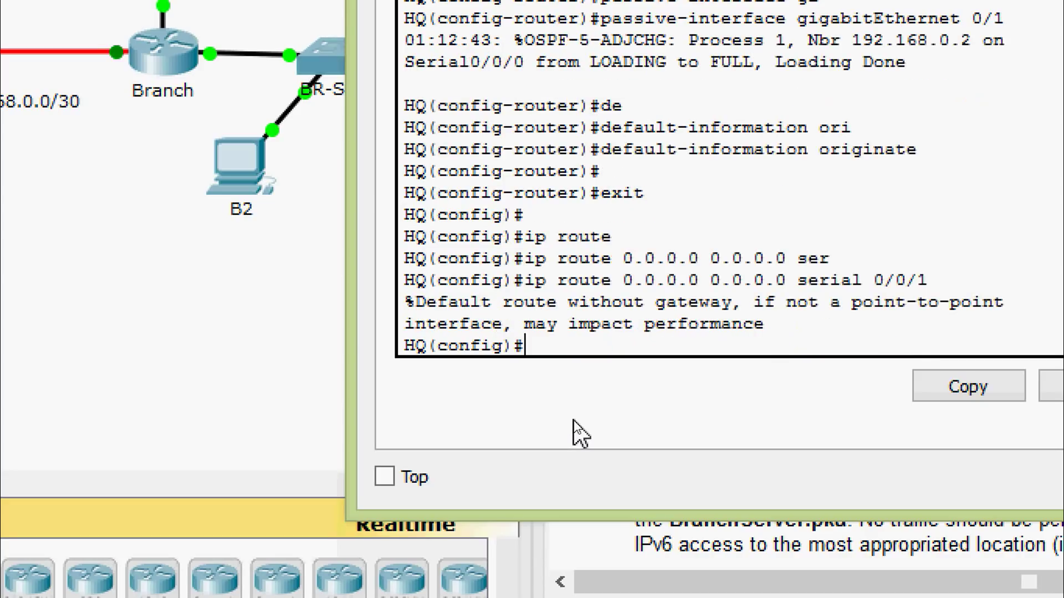
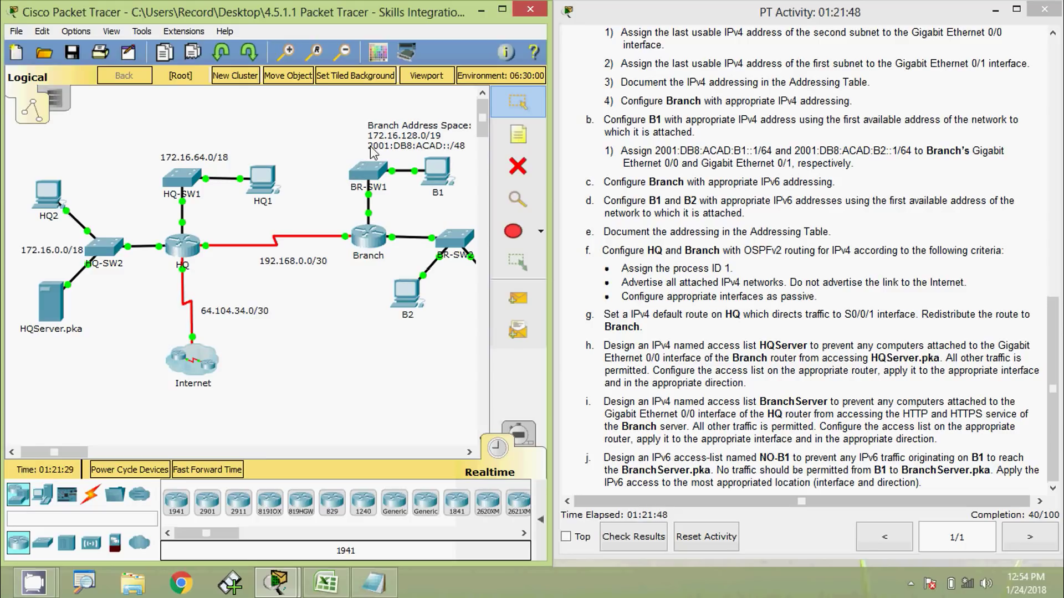
Open the Branch router's command line and enter global configuration mode
key(alt)
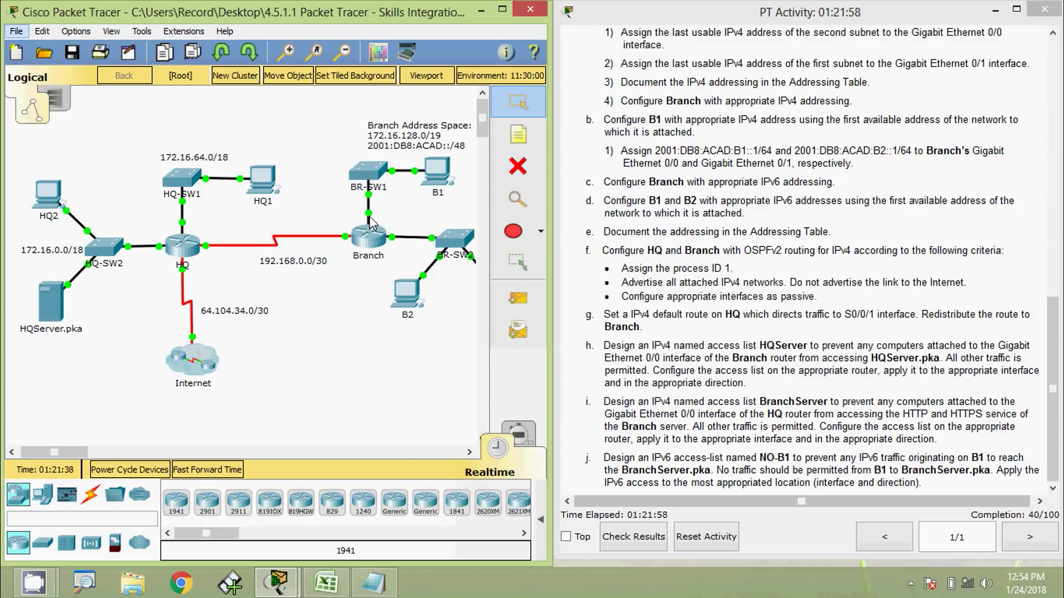
mouse_move(371, 223)
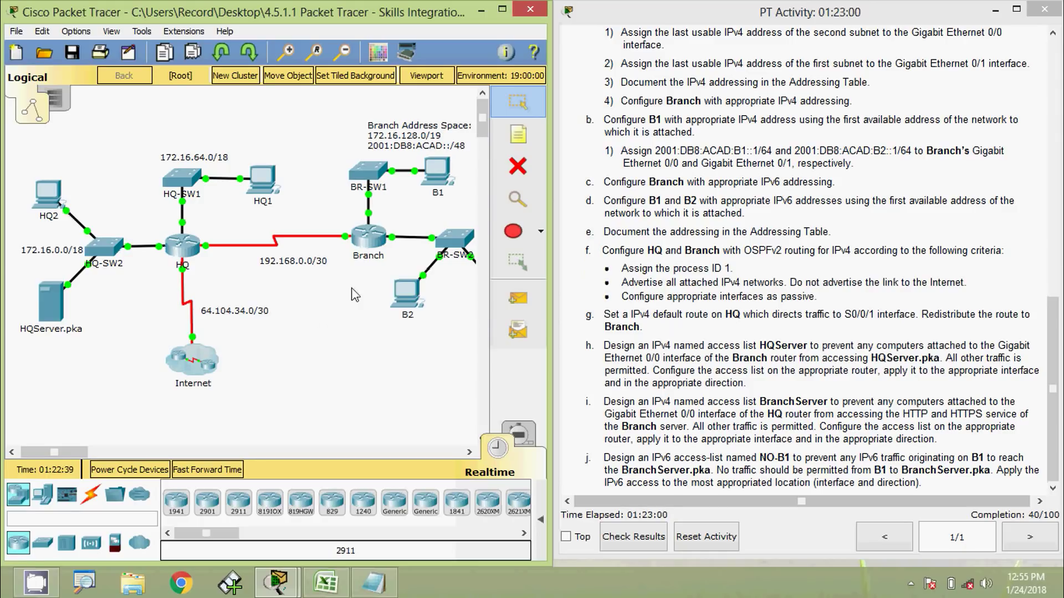
click(367, 237)
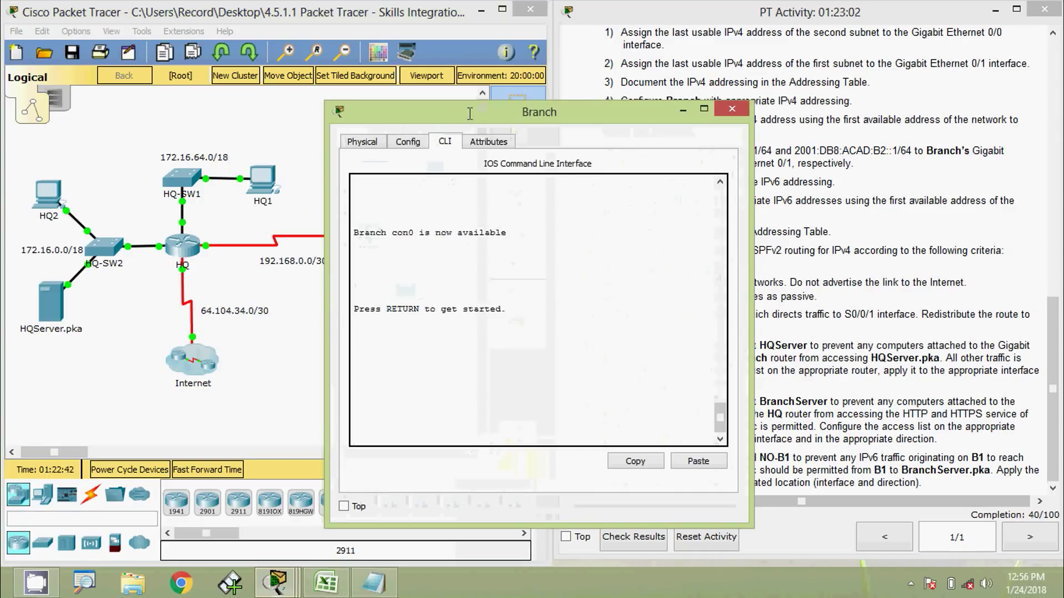
drag(468, 113, 577, 42)
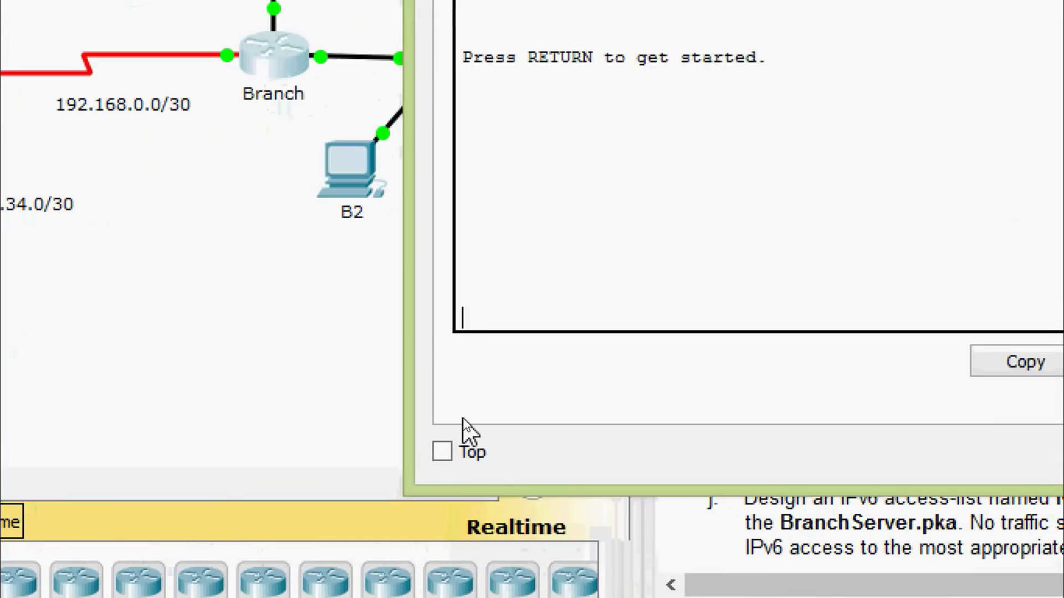
key(Return)
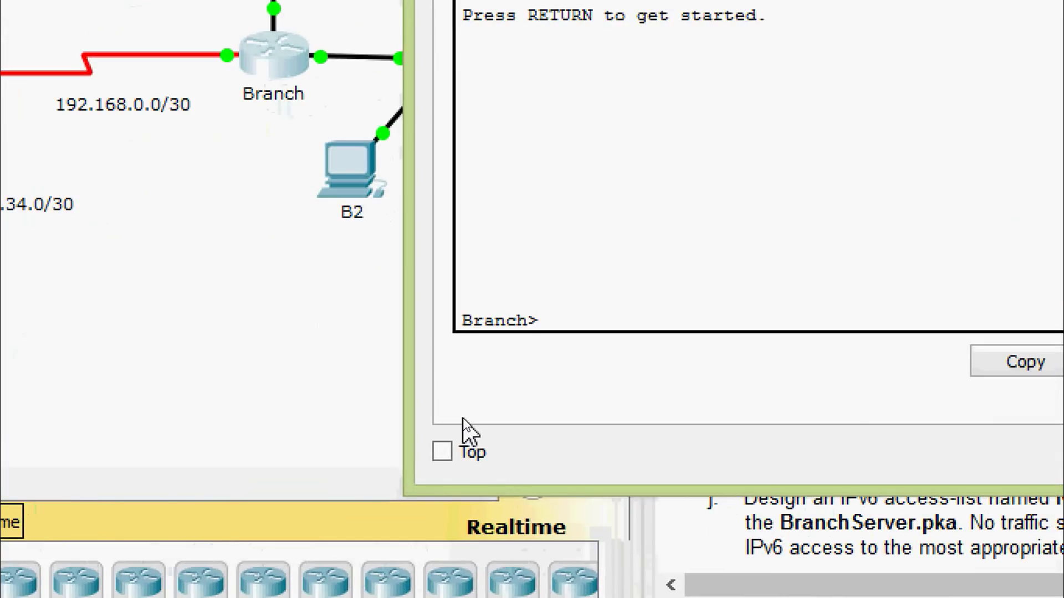
text(ena)
key(Tab)
key(Return)
text(conf)
key(Tab)
text(t)
key(Tab)
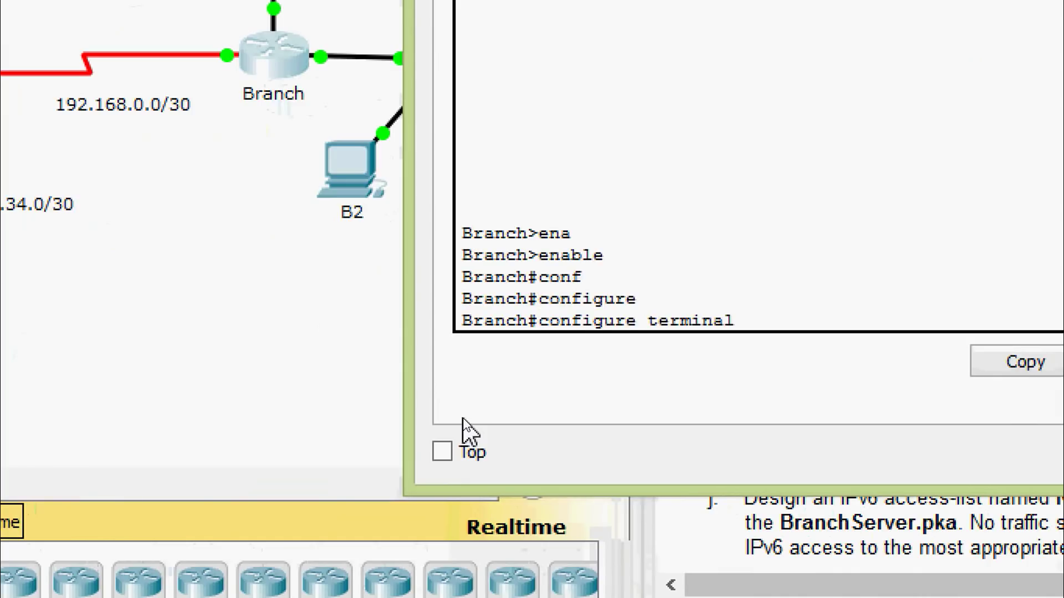
key(Return)
key(Return)
Create an extended named IPv4 access list HQServer on Branch, consulting the command help for the type and name arguments
text(ip ac)
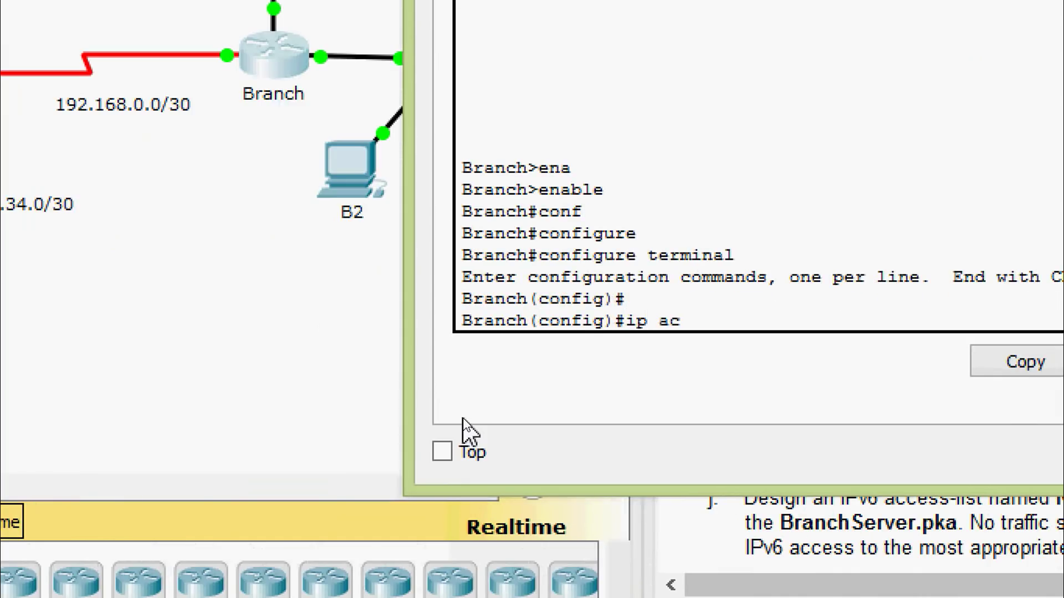
key(Tab)
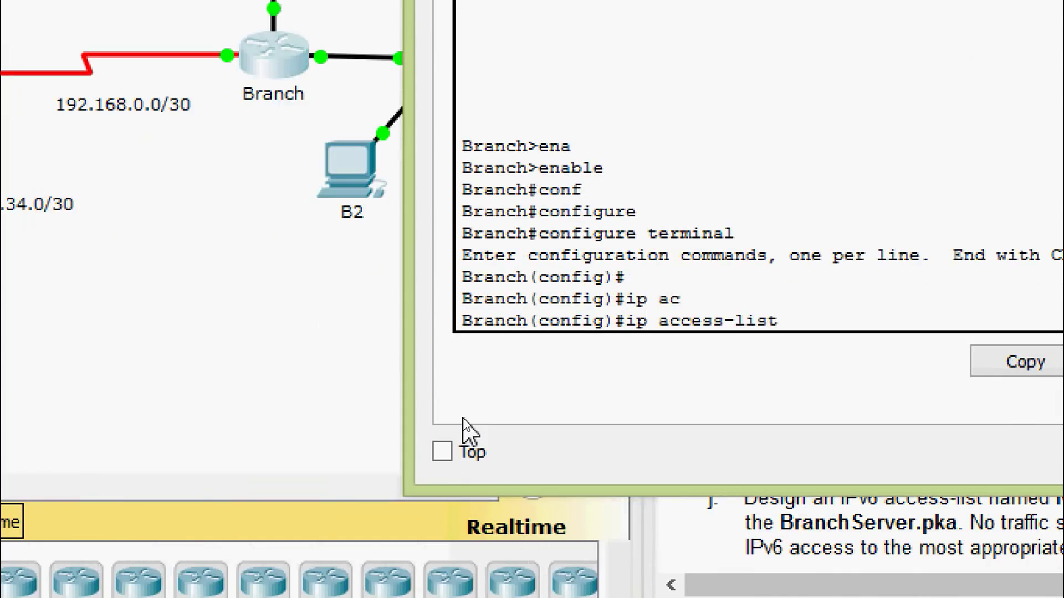
text(?ex)
key(Tab)
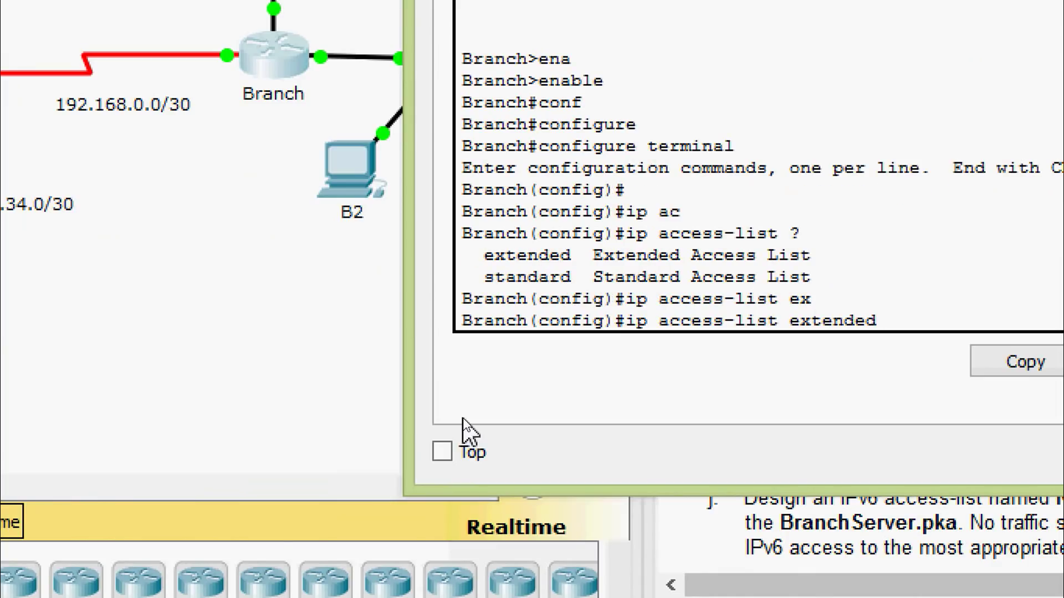
text(?)
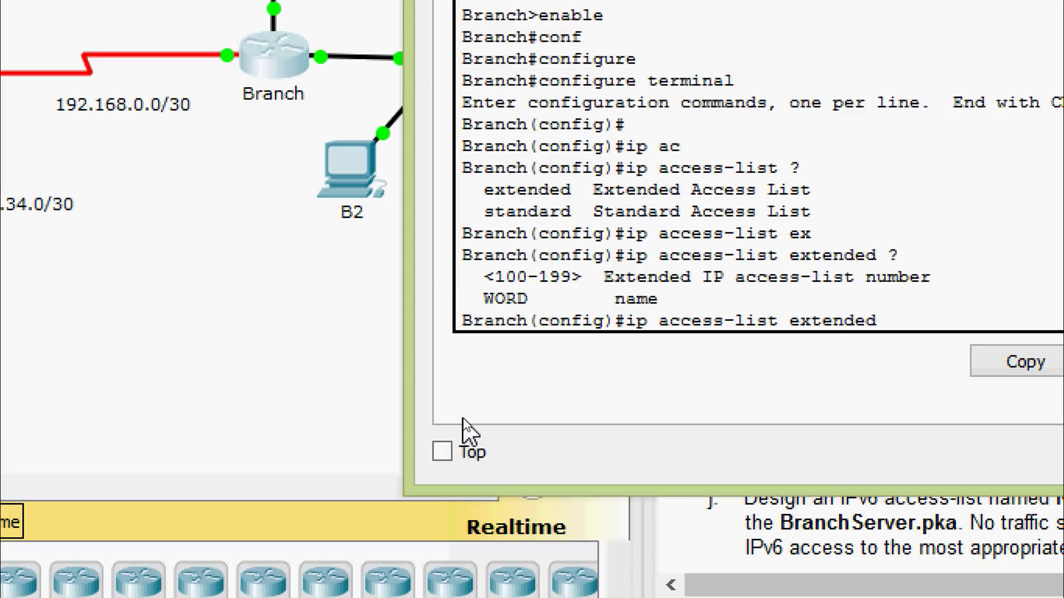
text(HQServ)
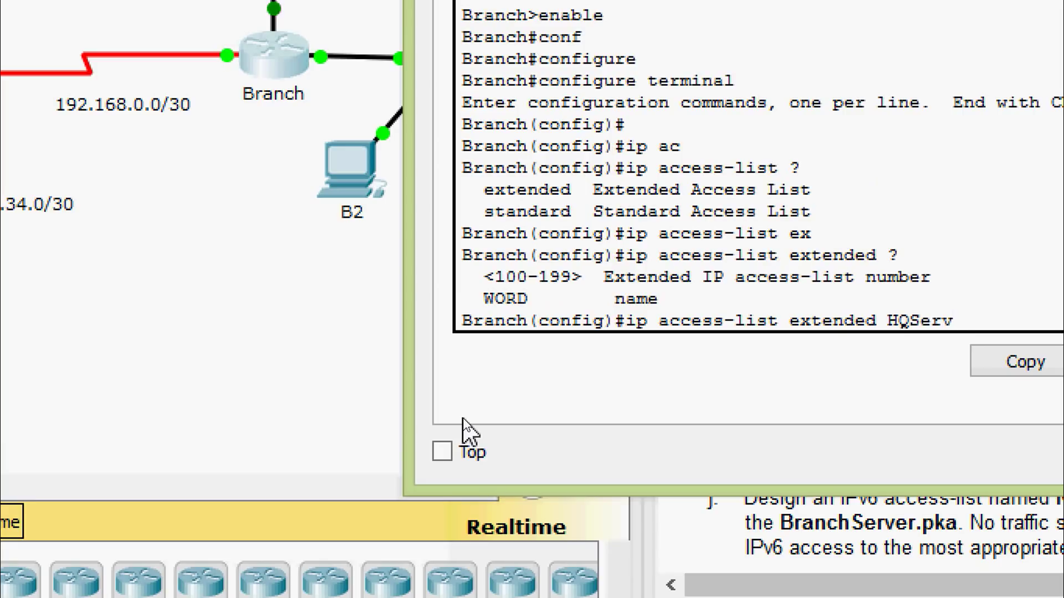
text(er)
key(Return)
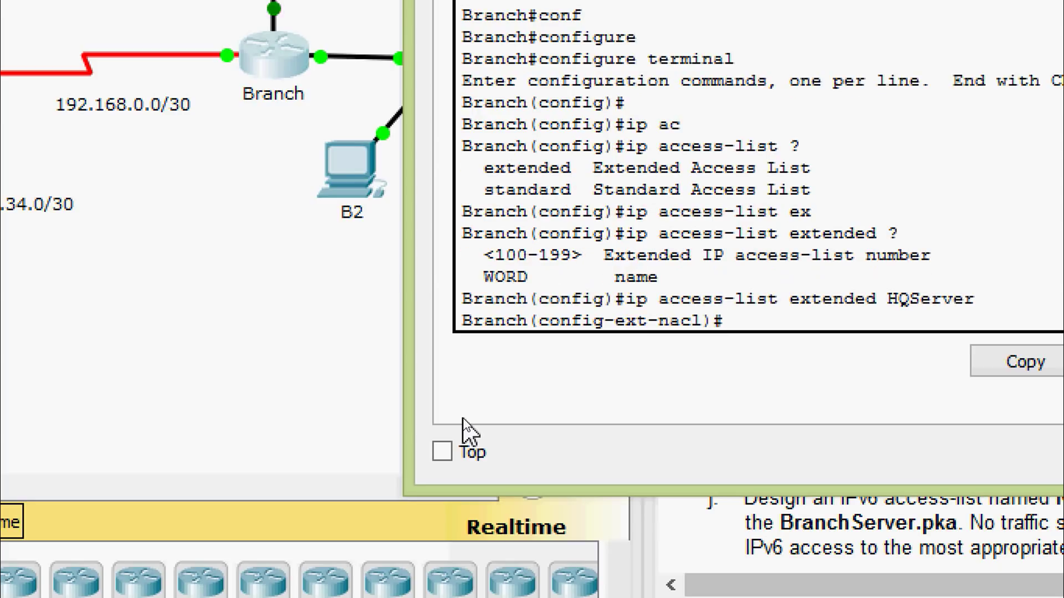
Add a rule to HQServer denying IP from any source to host 172.16.0.1, copying the HQServer.pka address from the Addressing Table
text(den)
key(Tab)
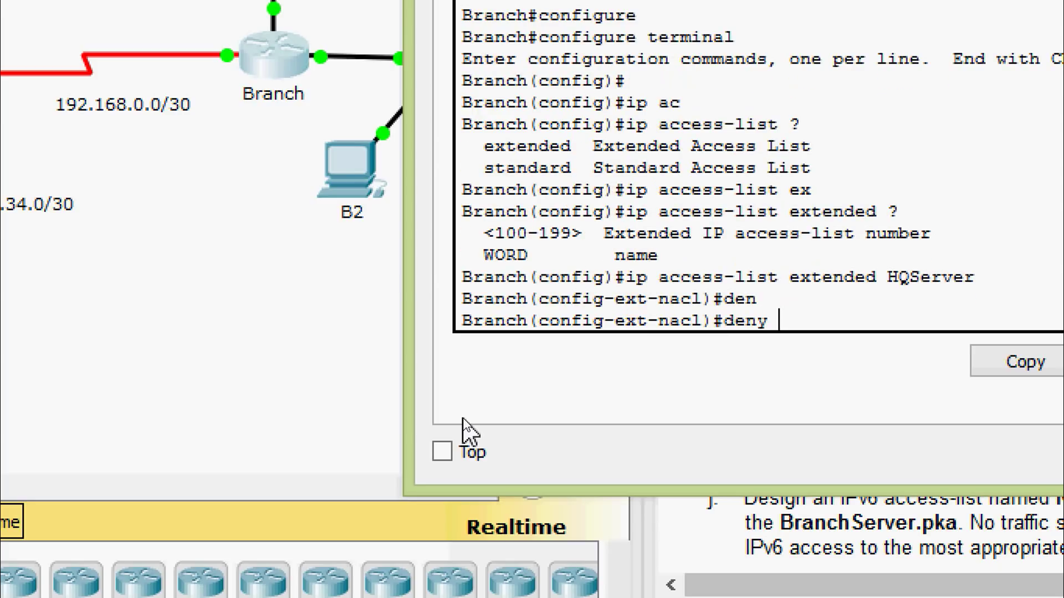
text(ip an)
key(Tab)
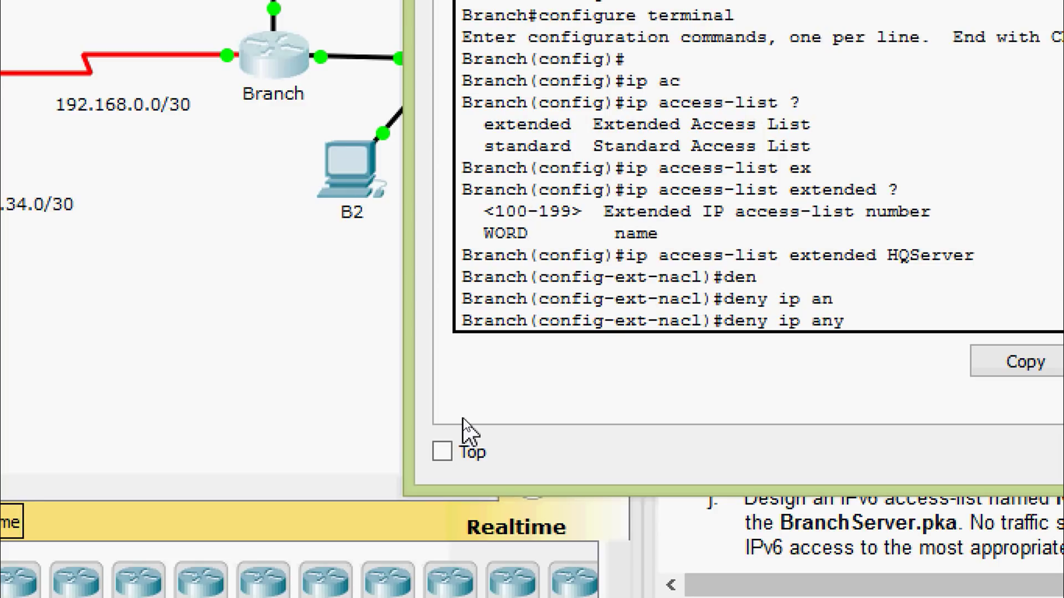
text(ho)
key(Tab)
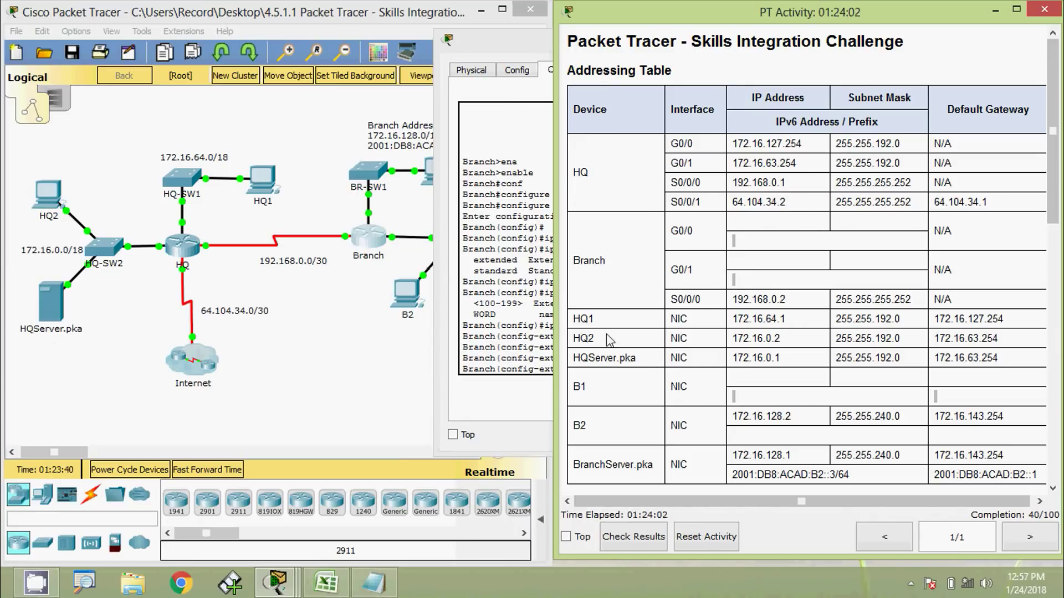
drag(732, 358, 793, 360)
key(ctrl+c)
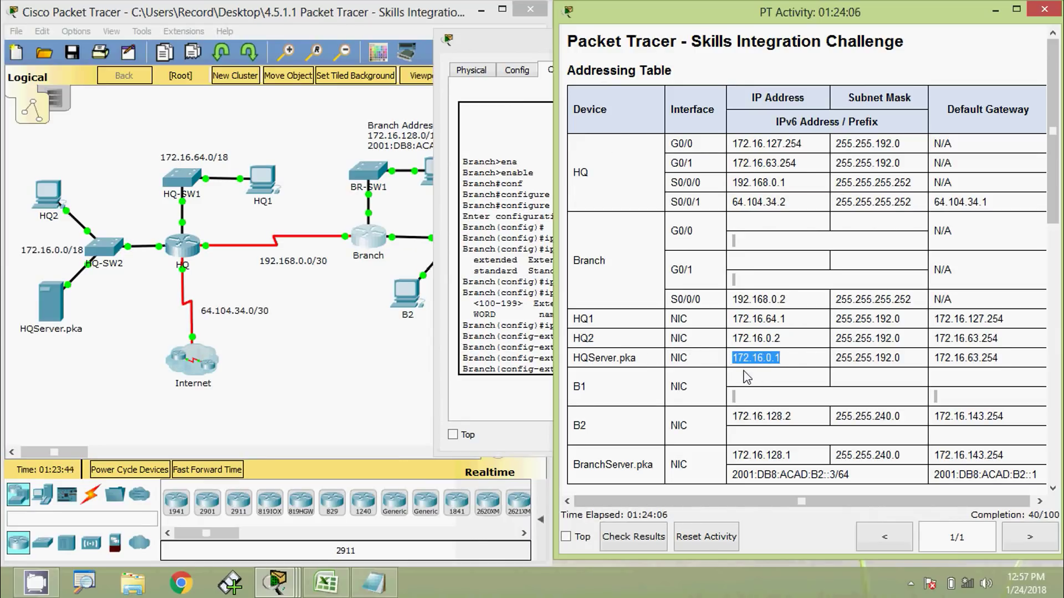
key(alt+Tab)
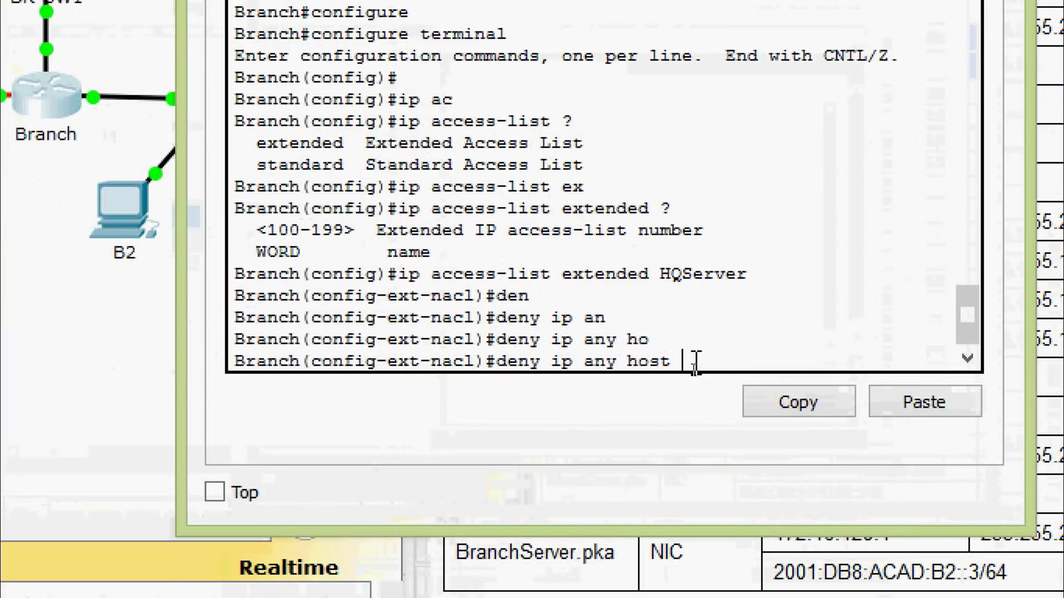
click(909, 407)
key(Return)
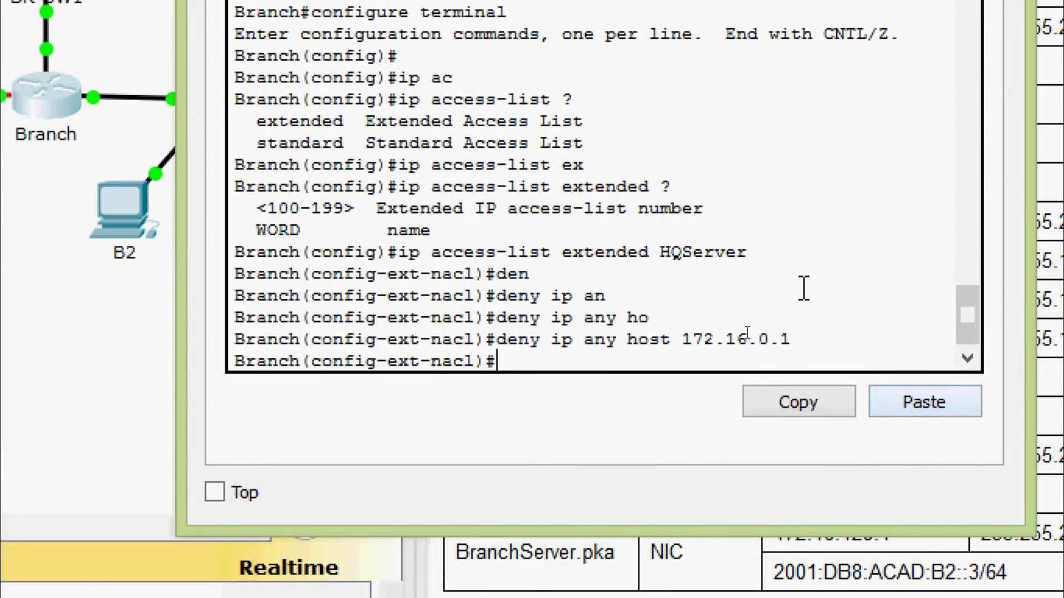
Add a rule to the HQServer access list permitting IP from any source to any destination
text(per)
key(Tab)
text(i)
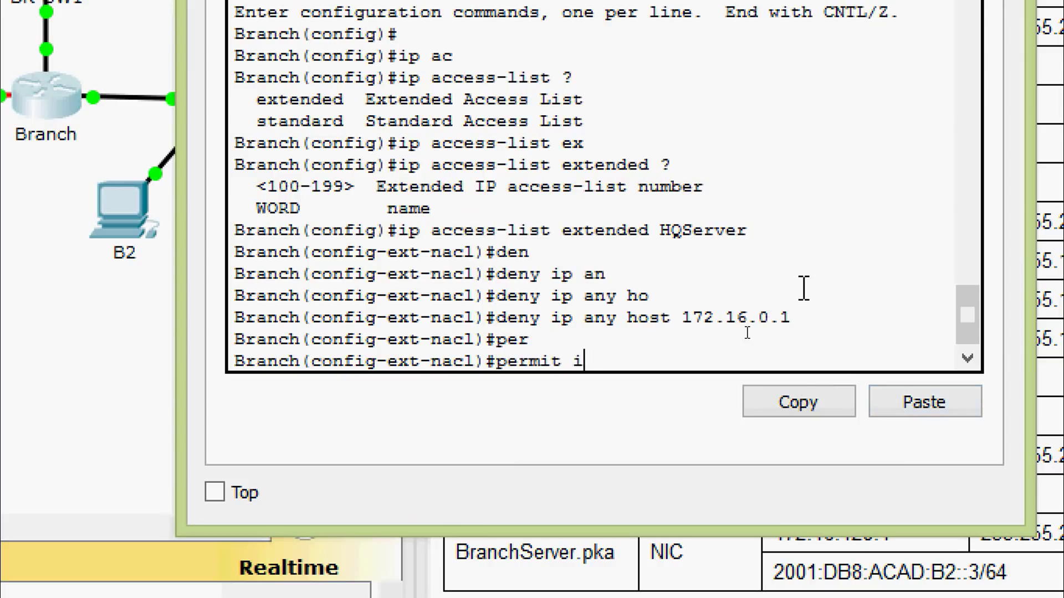
text(p an)
key(Tab)
text(an)
key(Tab)
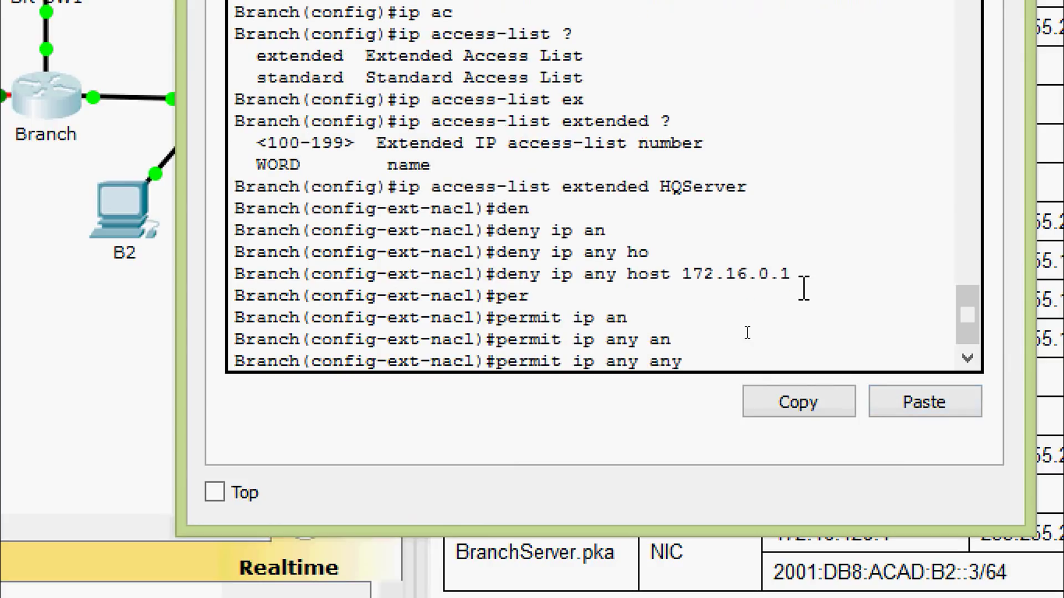
key(Return)
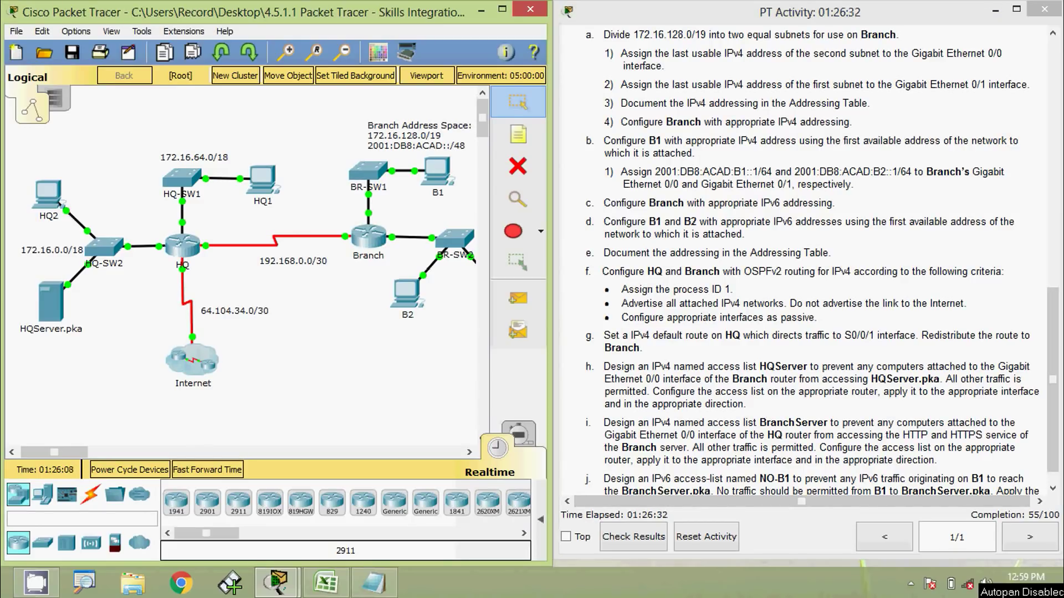
Return to the Branch router's command line, leave the access list and enter interface configuration for GigabitEthernet 0/0
click(368, 235)
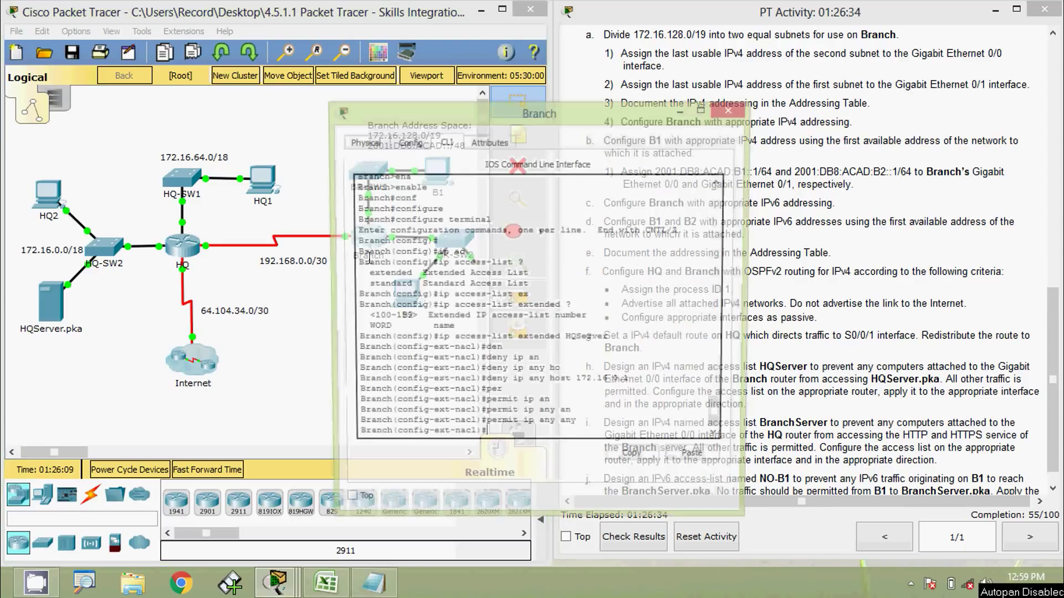
drag(450, 122, 549, 78)
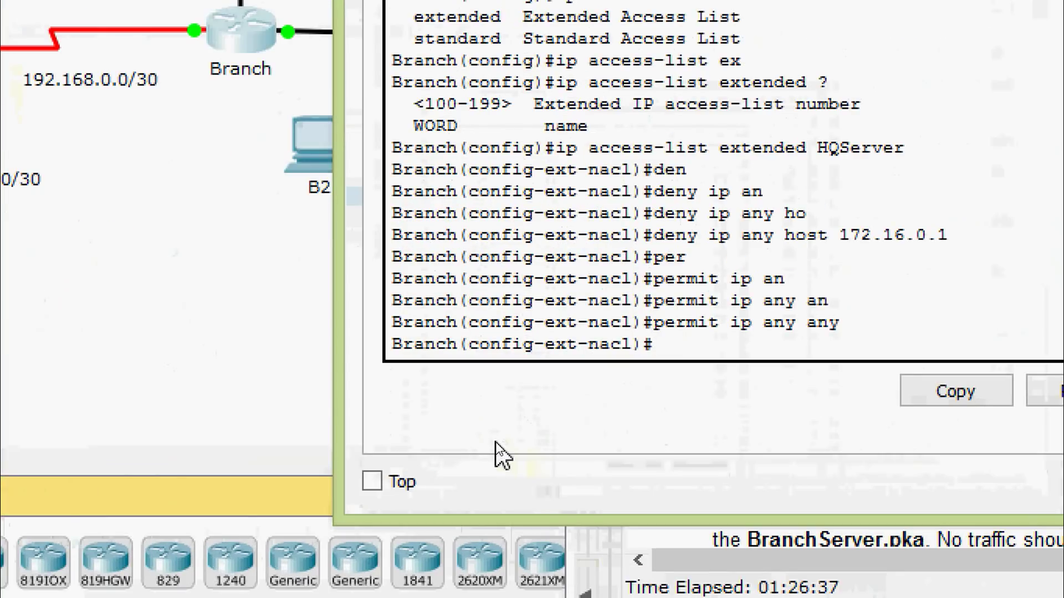
text(exit)
key(Return)
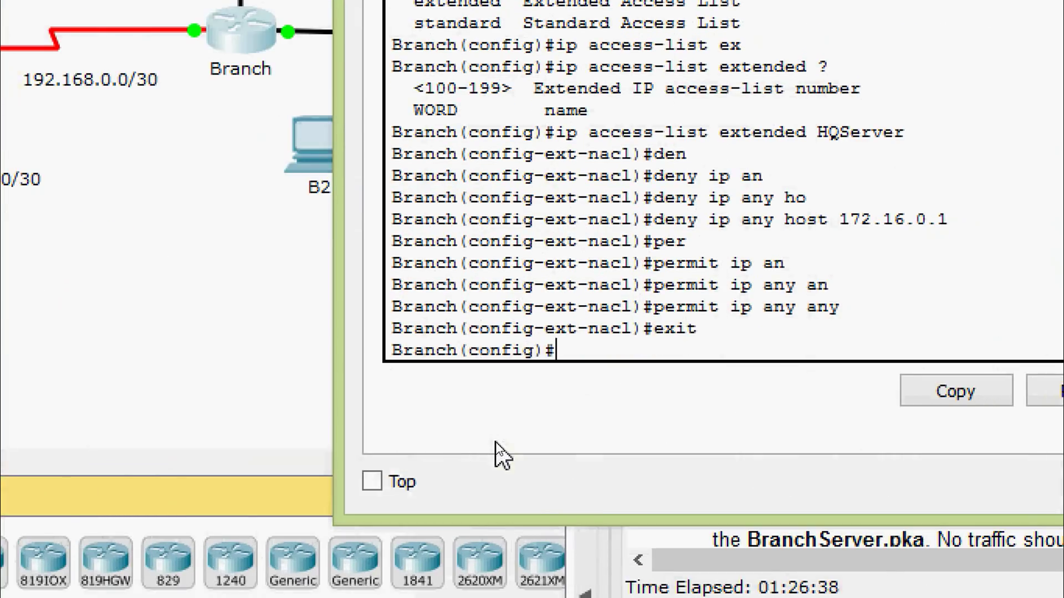
text(inter)
key(Tab)
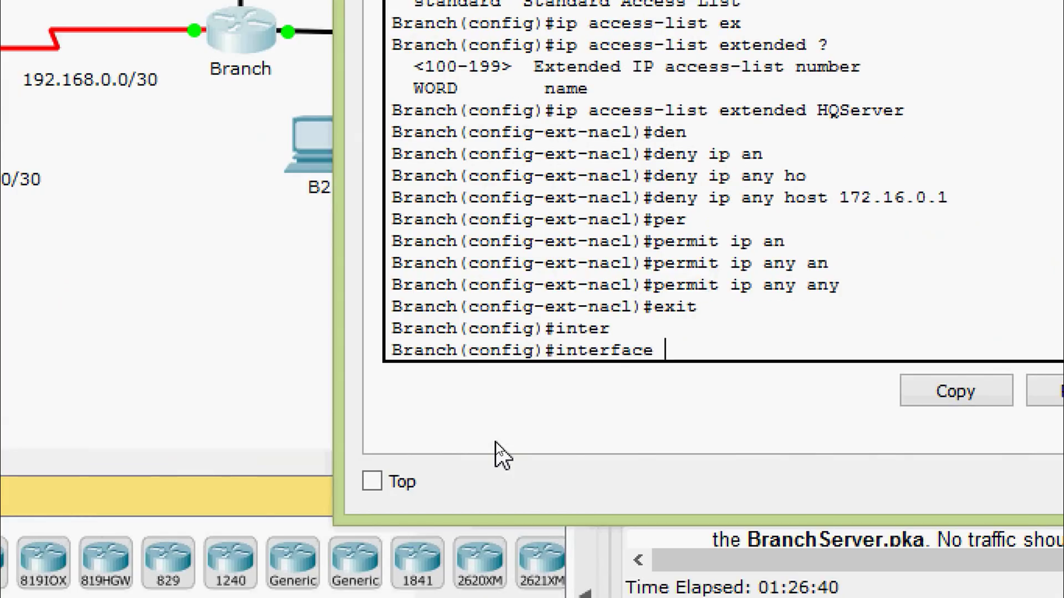
text(gi)
key(Tab)
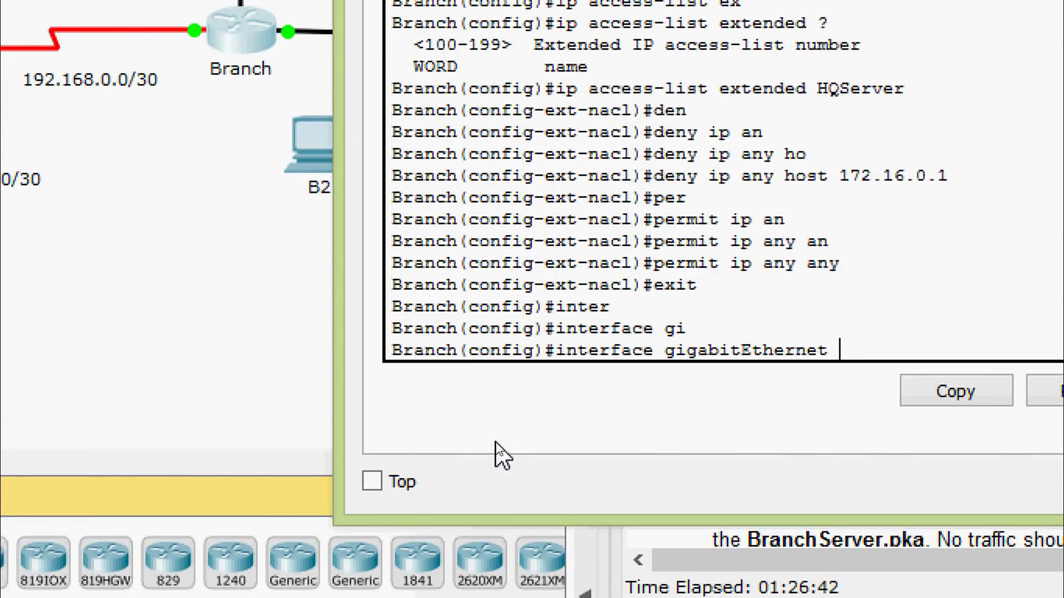
text(0/0)
key(Return)
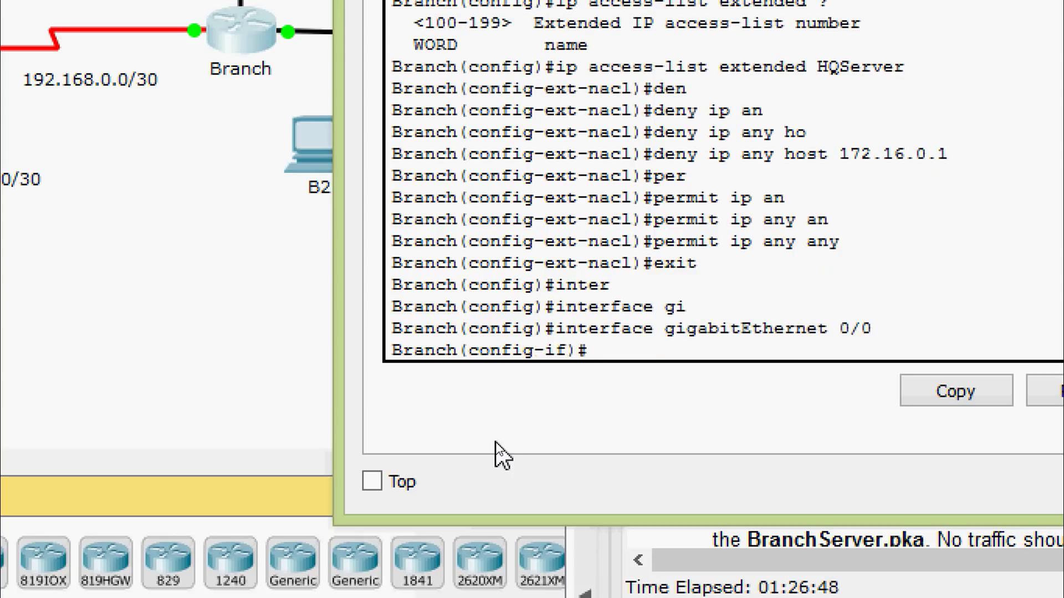
Apply the HQServer access list inbound on Branch's GigabitEthernet 0/0, consulting the command help for the access-group argument
text(ip ac)
key(Tab)
text(?)
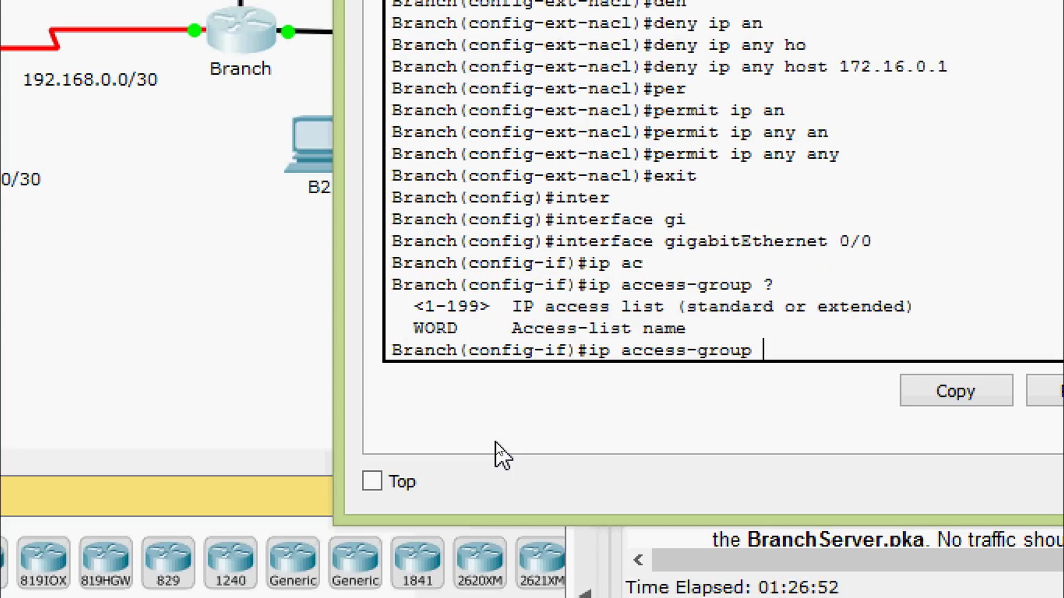
text(HQ)
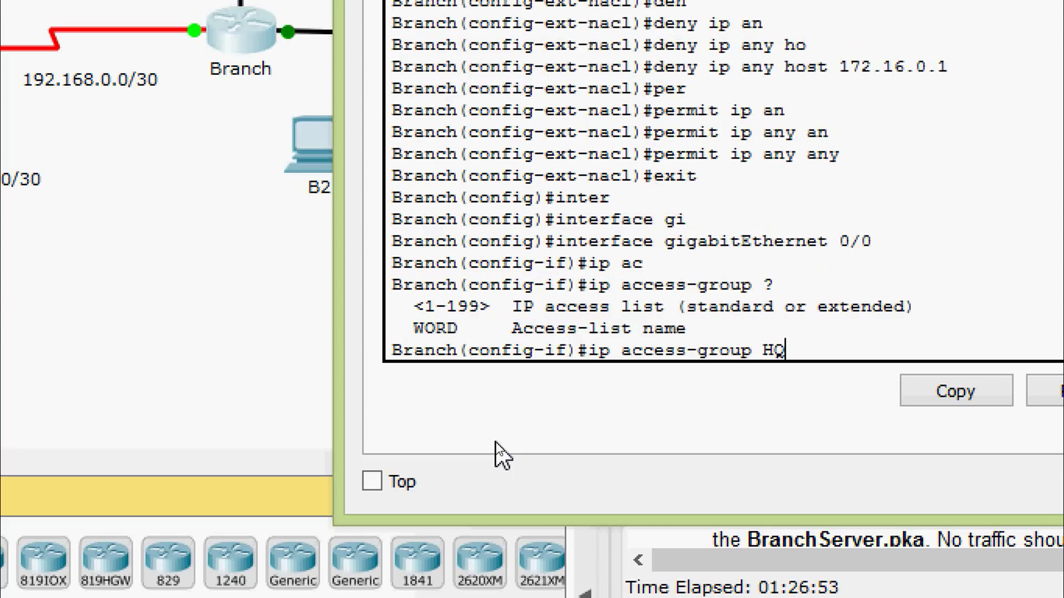
text(Server)
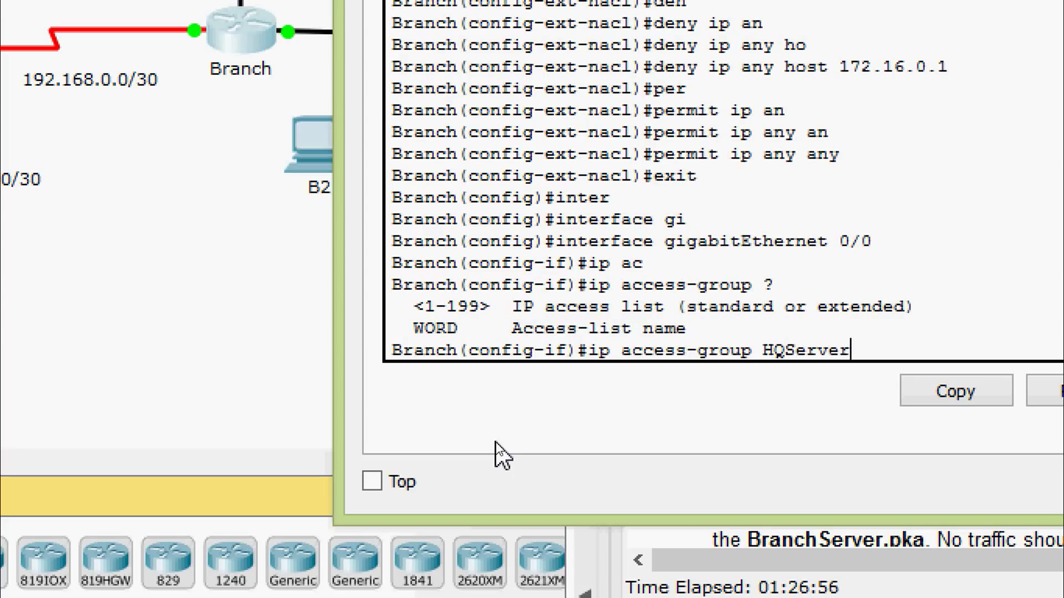
text( in)
key(Return)
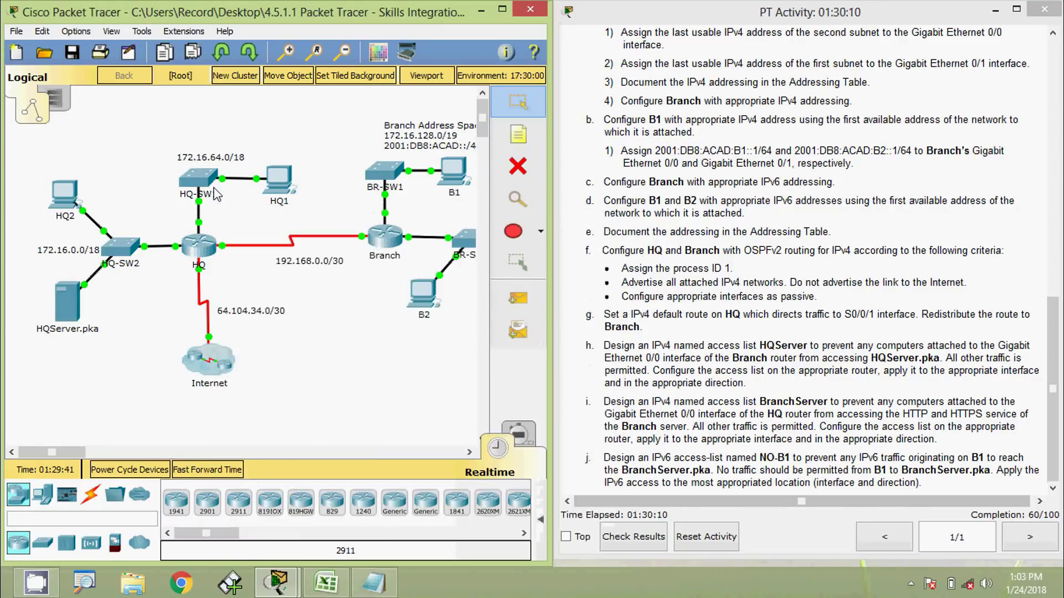
Locate BranchServer.pka in the Addressing Table and copy its IPv4 address, 172.16.128.1
drag(76, 447, 109, 447)
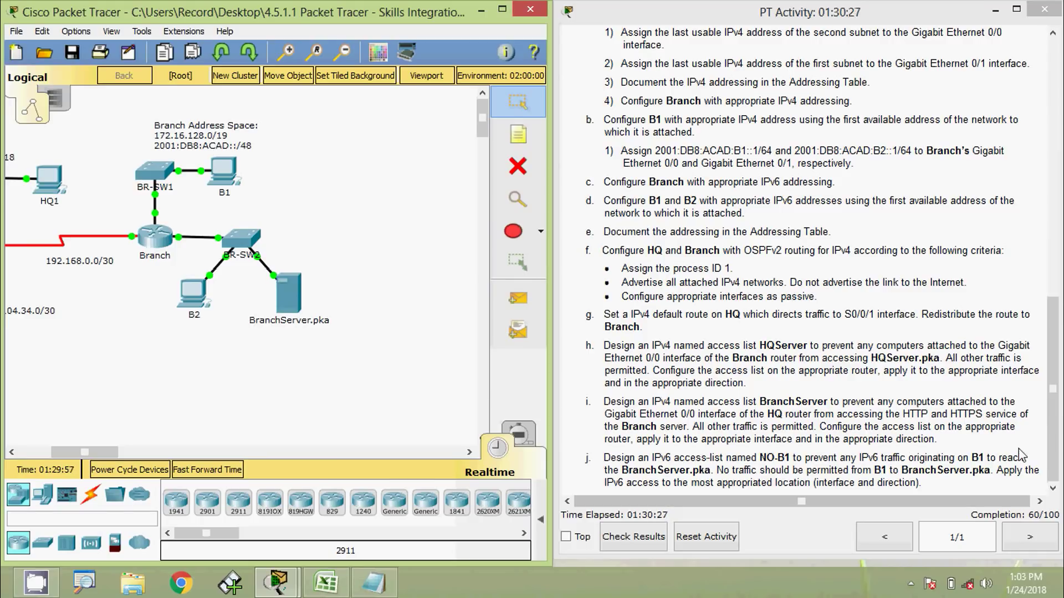
drag(1051, 459, 1055, 210)
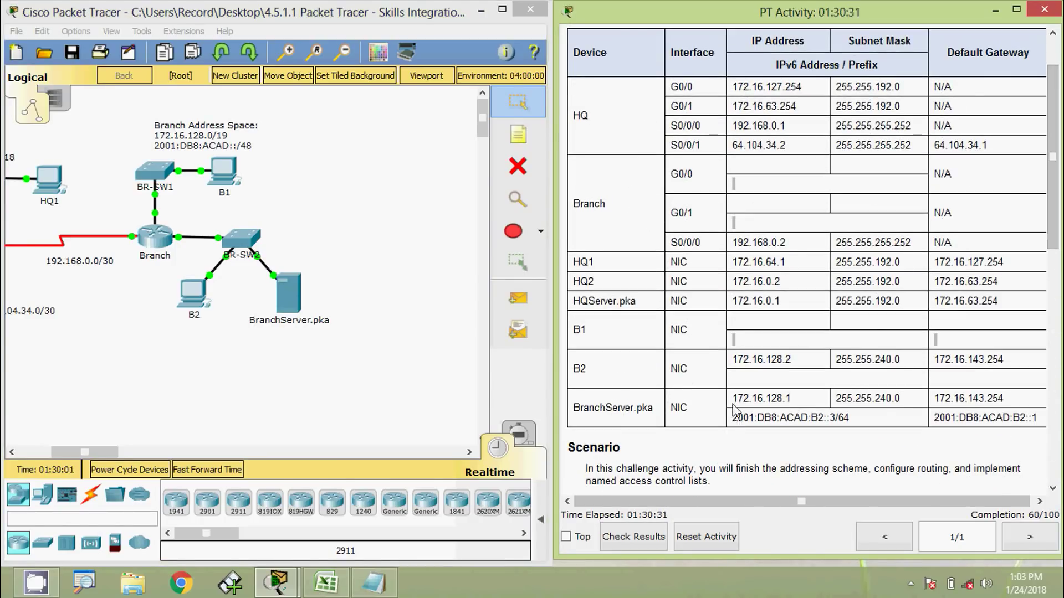
drag(731, 399, 792, 406)
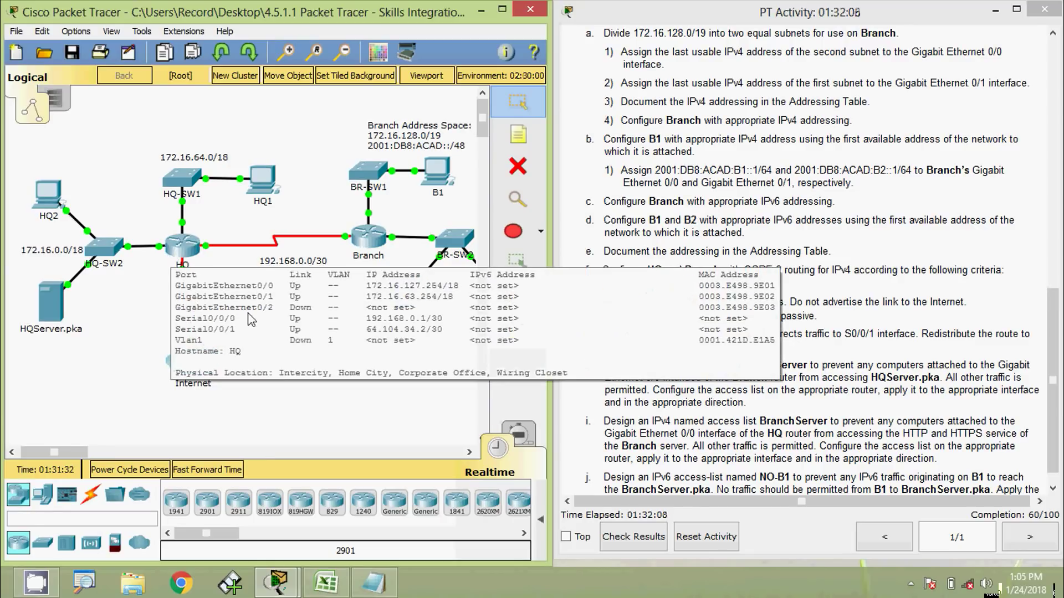
Open the HQ router's command line and enter global configuration mode
key(alt)
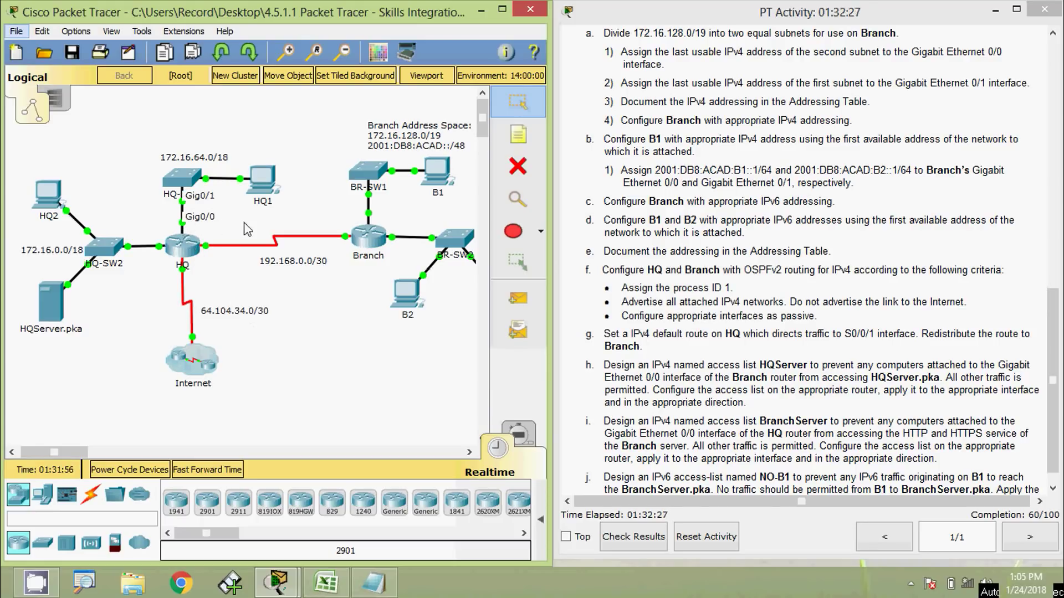
click(192, 244)
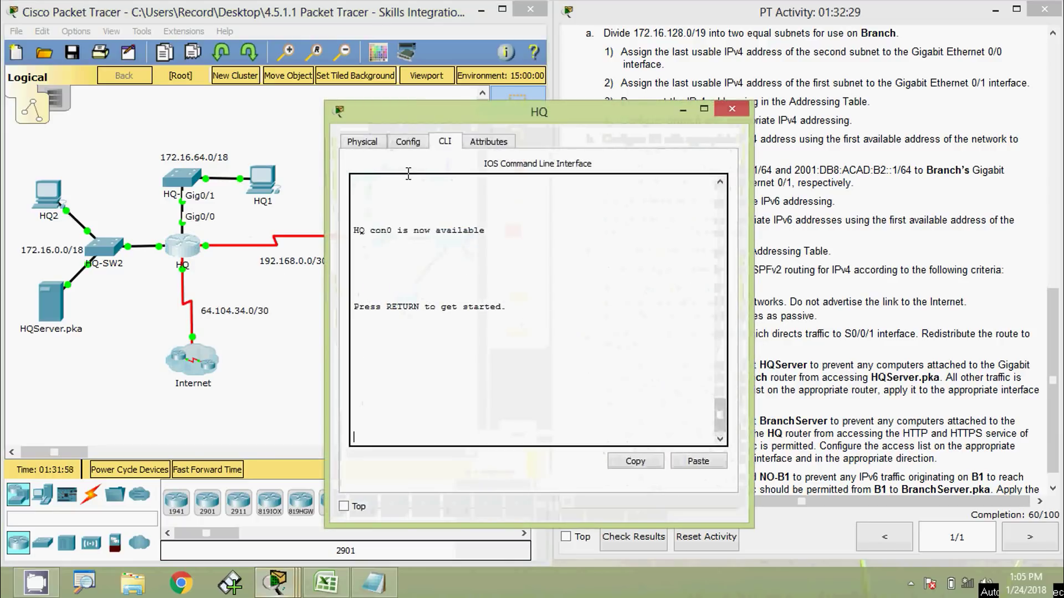
drag(438, 114, 526, 50)
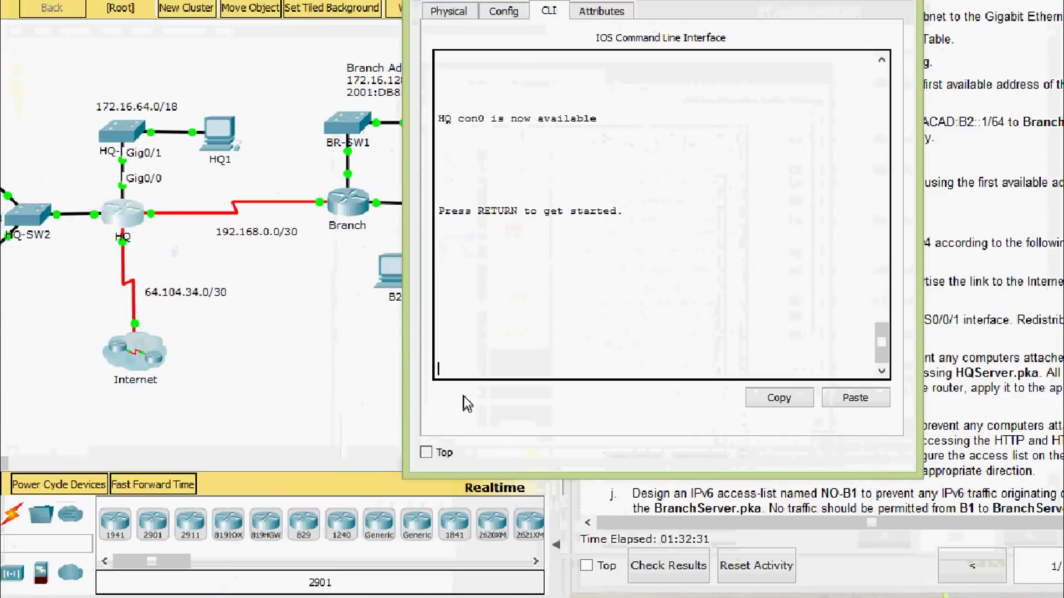
key(Return)
text(ena)
key(Tab)
key(Return)
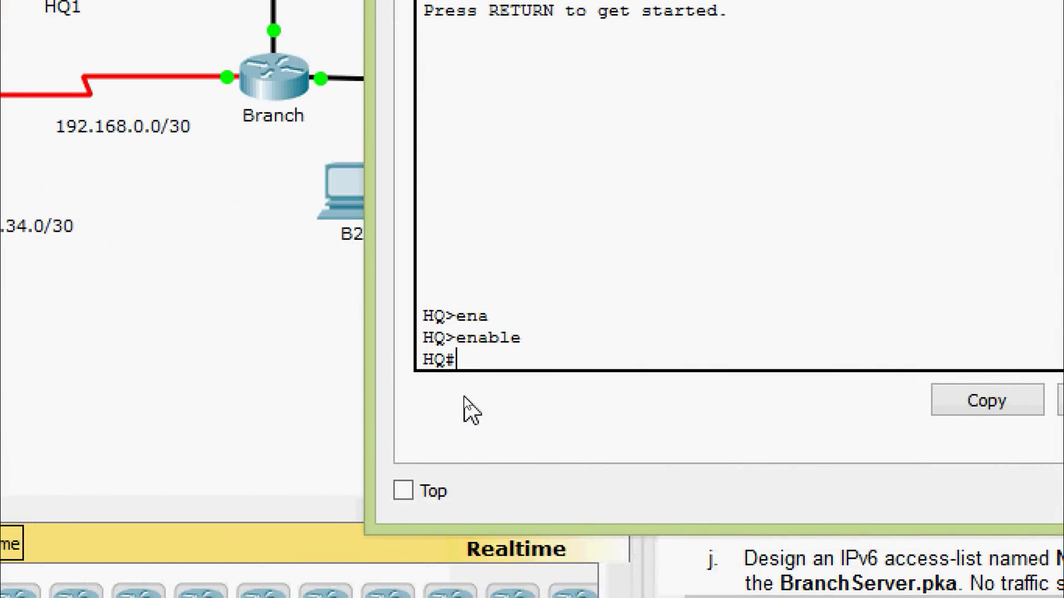
text(conf)
key(Tab)
text(terminal)
key(Return)
key(Return)
key(Return)
Create an extended named IPv4 access list BranchServer on HQ, consulting the command help for the name argument
text(ig)#i)
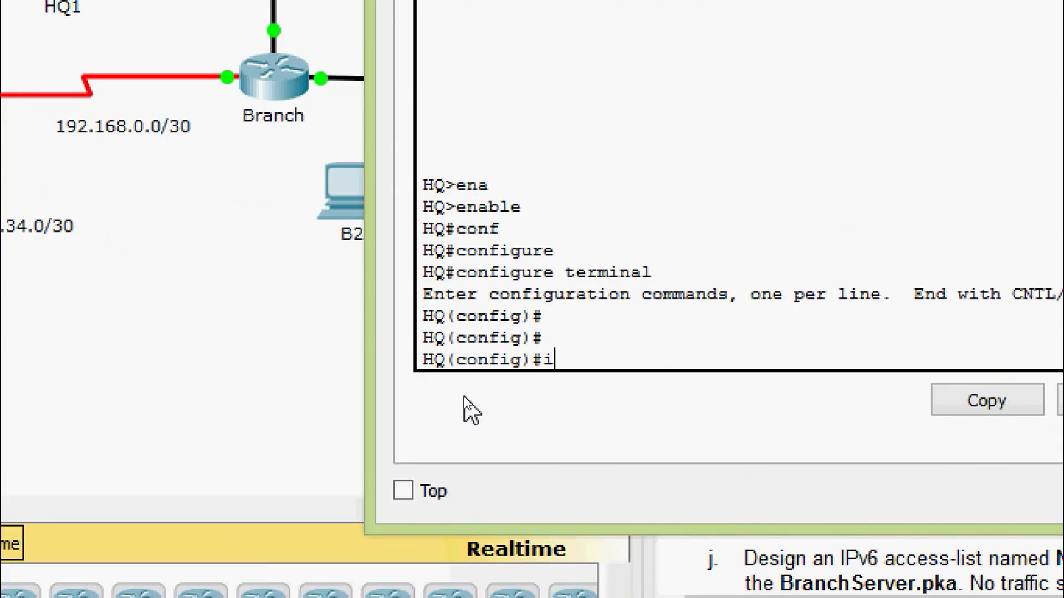
text(p ac)
key(Tab)
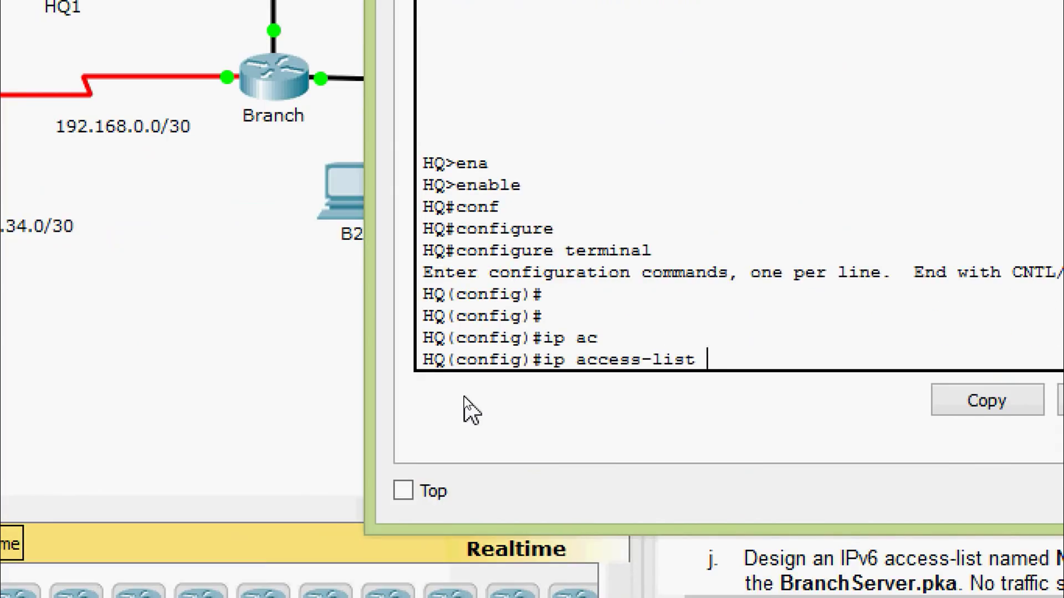
text(ex)
key(Tab)
text(?)
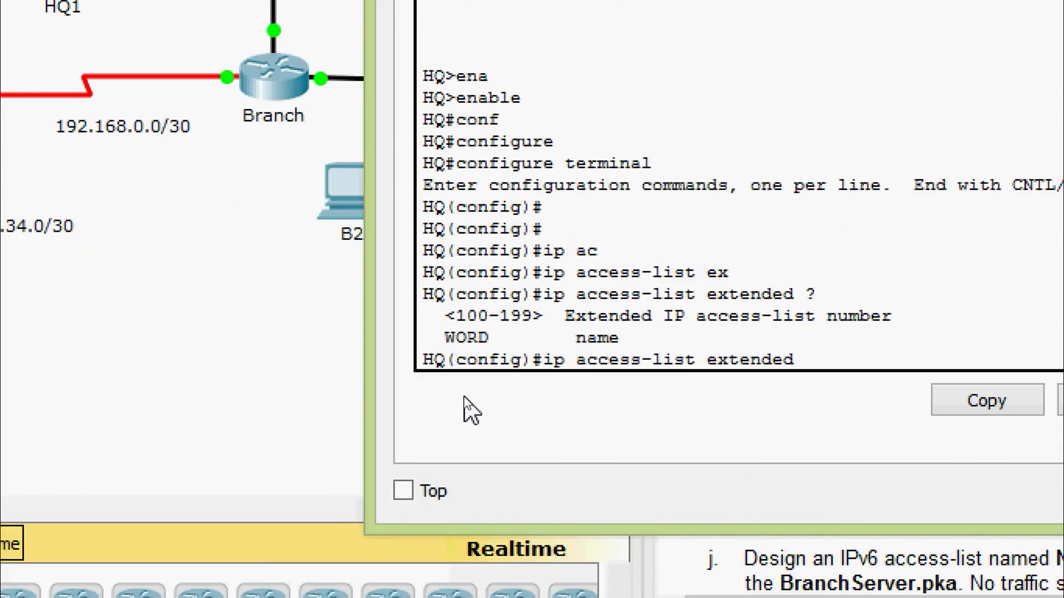
text(BranchSer)
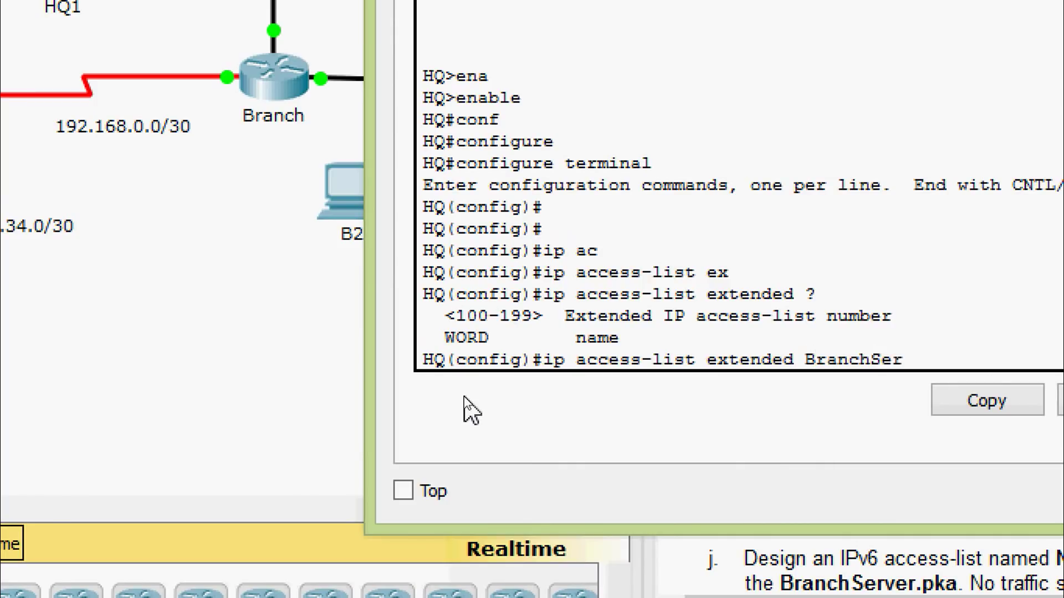
text(ver)
key(Return)
key(Return)
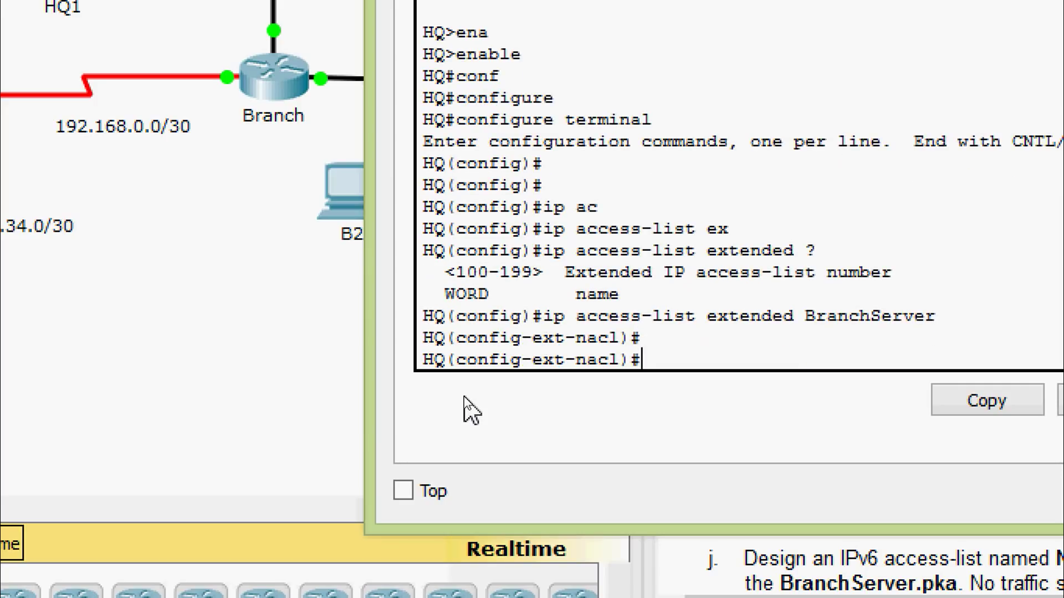
Add a BranchServer rule denying TCP from any source to host 172.16.128.1 on port www, consulting the help for the port options
text(den)
key(Tab)
text(tc)
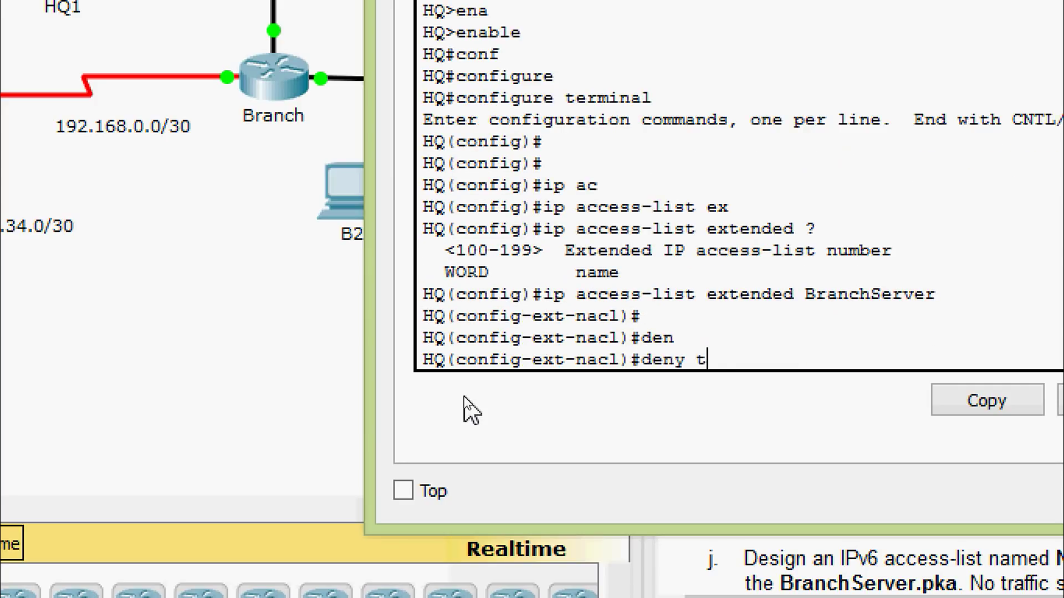
key(Tab)
text(an)
key(Tab)
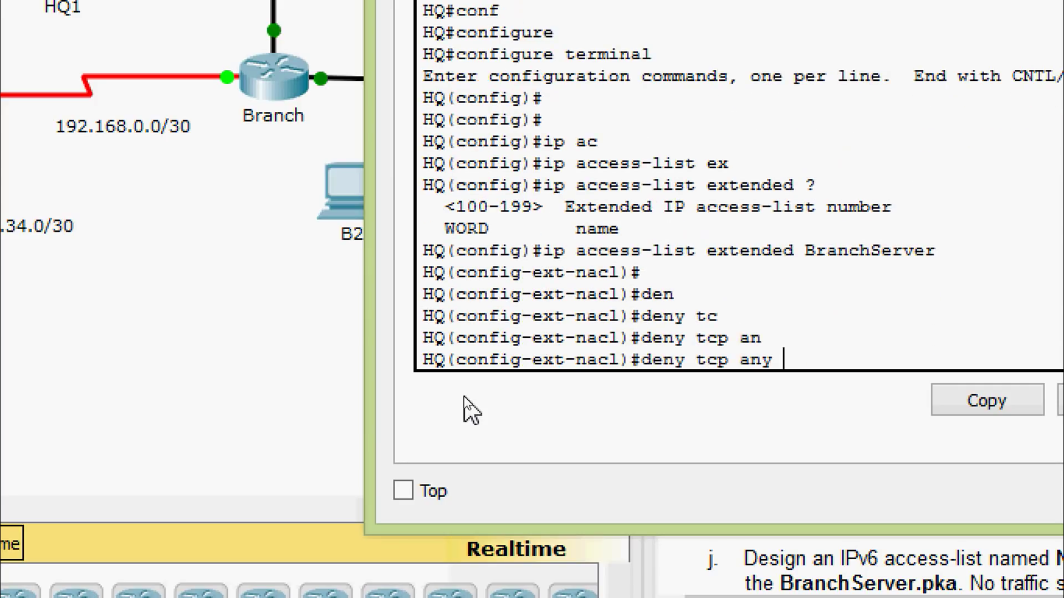
text(ho)
key(Tab)
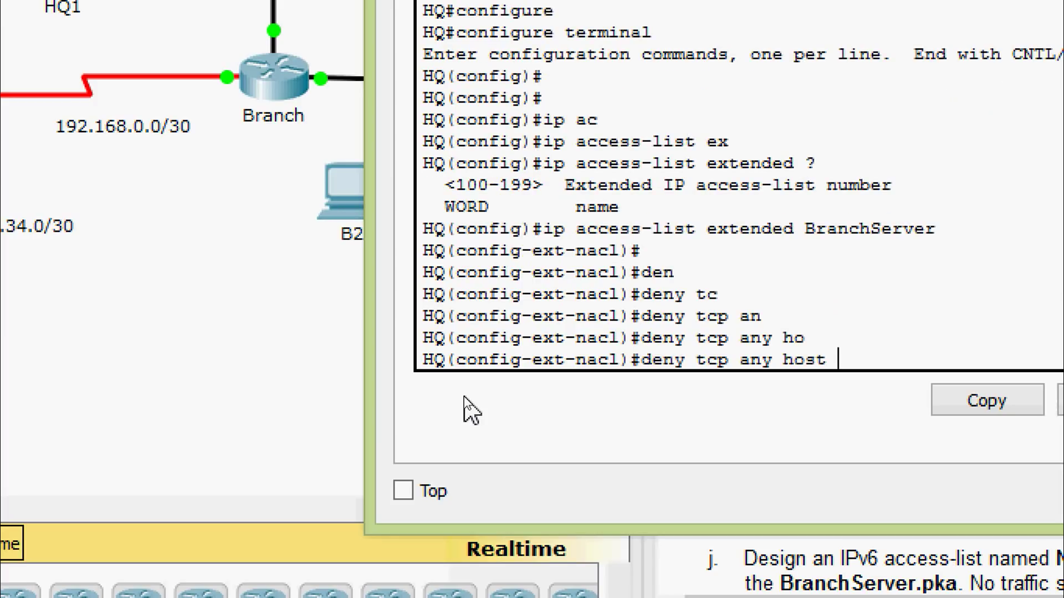
right_click(850, 360)
click(889, 410)
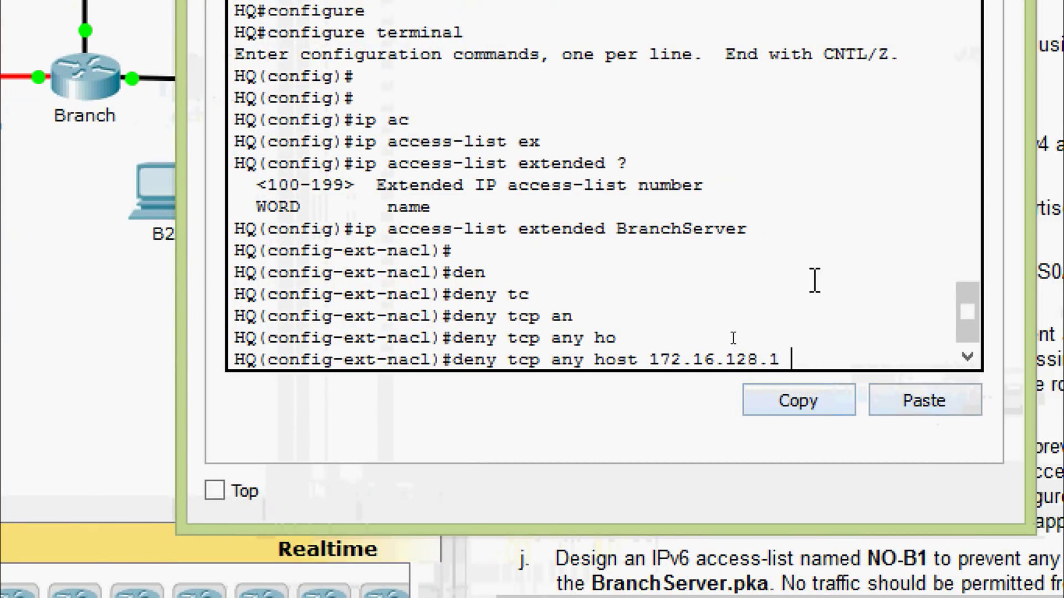
text(?e)
text(q)
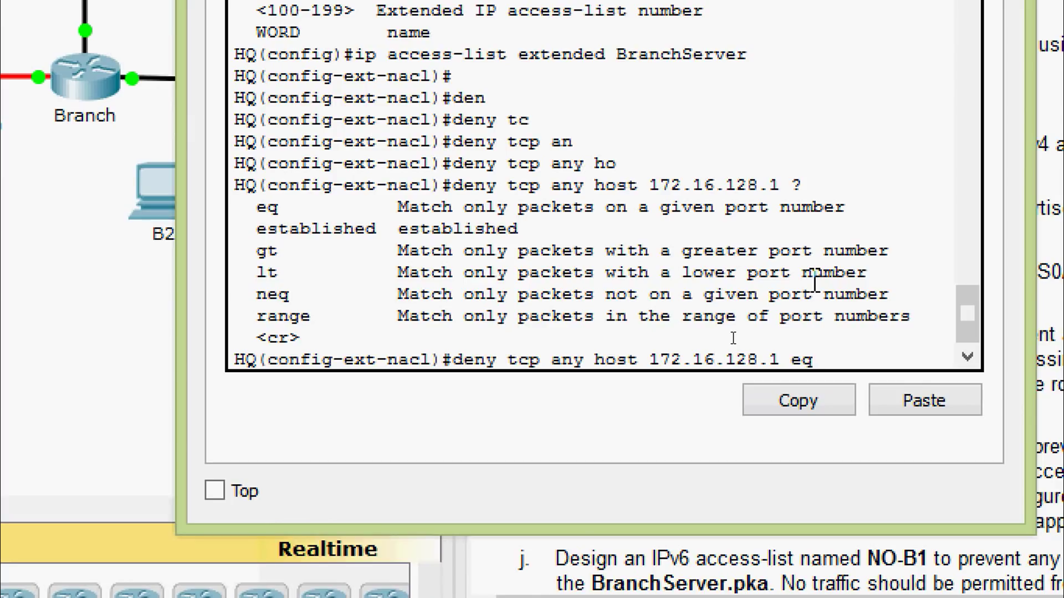
text(?)
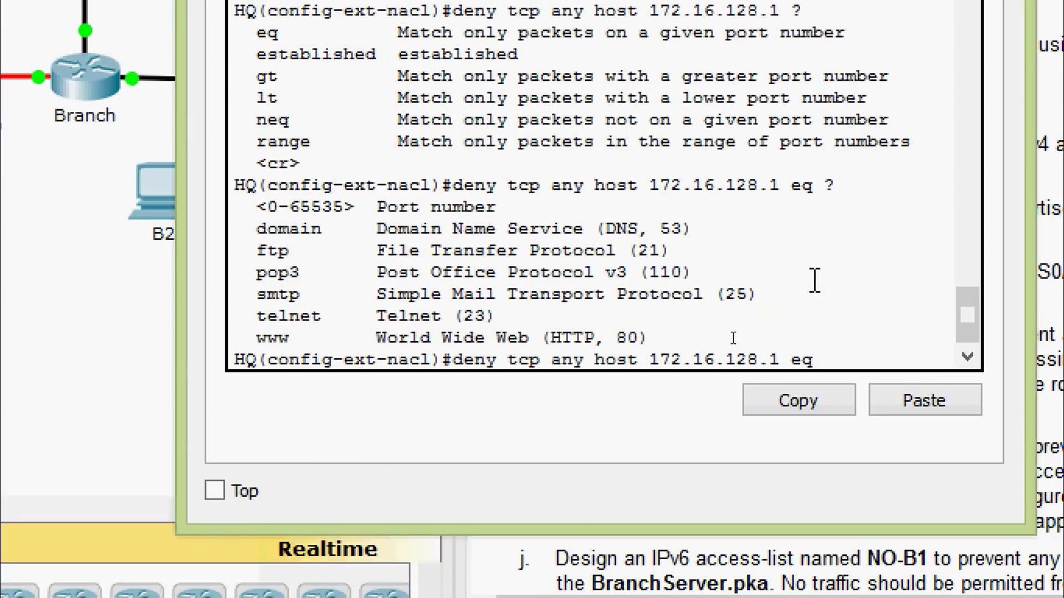
text(www)
key(Return)
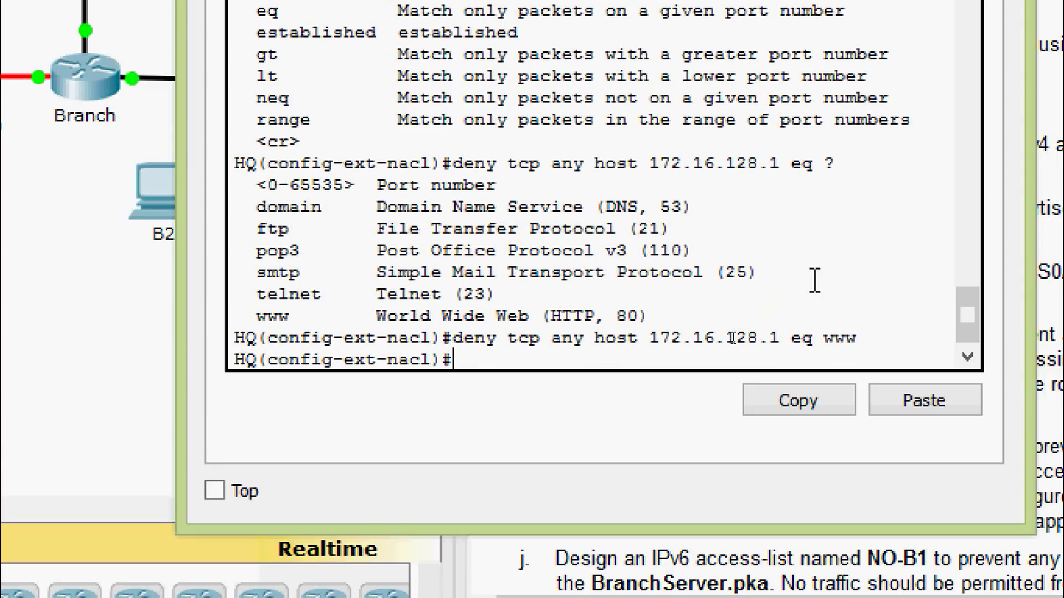
Reuse the previous rule to deny TCP from any source to host 172.16.128.1 on port 443
key(Up)
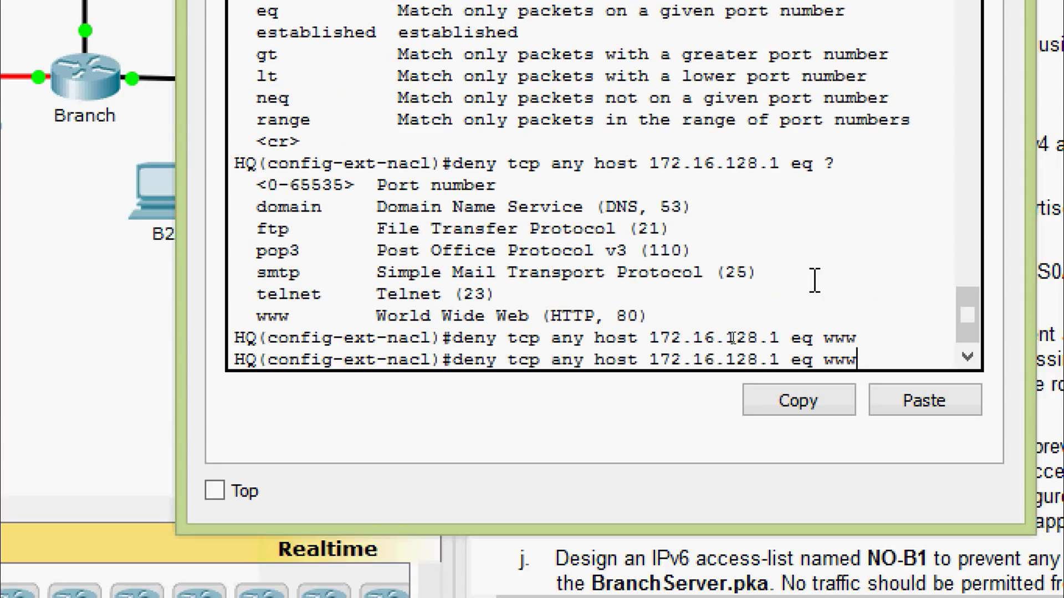
key(BackSpace)
key(BackSpace)
key(BackSpace)
text(443)
key(Return)
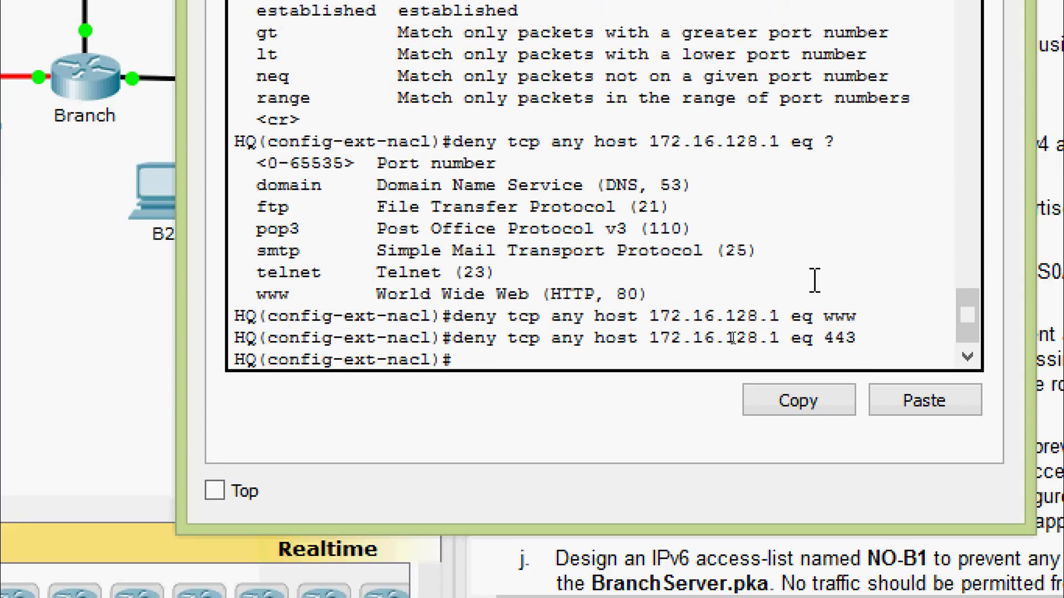
Add a BranchServer rule permitting IP from any source to any destination, consulting the help for the address arguments
text(per)
key(Tab)
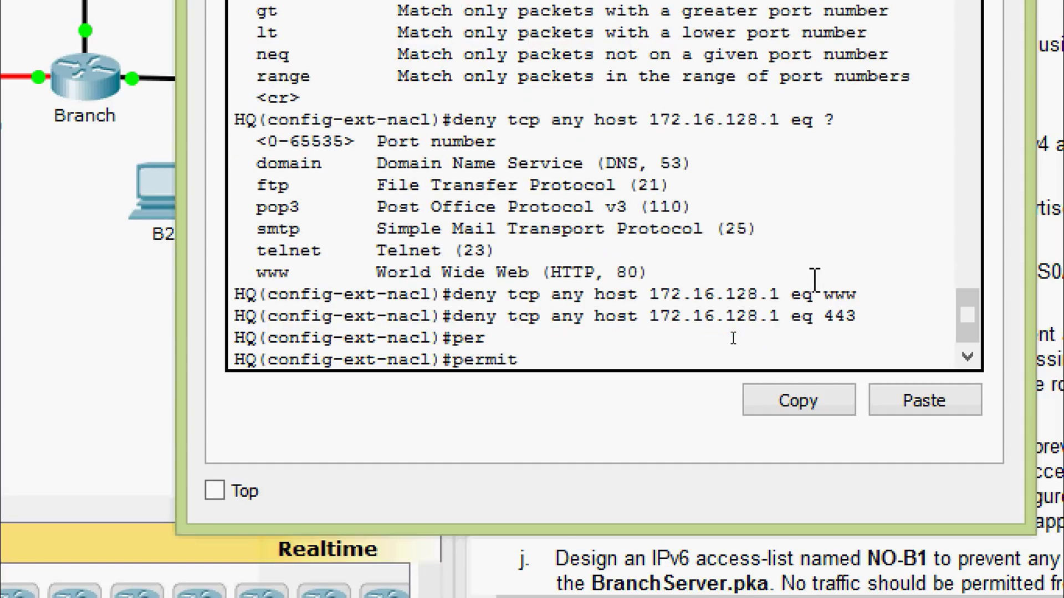
text(ip ?)
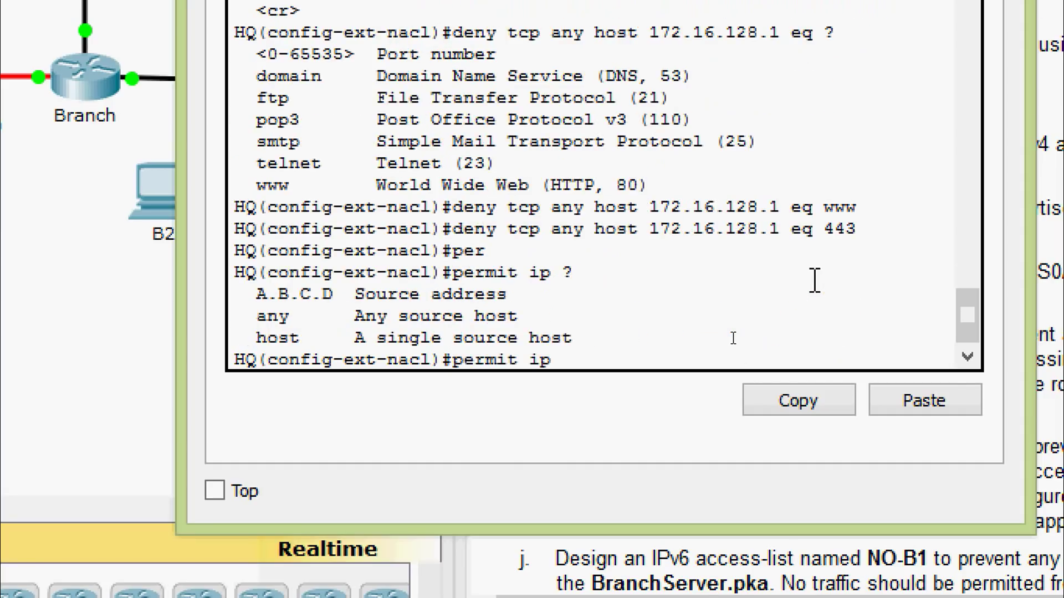
text(an)
key(Tab)
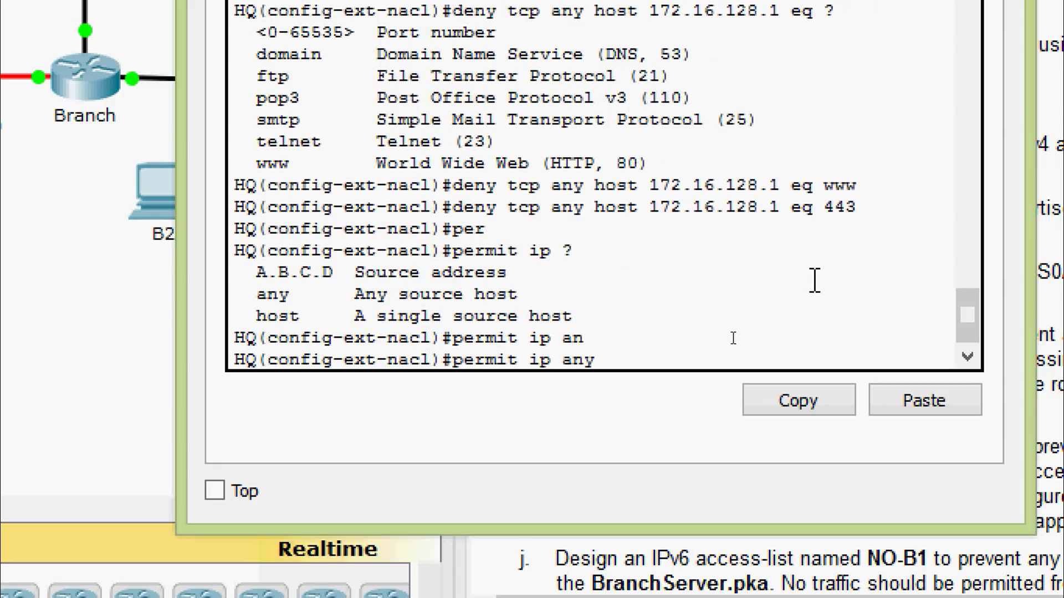
text(?)
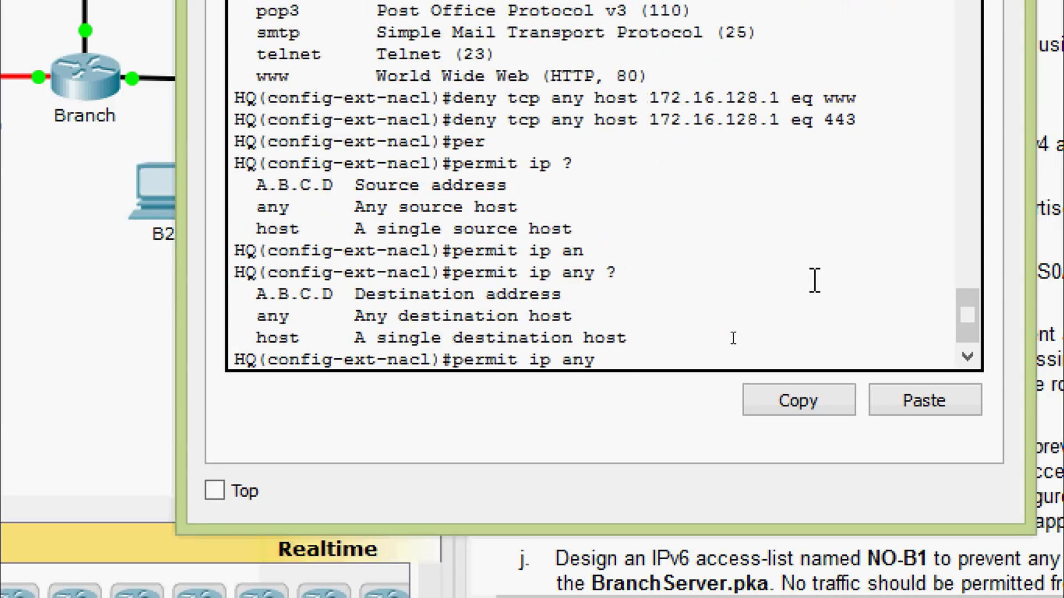
text(an)
key(Tab)
key(Return)
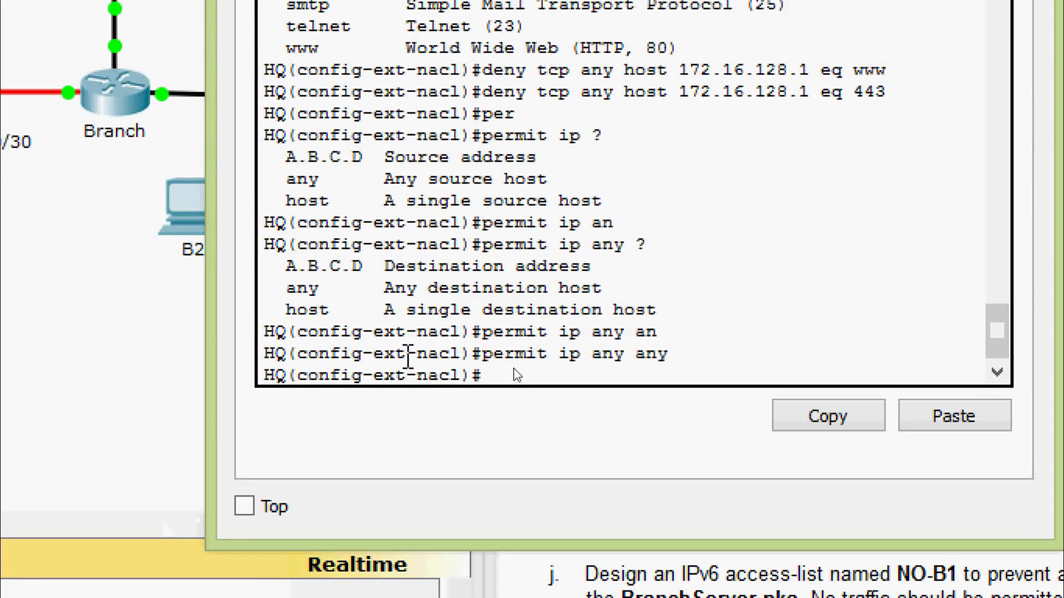
key(Return)
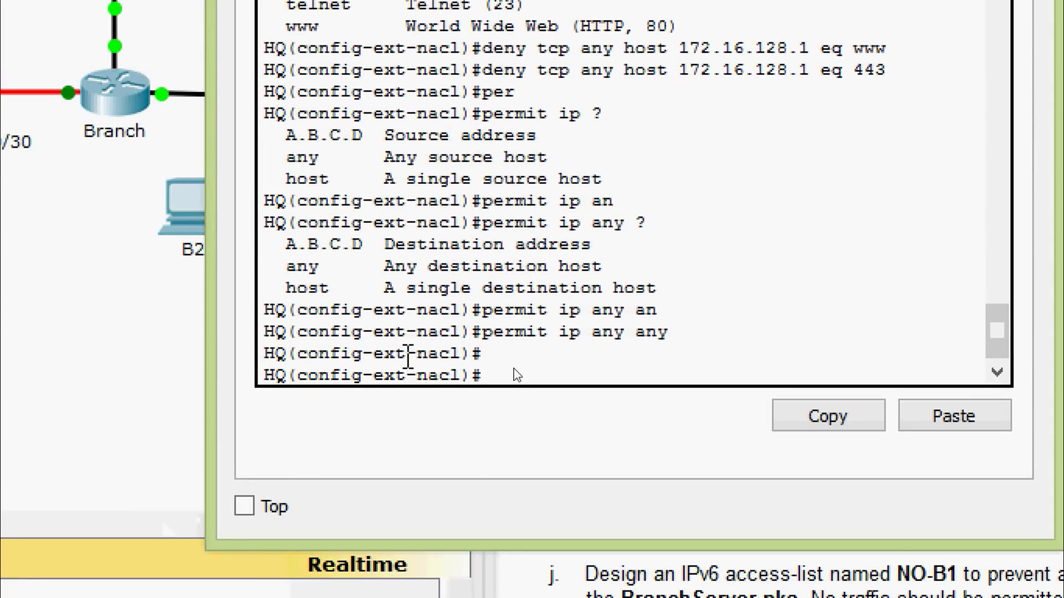
Leave the access list configuration and enter interface configuration for GigabitEthernet 0/0 on HQ
text(exit)
key(Return)
text(inter)
key(Tab)
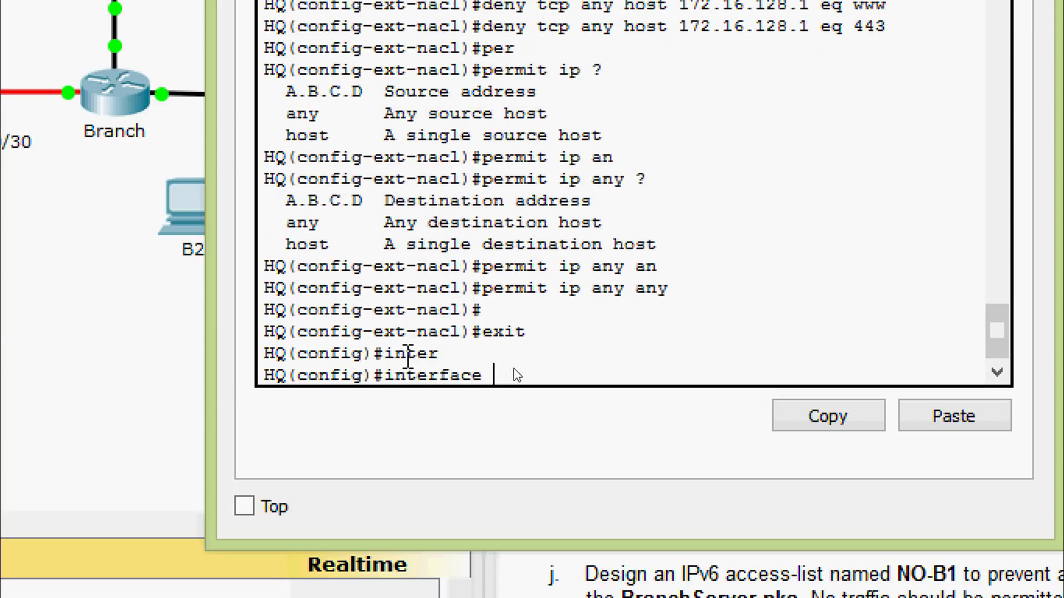
text(gi)
key(Tab)
text(0/0)
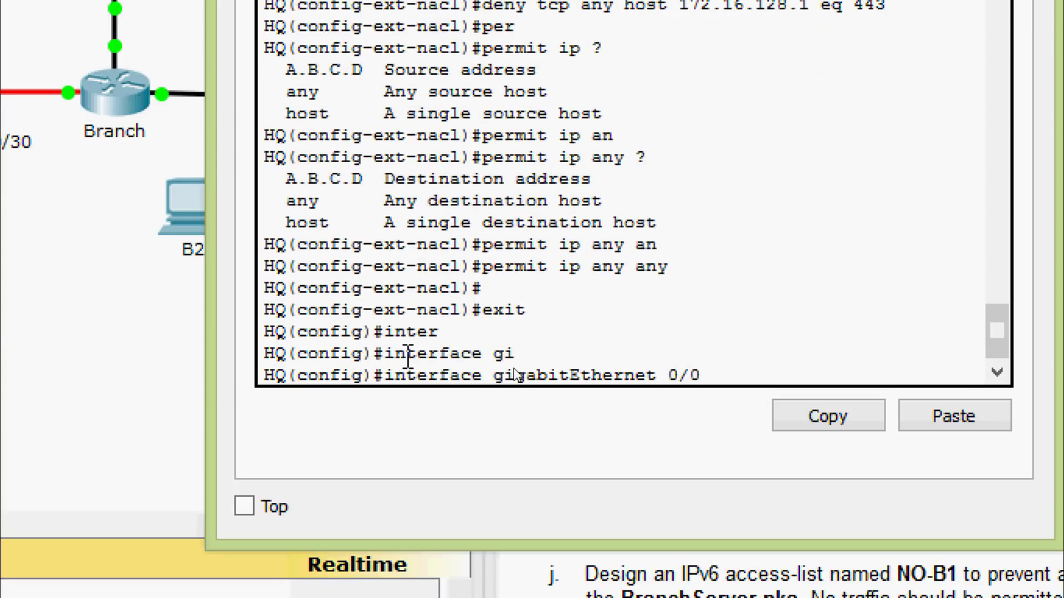
key(Return)
Apply the BranchServer access group inbound on the interface, consulting the help for the direction options
text(ip ac)
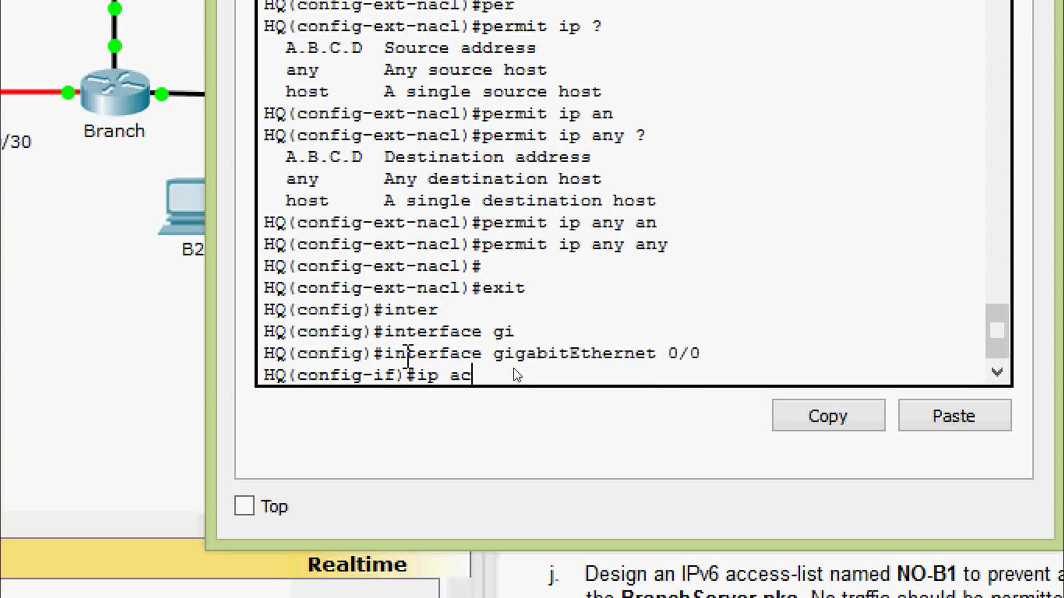
key(Tab)
text(B)
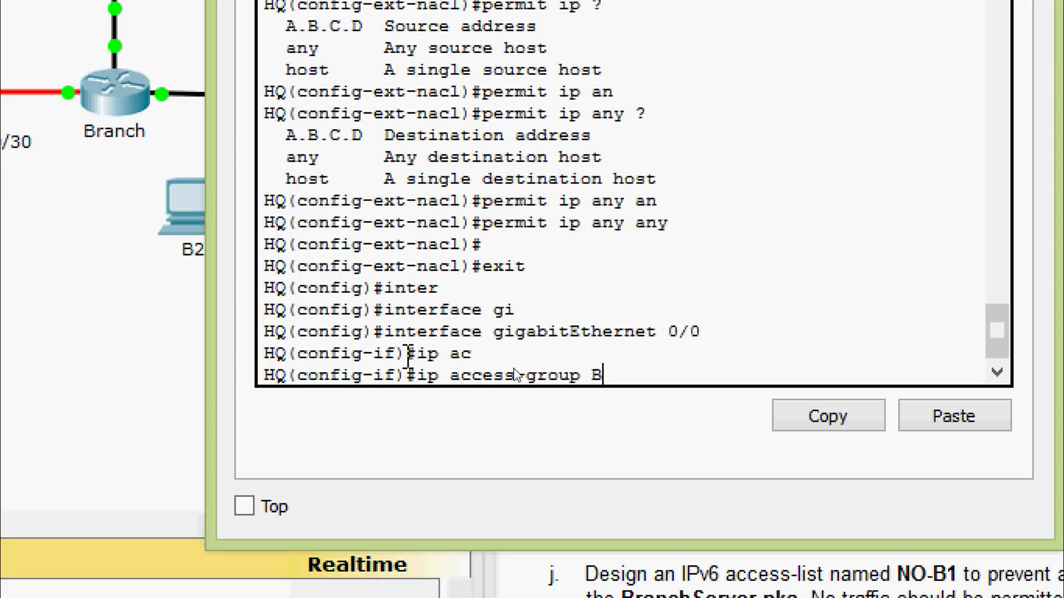
text(ranchServ)
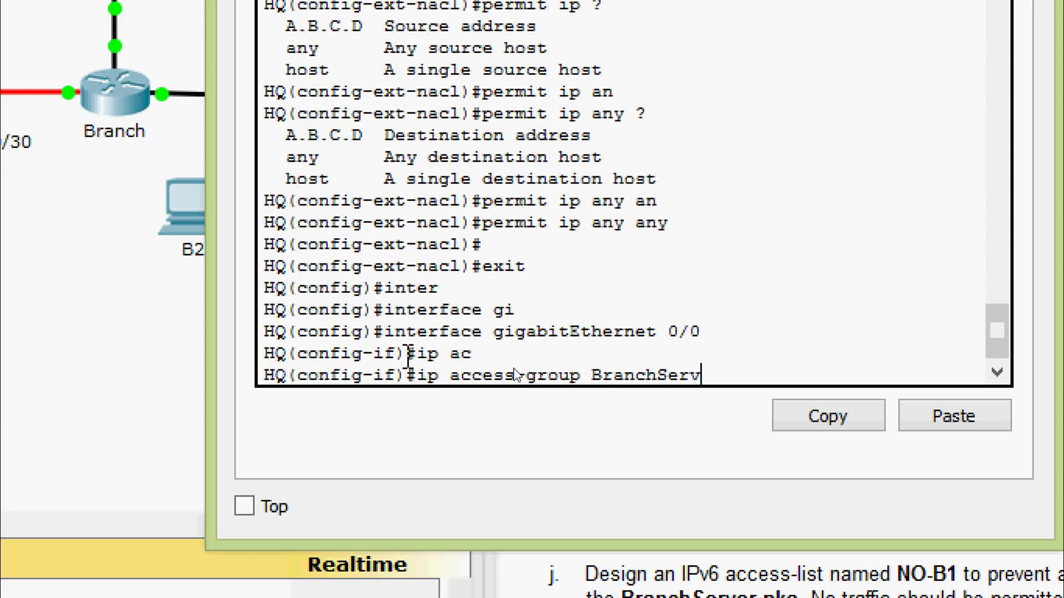
text(er ?)
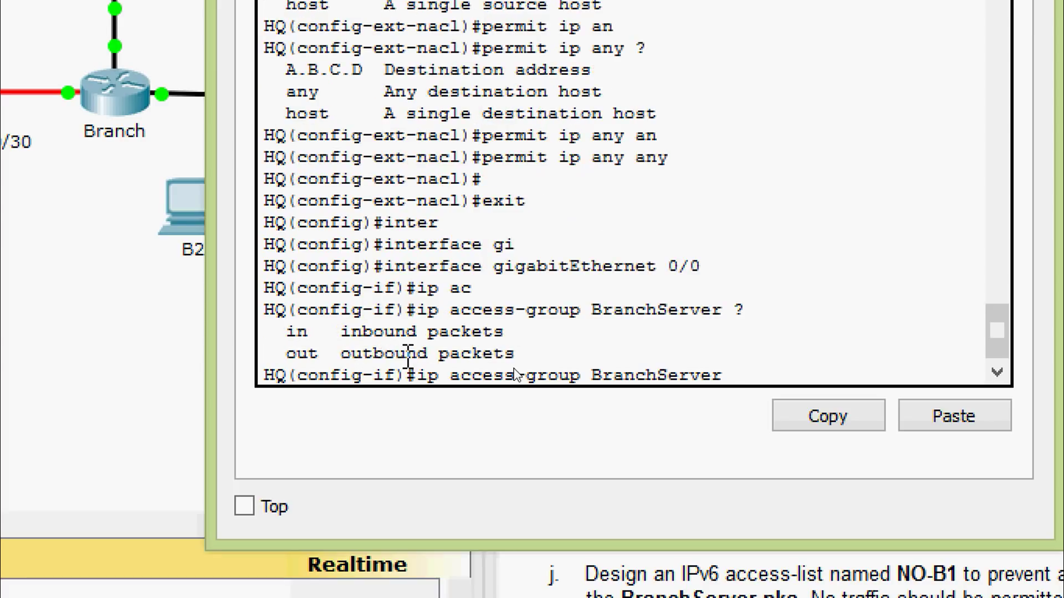
text(in)
key(Return)
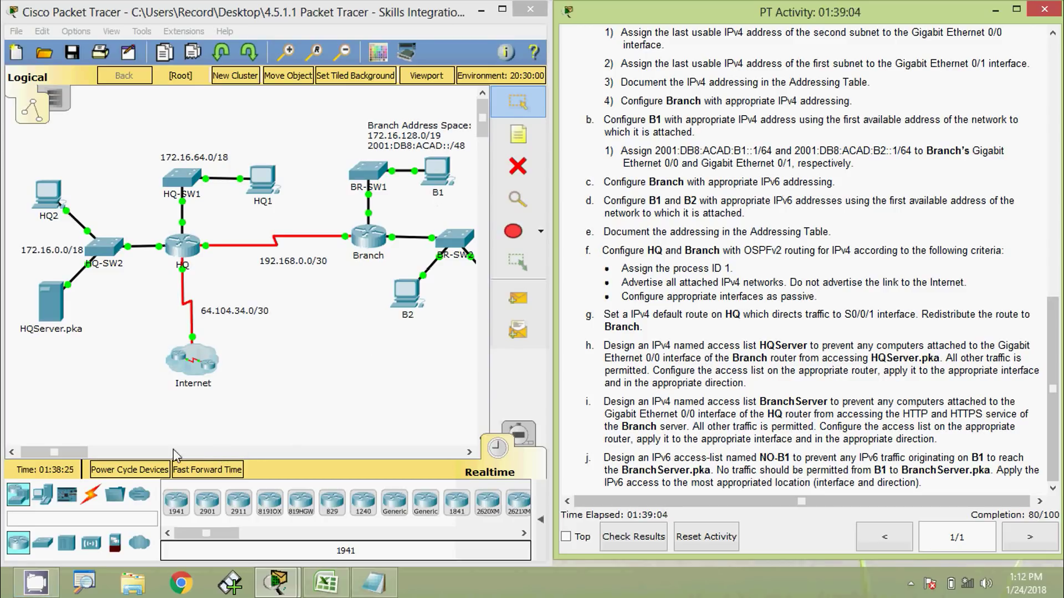
Open the Branch router's command line and enter global configuration mode
drag(59, 451, 86, 450)
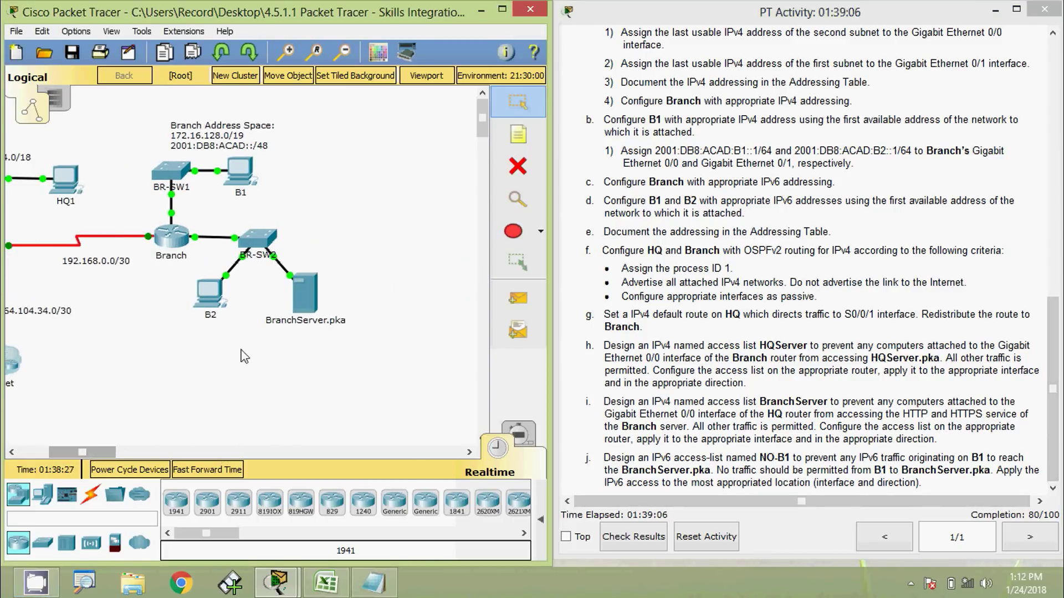
mouse_move(312, 334)
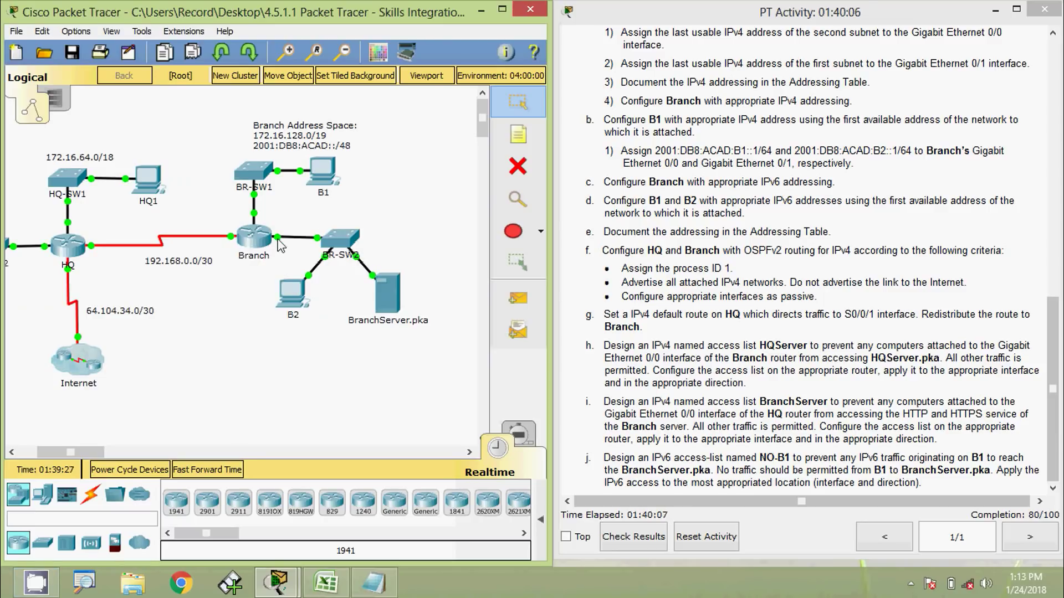
mouse_move(280, 245)
click(254, 238)
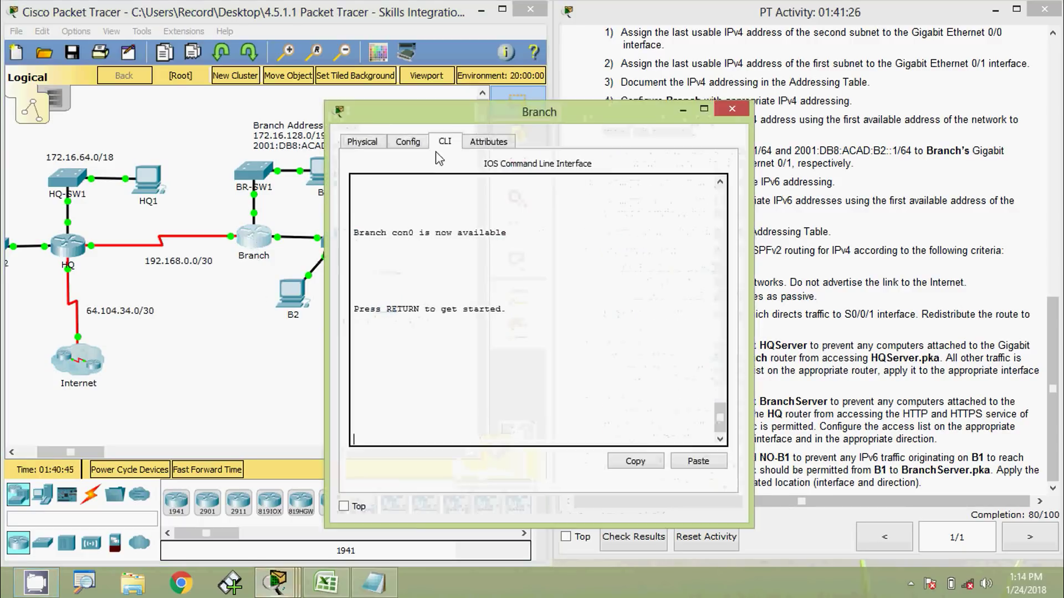
drag(464, 110, 534, 63)
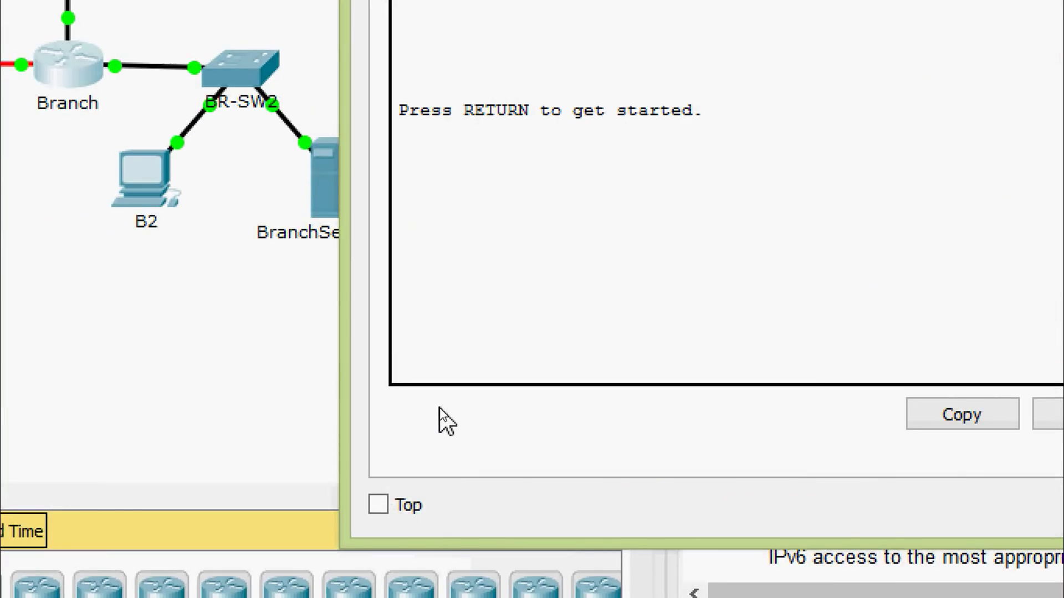
key(Return)
text(ena)
key(Tab)
key(Return)
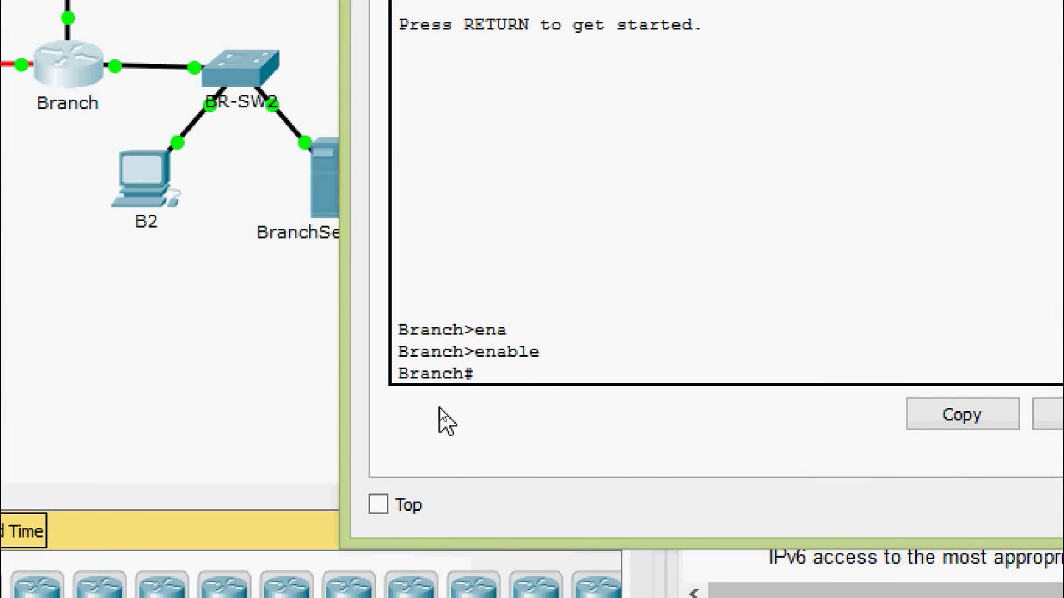
text(conf)
key(Tab)
text(terminal)
key(Return)
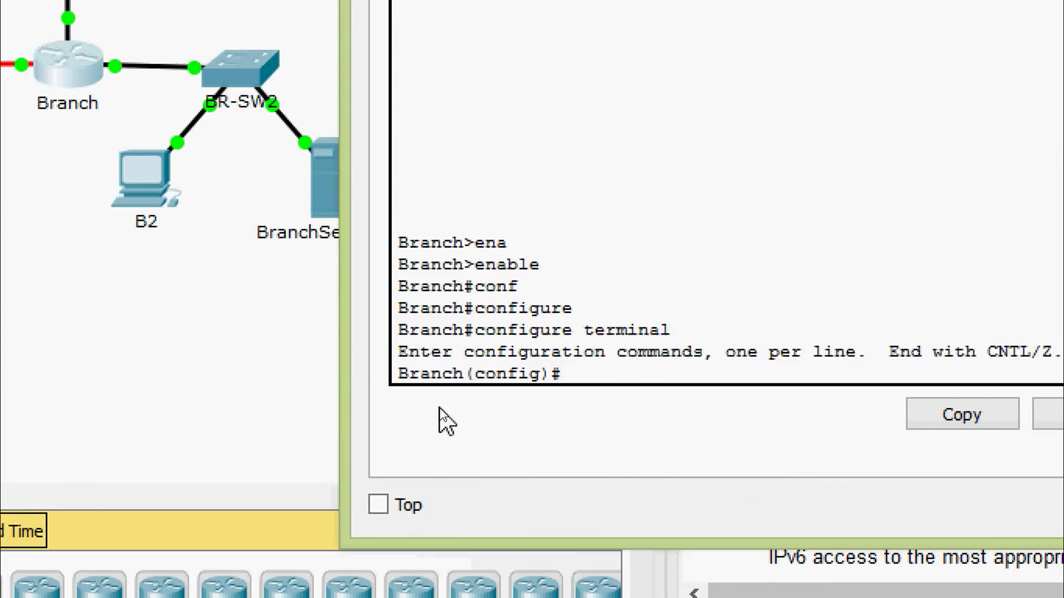
Create an IPv6 access list named NO-B1 on Branch, consulting the help for the name argument
key(Return)
text(ipv)
key(Tab)
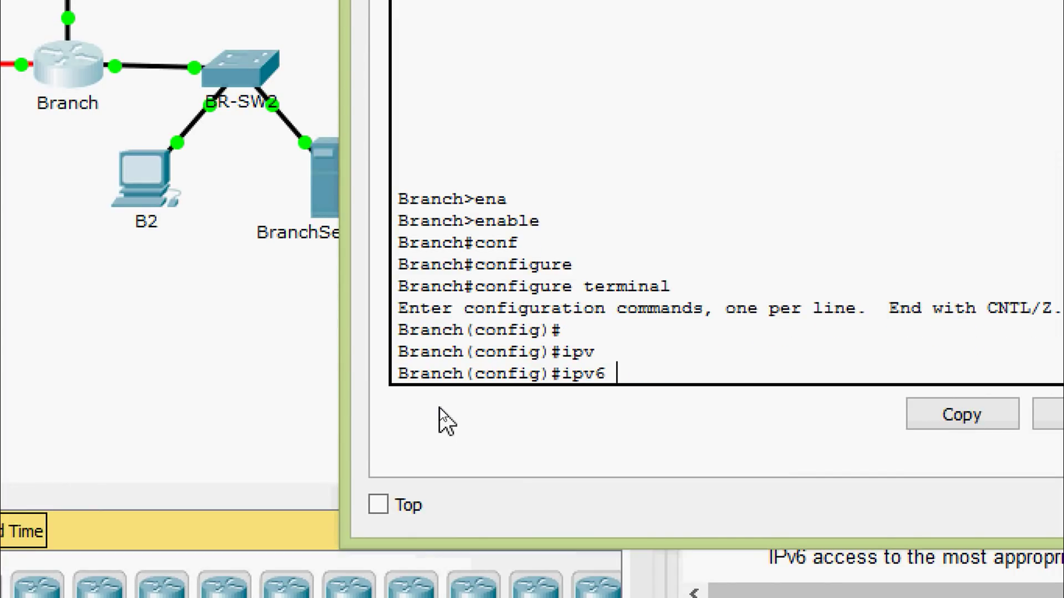
text(ac)
key(Tab)
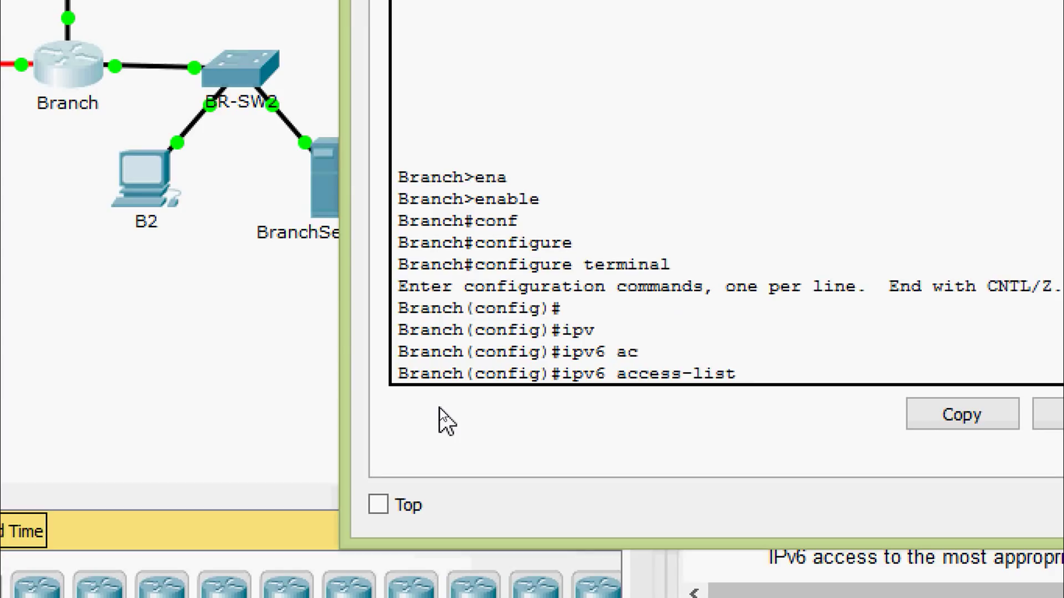
text(?)
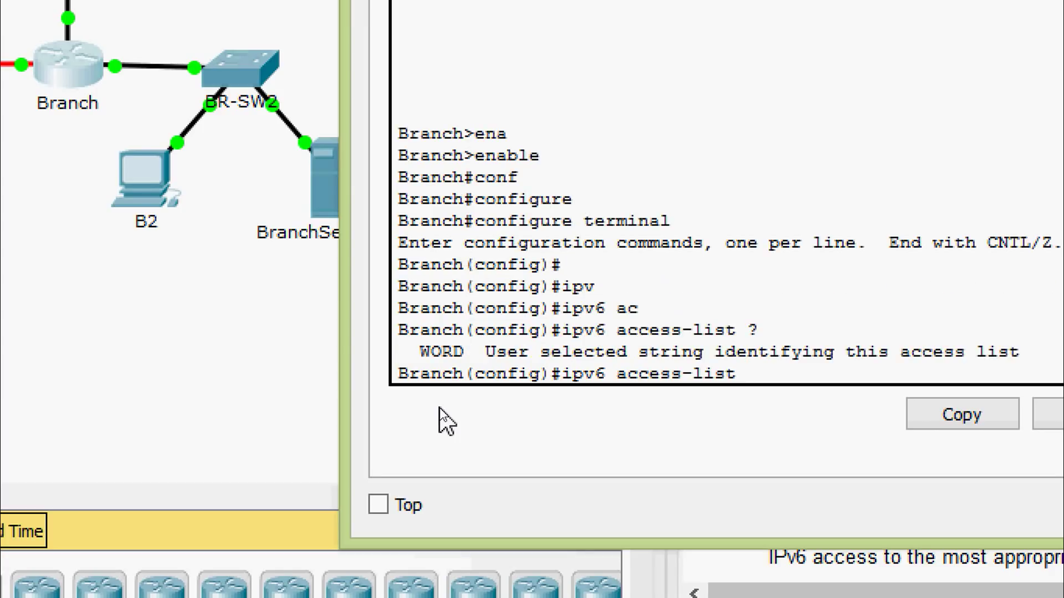
text(NO-B1)
key(Return)
Begin a NO-B1 rule denying IPv6 from a single source host, consulting the help for the source options
text(den)
key(Tab)
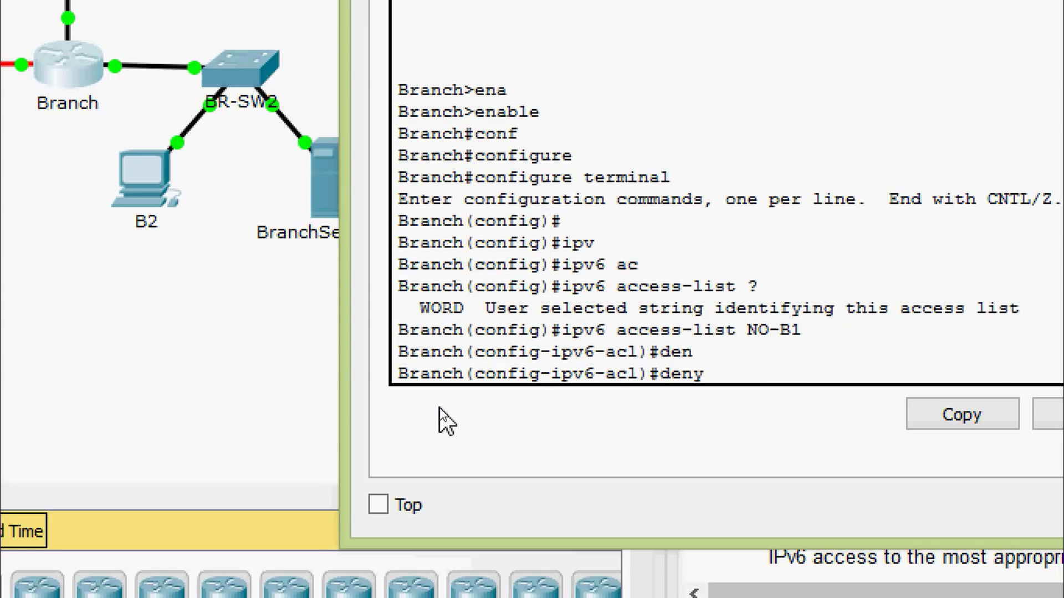
text(ipv)
key(Tab)
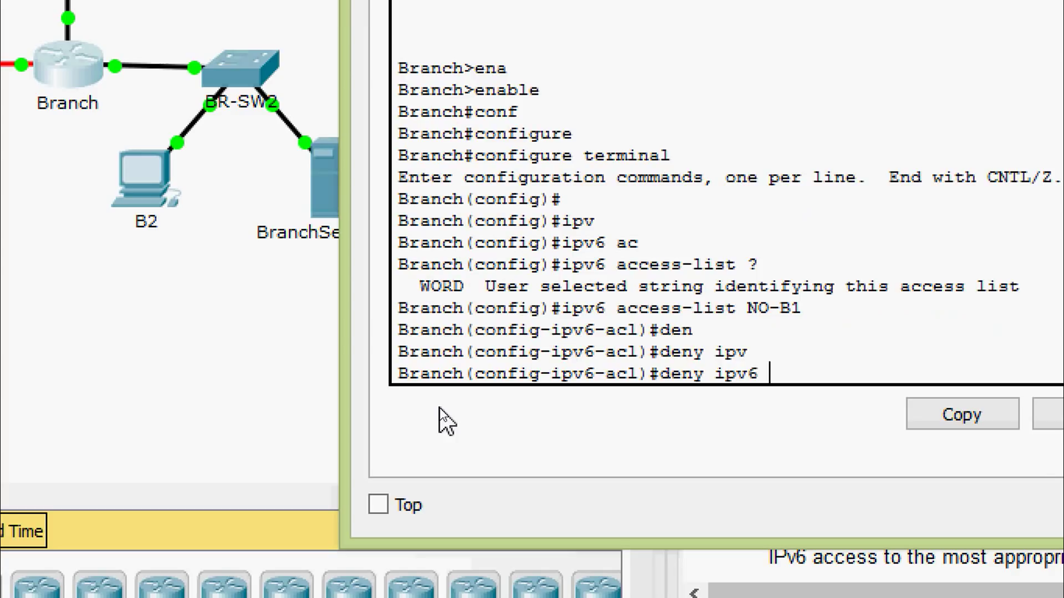
text(ho)
key(Tab)
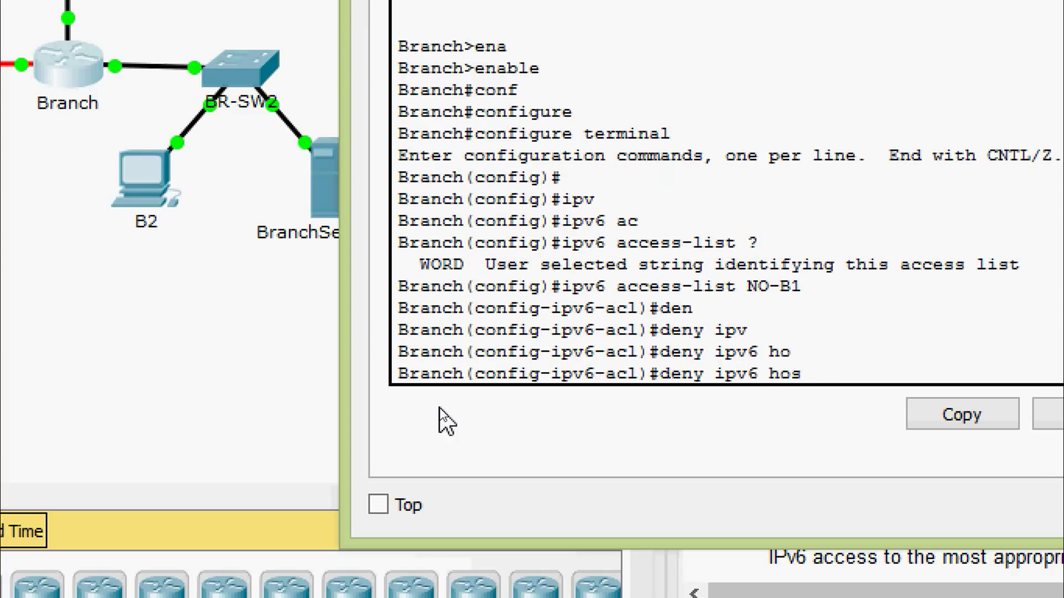
key(BackSpace)
key(BackSpace)
key(BackSpace)
text(?)
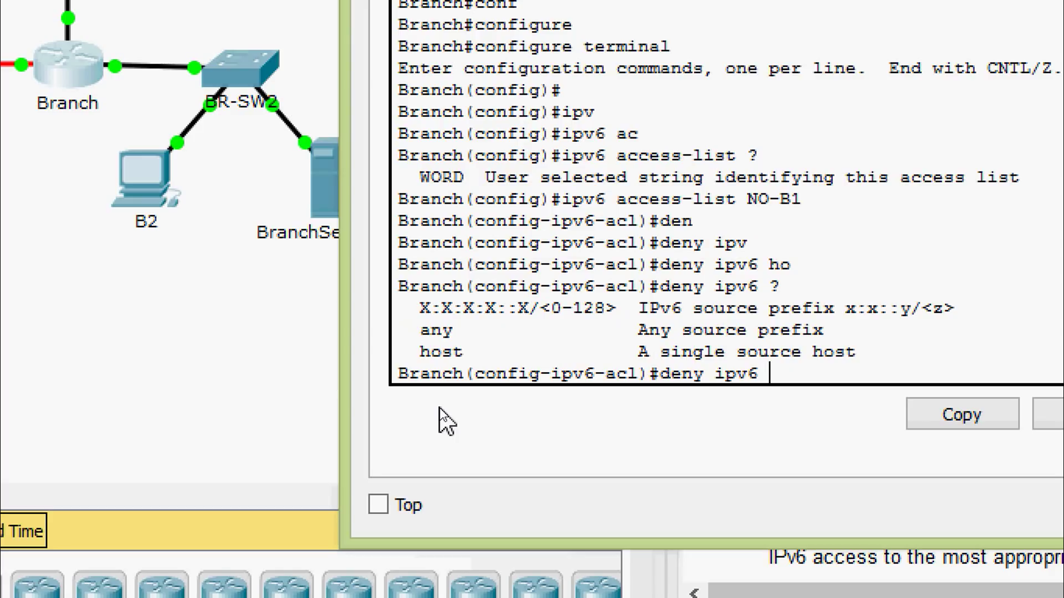
text(ho)
key(Tab)
text(?)
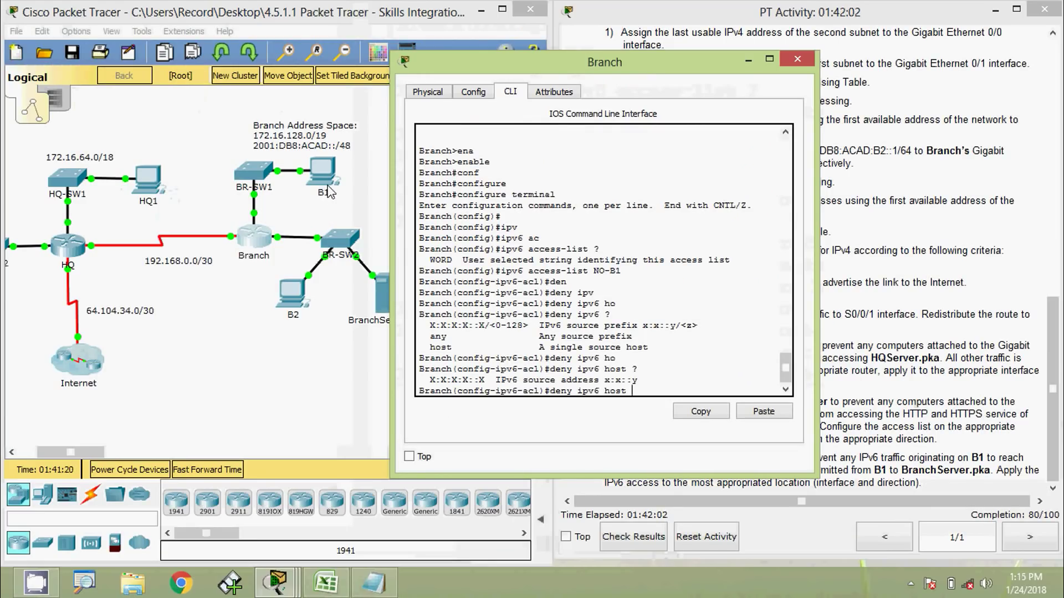
Copy B1's address 2001:DB8:ACAD:B1::2 without its prefix from the Excel addressing table and paste it as the deny rule's source host
click(329, 585)
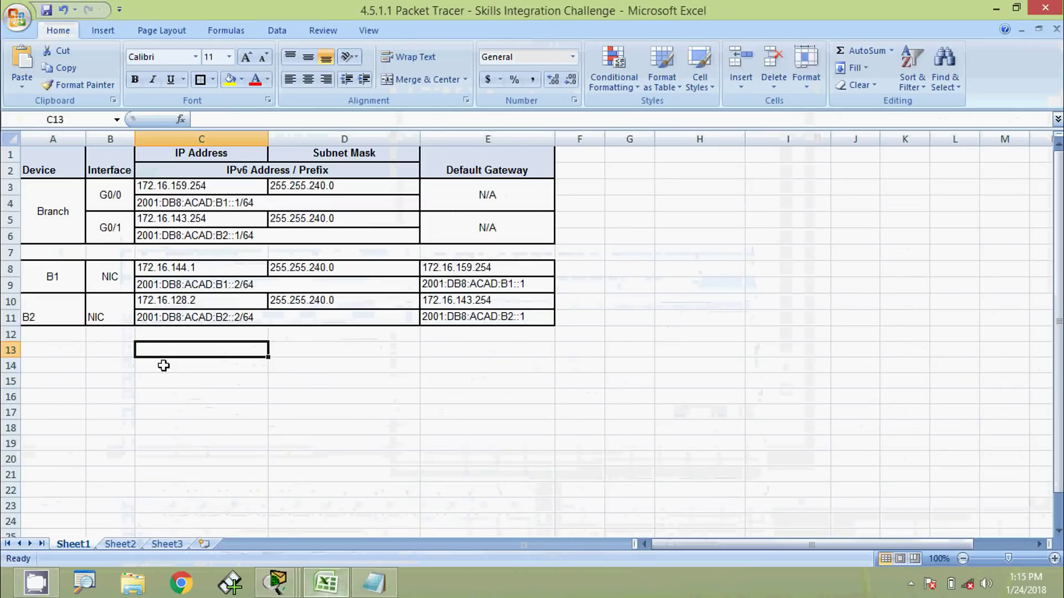
click(179, 283)
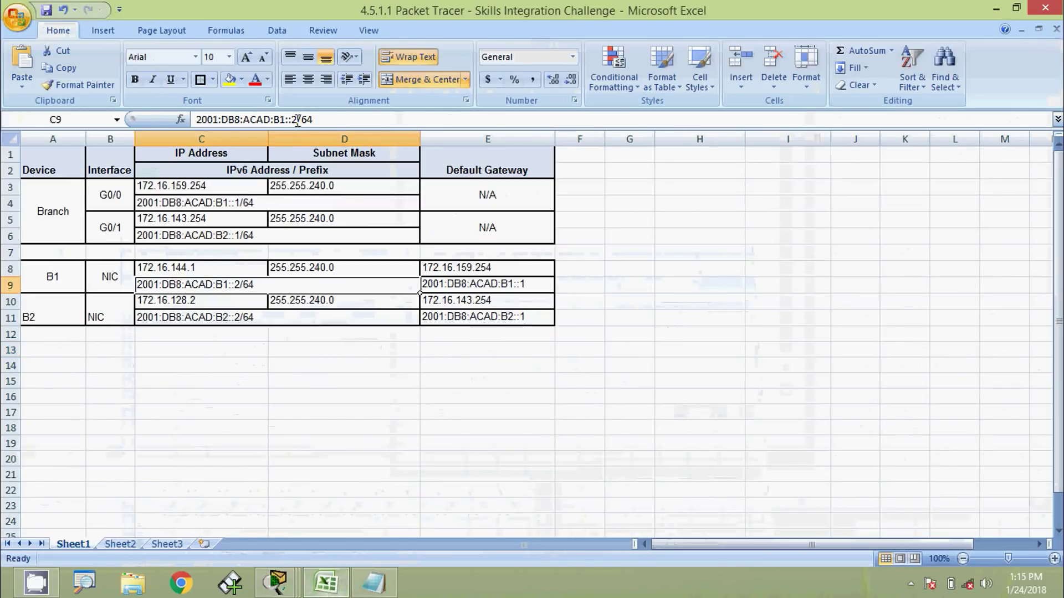
drag(297, 119, 172, 120)
key(ctrl+c)
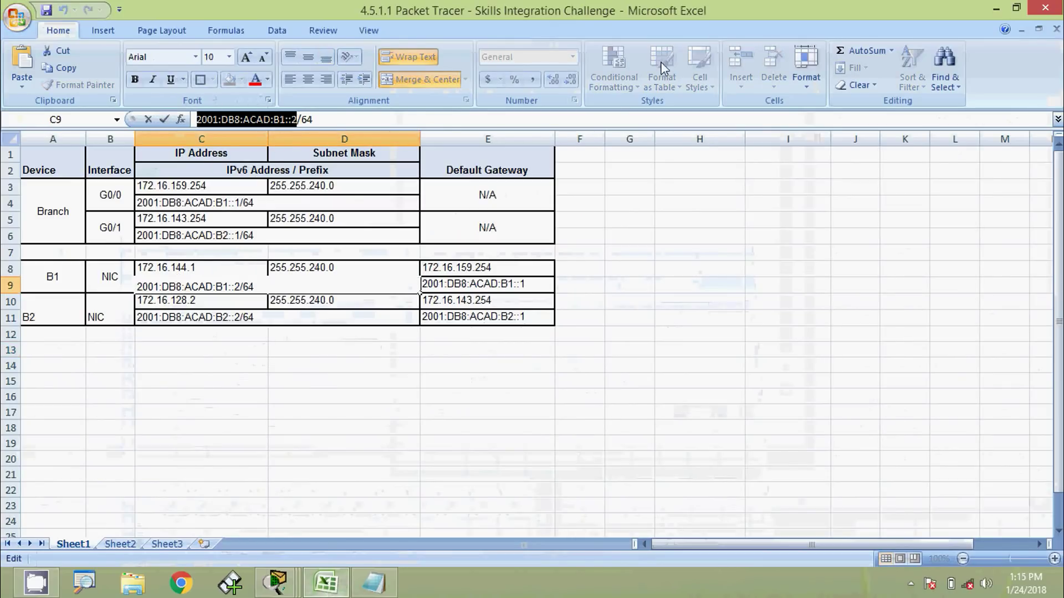
click(996, 9)
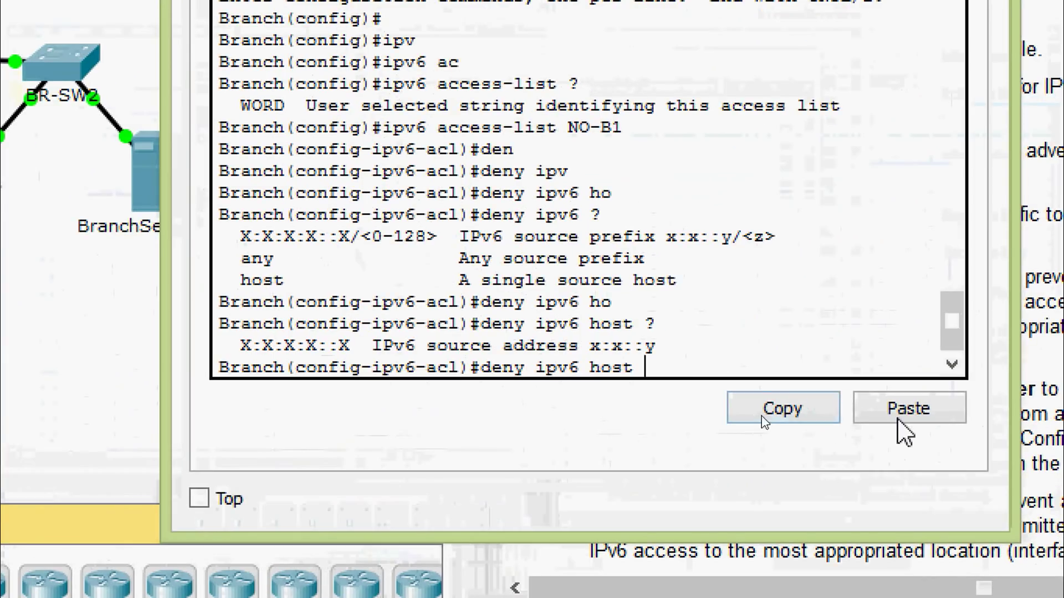
click(762, 412)
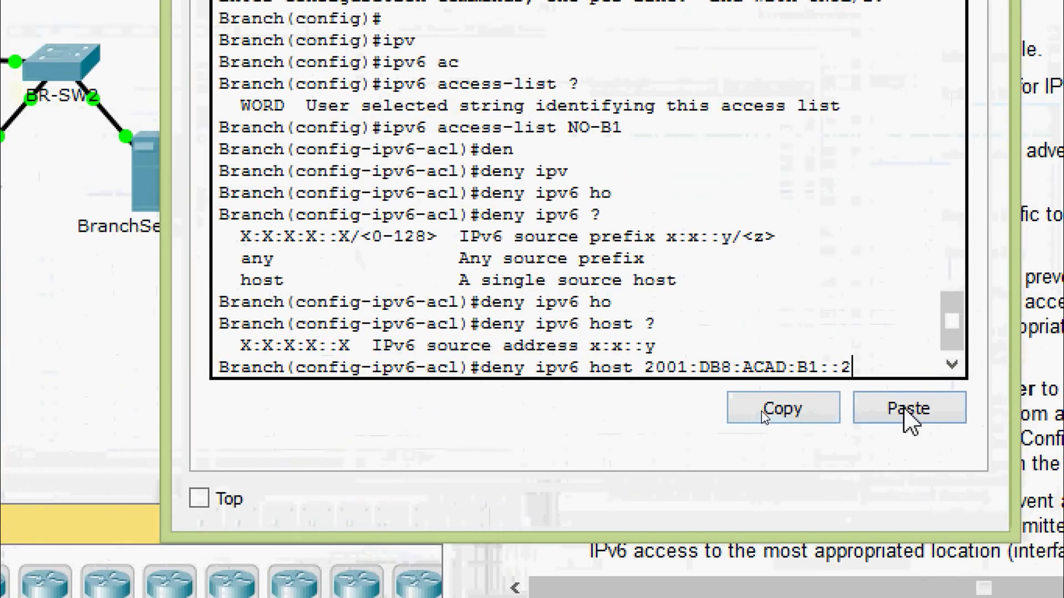
Continue the NO-B1 deny rule with a single destination host, consulting the help for the destination options and address format
text(?)
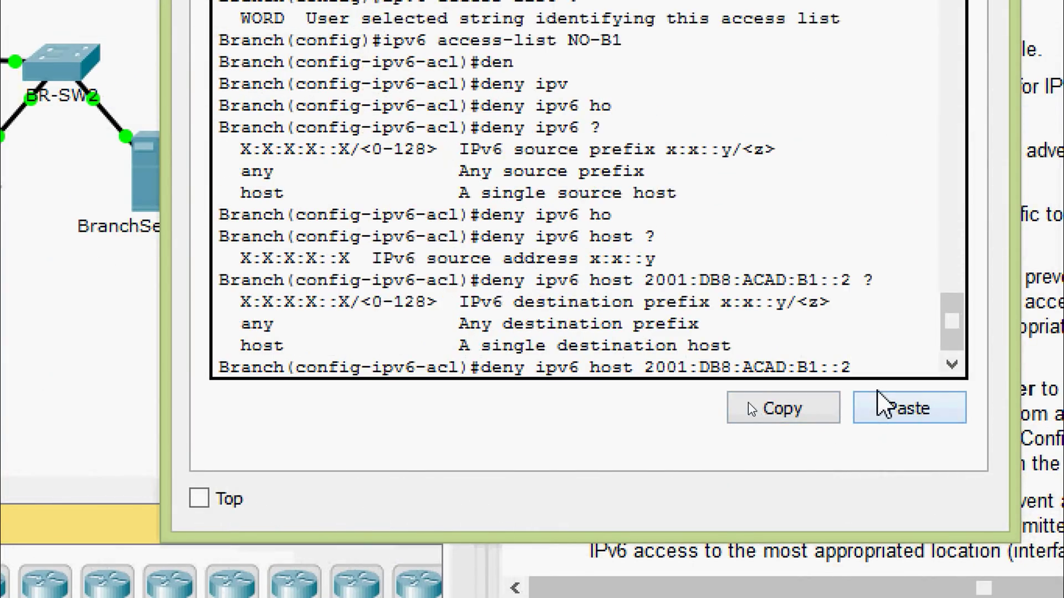
text(?)
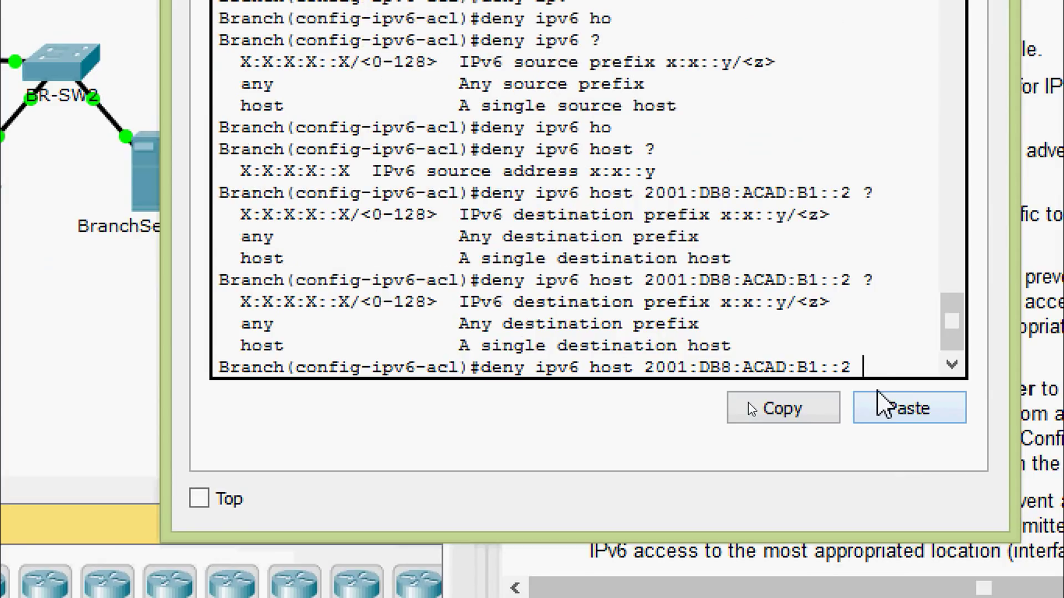
text(ho)
key(Tab)
text(?)
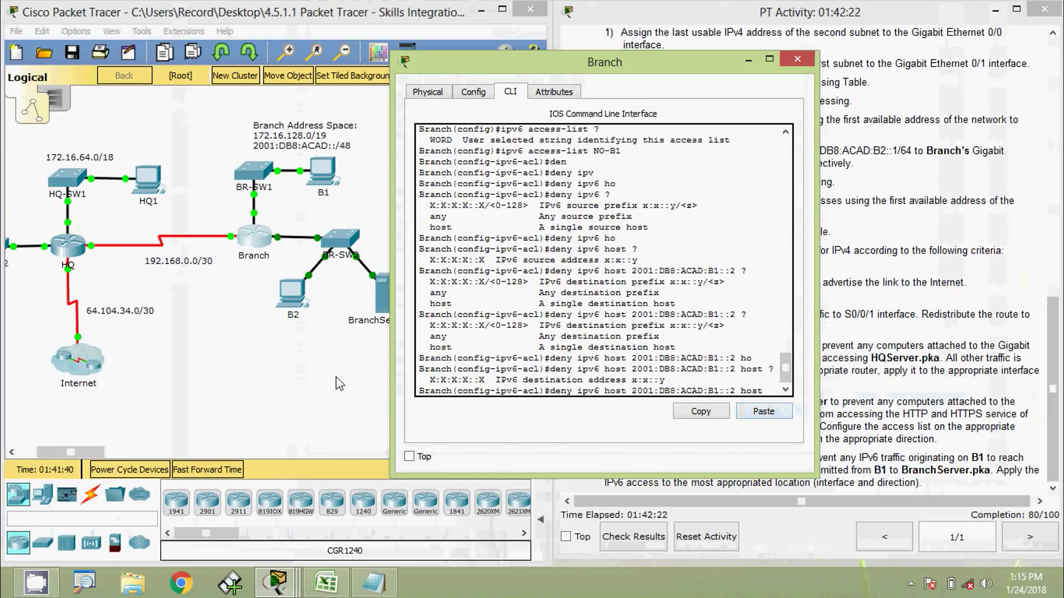
Copy BranchServer.pka's IPv6 address 2001:DB8:ACAD:B2::3 without its prefix from the activity's Addressing Table and complete the deny rule with it as destination host
click(339, 384)
click(951, 365)
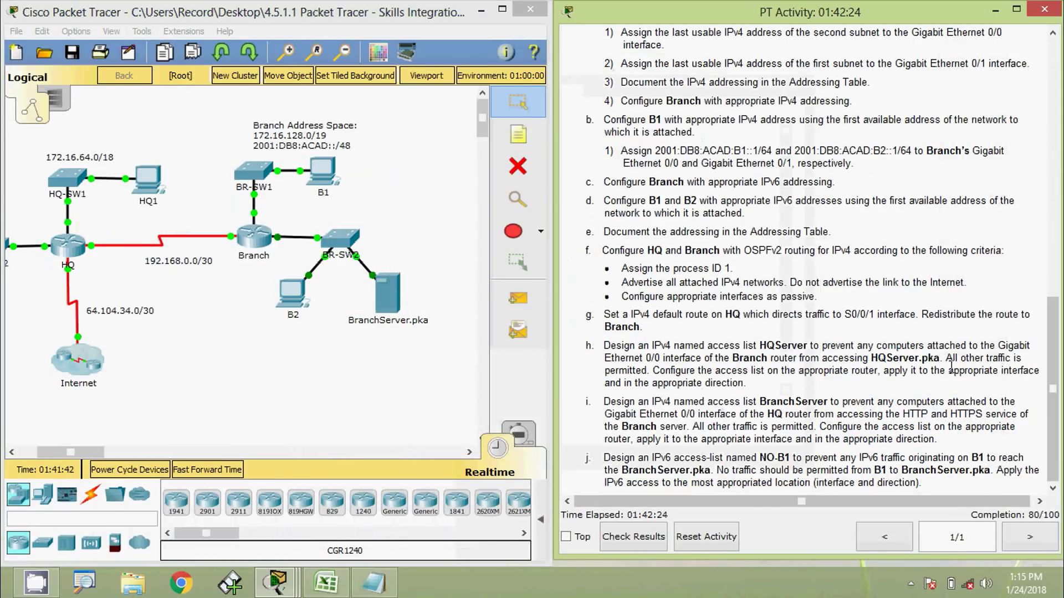
drag(1053, 388, 1053, 149)
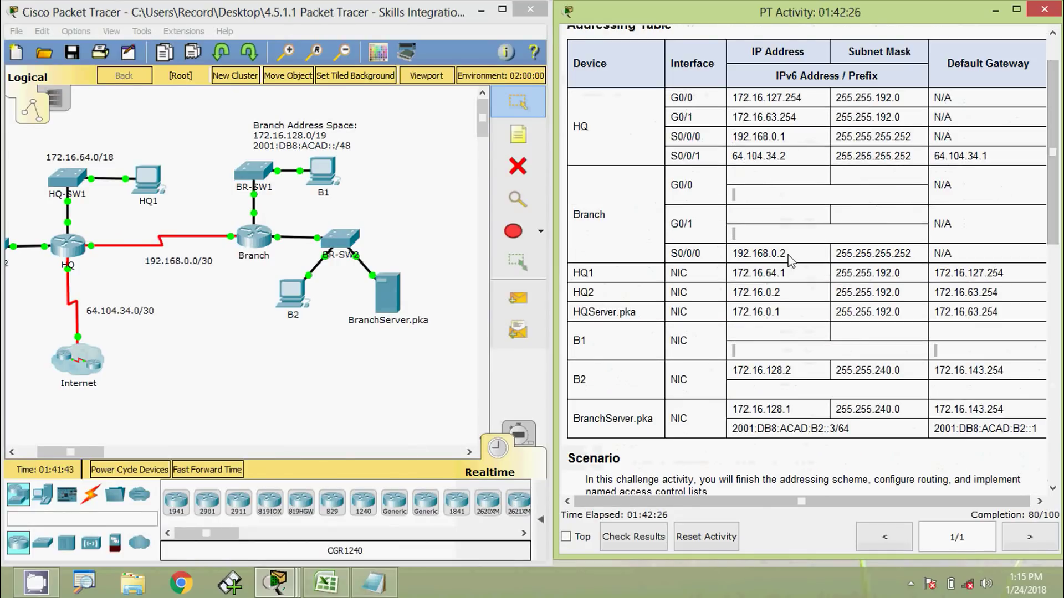
drag(734, 424, 832, 434)
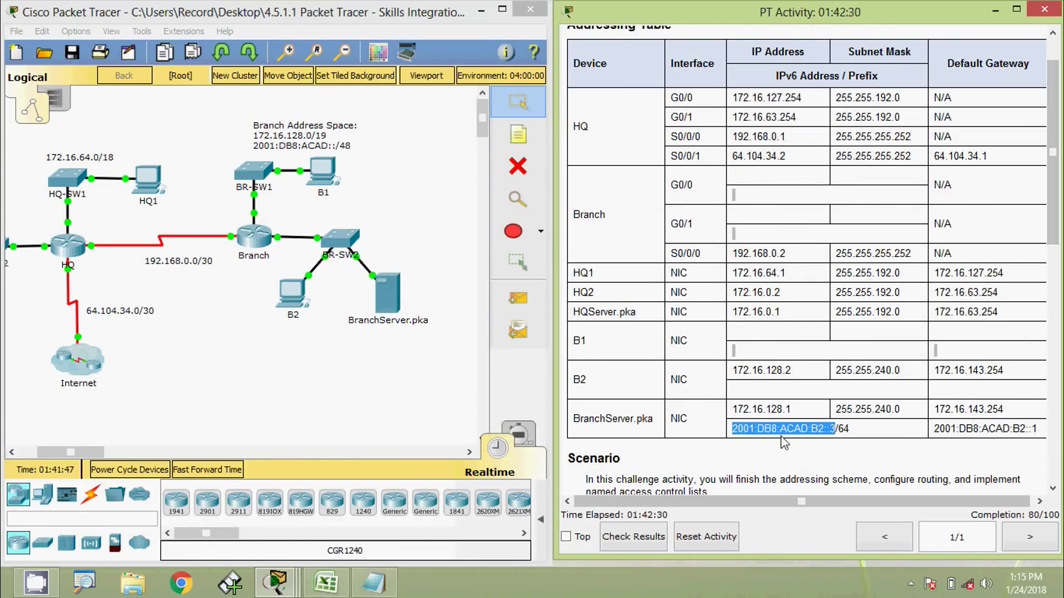
mouse_move(279, 585)
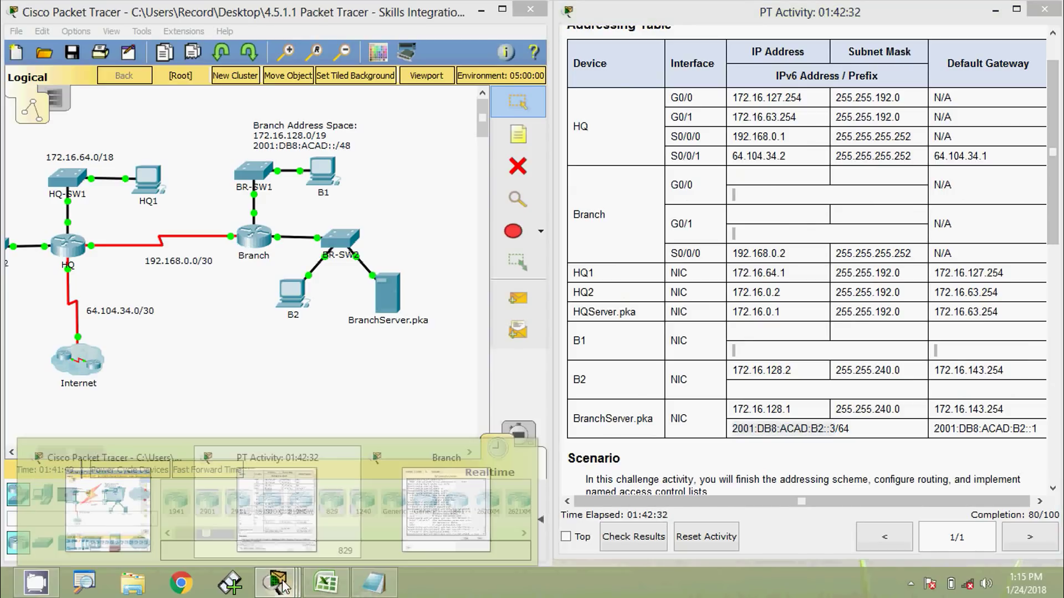
click(418, 529)
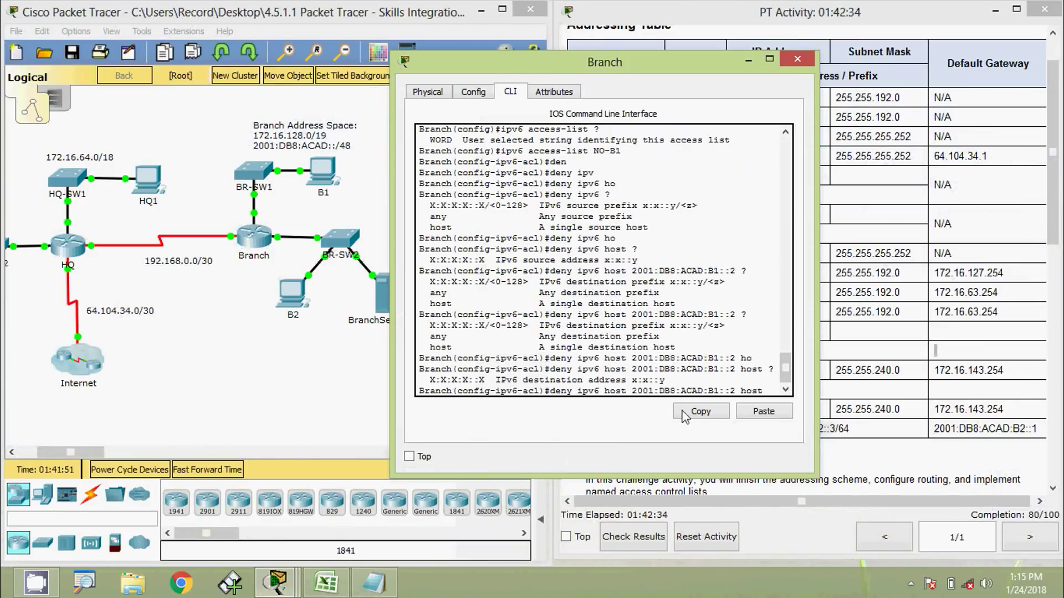
click(763, 412)
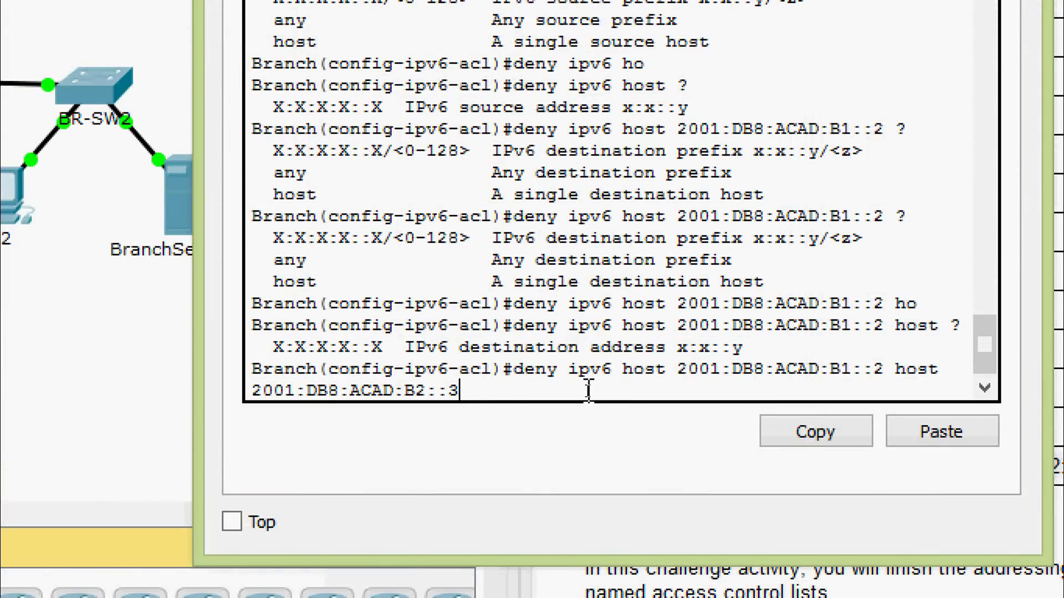
key(Return)
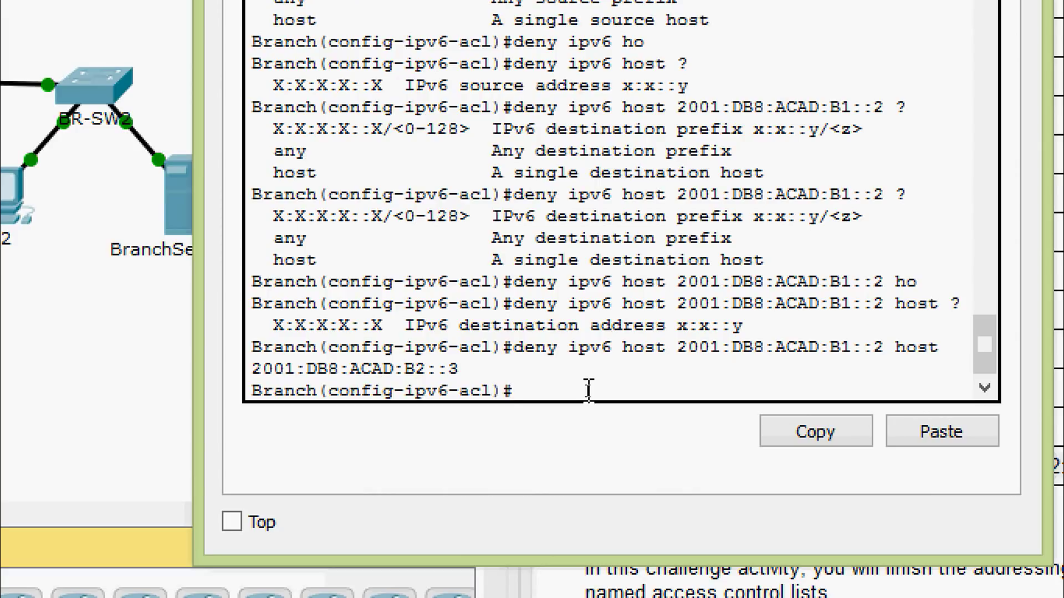
Add a NO-B1 rule permitting all other IPv6 traffic from any source to any destination
text(per)
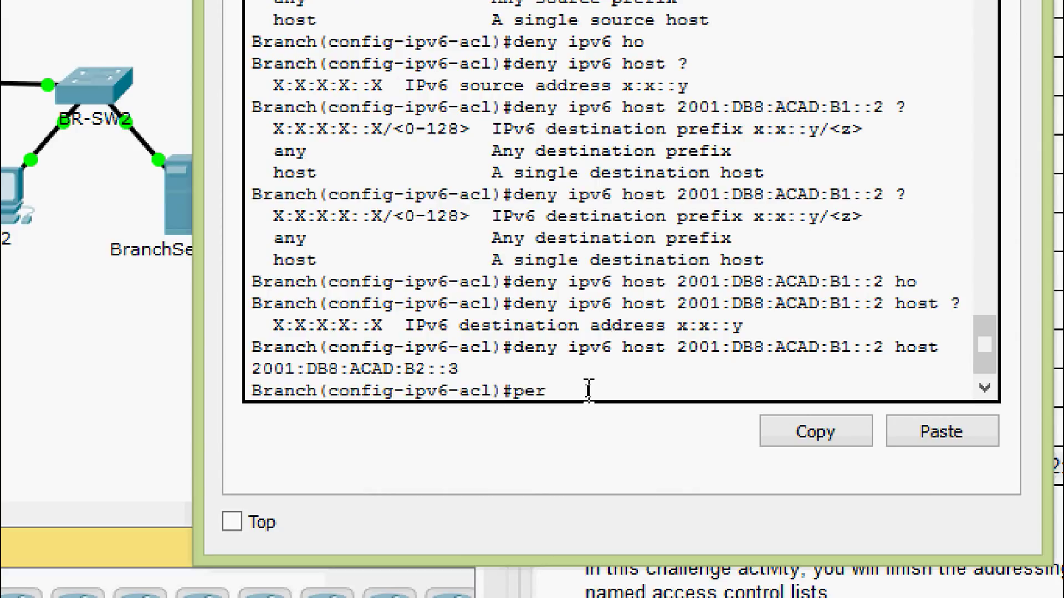
key(Tab)
text(ipv)
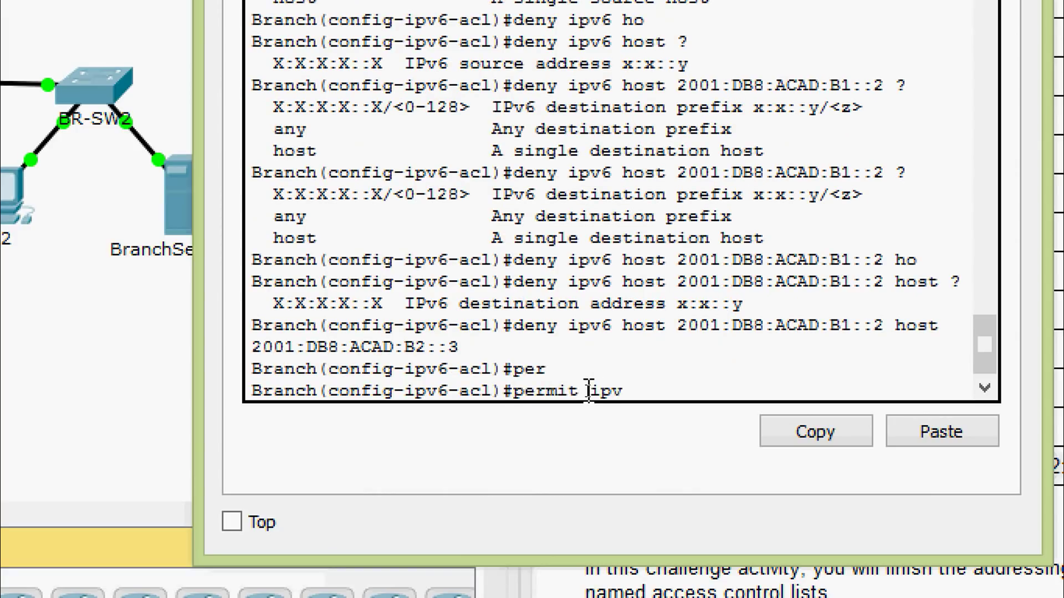
key(Tab)
text(an)
key(Tab)
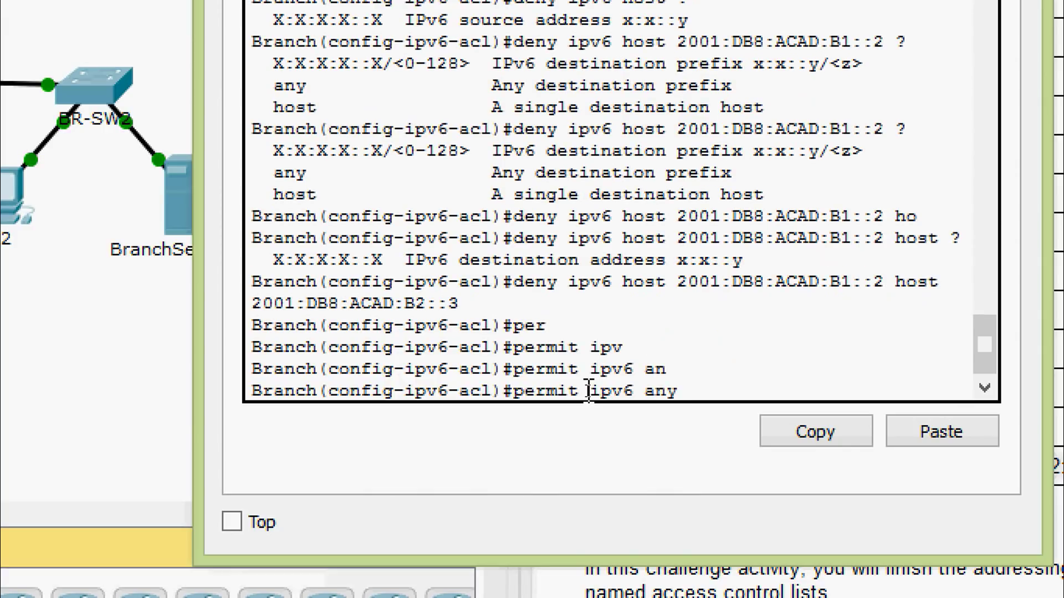
text(an)
key(Tab)
key(Return)
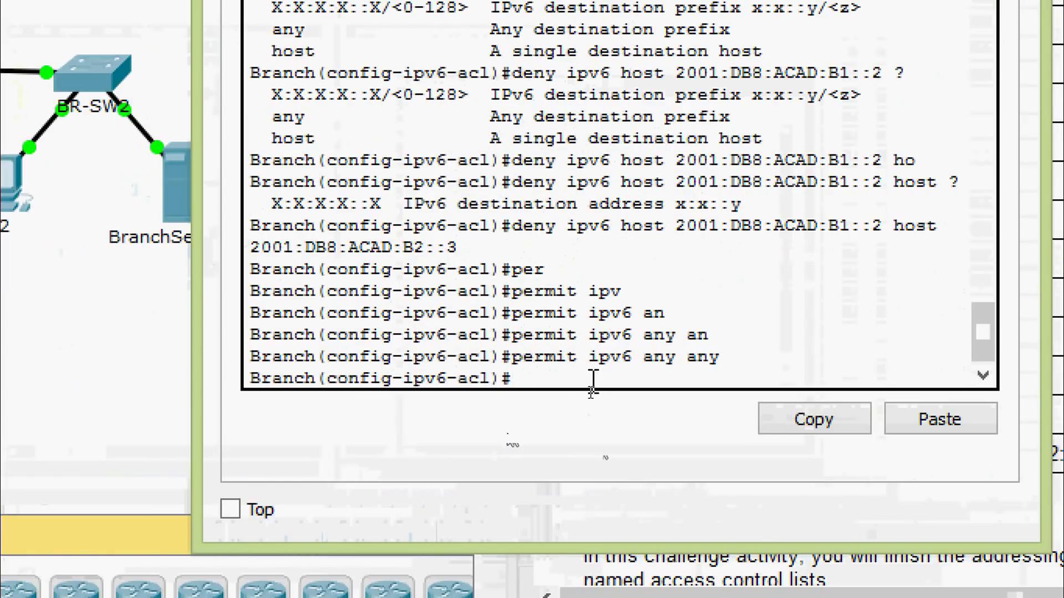
Leave the access list configuration and enter interface configuration for gigabitEthernet 0/1 on Branch
text(exit)
key(Return)
text(inter)
key(Tab)
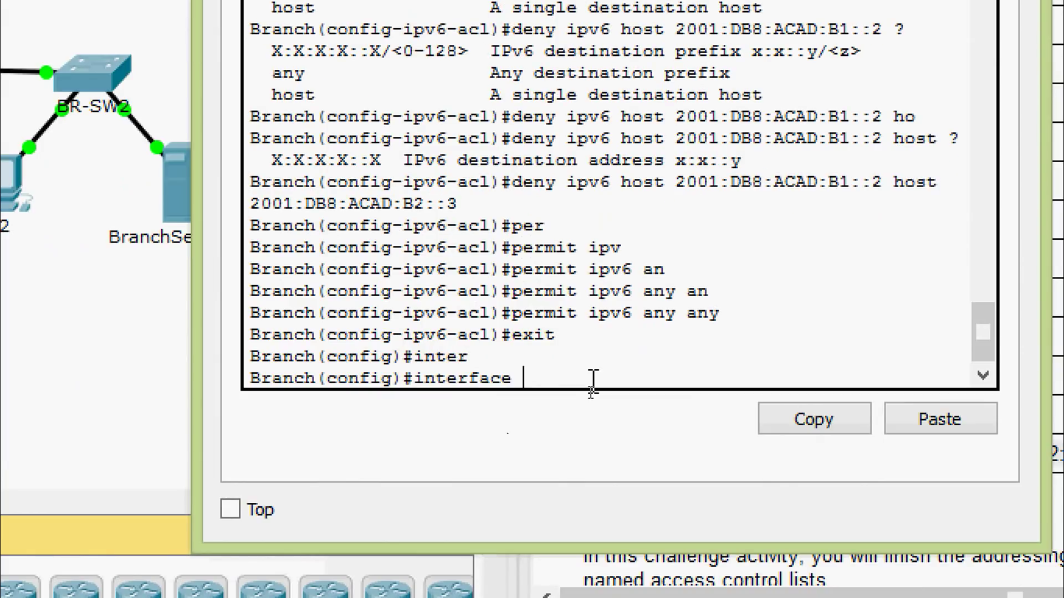
text(gi)
key(Tab)
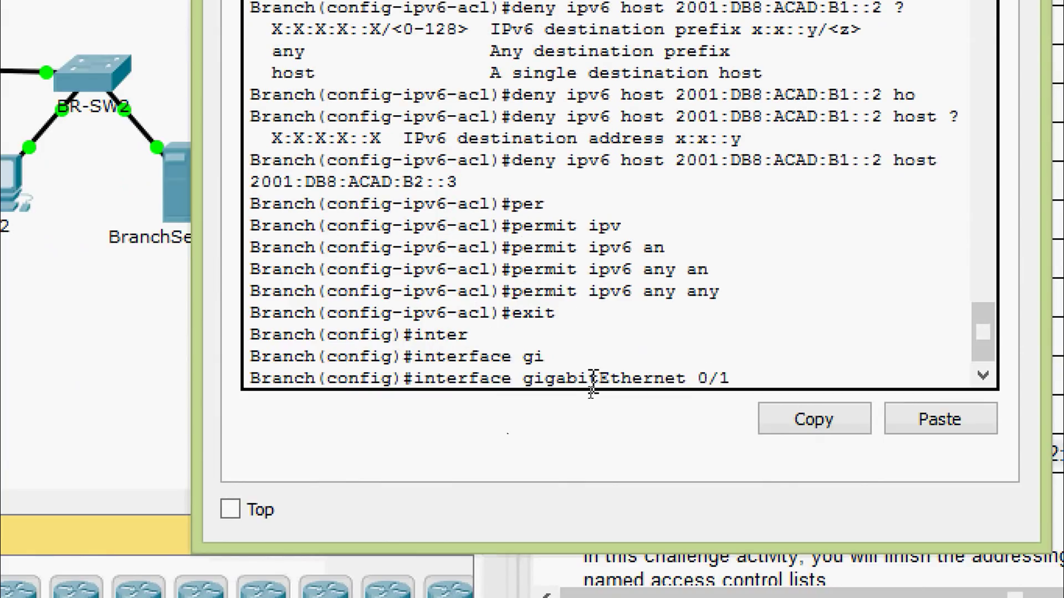
text(0/1)
key(Return)
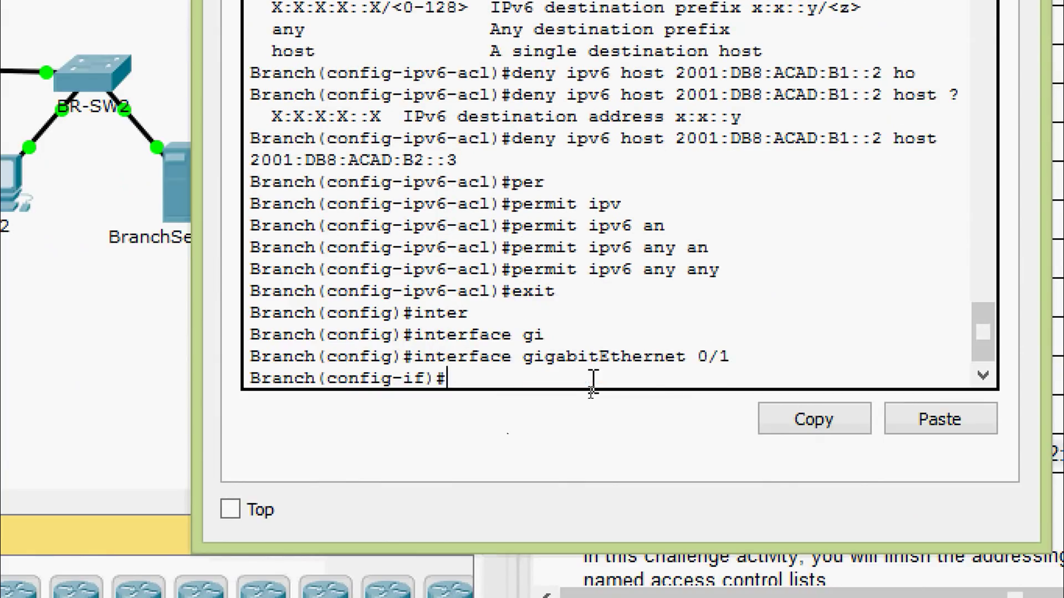
Apply NO-B1 as an outbound IPv6 traffic filter on Branch's gigabitEthernet 0/1, consulting the help for the command options
text(ipv)
key(Tab)
text(?)
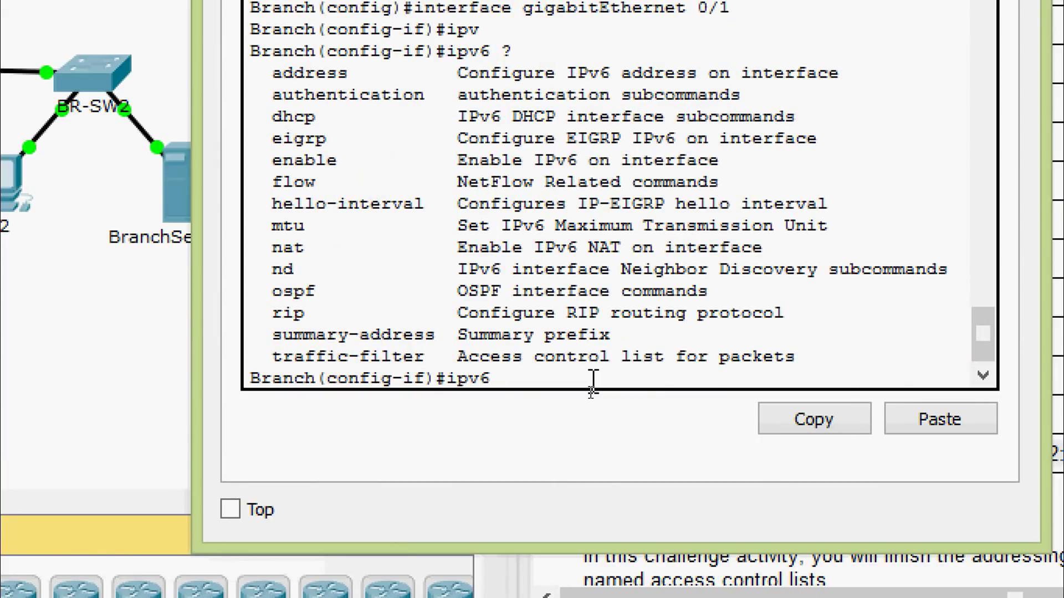
text(tr)
key(Tab)
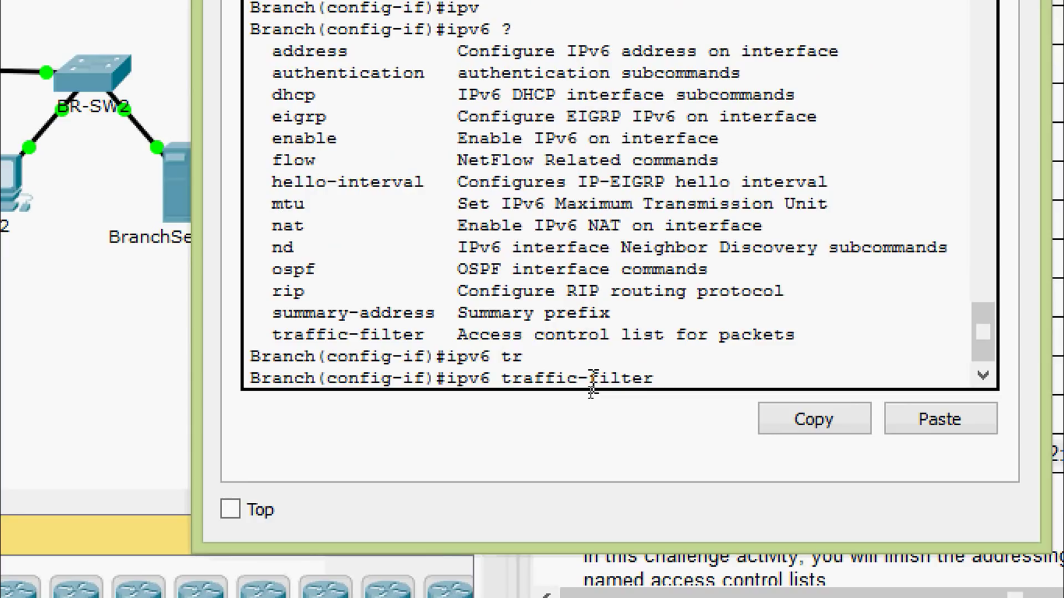
text(?)
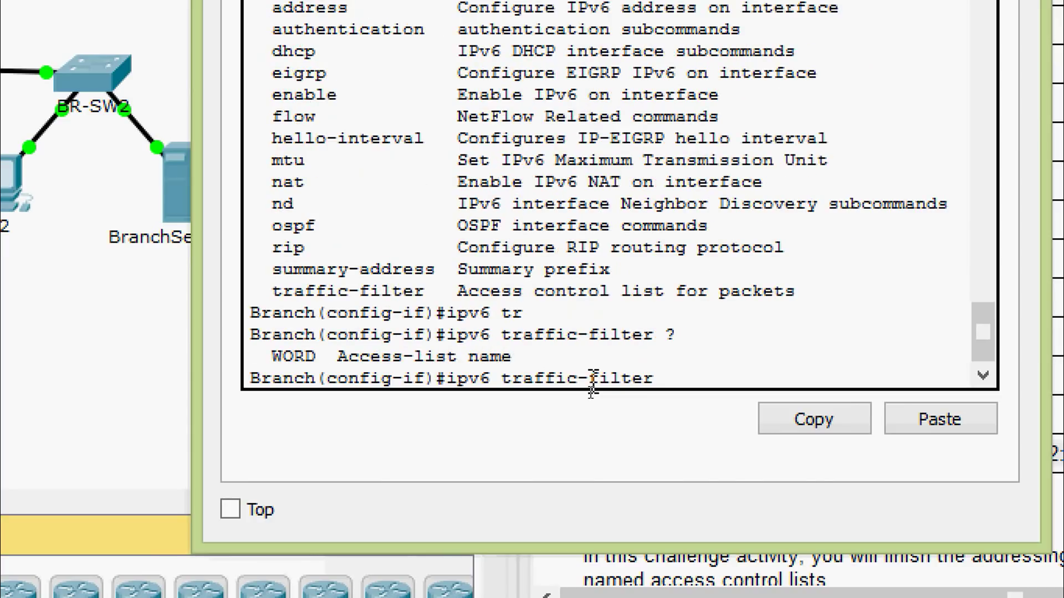
text(NO-B1 ?)
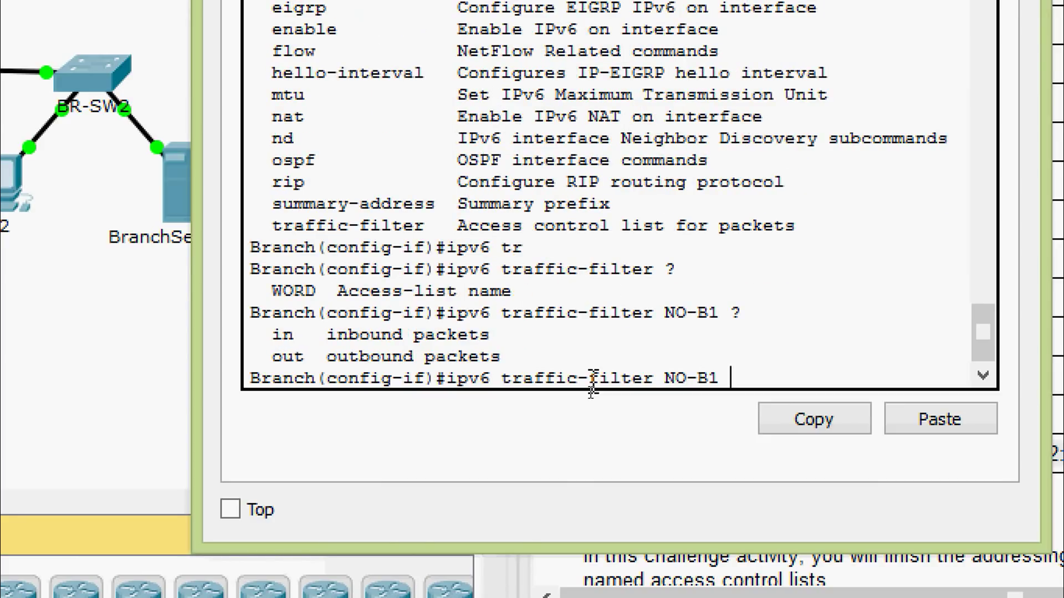
text(out)
key(Tab)
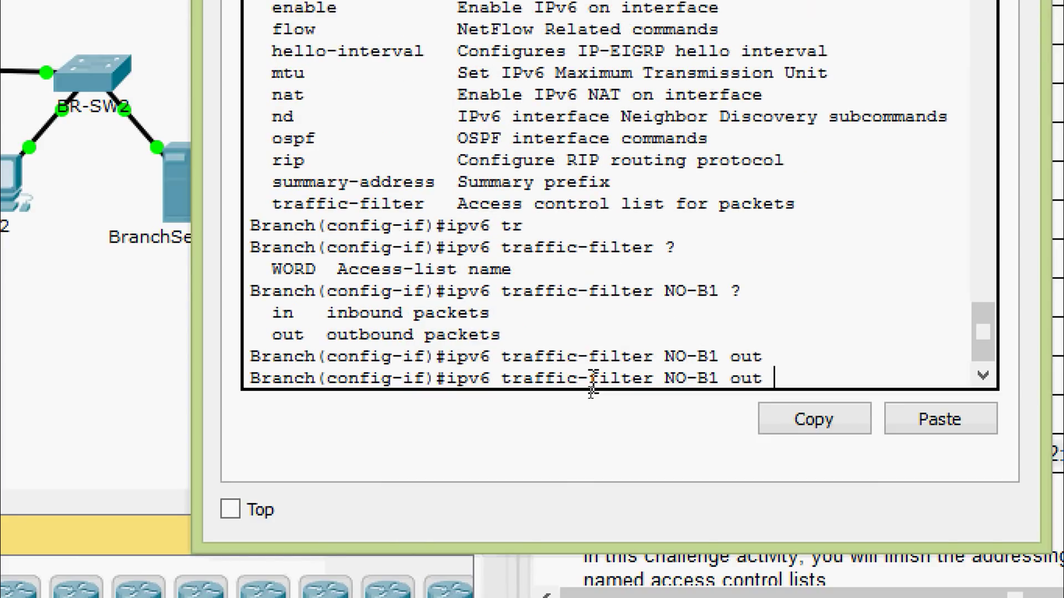
key(Return)
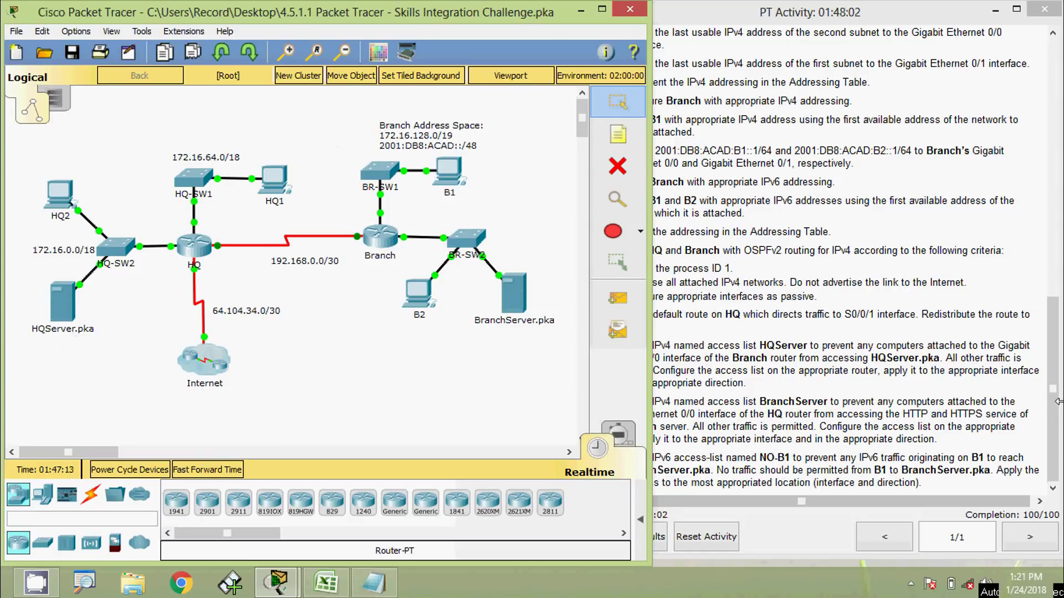
Copy HQServer.pka's IPv4 address 172.16.0.1 from the Addressing Table in the activity instructions
click(812, 390)
scroll(775, 365, up, 15)
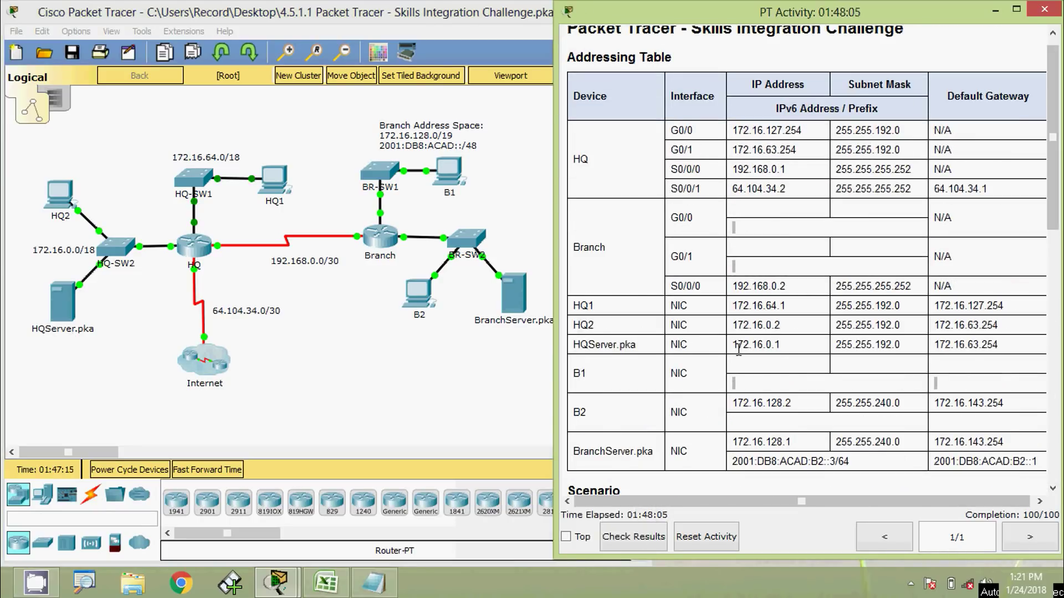
drag(736, 344, 793, 345)
key(ctrl+c)
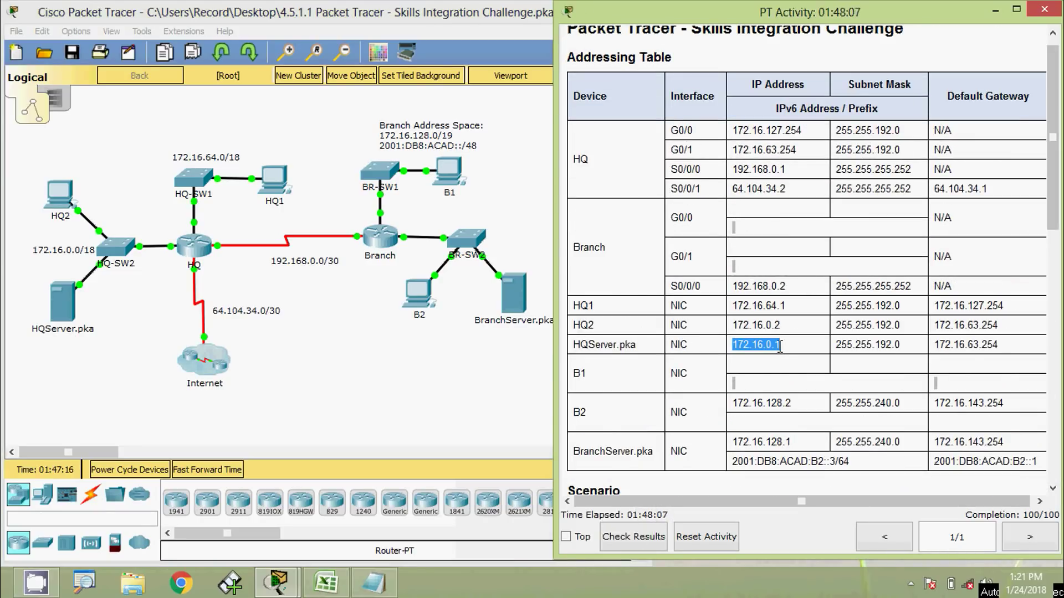
Test web access from B1 to HQServer.pka by requesting 172.16.0.1 in B1's web browser, and close B1
click(400, 416)
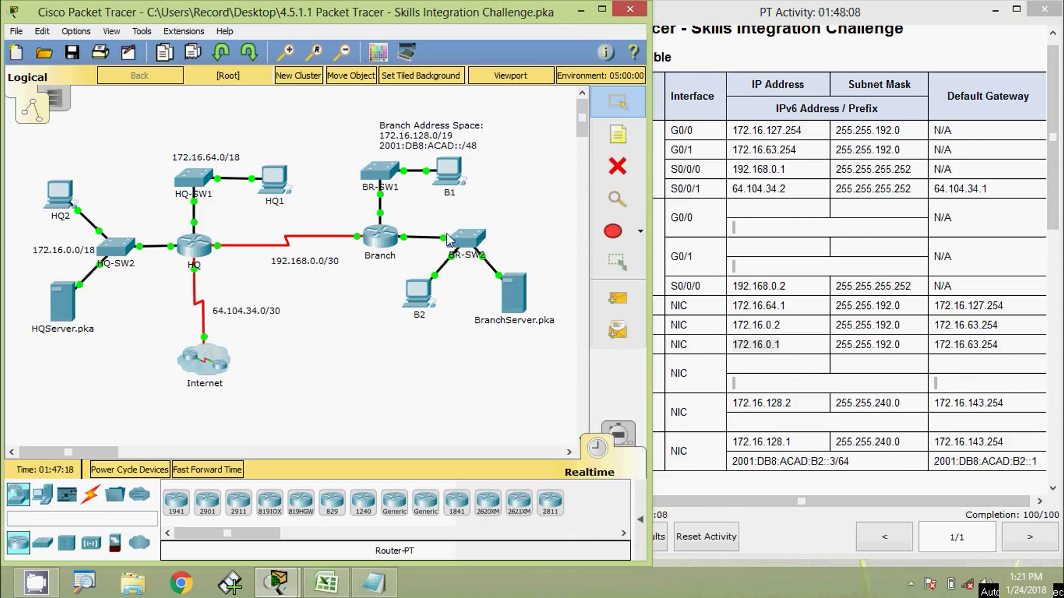
click(455, 183)
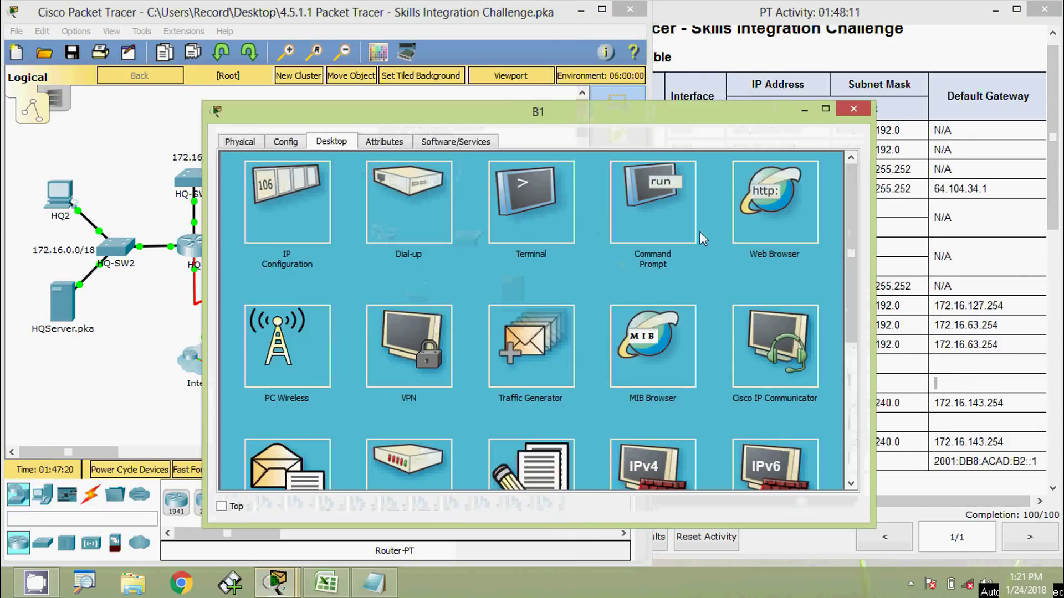
click(774, 202)
click(568, 186)
text(172.16.0.1)
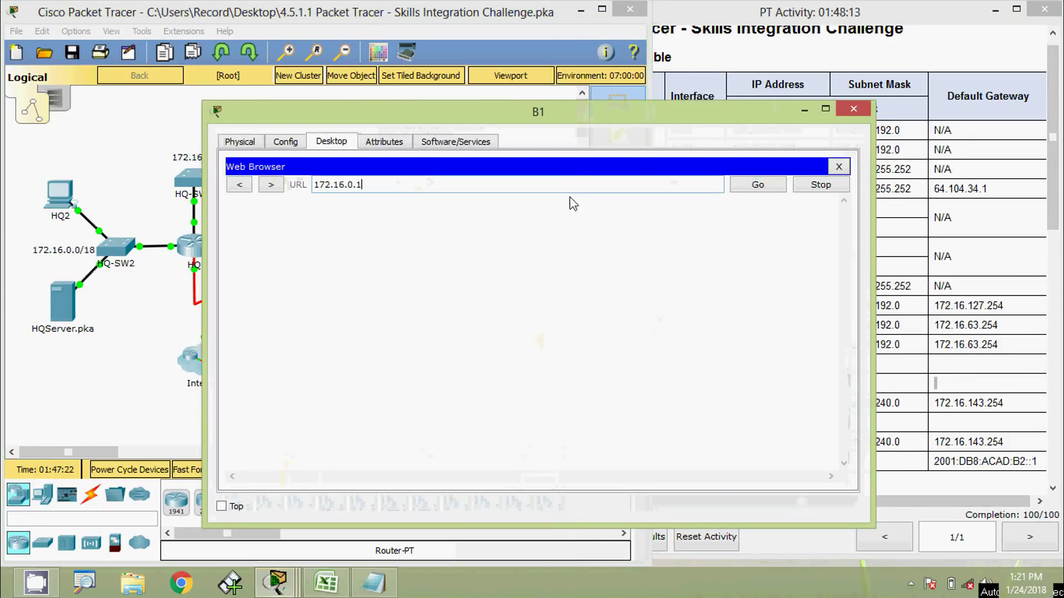
click(743, 183)
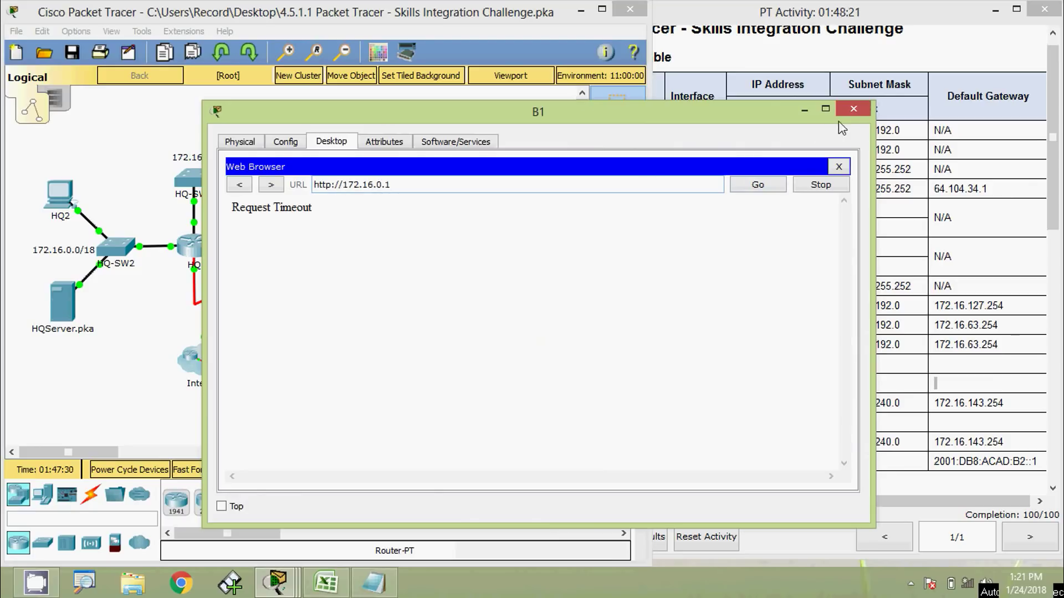
click(853, 108)
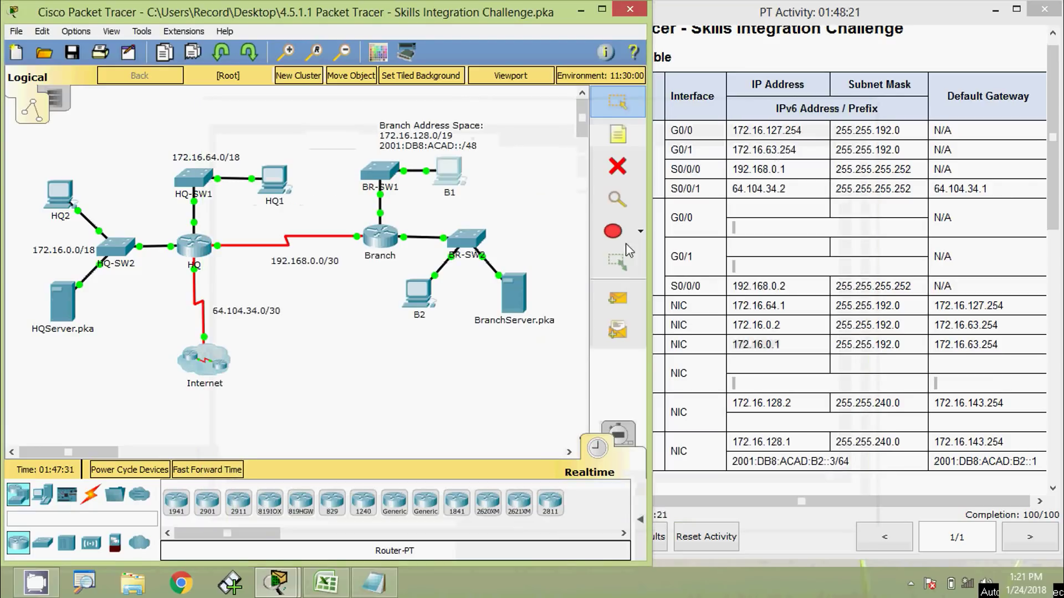
Test web access from B2 to HQServer.pka by requesting 172.16.0.1 in B2's web browser, and close B2
click(424, 298)
click(772, 191)
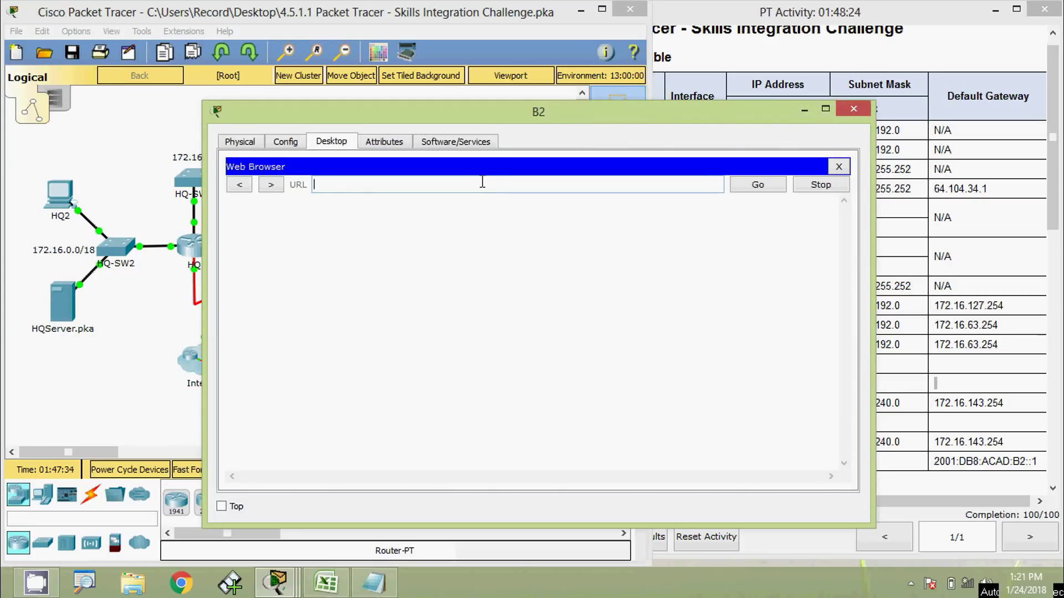
key(ctrl+v)
click(754, 186)
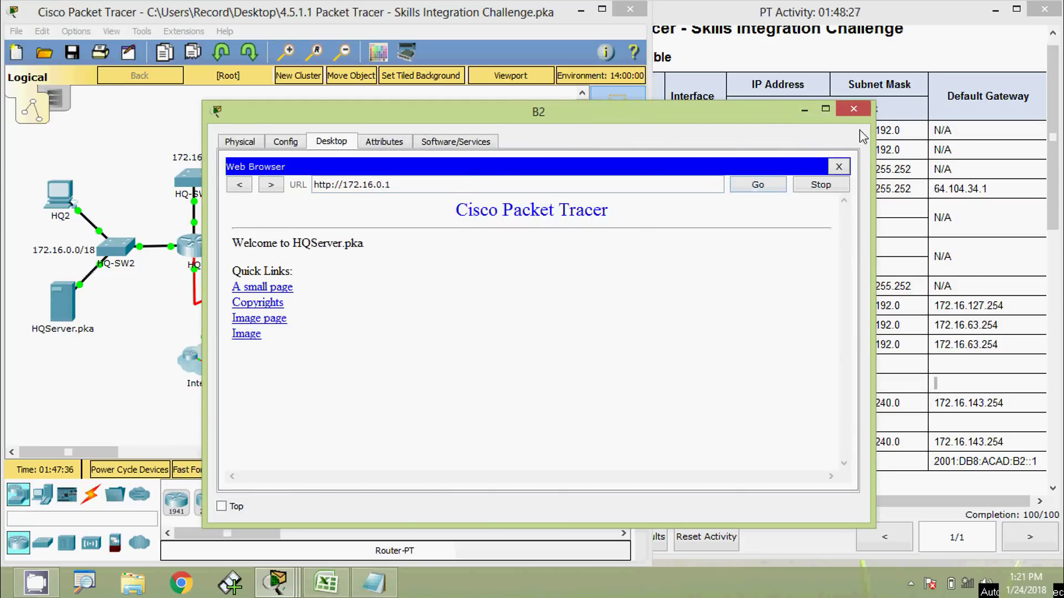
click(854, 109)
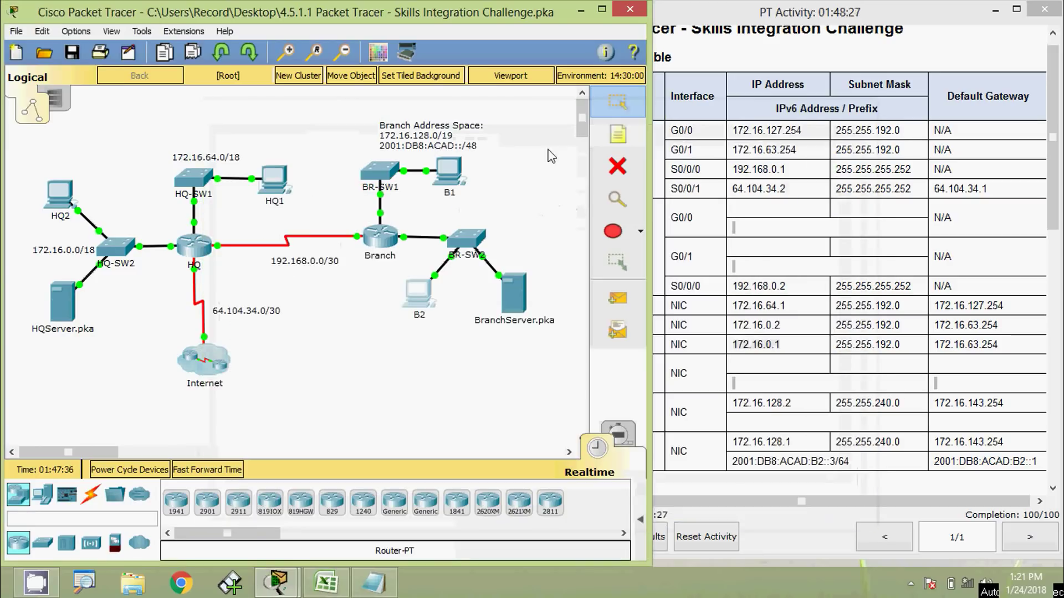
Test web access from HQ1 to HQServer.pka by requesting 172.16.0.1 in HQ1's web browser, and close HQ1
click(278, 182)
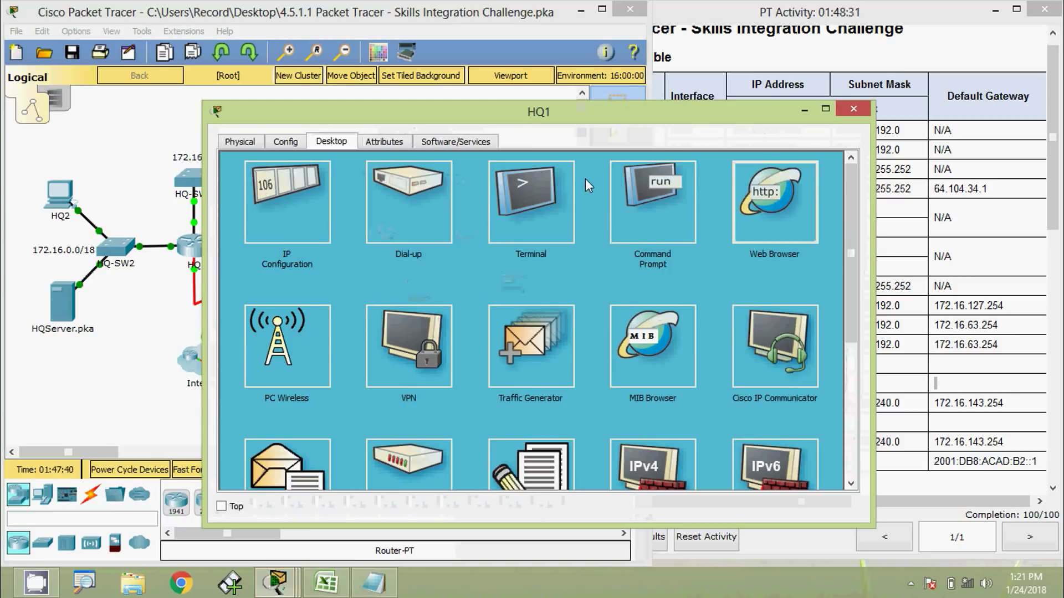
click(770, 218)
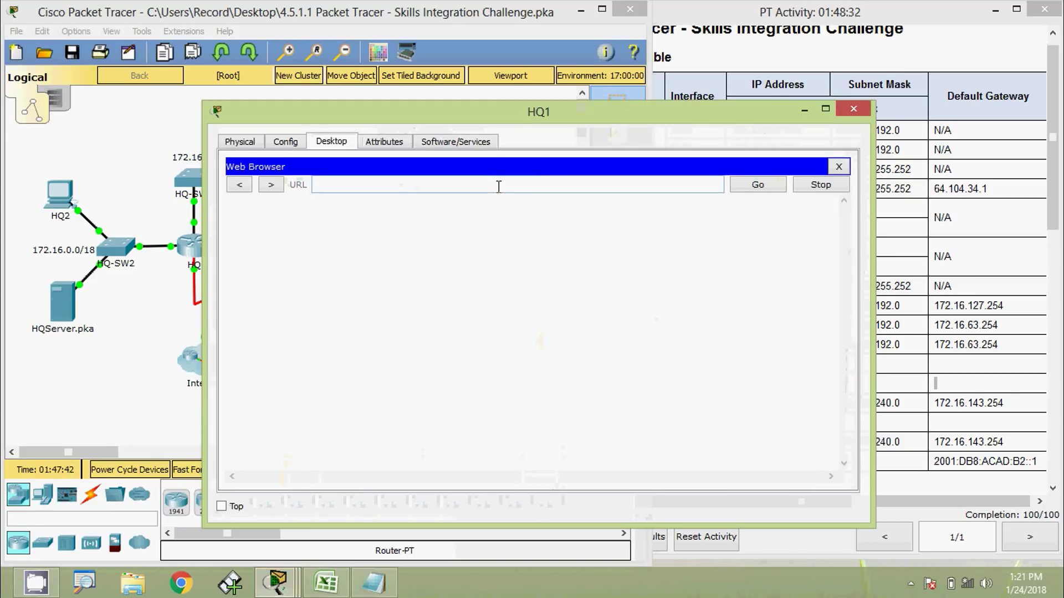
text(v)
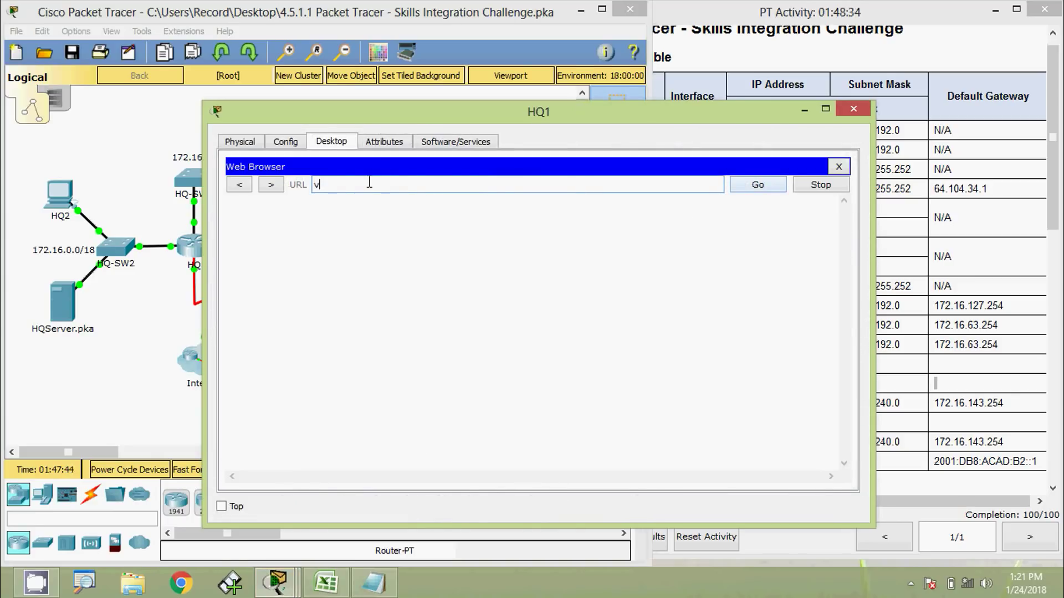
key(BackSpace)
key(ctrl+v)
click(748, 184)
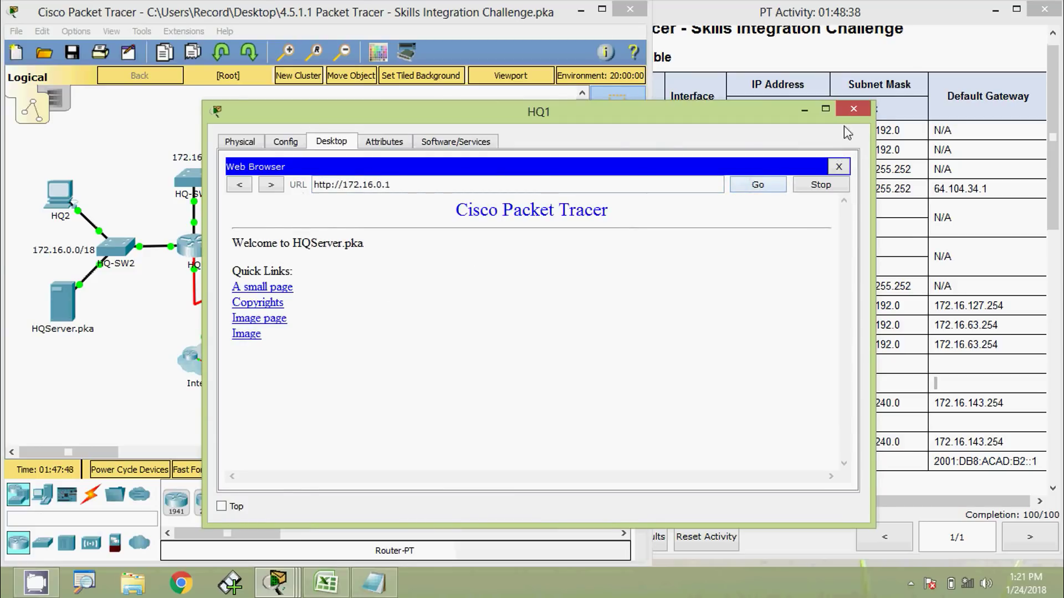
click(849, 109)
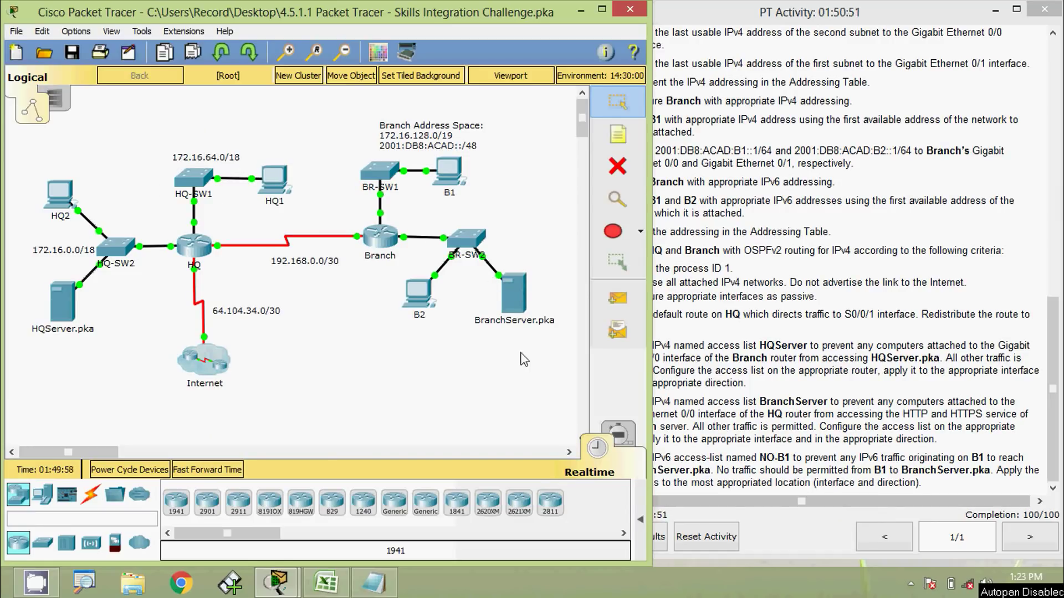
Copy BranchServer.pka's IPv4 address 172.16.128.1 from the Addressing Table in the activity instructions
click(826, 349)
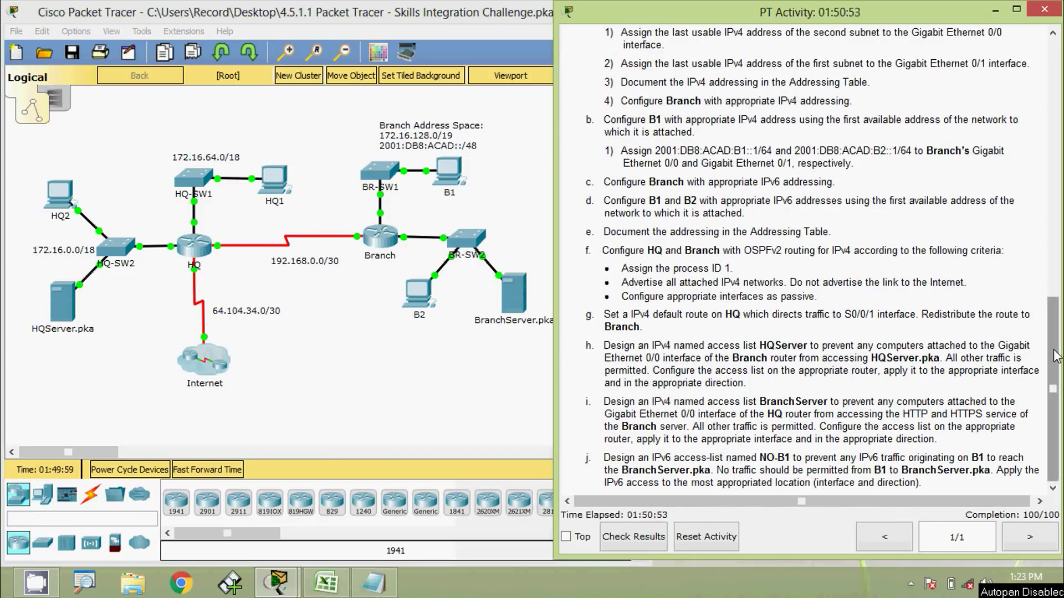
drag(1055, 356, 1059, 114)
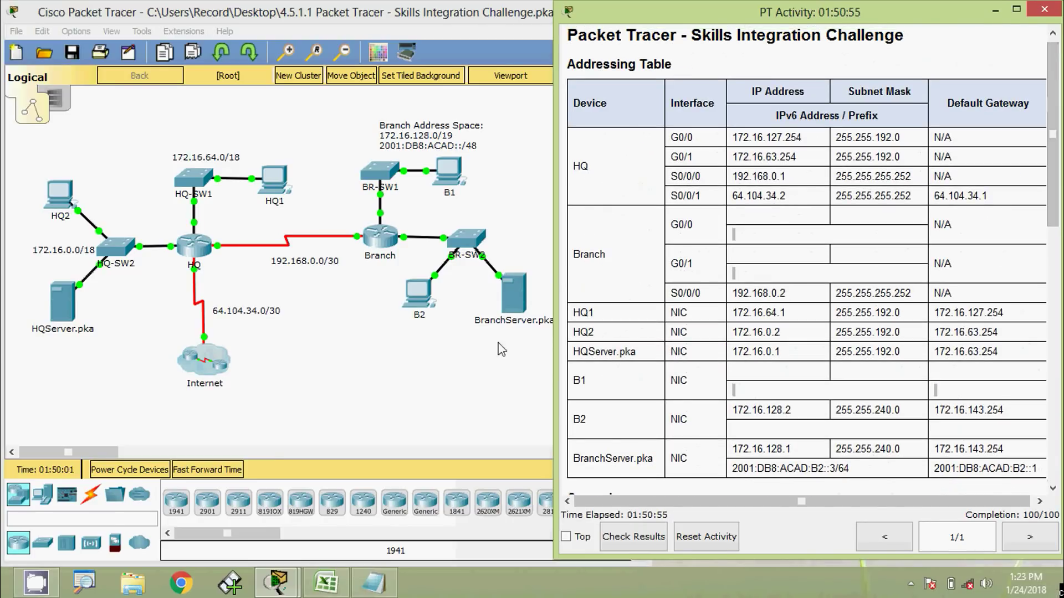
drag(733, 448, 792, 446)
key(ctrl+c)
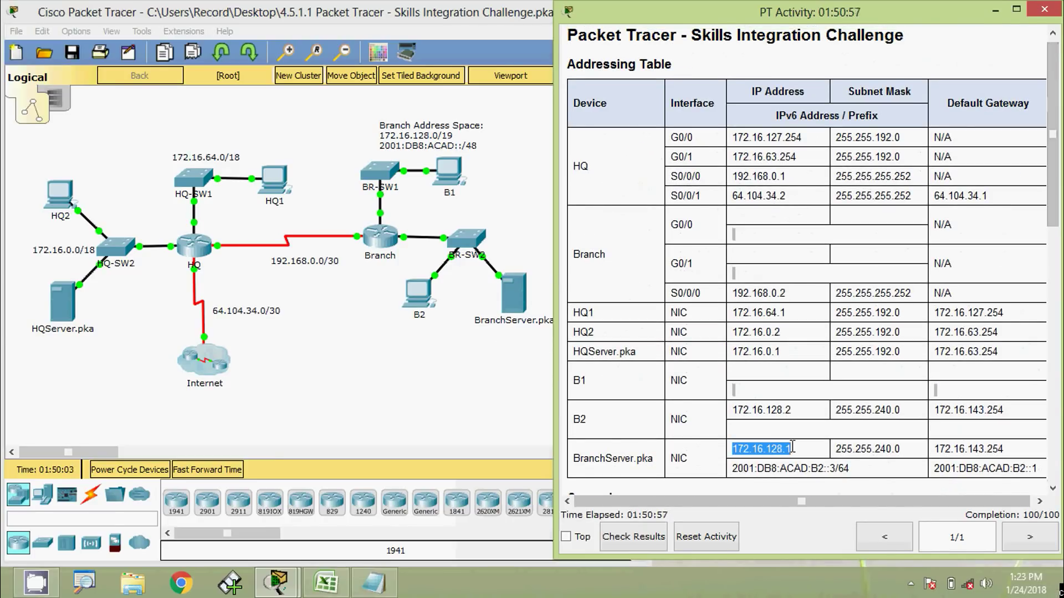
Test web access from HQ1 to BranchServer.pka by requesting 172.16.128.1 in HQ1's web browser, and close HQ1
click(451, 420)
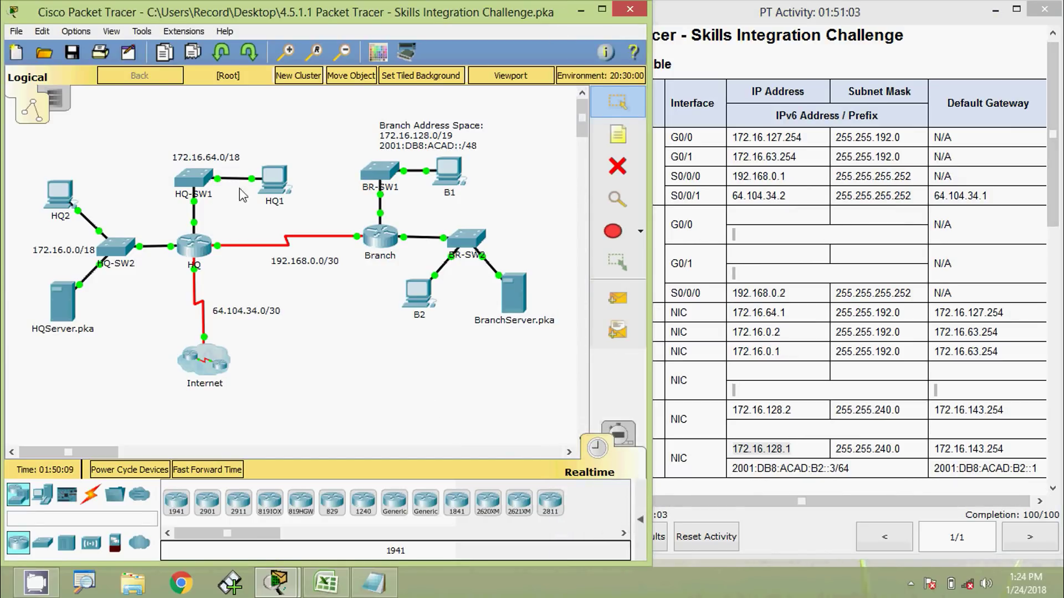
click(280, 185)
click(750, 221)
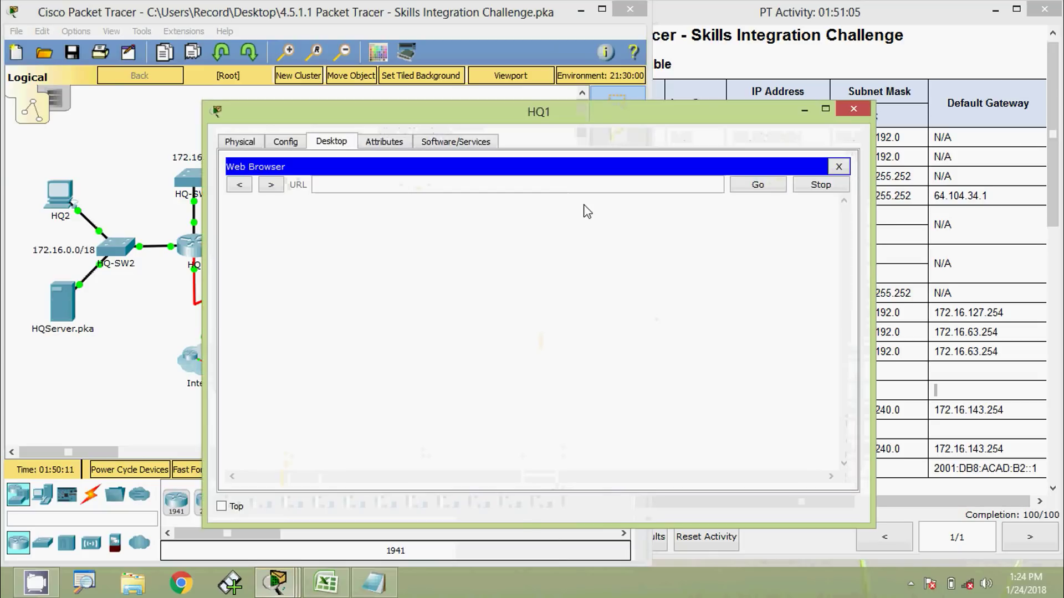
click(578, 185)
text(172.16.128.1)
click(746, 185)
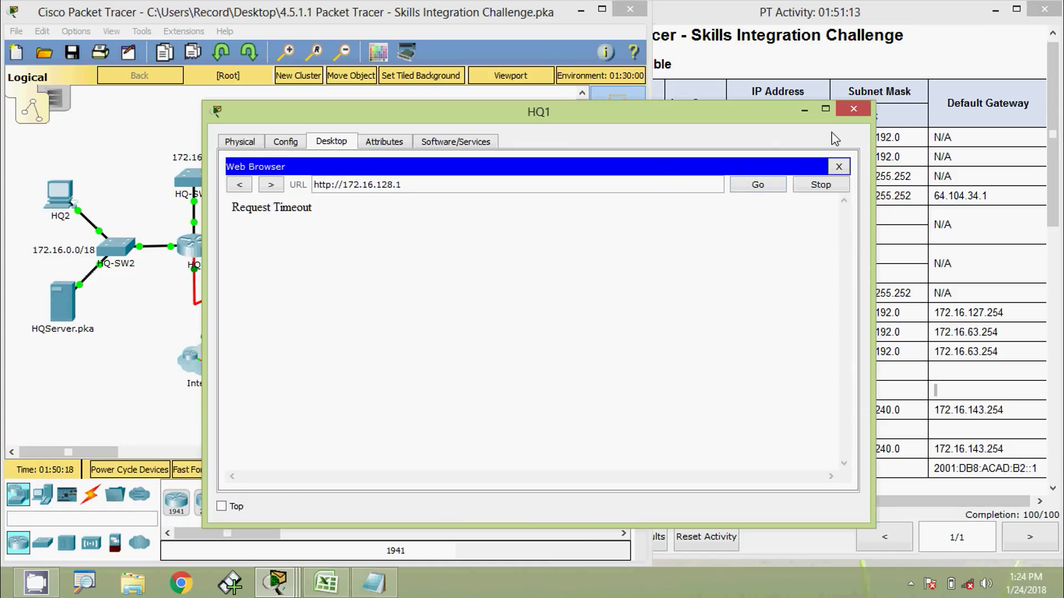
click(851, 110)
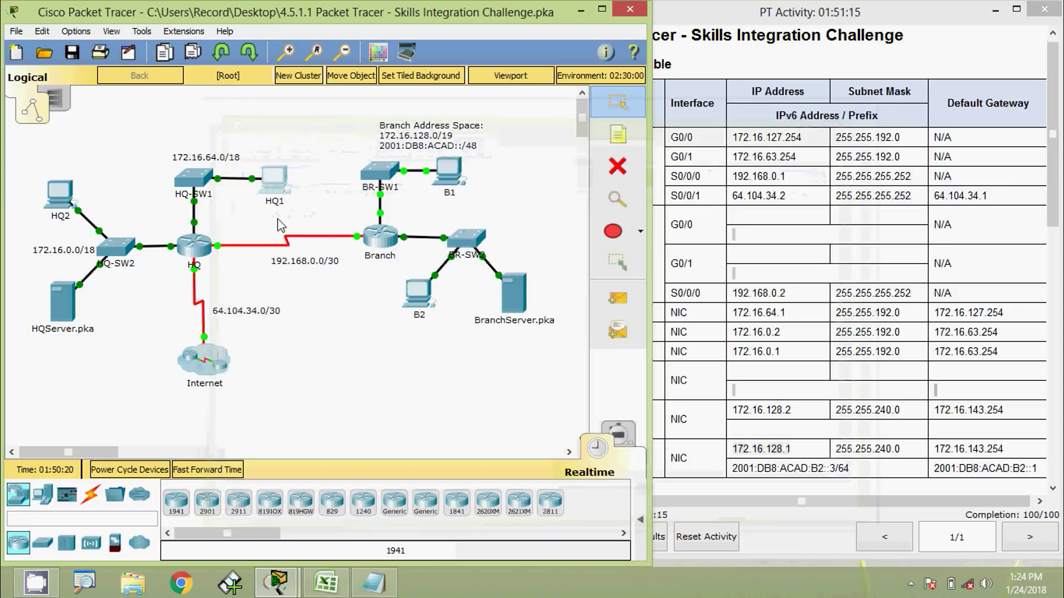
Test web access from HQ2 to BranchServer.pka by requesting 172.16.128.1 in HQ2's web browser, and close HQ2
click(58, 195)
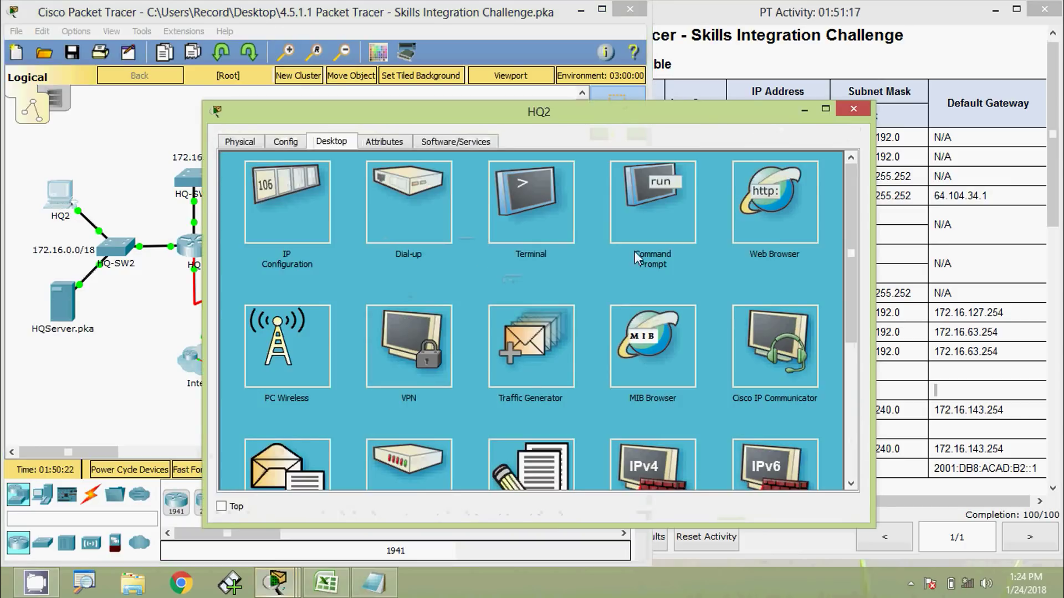
click(772, 200)
key(ctrl+v)
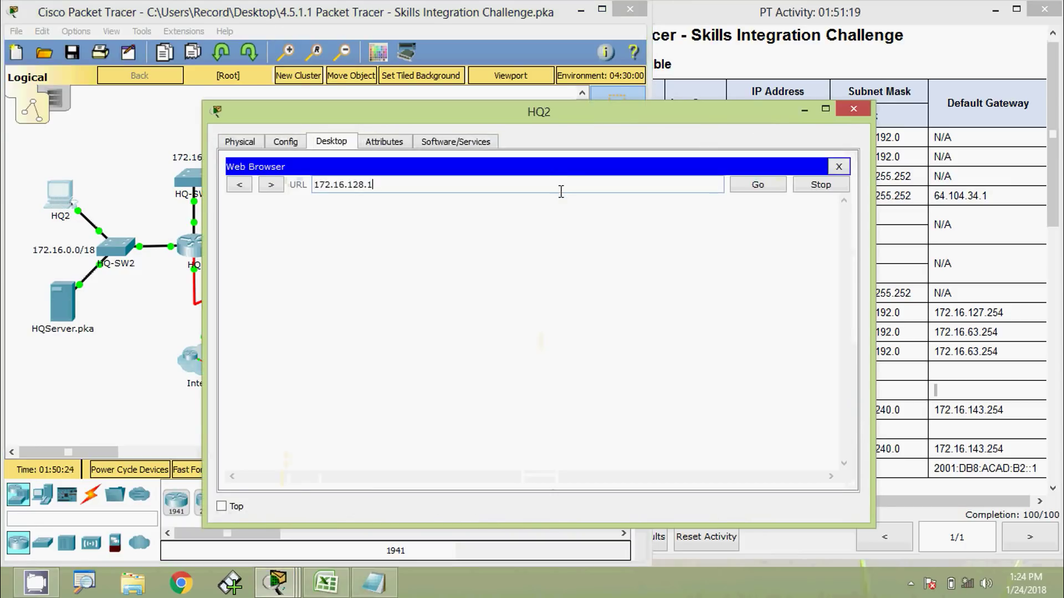
click(748, 189)
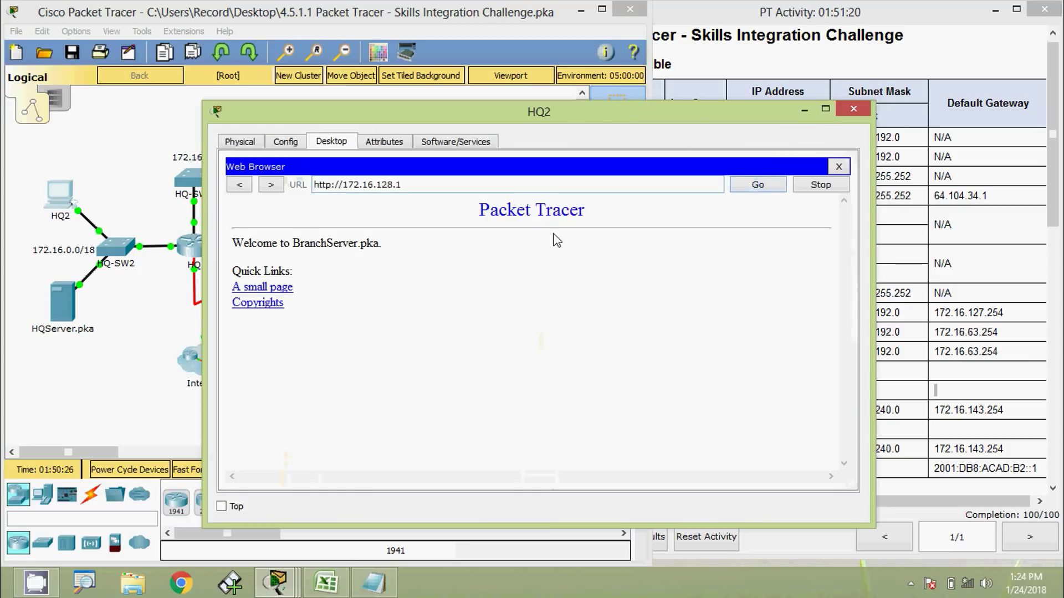
click(853, 109)
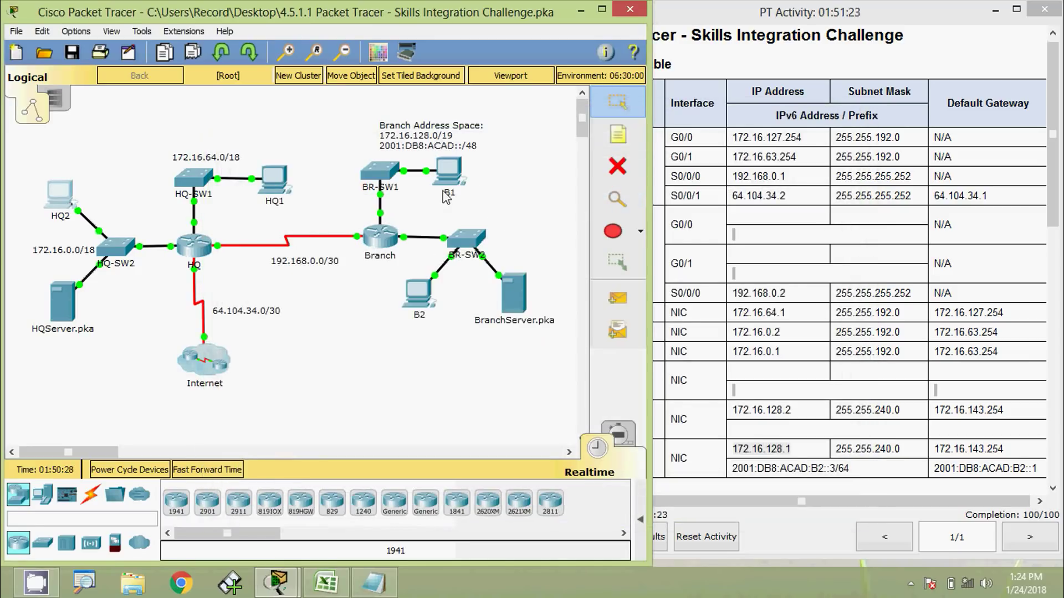
Test web access from B2 to BranchServer.pka by requesting 172.16.128.1 in B2's web browser, and close B2
click(418, 292)
click(741, 205)
click(660, 185)
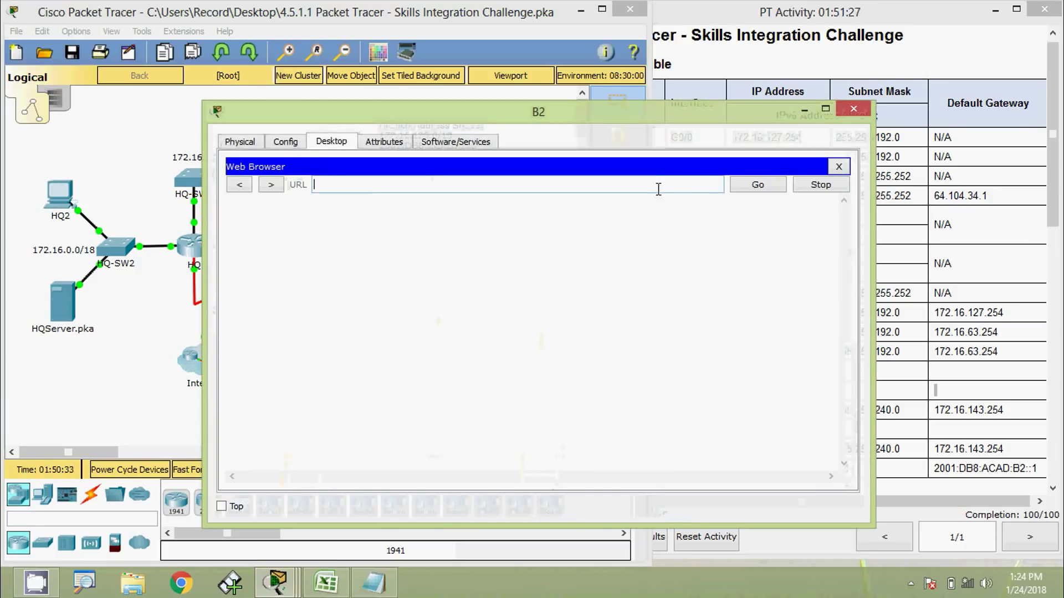
text(172.16.128.1)
click(757, 184)
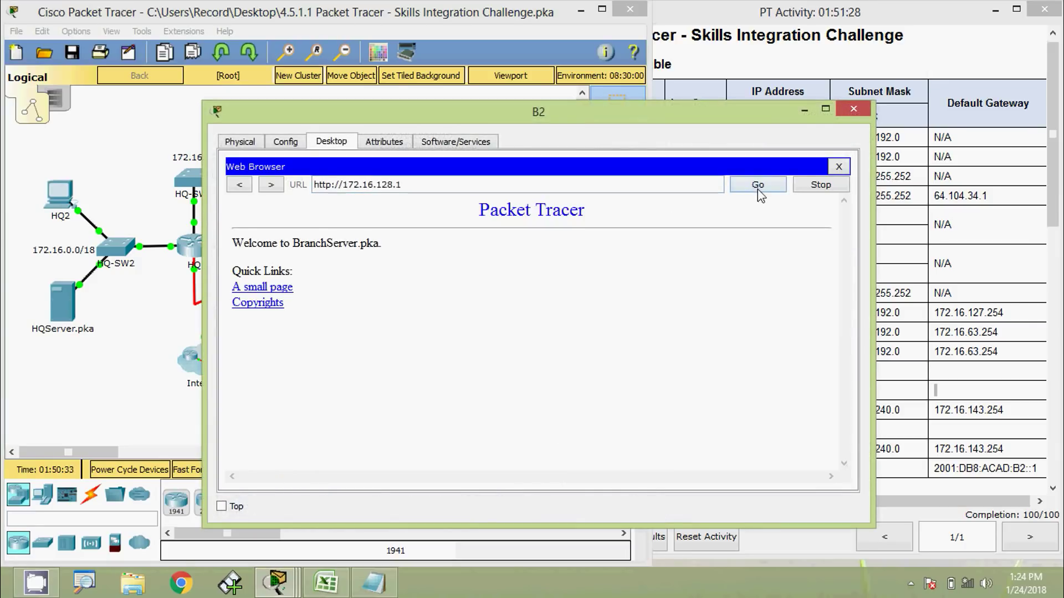
click(852, 123)
Test web access from B1 to BranchServer.pka by requesting 172.16.128.1 in B1's web browser, and close B1
click(445, 176)
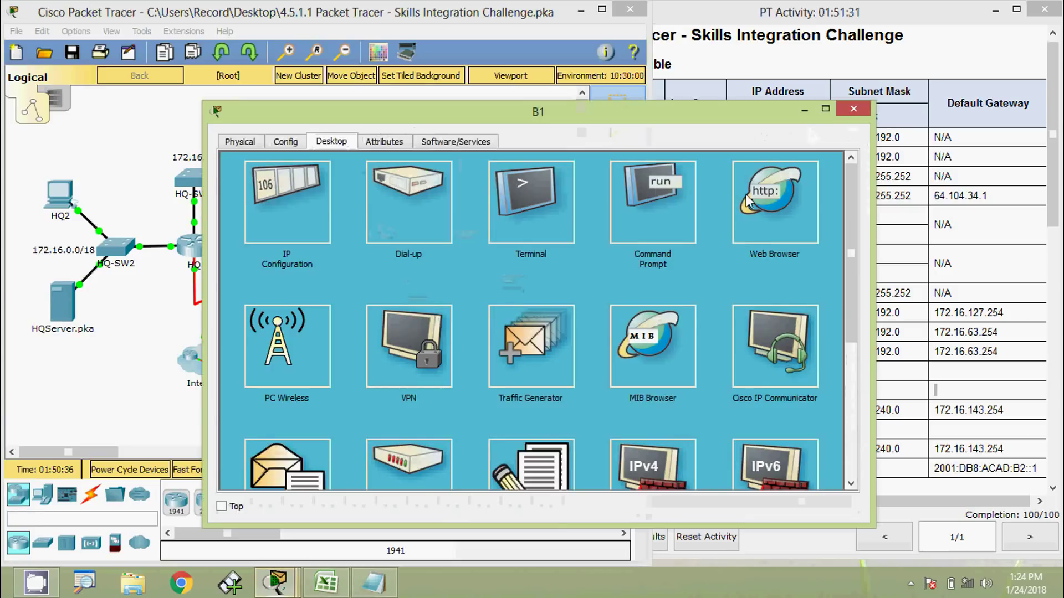
click(748, 201)
click(592, 188)
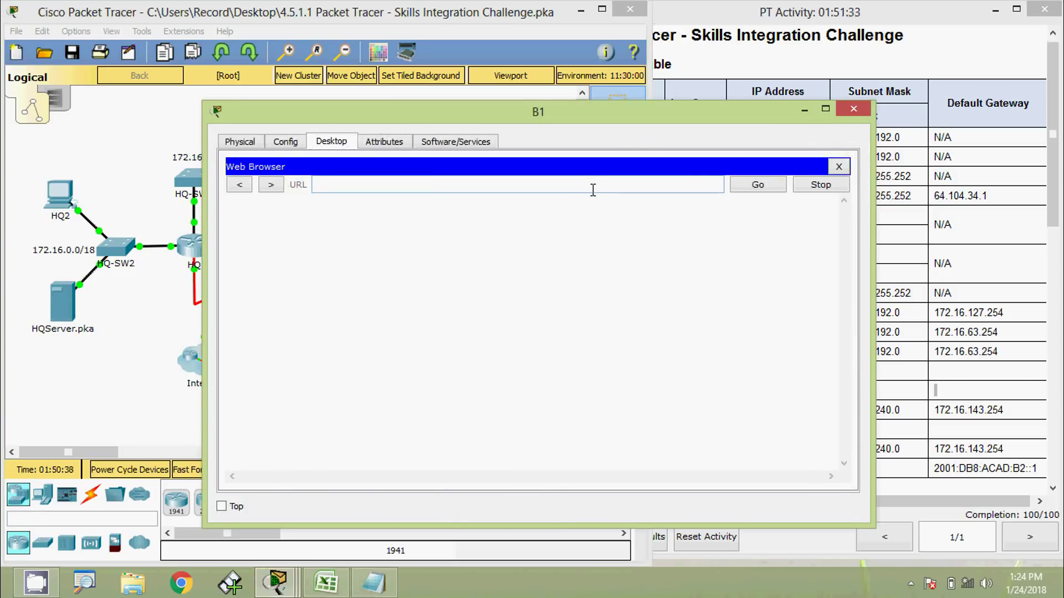
text(172.16.128.1)
click(745, 187)
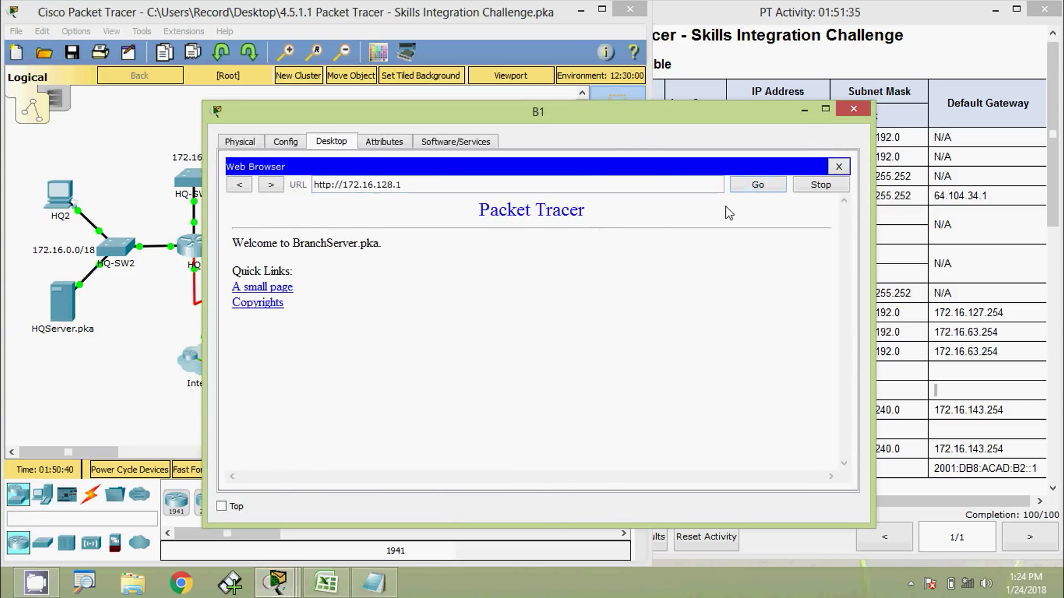
click(853, 110)
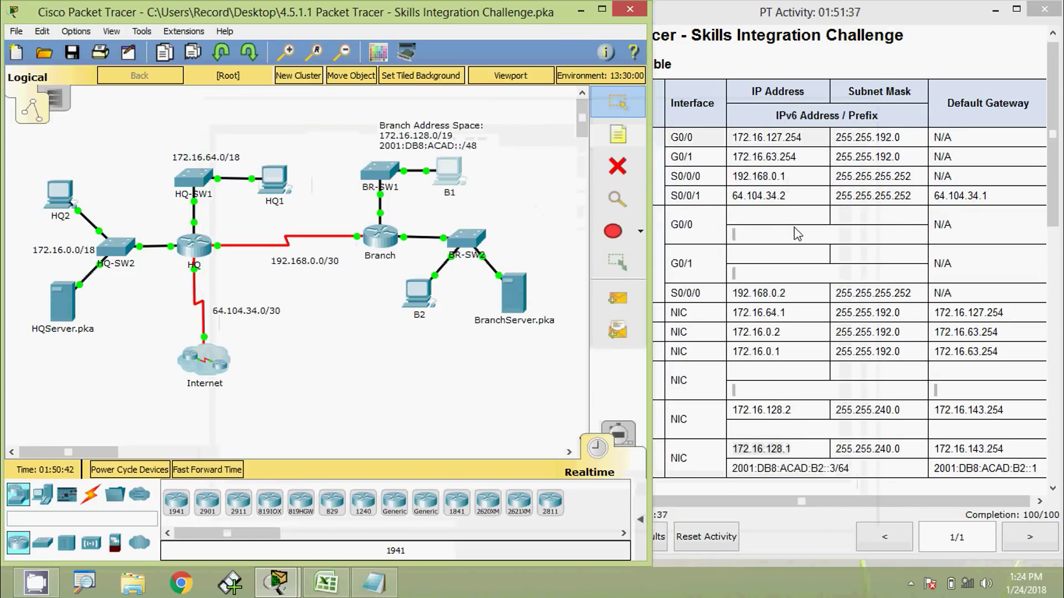